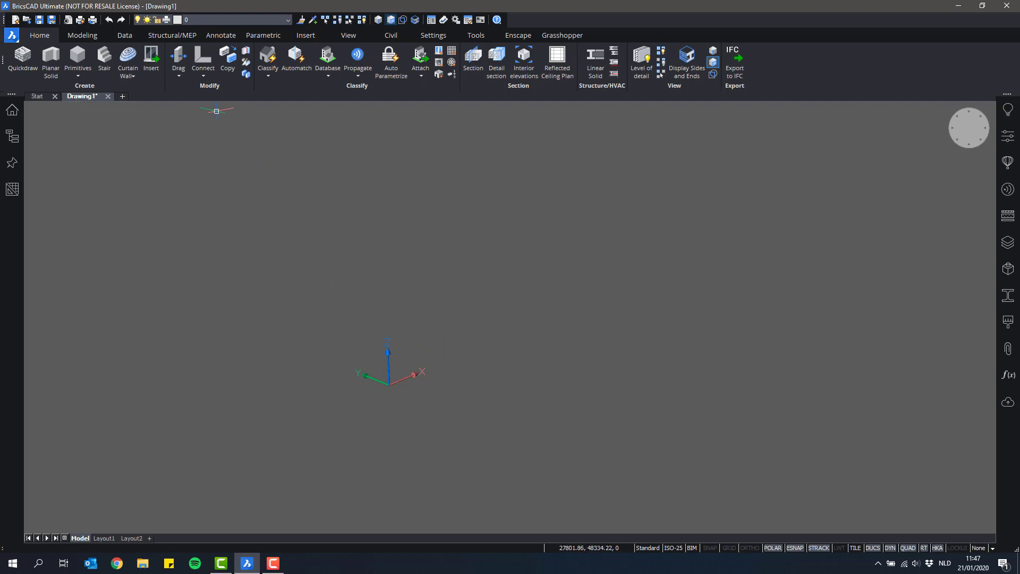
Step: Draw a solid box from the coordinate origin, about 960 cm long along X and about 720 cm high
click(80, 60)
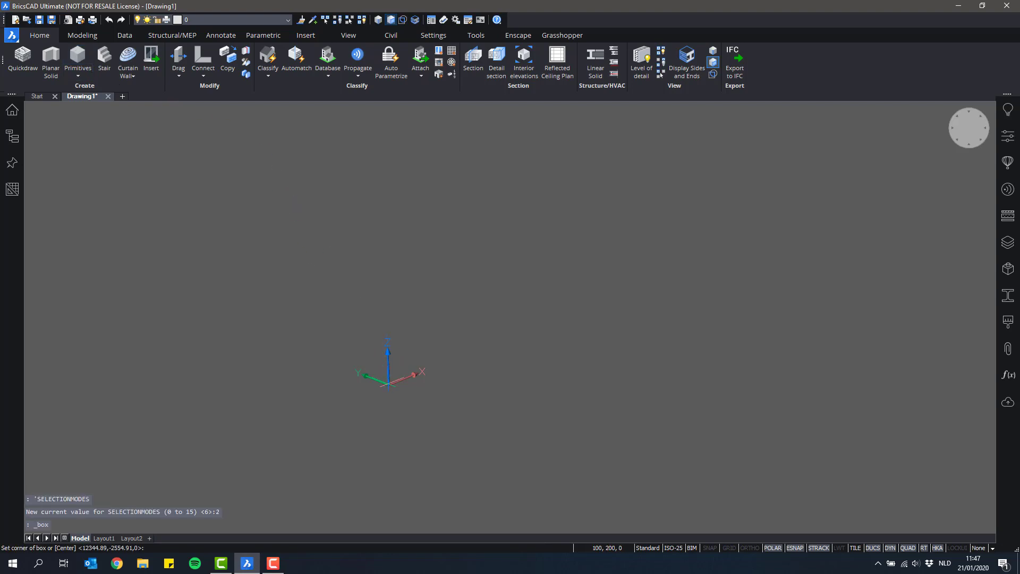
click(388, 383)
click(391, 285)
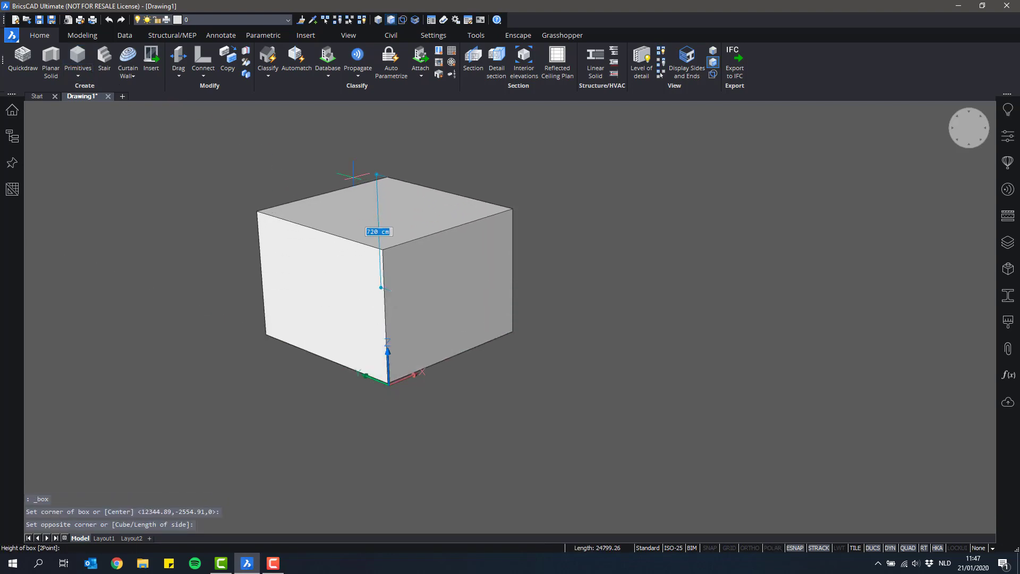
scroll(344, 160, up, 3)
middle_drag(332, 177, 361, 183)
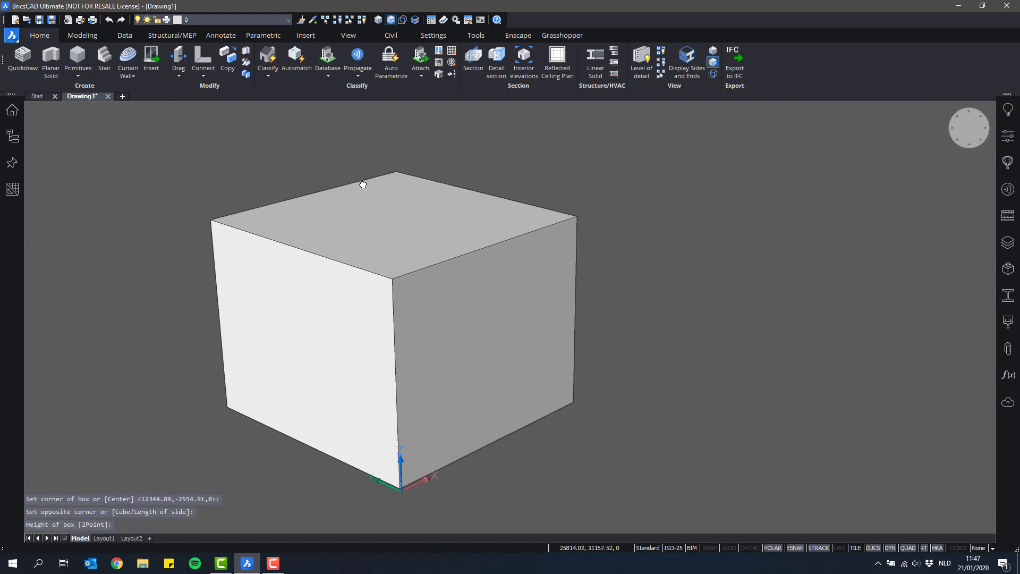
scroll(365, 168, down, 2)
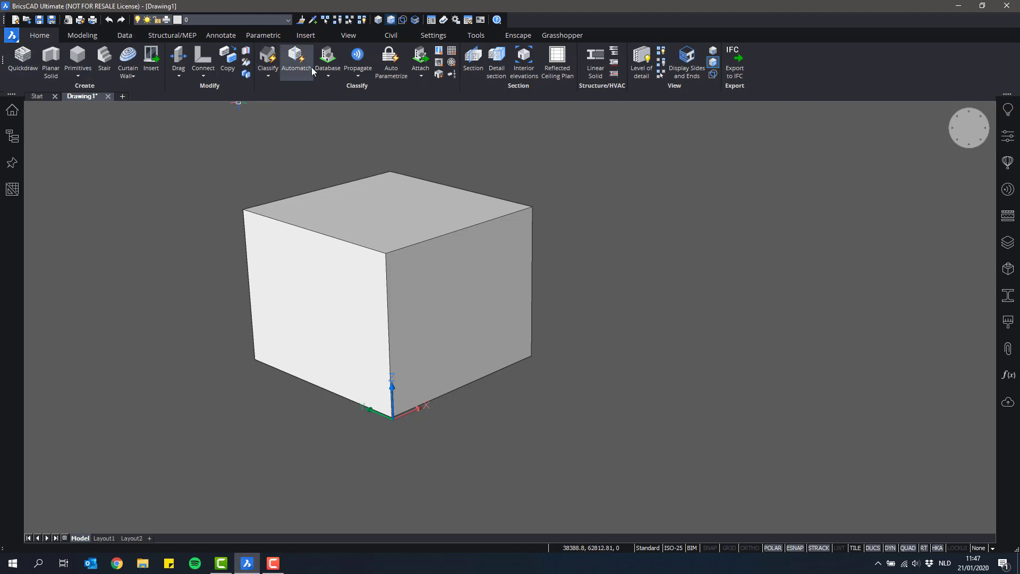
Step: Bring up the parametric tools and the drawing's Parameters and Constraints list
click(255, 37)
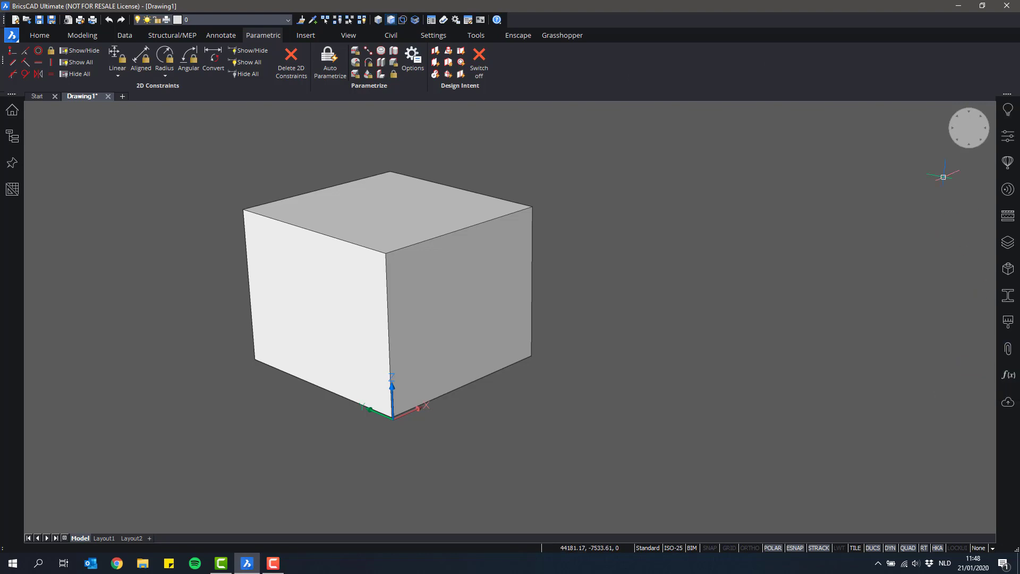
right_click(878, 73)
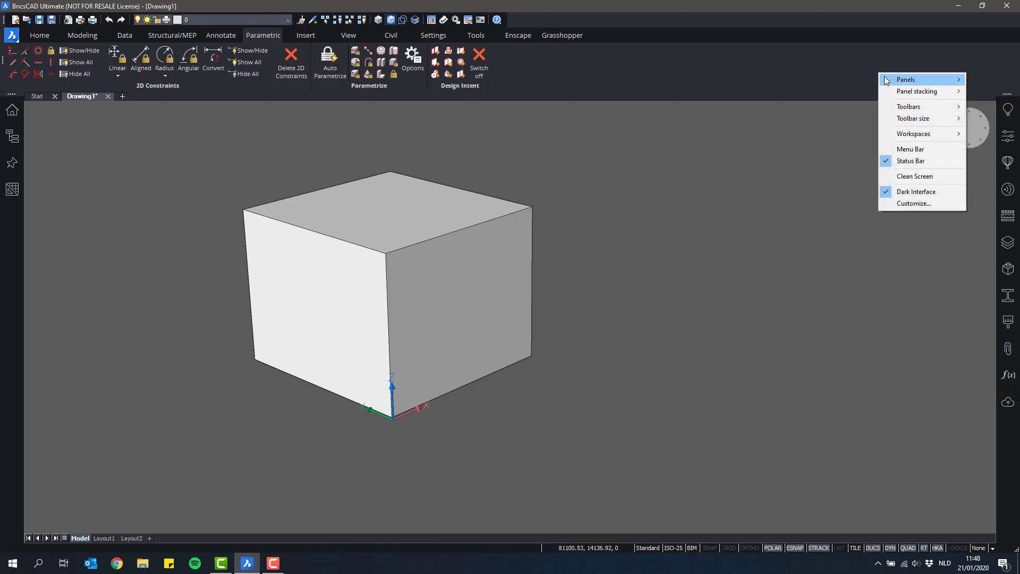
mouse_move(886, 79)
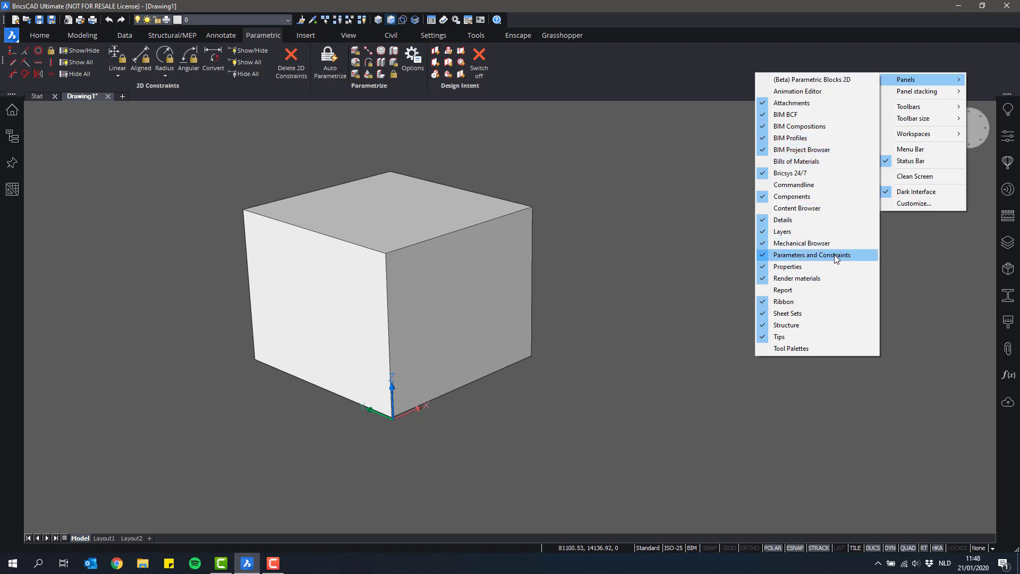
click(913, 289)
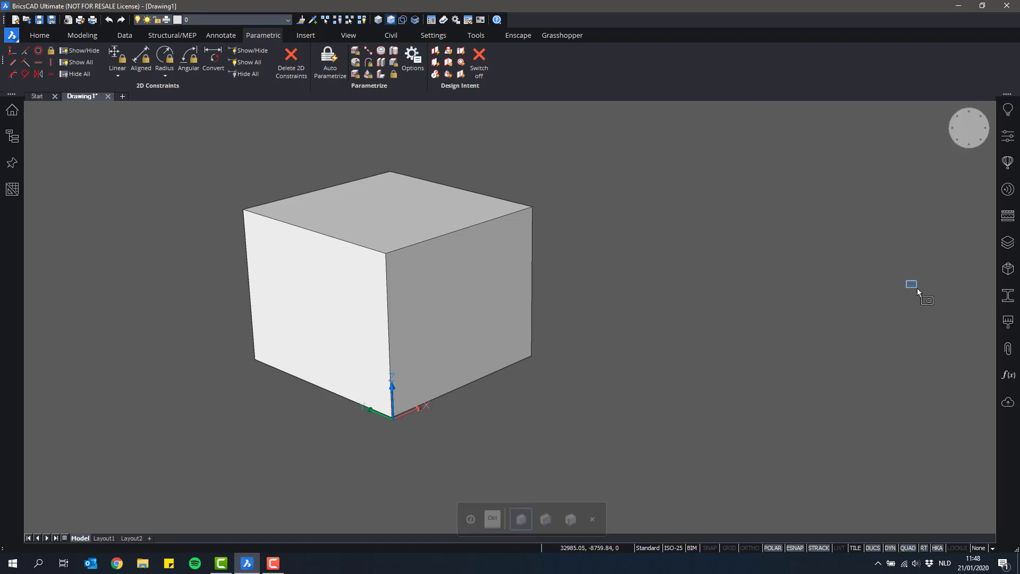
click(999, 379)
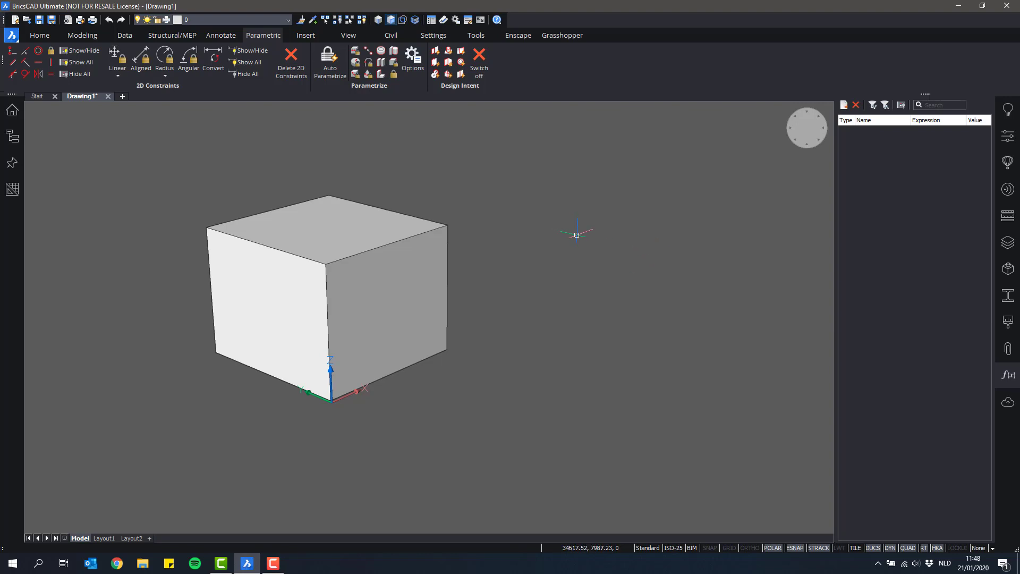
Step: Add a 3D distance constraint of 9600 between the box's two opposite faces along the X direction
mouse_move(523, 215)
middle_down()
mouse_move(482, 194)
mouse_move(576, 209)
mouse_move(539, 207)
middle_up()
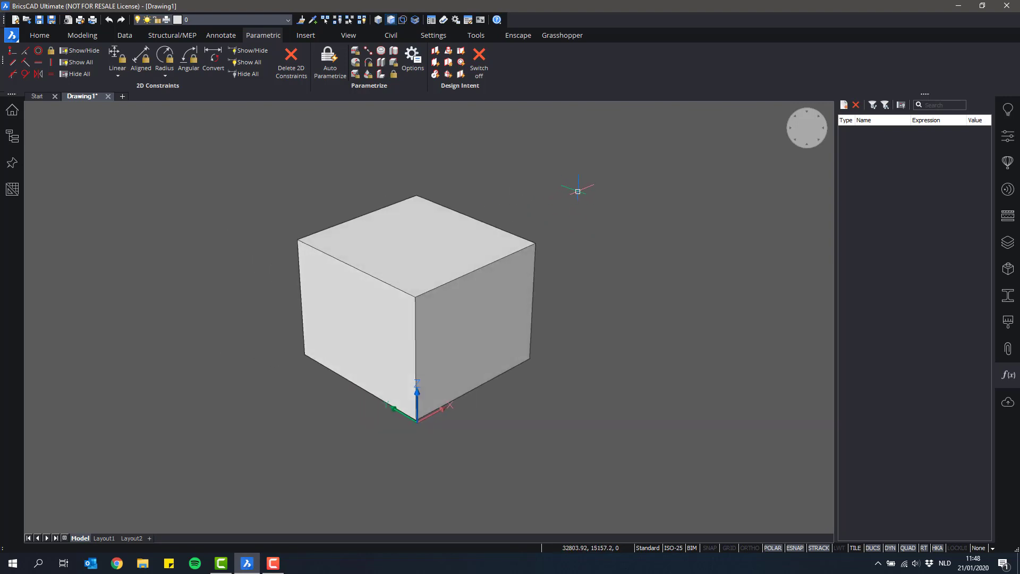
click(354, 53)
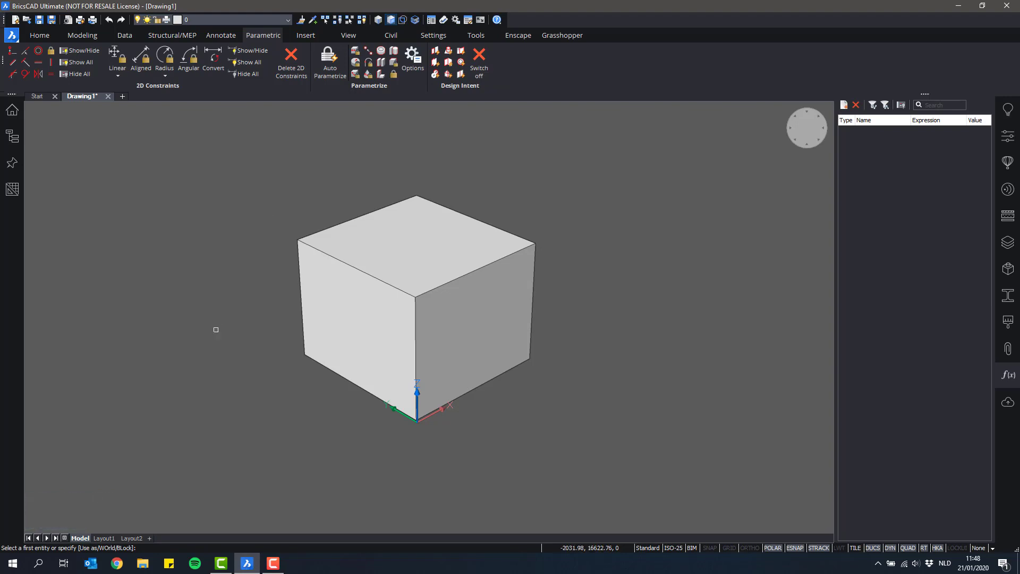
click(375, 329)
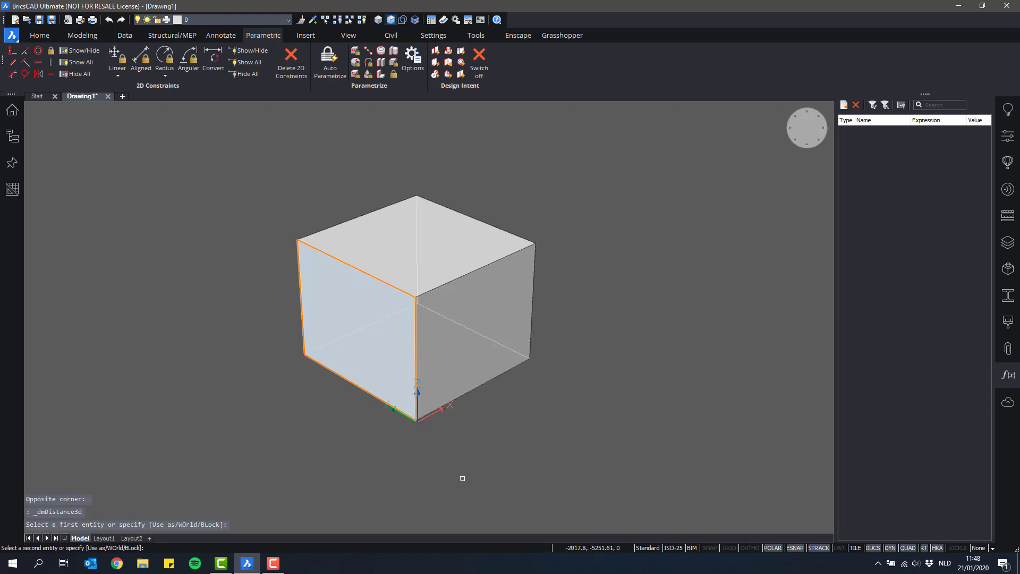
shift+middle_drag(556, 423, 537, 285)
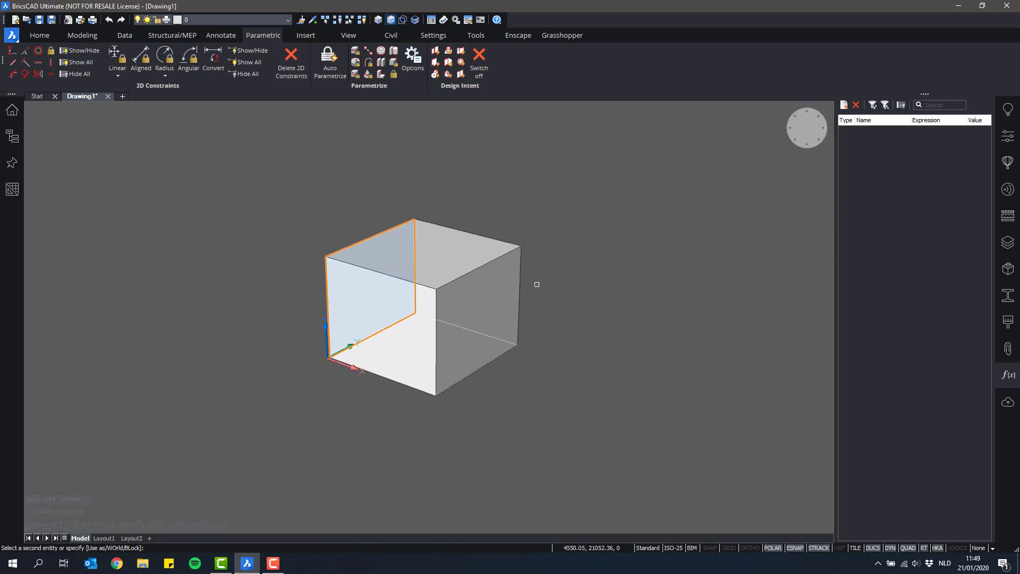
click(494, 292)
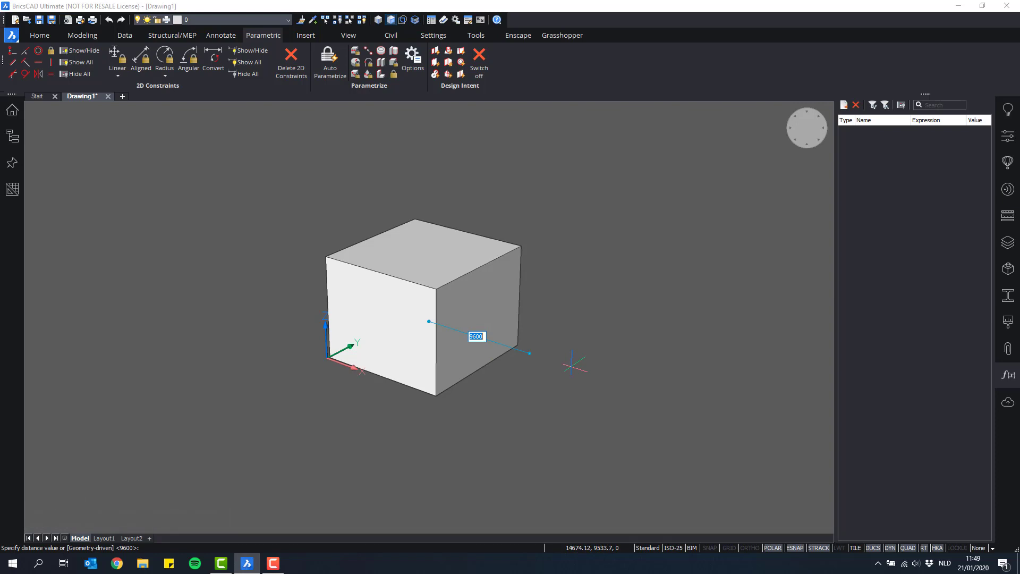
key(Return)
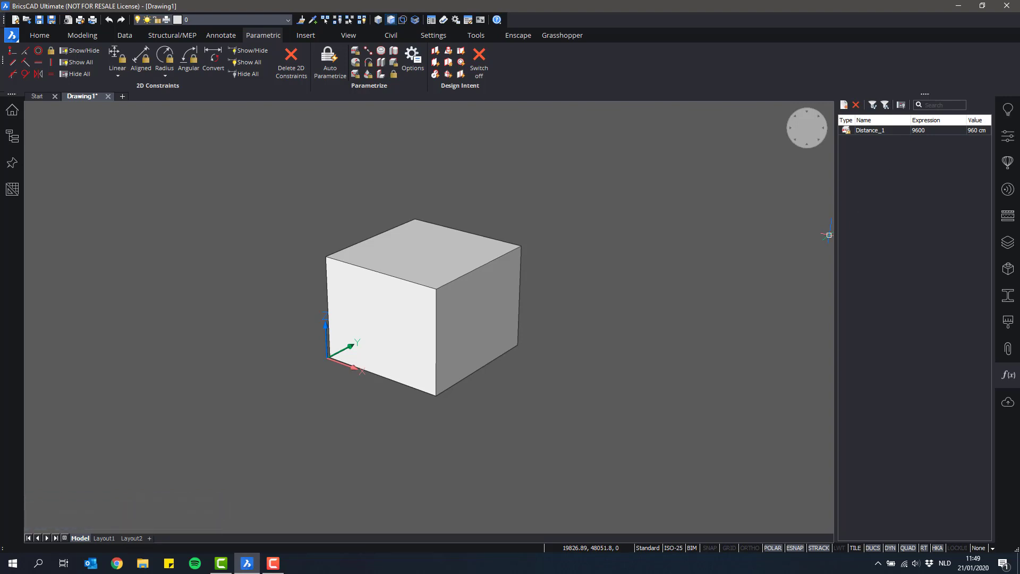
Step: Try a value of 5000 for the box's distance parameter and undo the change
middle_drag(538, 212, 693, 229)
middle_drag(633, 217, 603, 222)
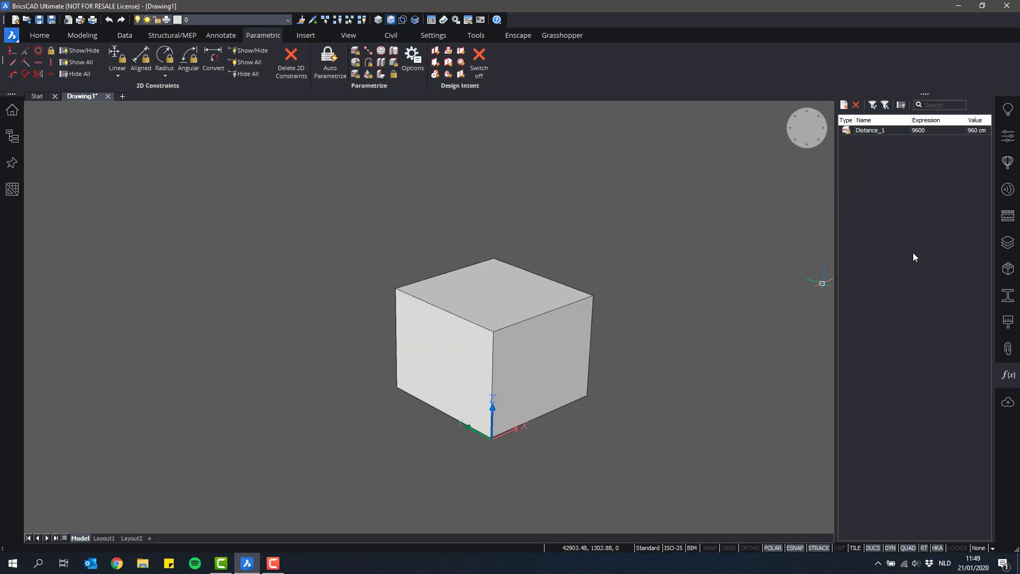
click(924, 131)
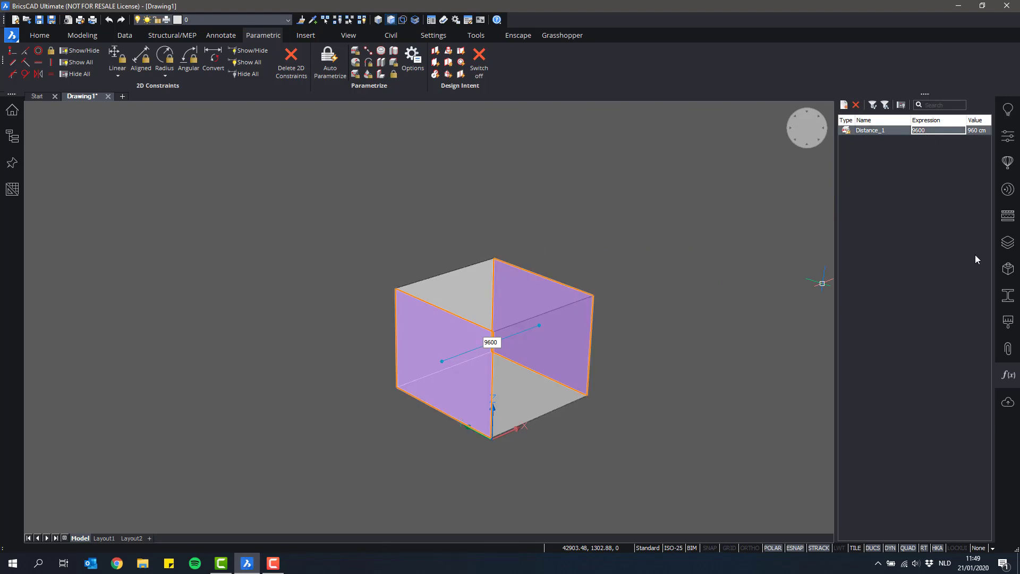
click(936, 133)
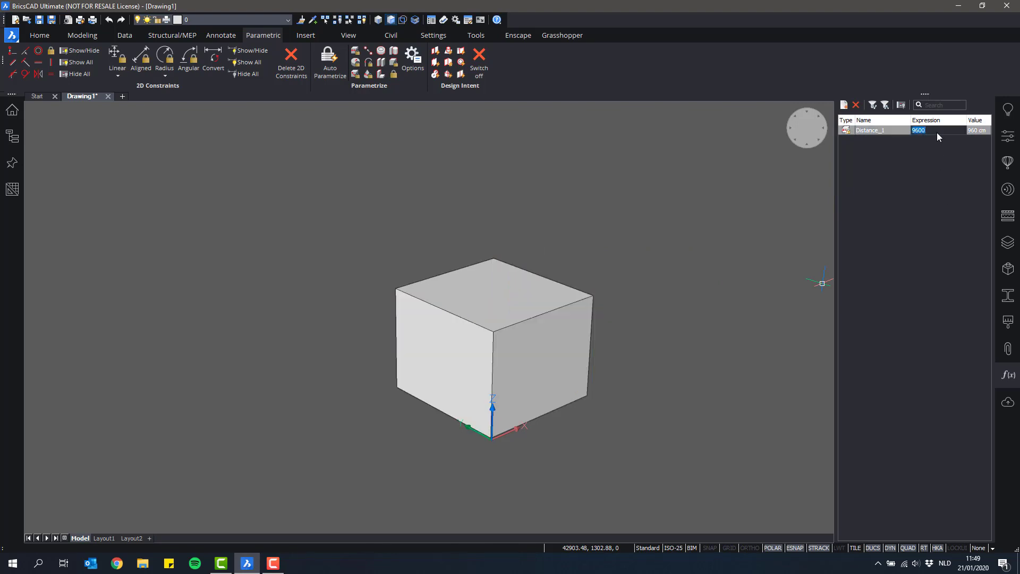
text(5000)
key(Return)
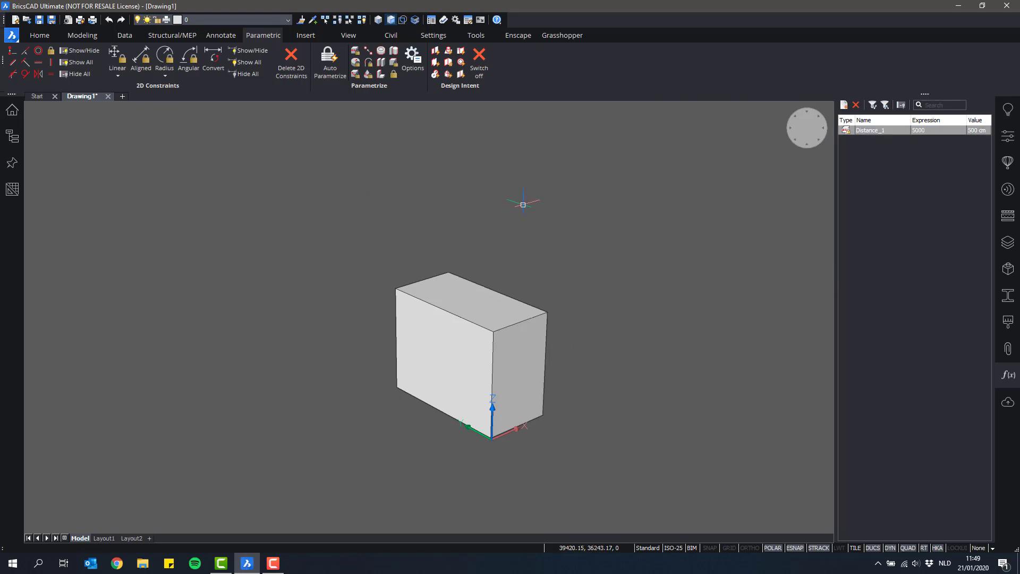
key(ctrl+z)
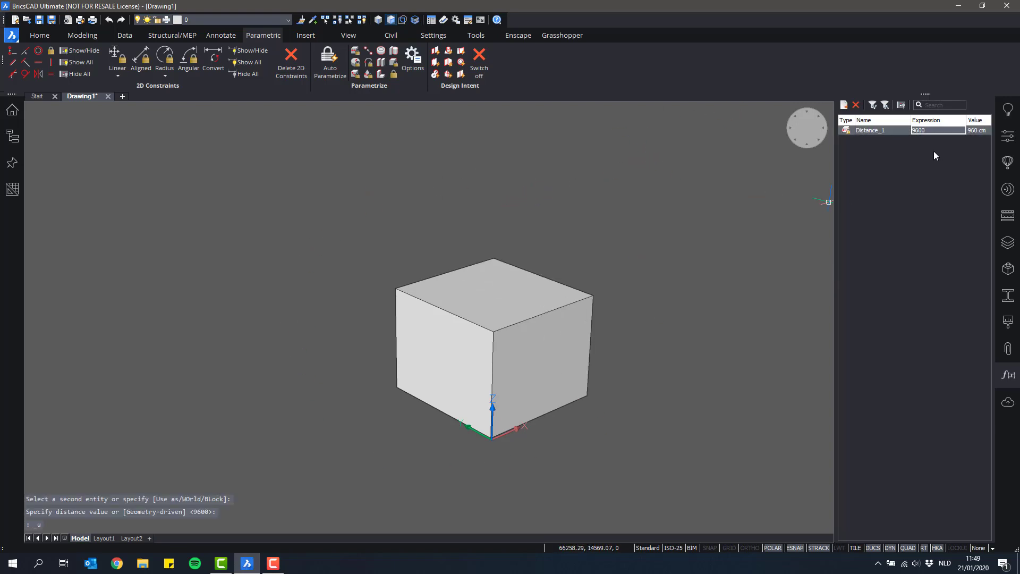
Step: Highlight the faces controlled by the distance parameter, view them from above, and clear the selection
click(866, 133)
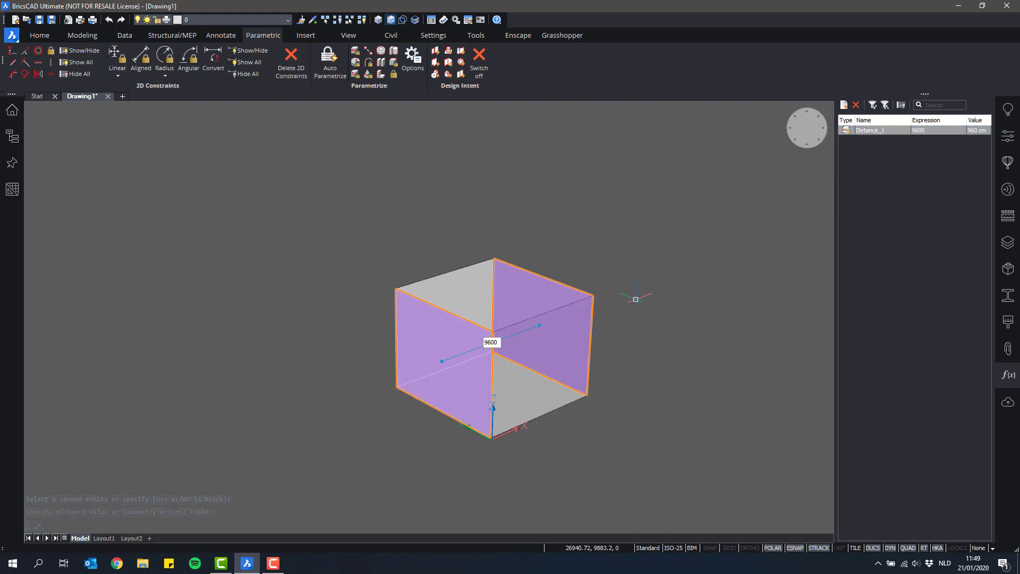
shift+middle_drag(638, 296, 620, 311)
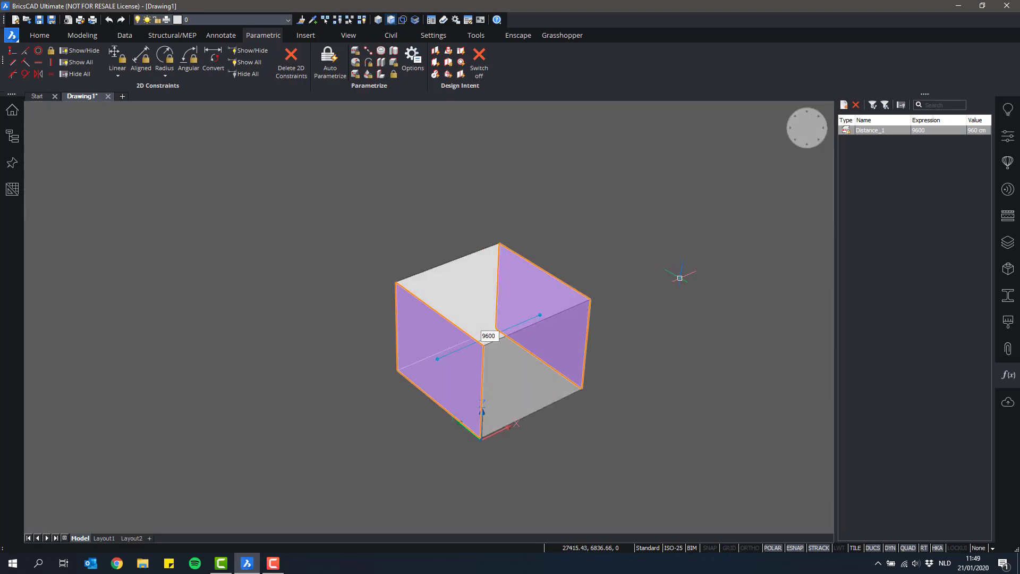
key(Escape)
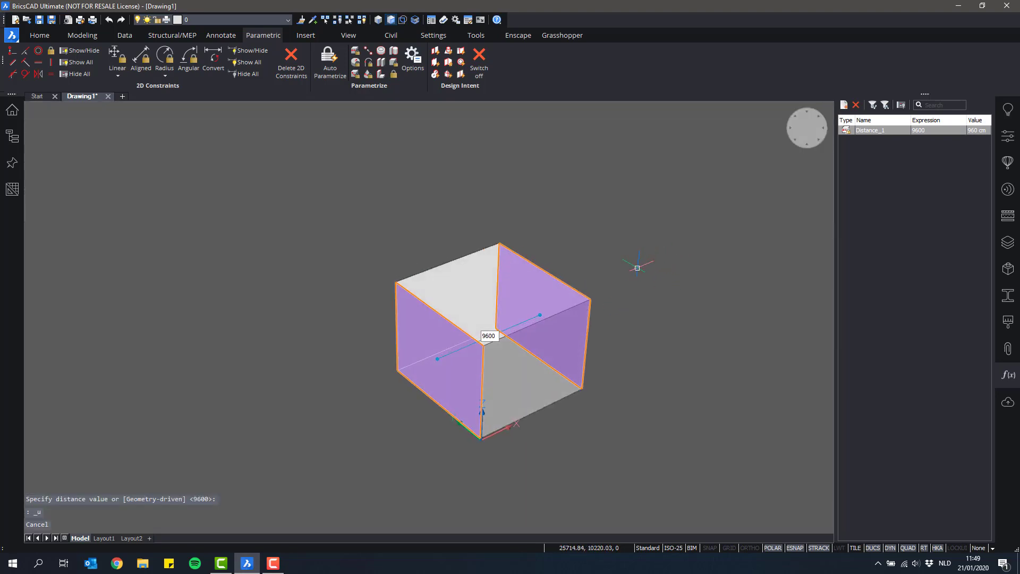
key(Escape)
drag(646, 243, 343, 407)
key(Escape)
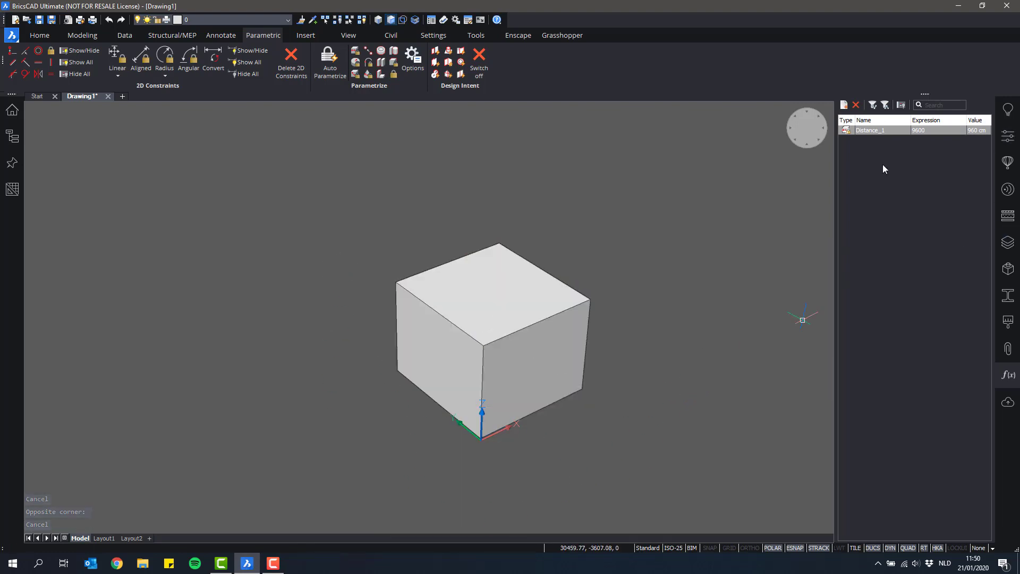
Step: Animate the distance parameter to preview how the box changes
right_click(884, 131)
click(912, 163)
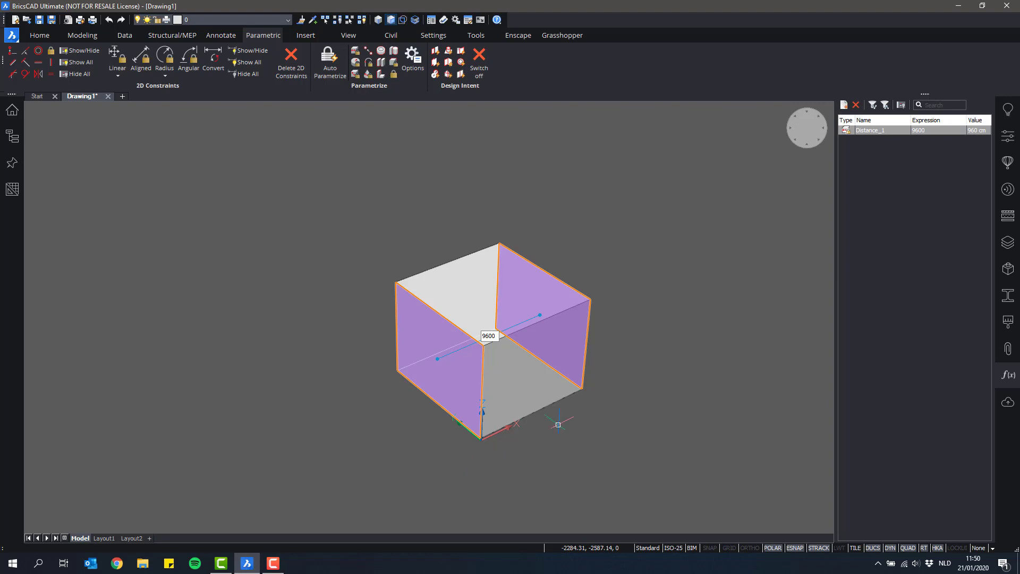
click(632, 275)
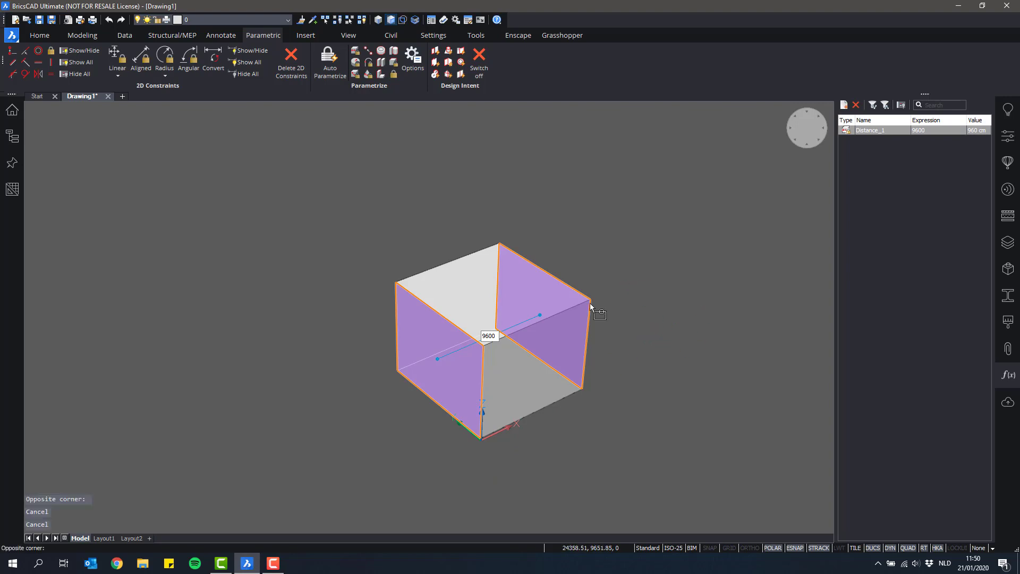
click(397, 372)
key(Escape)
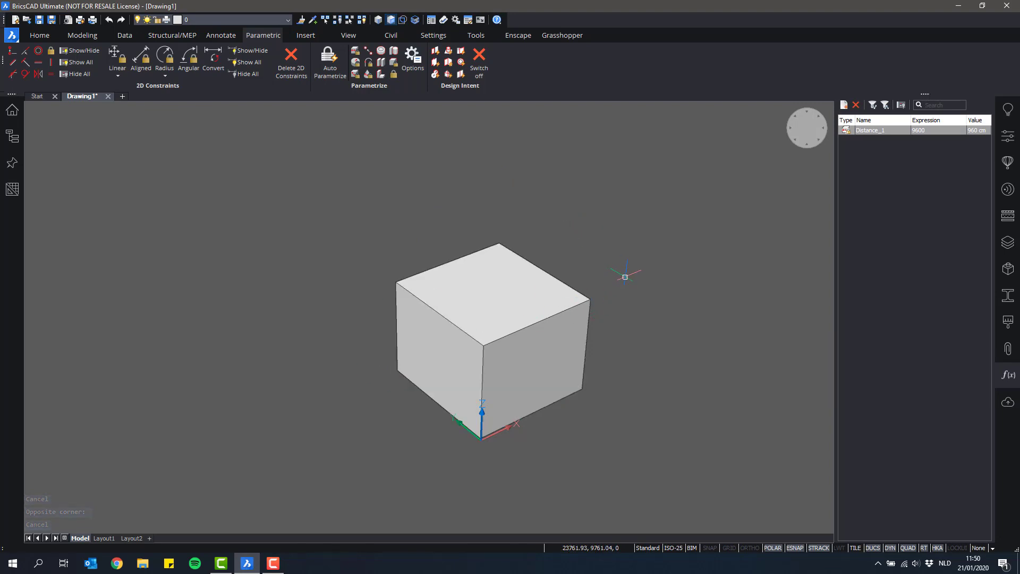
Step: Apply a 3D Fix constraint to the box's face at the far end of the X direction
click(396, 80)
shift+middle_drag(544, 209, 392, 188)
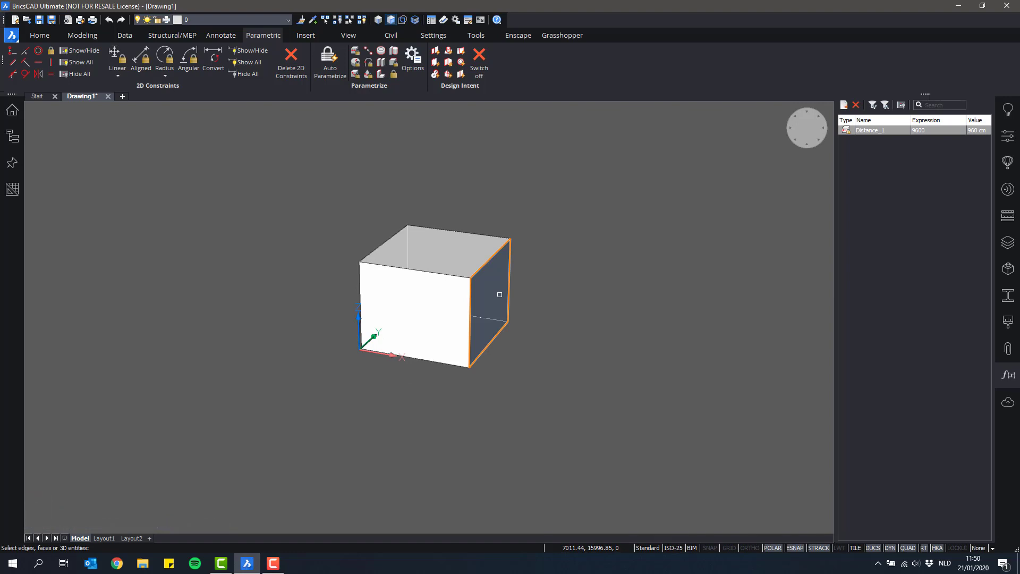
click(499, 294)
key(Return)
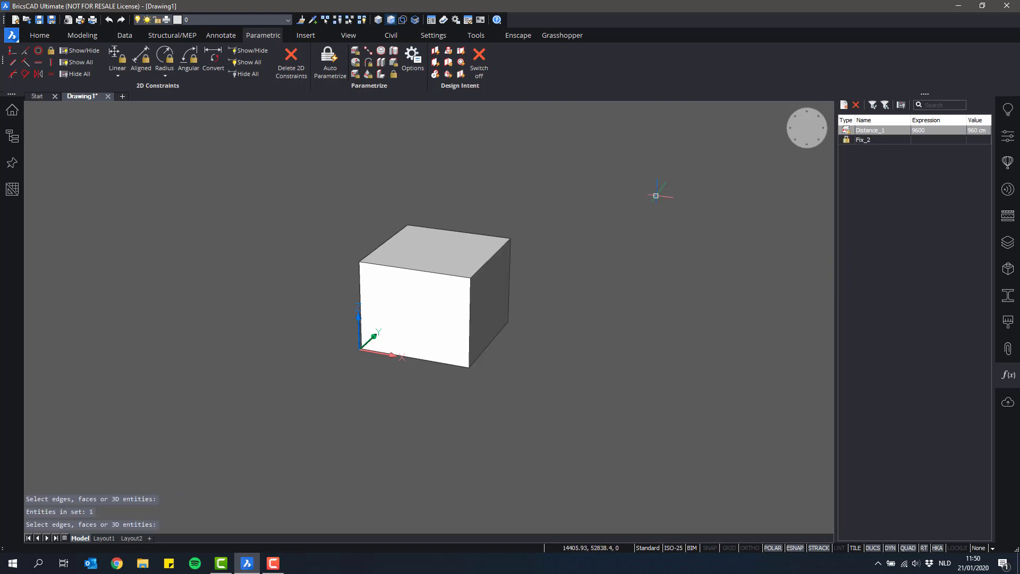
Step: Animate the distance parameter again with the far X face fixed, and clear the highlighting
shift+middle_drag(478, 168, 640, 181)
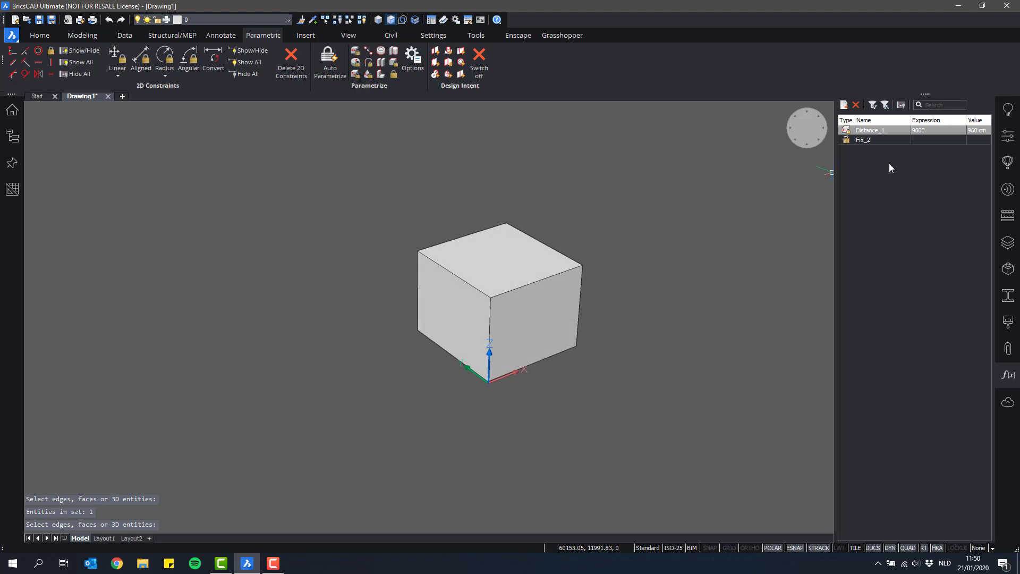
right_click(873, 133)
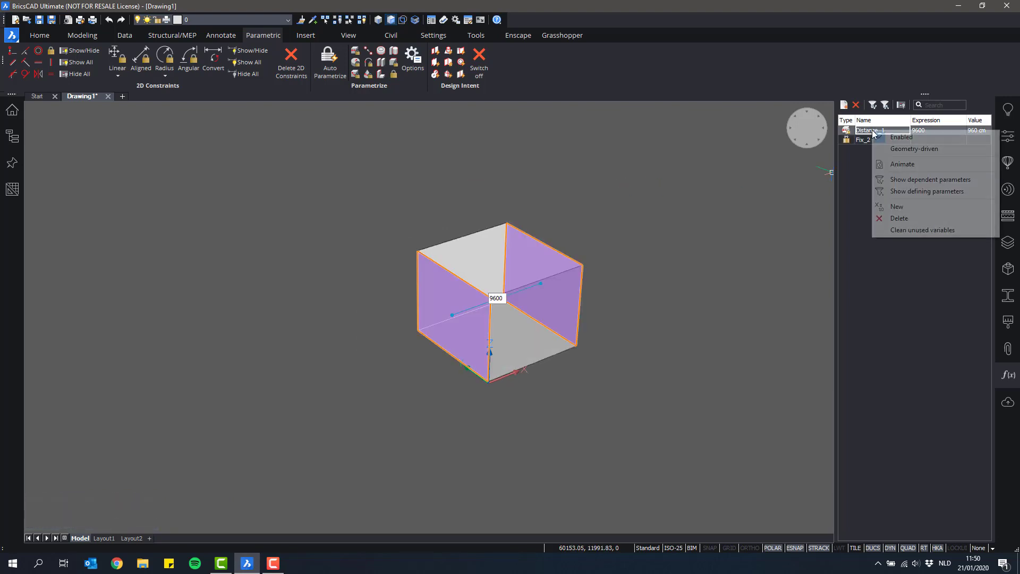
click(901, 165)
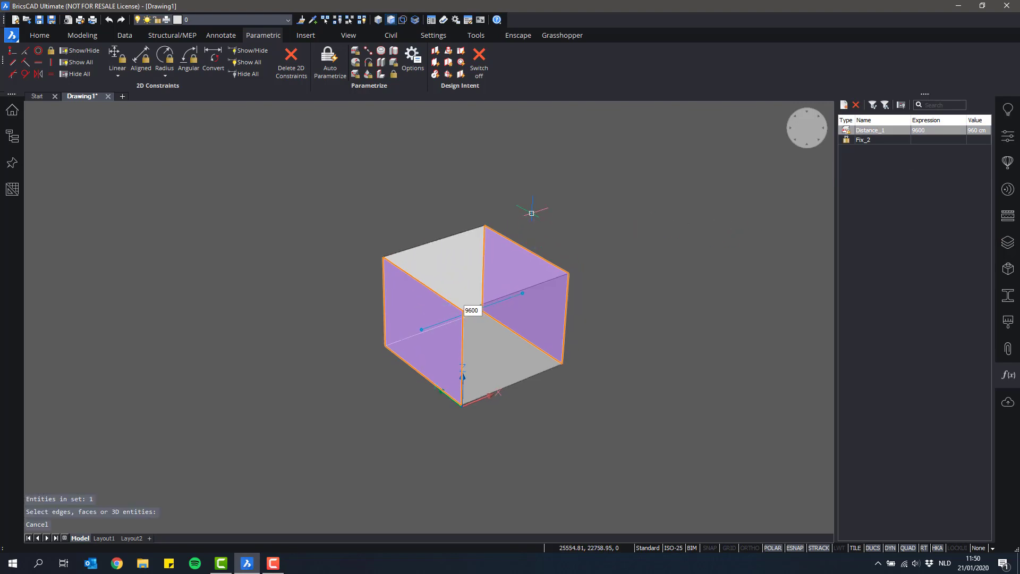
click(605, 208)
click(401, 324)
key(Escape)
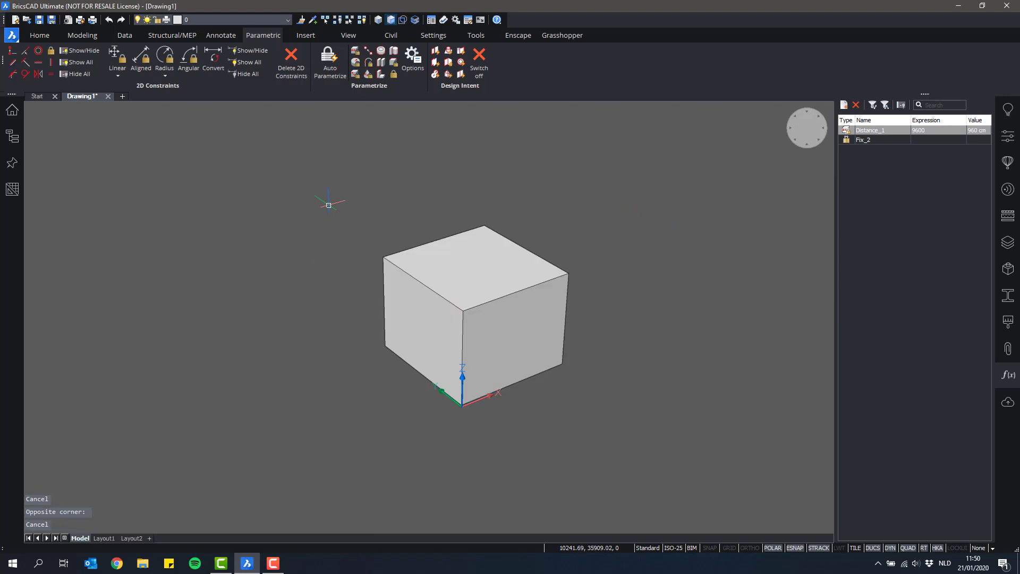
Step: Draw a second, taller solid box beside the first box, at a distance from it along the X direction
right_click(516, 190)
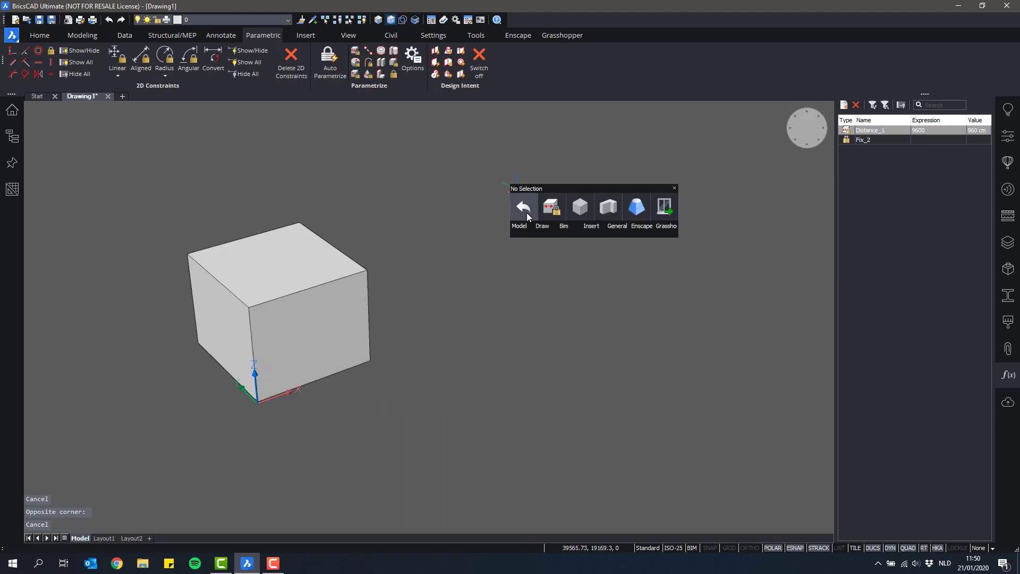
click(597, 209)
click(497, 365)
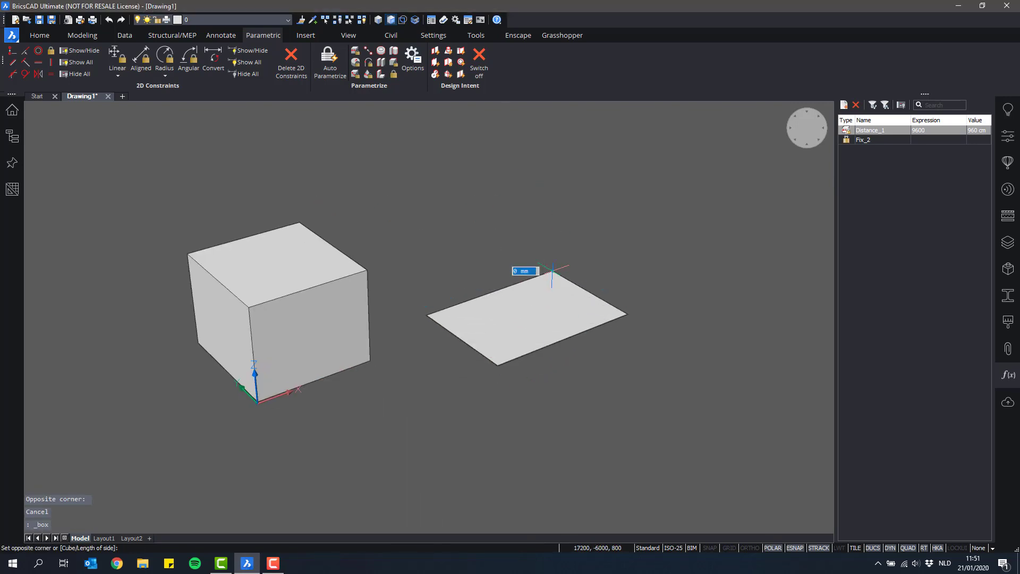
click(552, 270)
shift+middle_drag(576, 121, 527, 381)
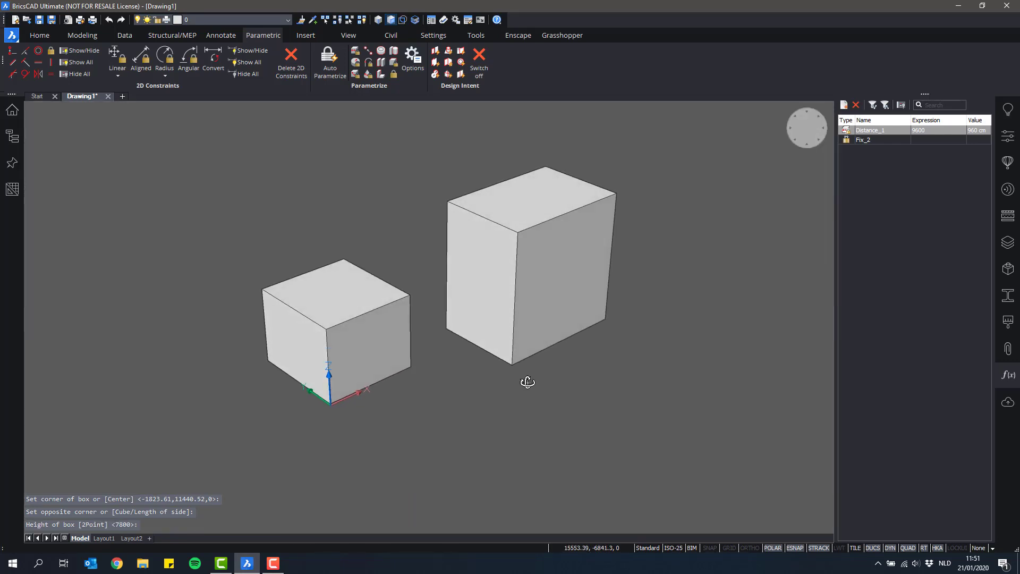
middle_drag(610, 355, 644, 346)
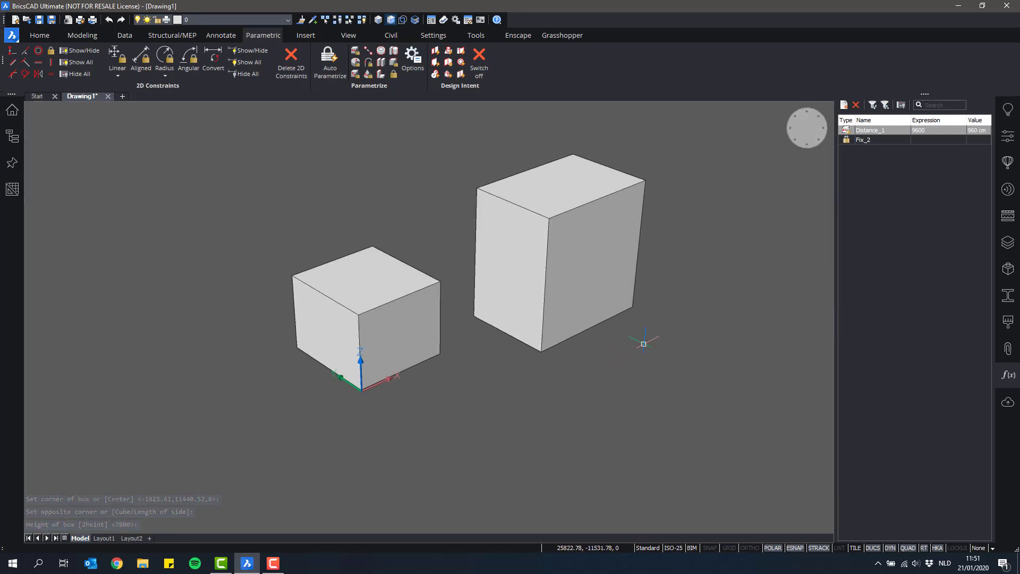
Step: Apply a 3D Rigid Set constraint that joins the parallel front faces of the two boxes
click(605, 282)
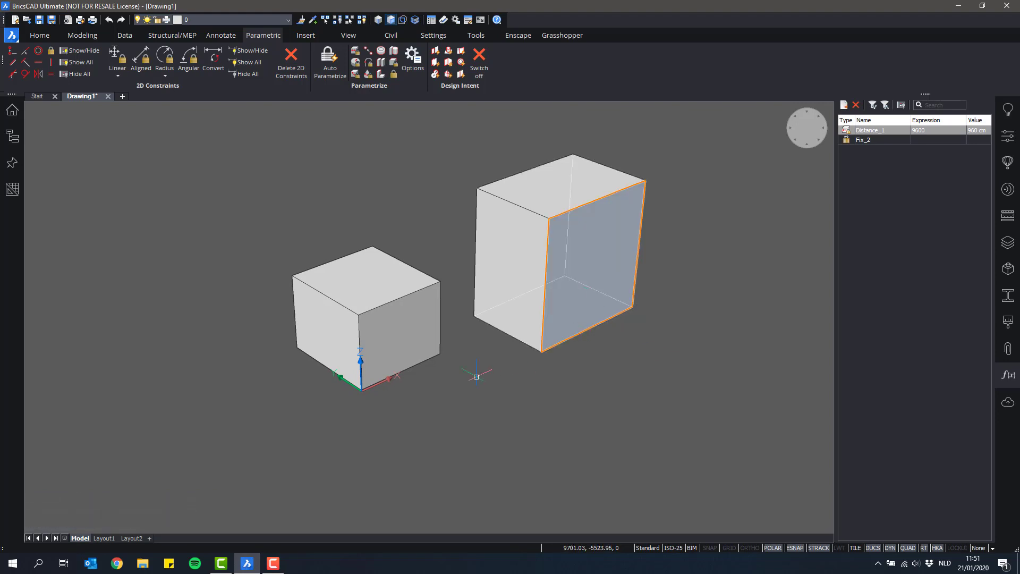
key(Escape)
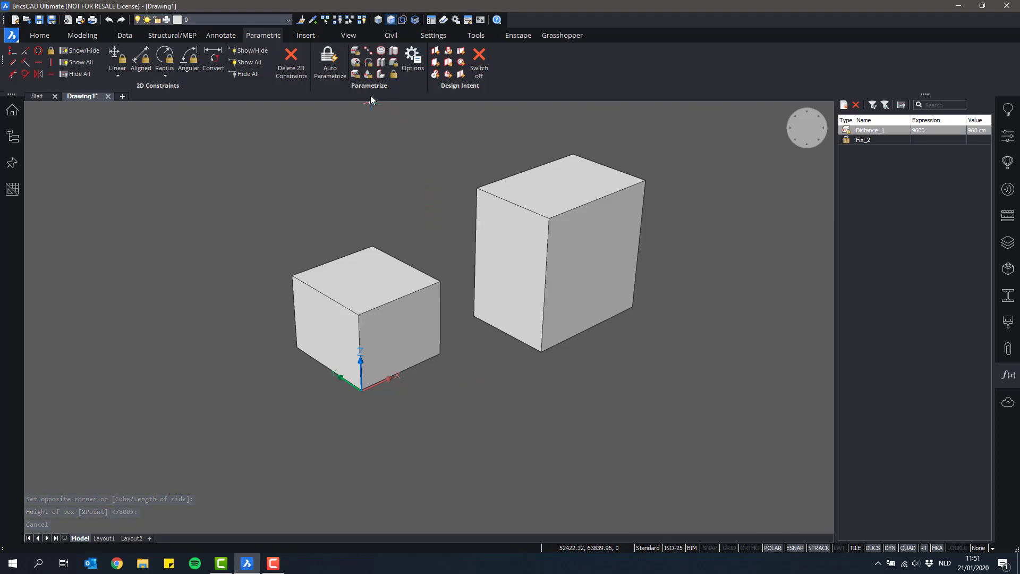
click(395, 65)
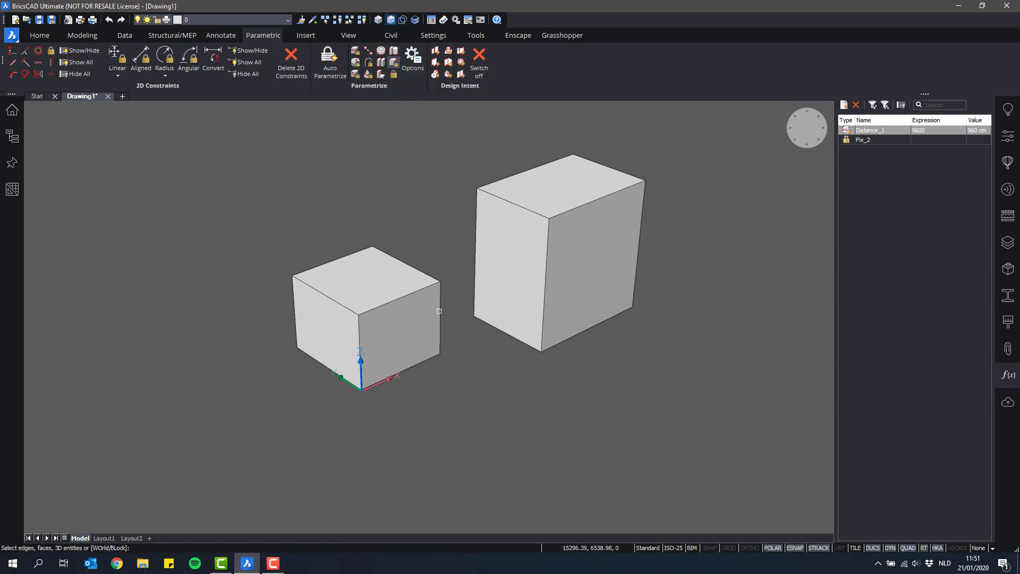
click(430, 340)
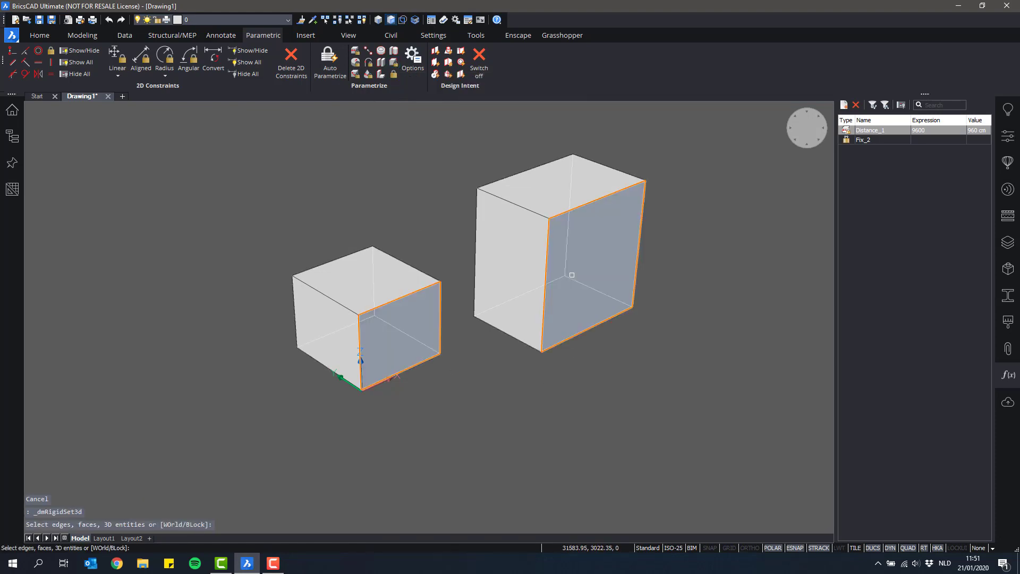
click(572, 275)
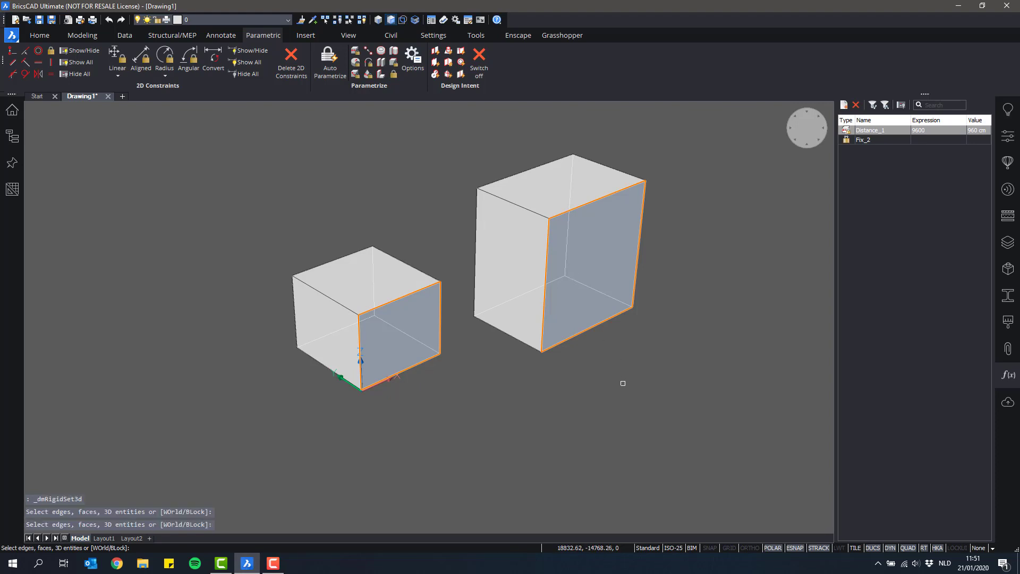
key(Return)
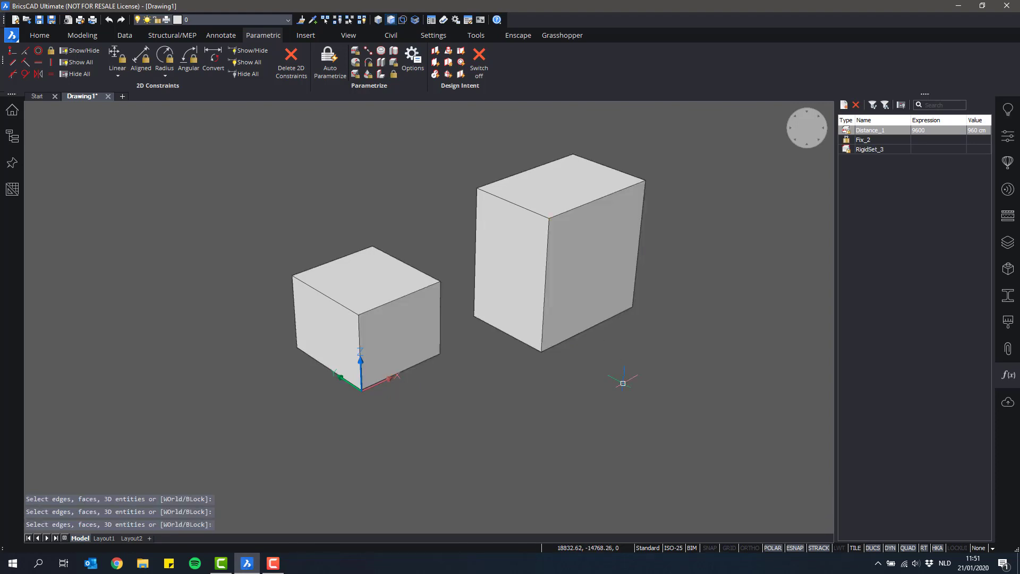
Step: Push/pull the taller box's front face outward by about 500 cm to test the rigid set
scroll(624, 383, down, 1)
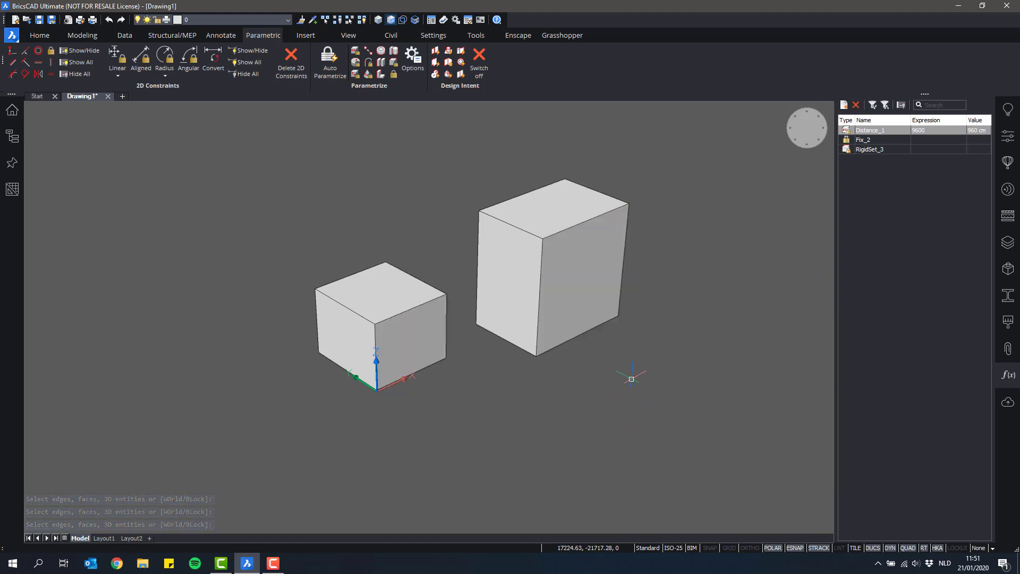
mouse_move(604, 281)
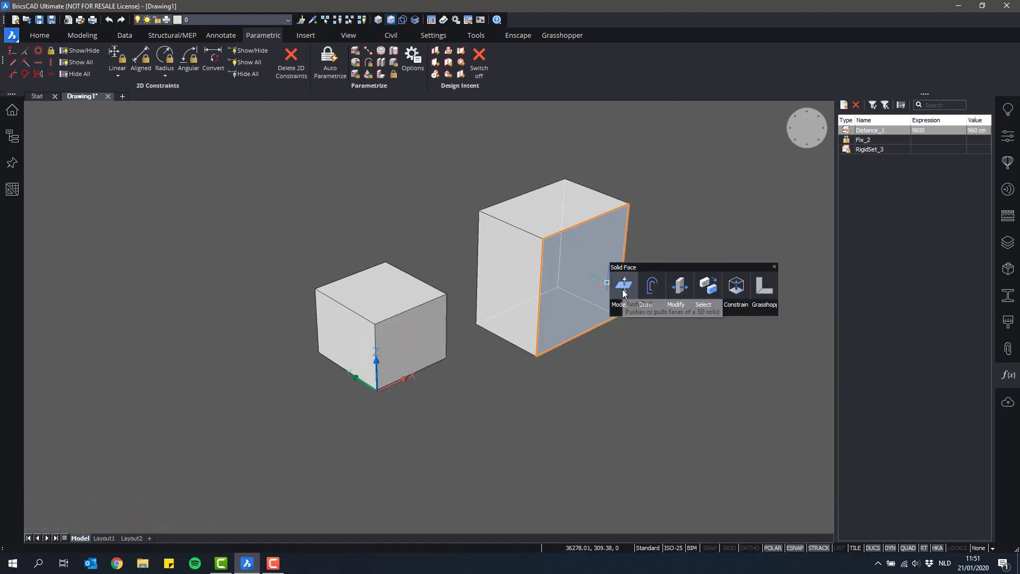
click(623, 285)
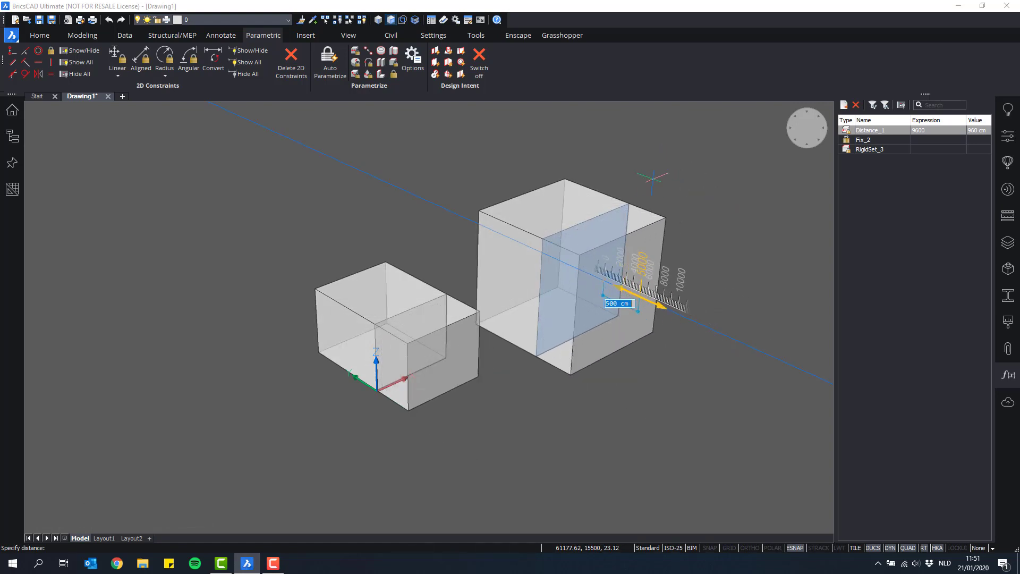
key(Escape)
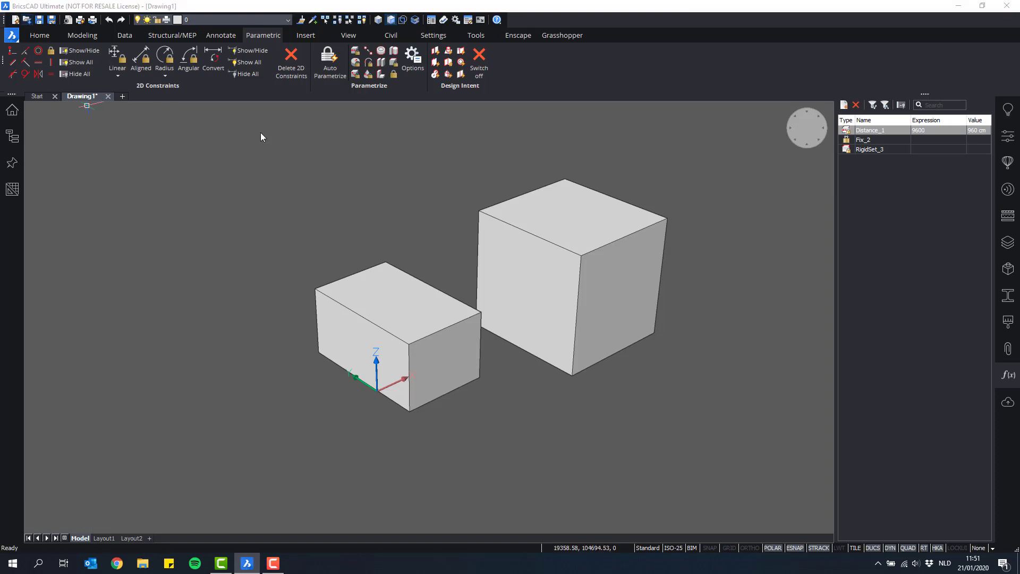
Step: Open the drawing My Window.dwg from the Parametrics folder of the starter files
click(611, 140)
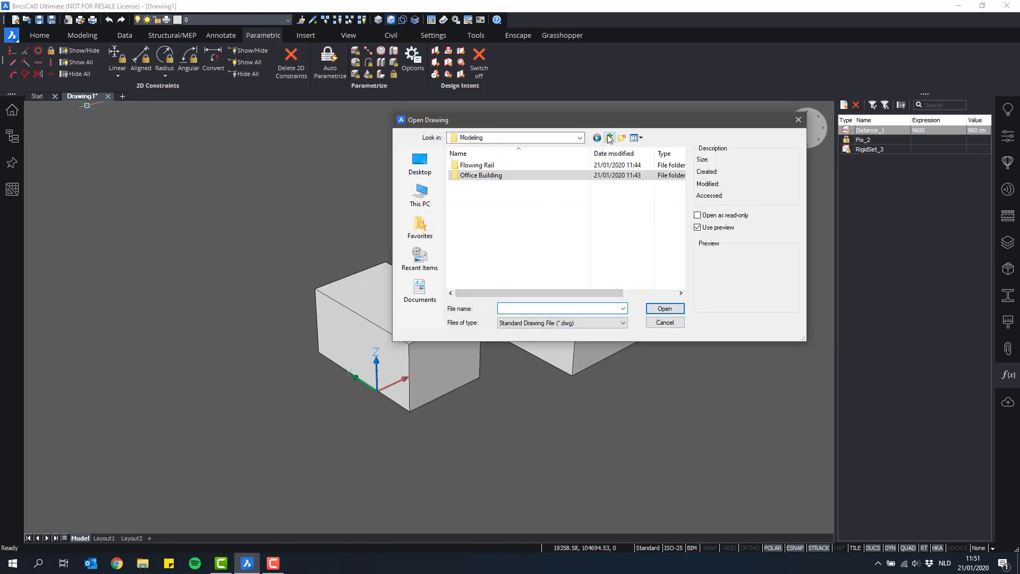
click(611, 139)
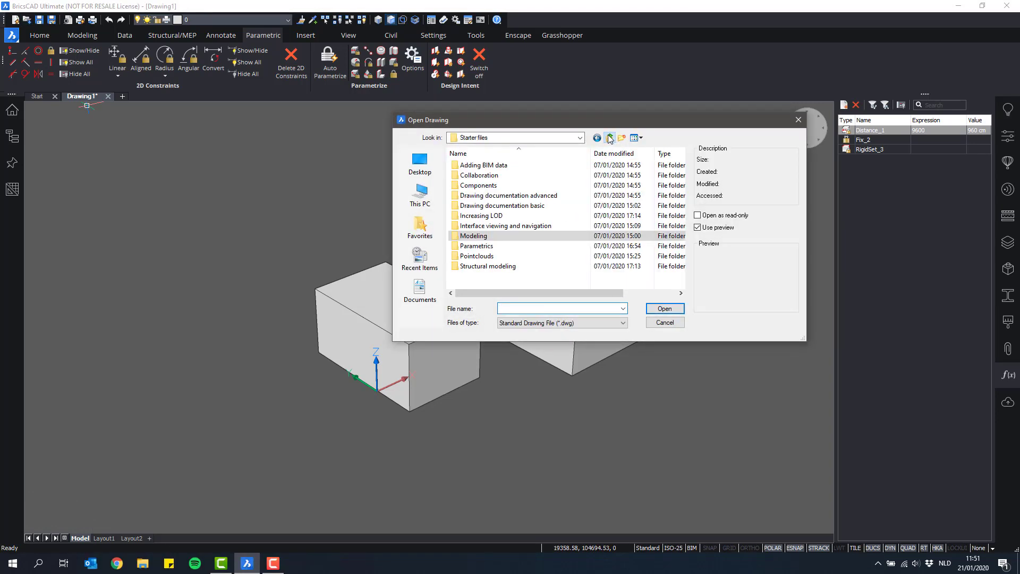
double_click(487, 246)
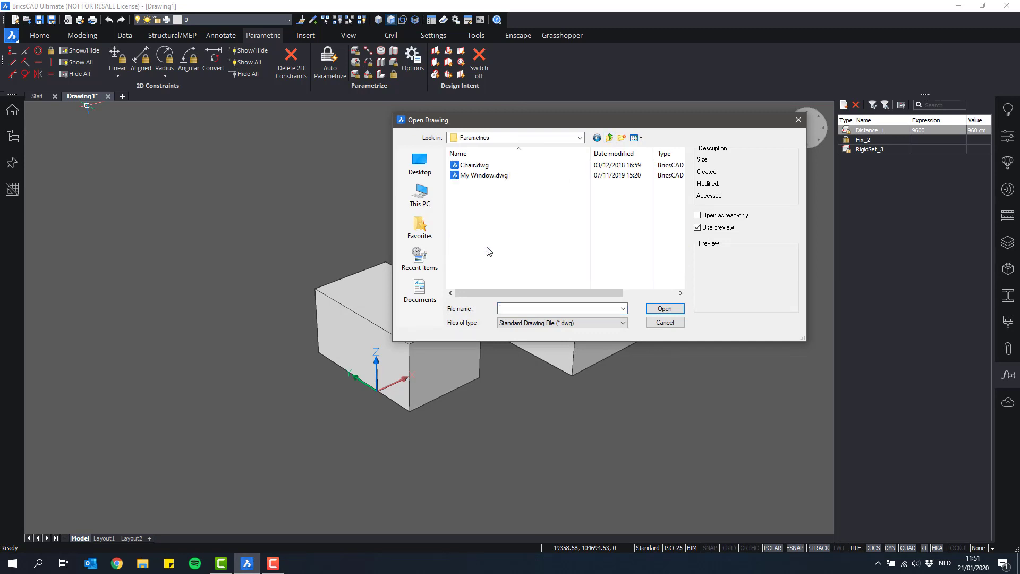
click(485, 175)
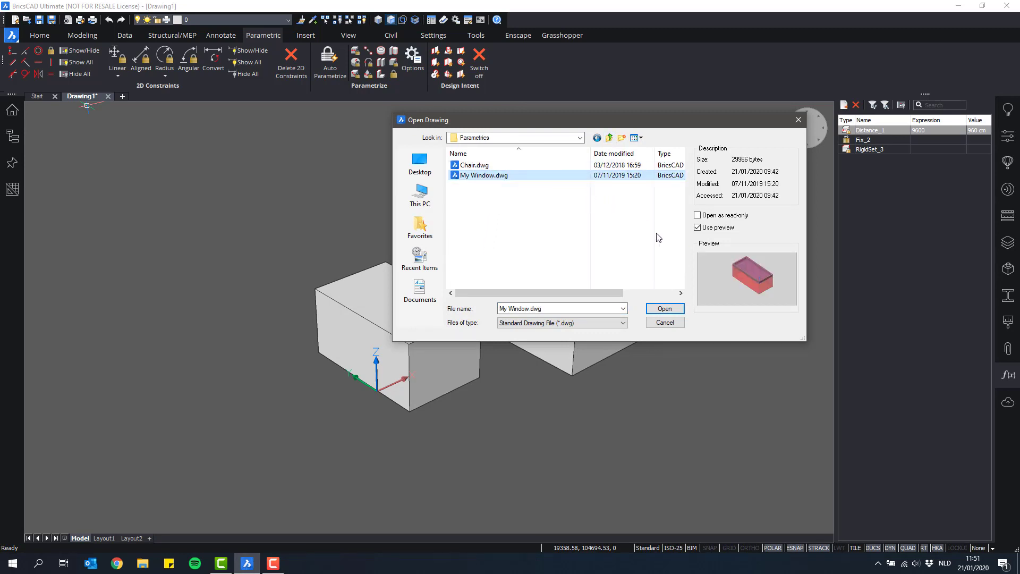
click(664, 309)
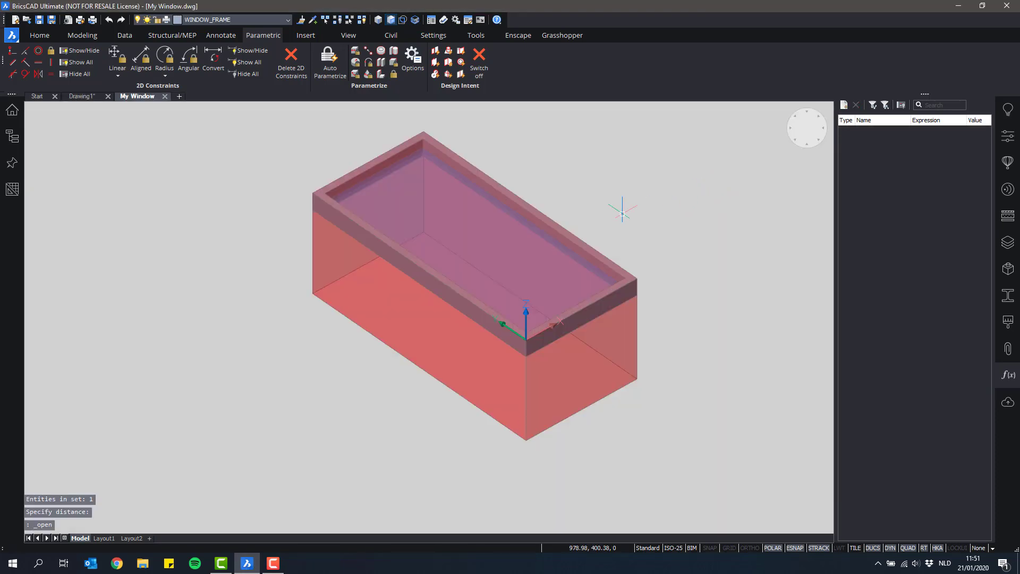
Step: Check face detection for selection and examine the window's BC_SUBTRACT solid and the frame corner at the origin
mouse_move(622, 209)
middle_down()
mouse_move(622, 243)
mouse_move(674, 175)
mouse_move(651, 212)
mouse_move(509, 324)
mouse_move(706, 259)
mouse_move(638, 250)
mouse_move(610, 259)
mouse_move(696, 160)
mouse_move(567, 221)
mouse_move(609, 207)
middle_up()
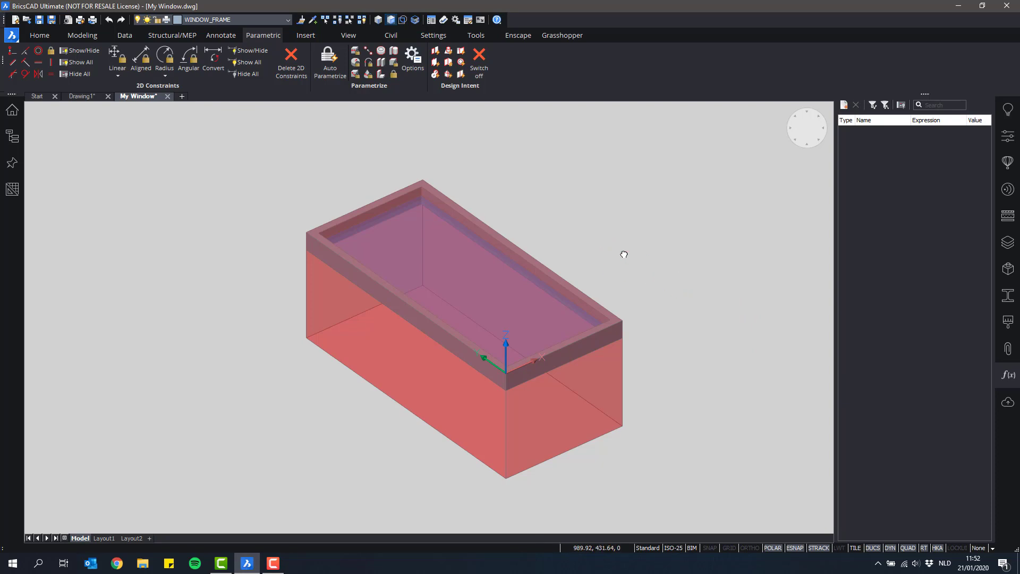
middle_drag(618, 261, 639, 241)
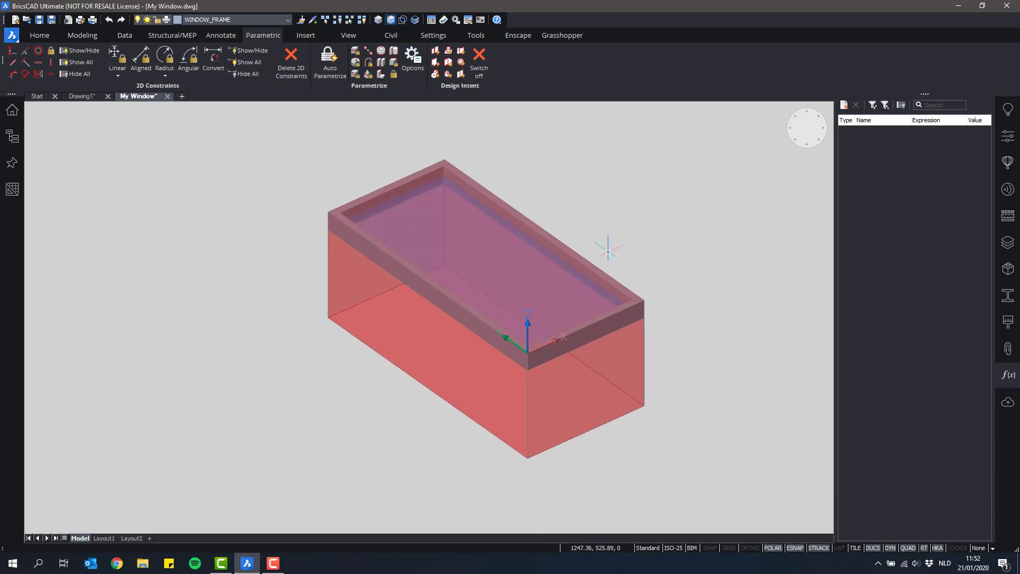
click(390, 24)
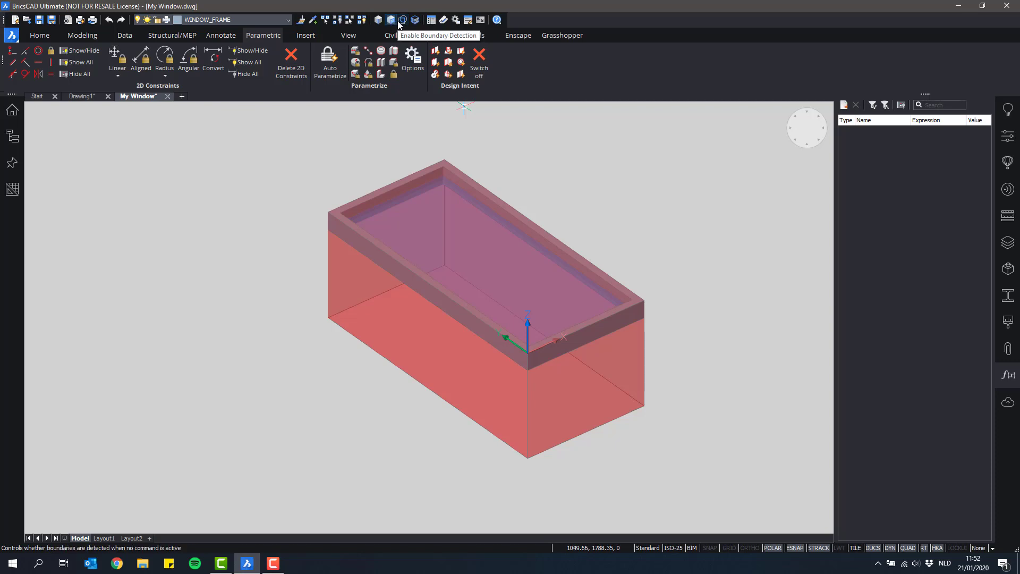
mouse_move(710, 239)
middle_down()
mouse_move(730, 209)
mouse_move(722, 228)
middle_up()
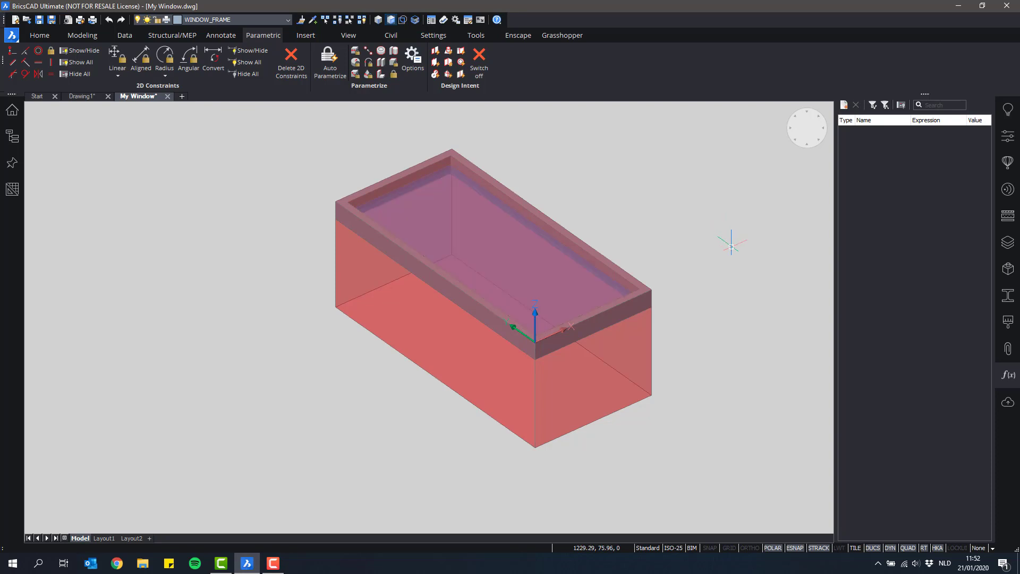
shift+middle_drag(719, 257, 714, 244)
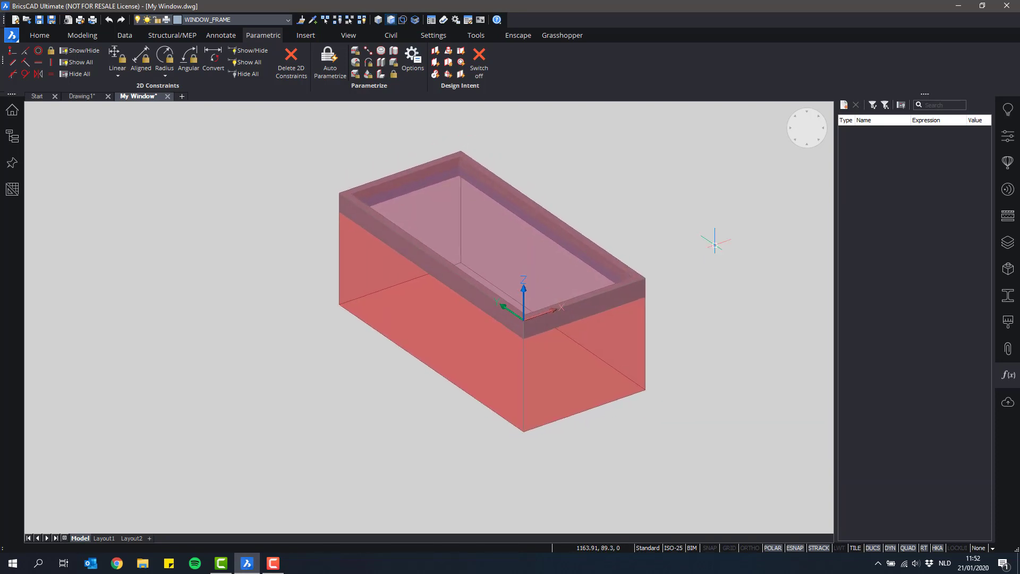
click(446, 353)
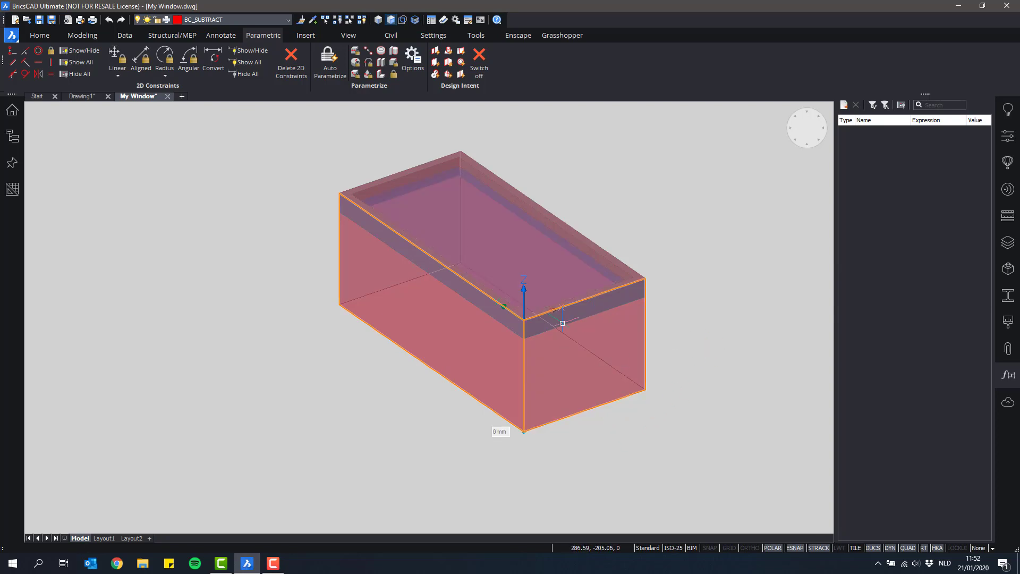
scroll(558, 313, up, 5)
scroll(561, 302, down, 8)
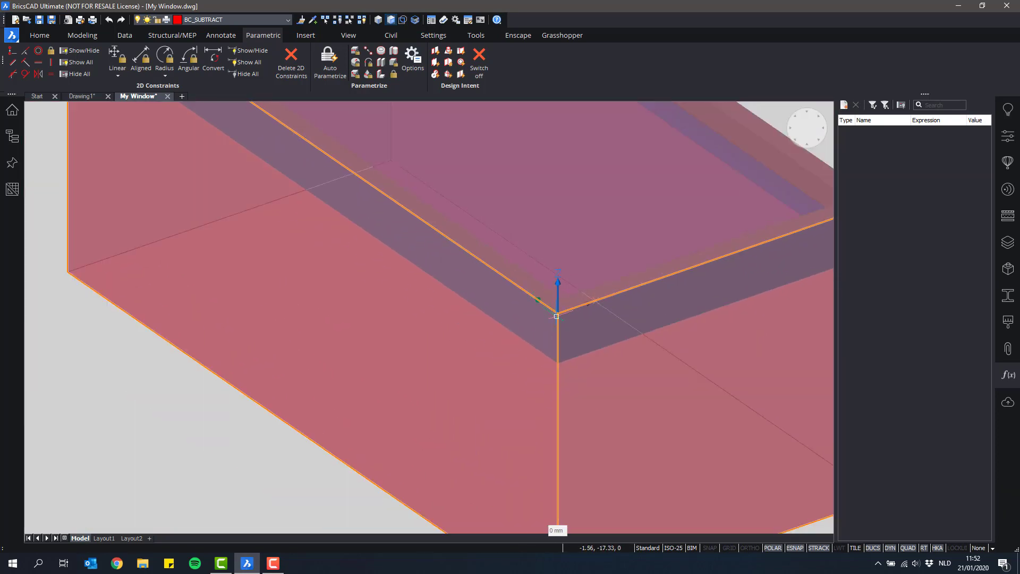
key(Escape)
shift+middle_drag(534, 340, 527, 361)
scroll(526, 361, up, 3)
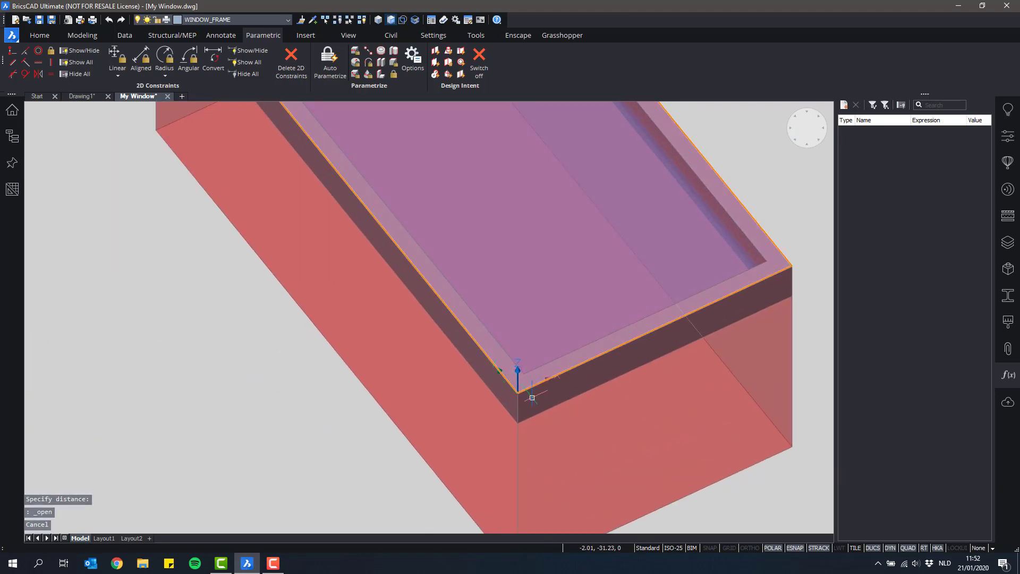
scroll(582, 387, down, 5)
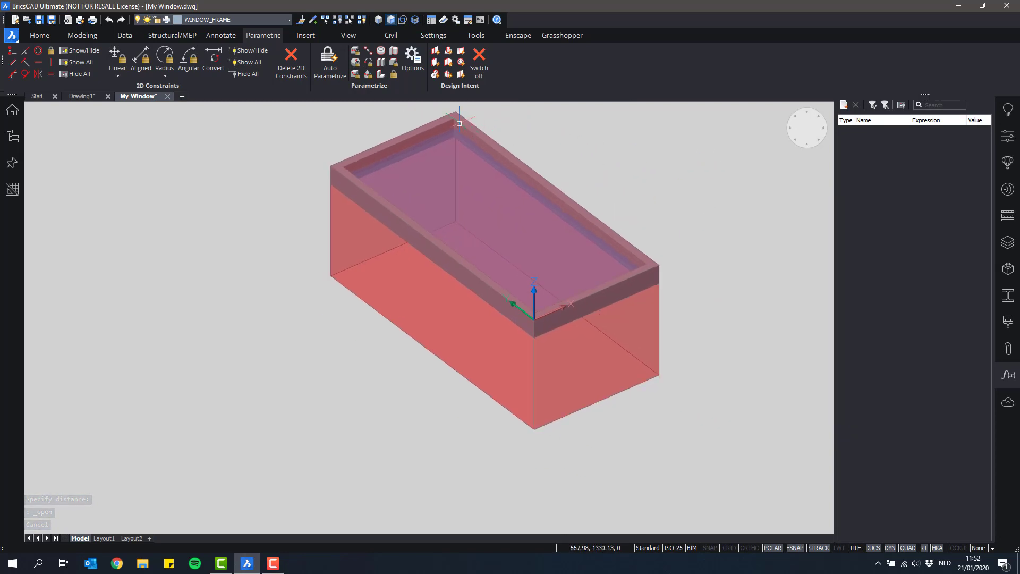
Step: Apply separate 3D Fix constraints to the subtraction solid's long side face and short end face that meet at the origin
click(396, 76)
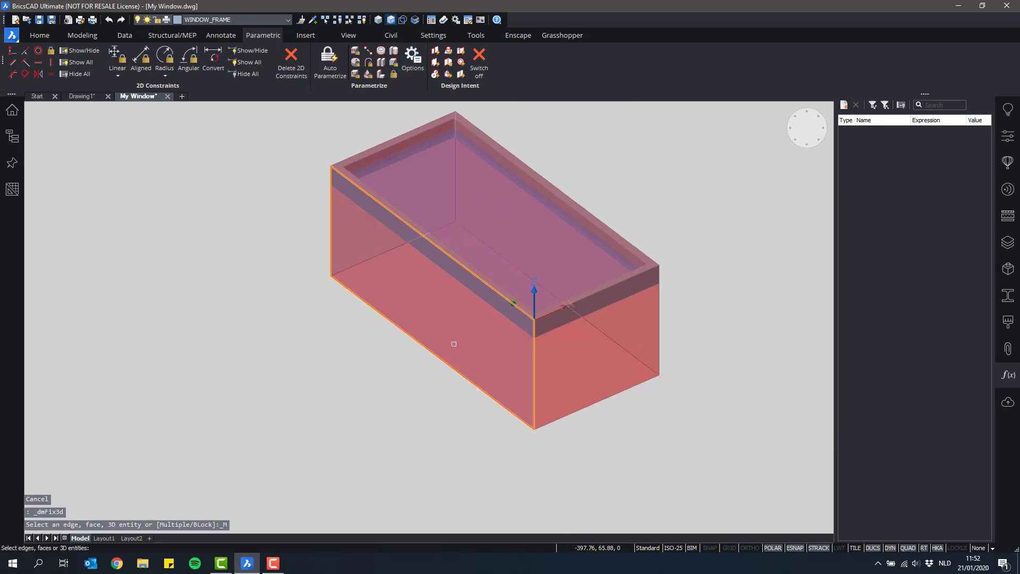
click(453, 343)
key(Return)
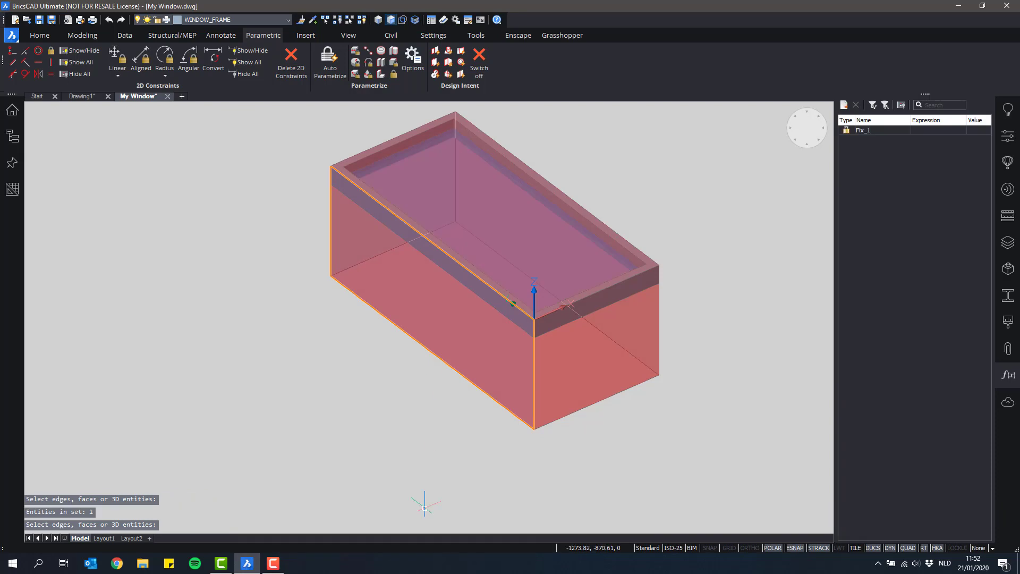
click(393, 75)
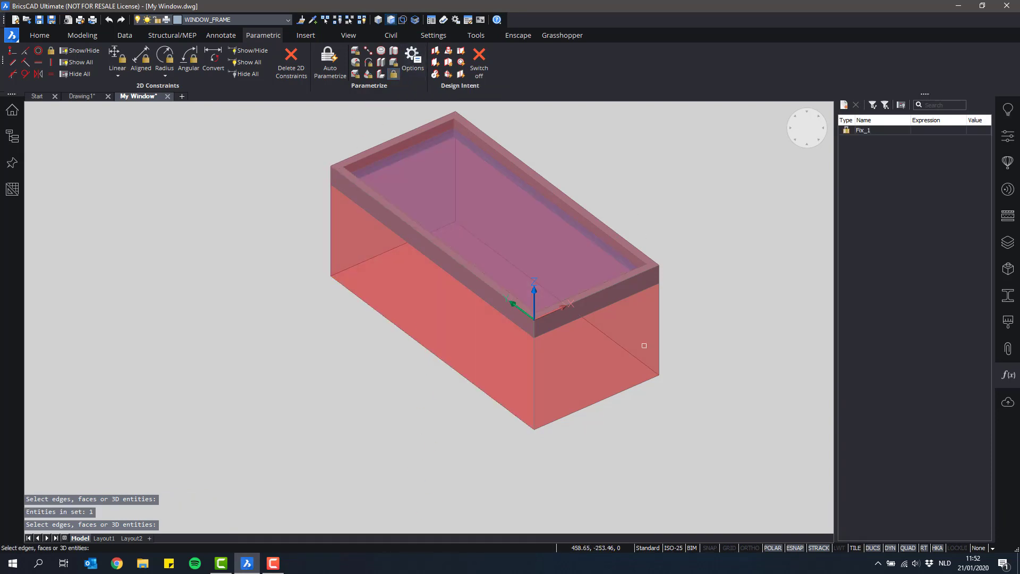
click(611, 363)
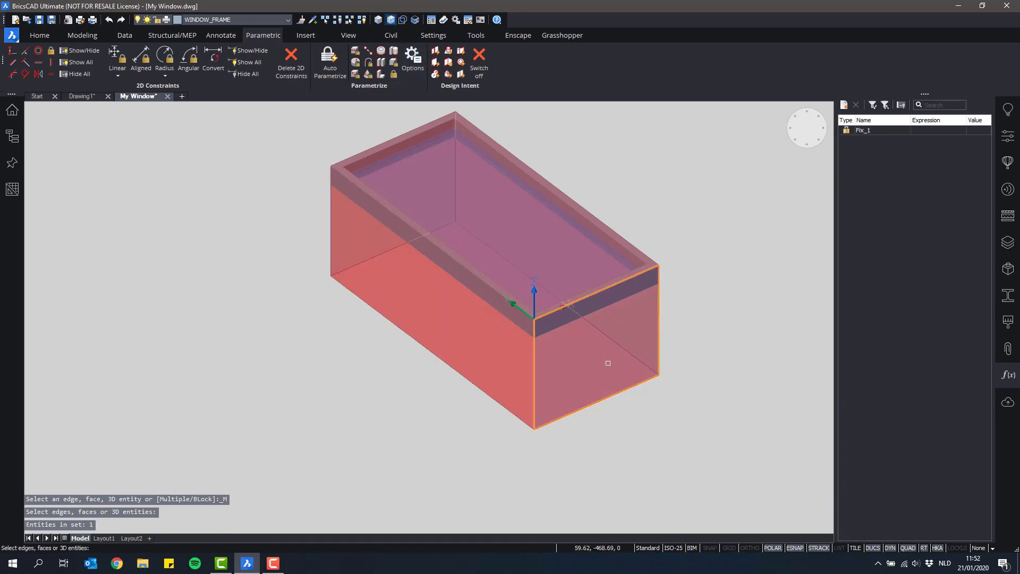
key(Return)
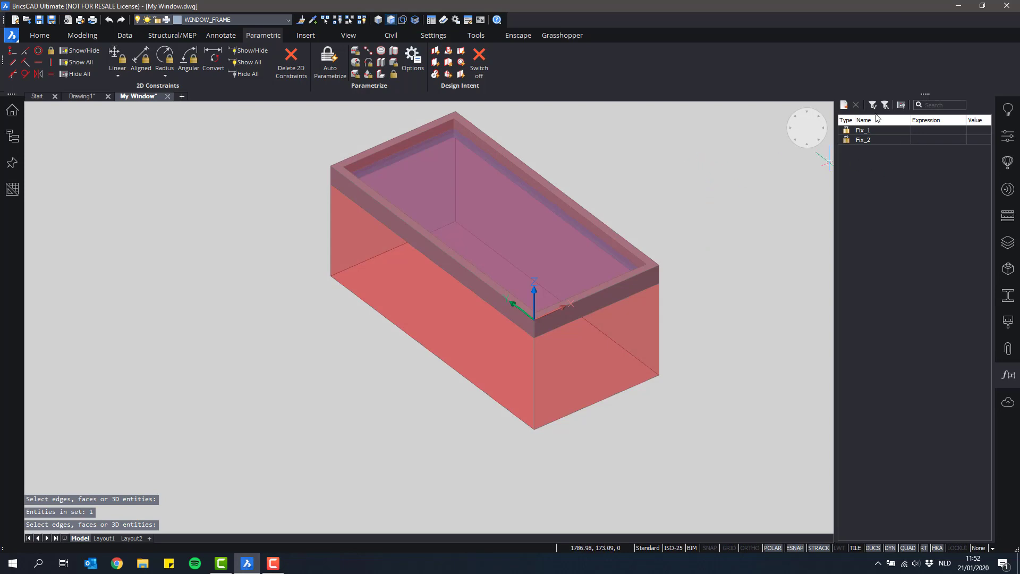
middle_drag(696, 201, 651, 177)
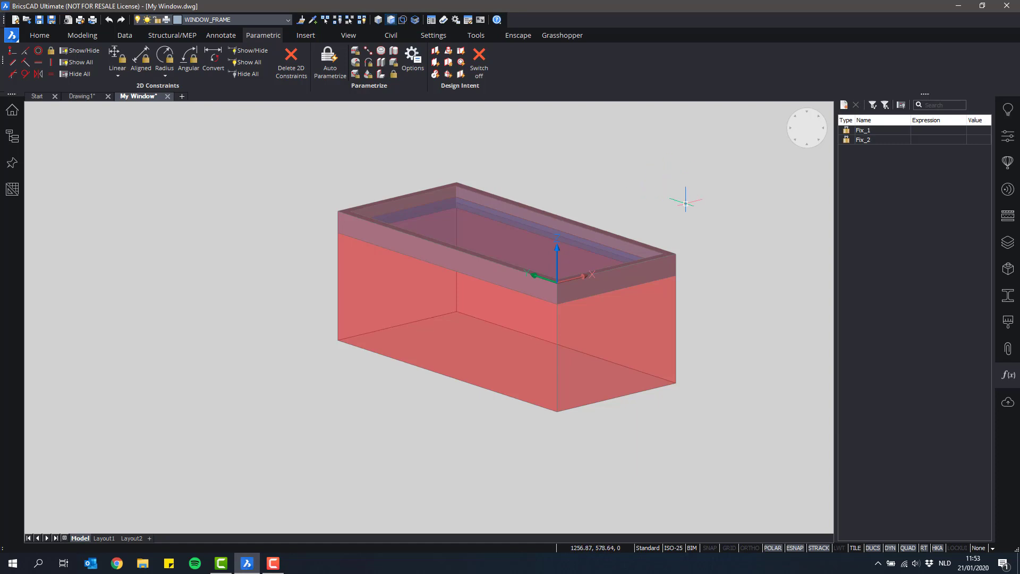
shift+middle_drag(672, 194, 657, 198)
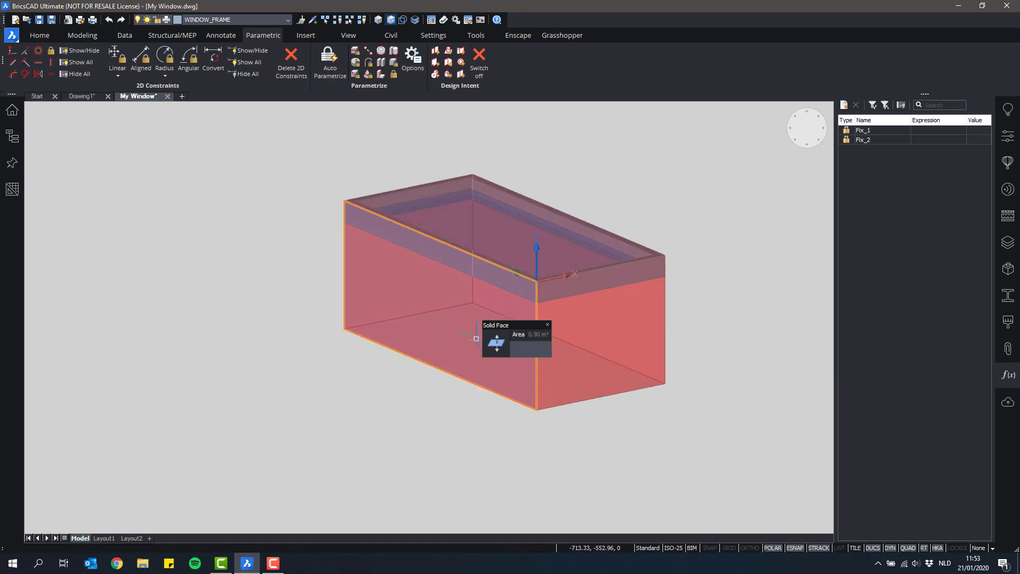
Step: Highlight the subtraction solid's long side face at the origin to inspect its fix constraint
click(497, 319)
scroll(398, 149, up, 3)
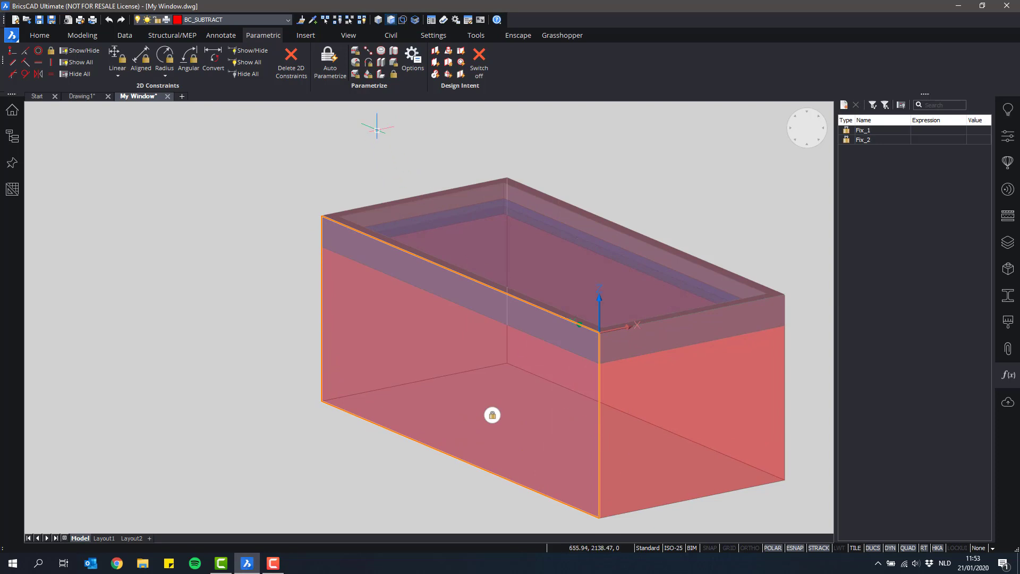
key(Escape)
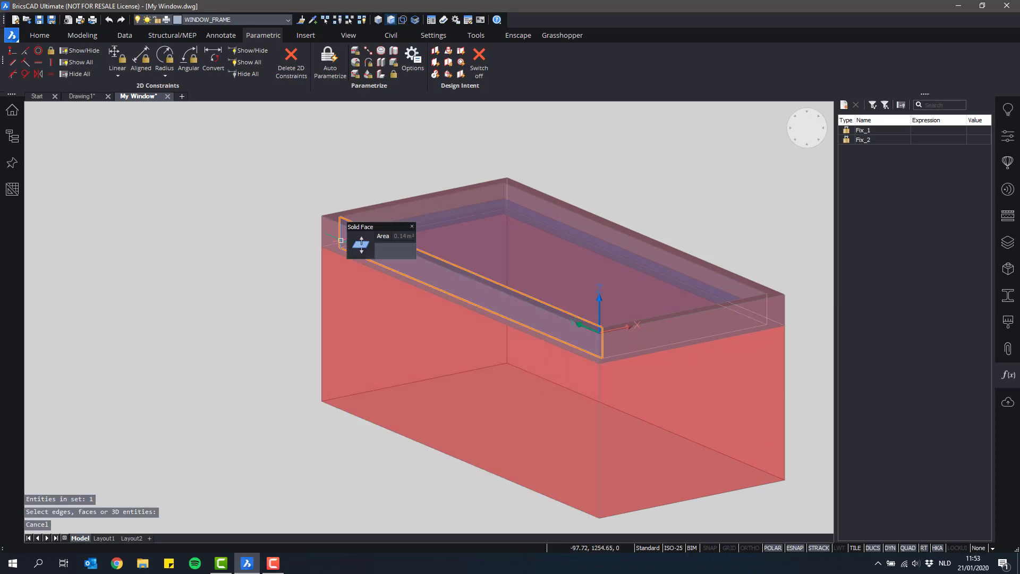
Step: Single out the window frame's outer long side face that coincides with the fixed solid face and examine it from several angles
key(Tab)
key(Tab)
key(Tab)
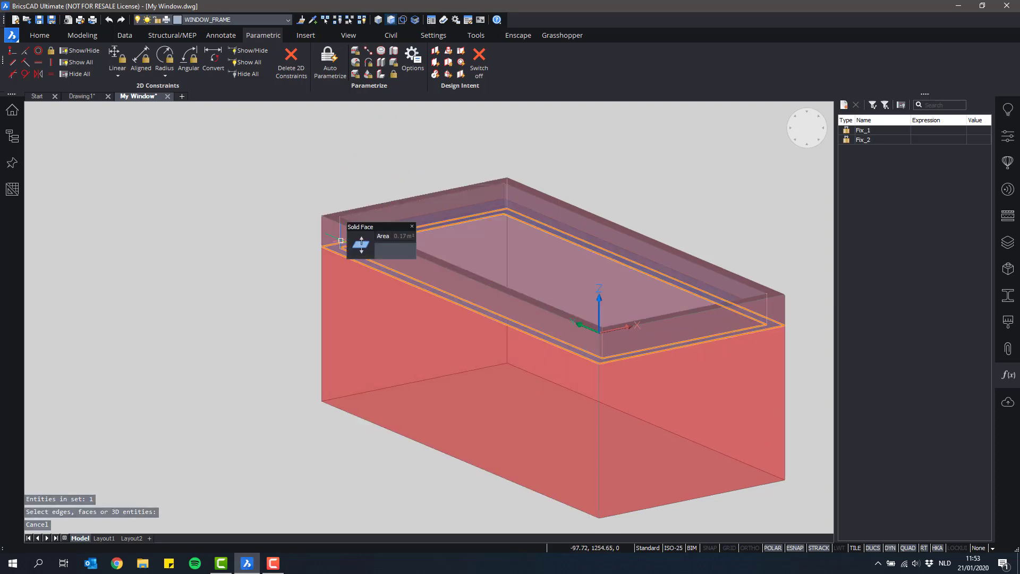
key(Tab)
click(341, 240)
shift+middle_drag(588, 316, 512, 287)
scroll(577, 320, up, 2)
scroll(577, 320, up, 2)
scroll(528, 321, down, 2)
scroll(425, 264, down, 1)
scroll(512, 287, down, 2)
middle_drag(736, 289, 671, 280)
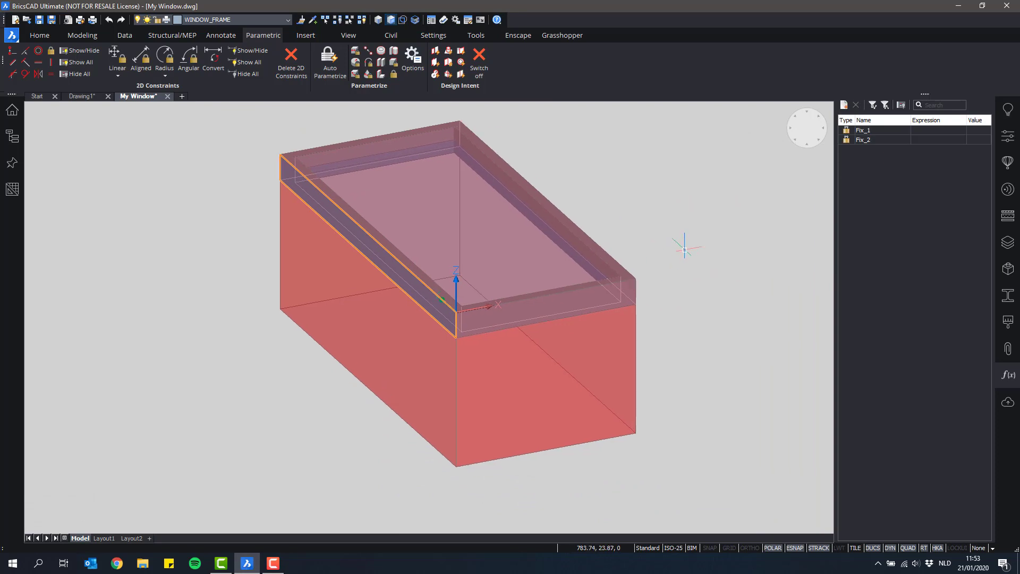
shift+middle_drag(668, 234, 649, 187)
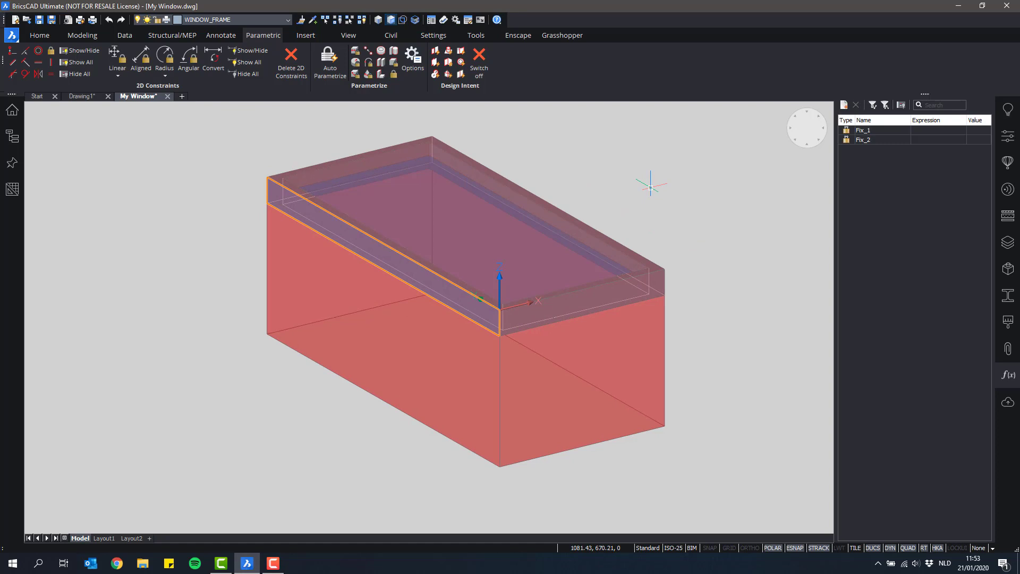
key(Escape)
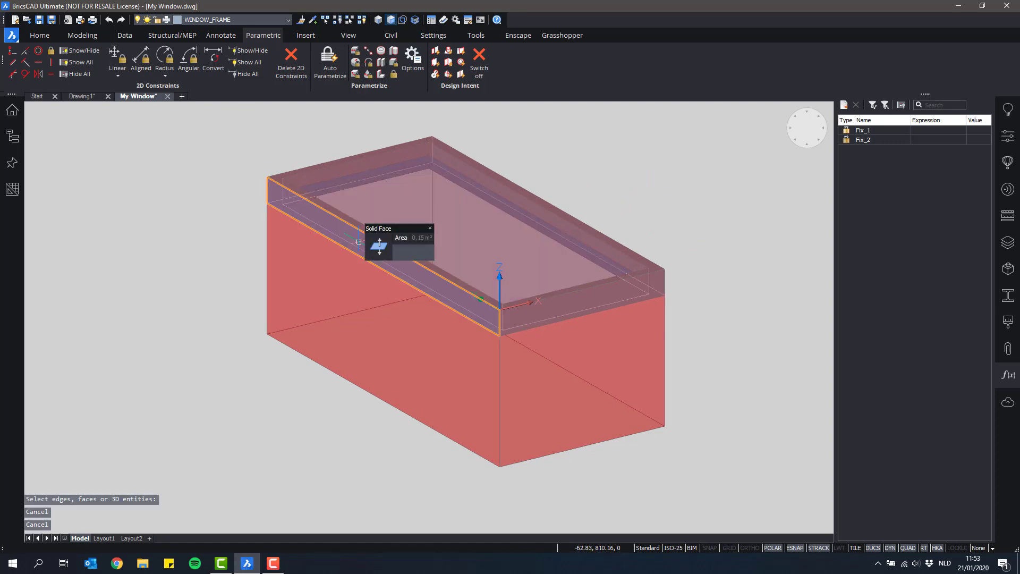
Step: Test the frame's freedom by push/pulling its outer long side face outward by about 120 mm, and undo it
click(379, 246)
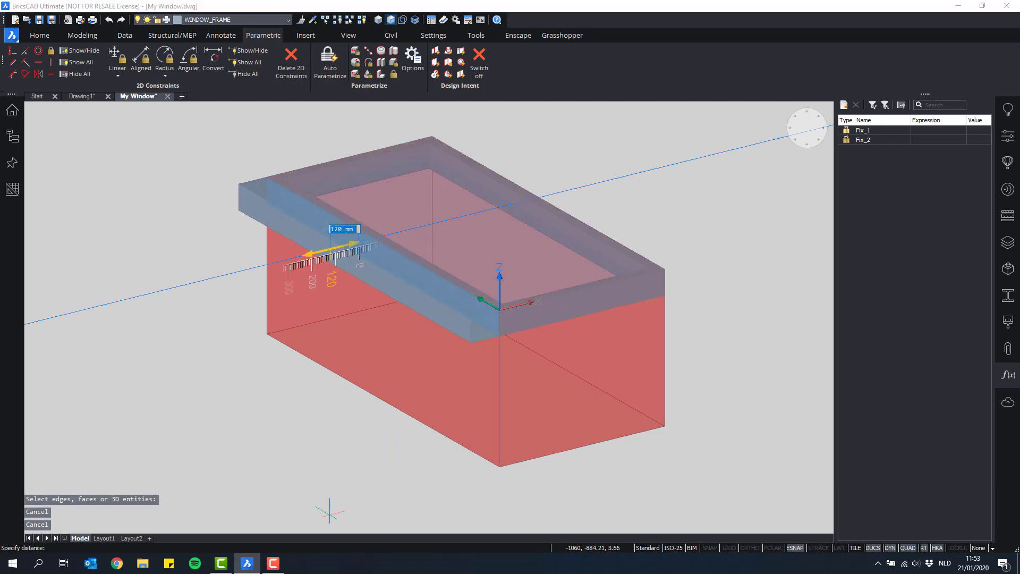
click(330, 505)
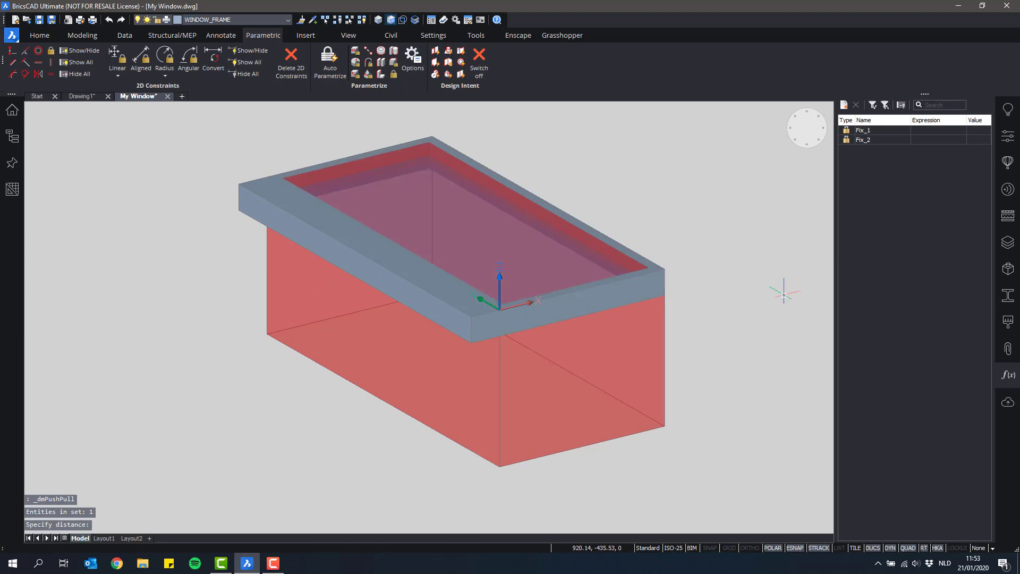
key(ctrl+z)
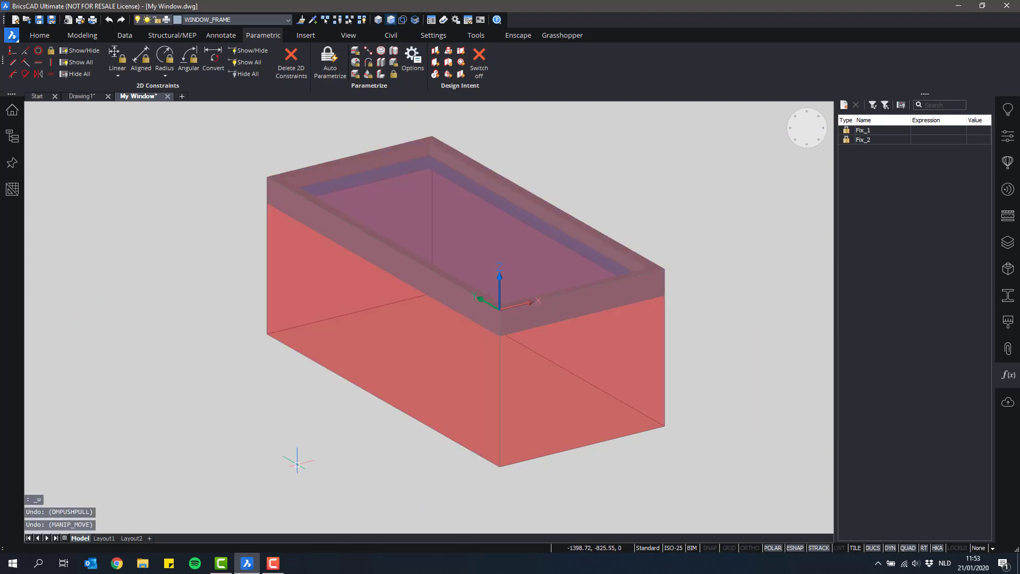
Step: Inspect the subtraction solid's two fixed side faces that meet at the origin
scroll(396, 398, down, 2)
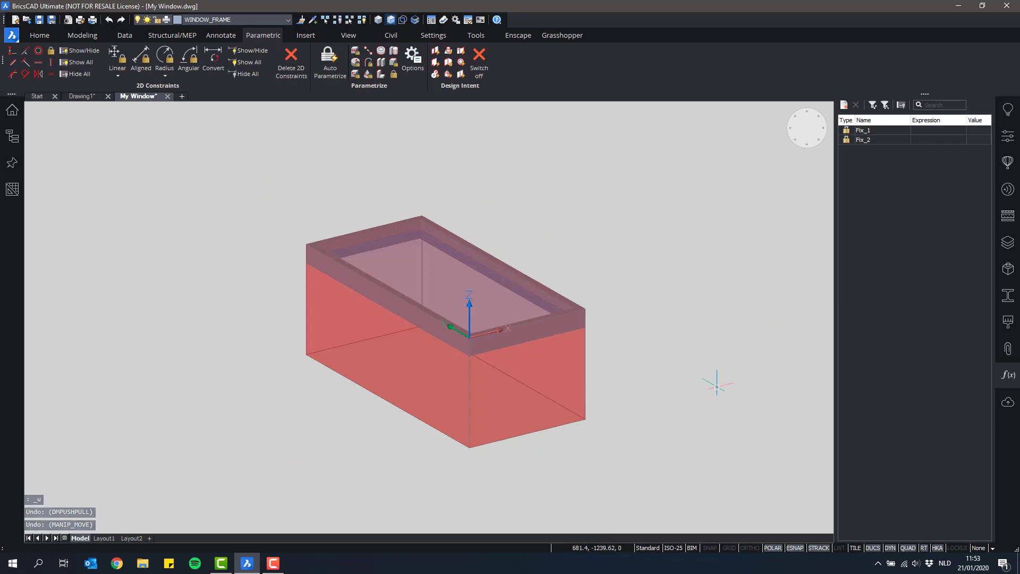
shift+drag(717, 387, 719, 358)
shift+middle_drag(718, 358, 707, 365)
middle_drag(644, 349, 708, 333)
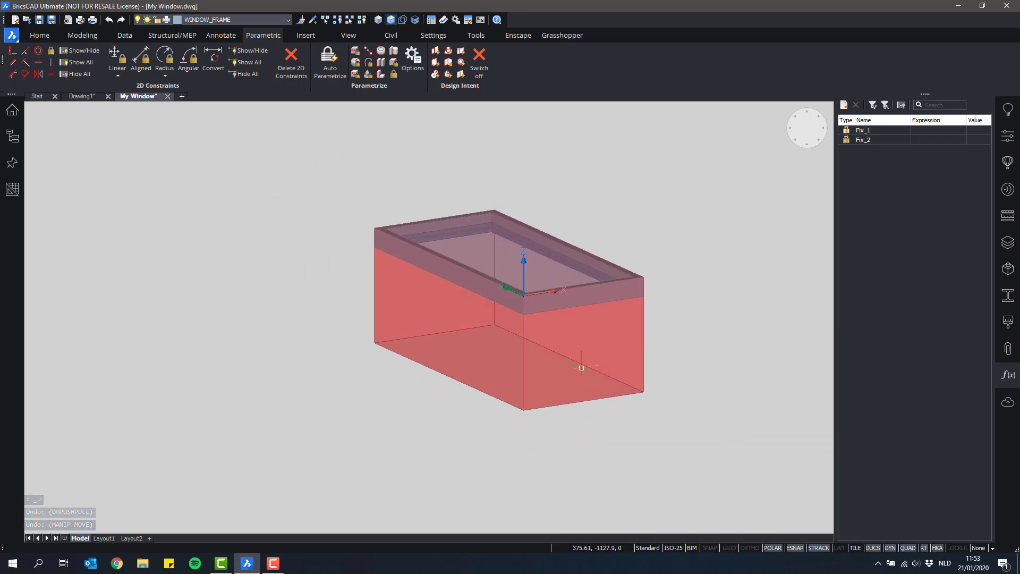
click(465, 354)
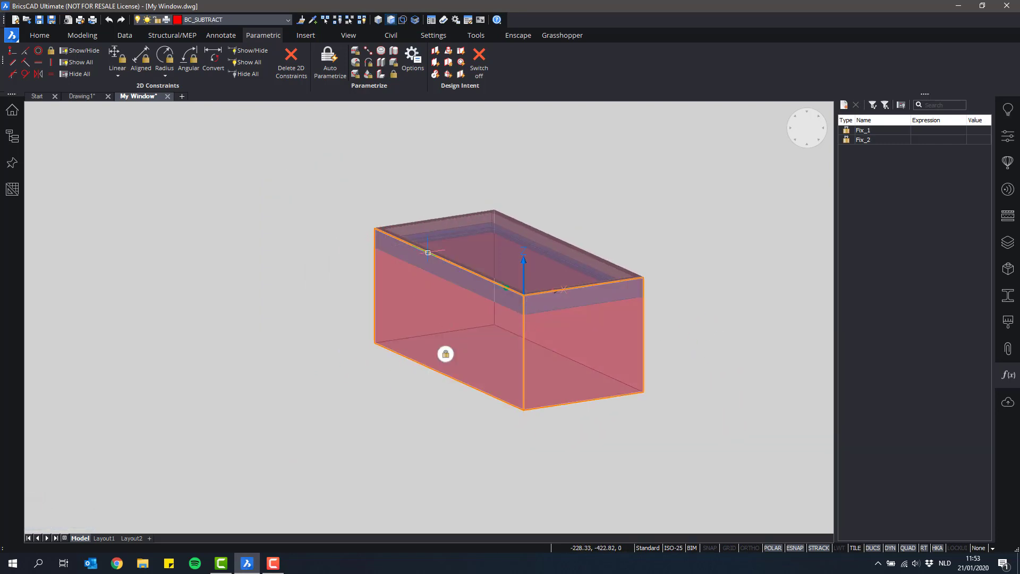
key(Escape)
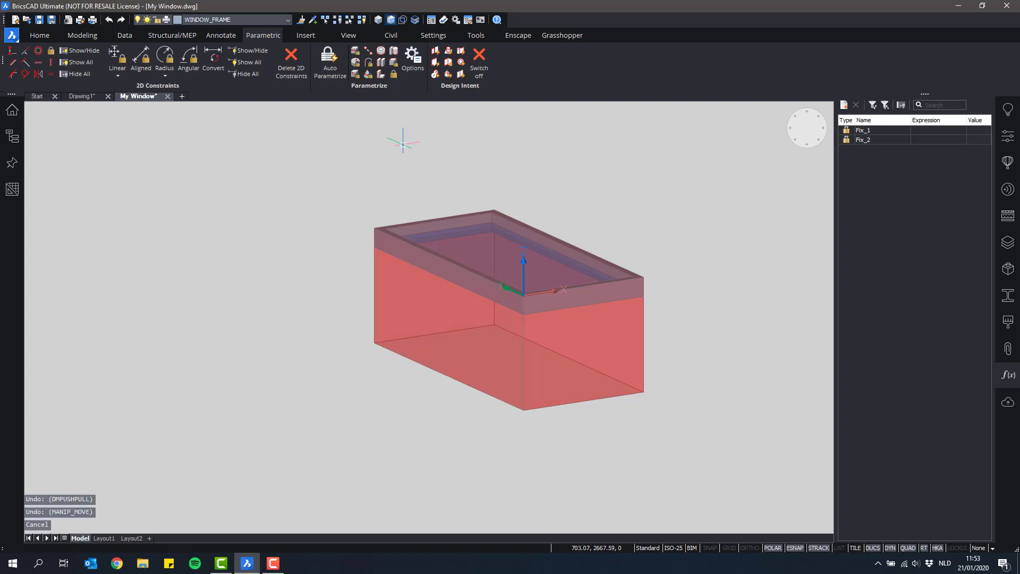
Step: Select the aligned faces of the subtraction solid and frame on the fixed long side and join them in a 3D rigid set
scroll(425, 164, up, 3)
middle_drag(464, 148, 348, 130)
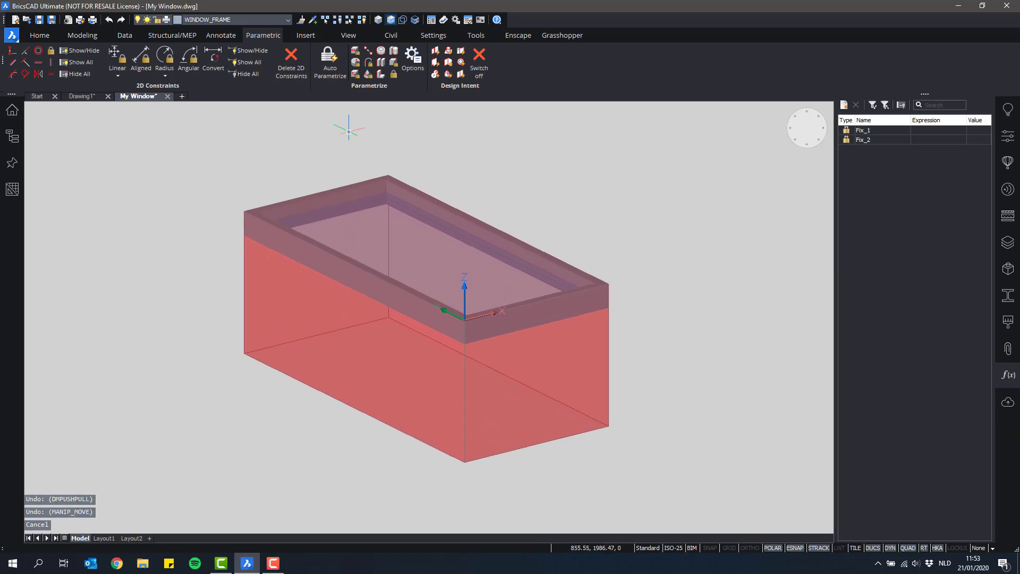
mouse_move(291, 327)
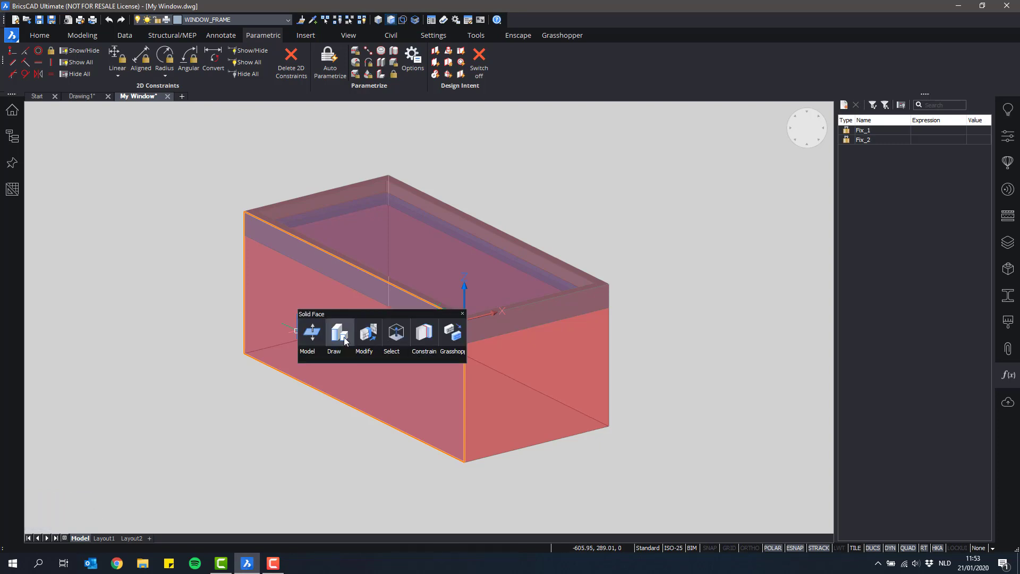
mouse_move(393, 355)
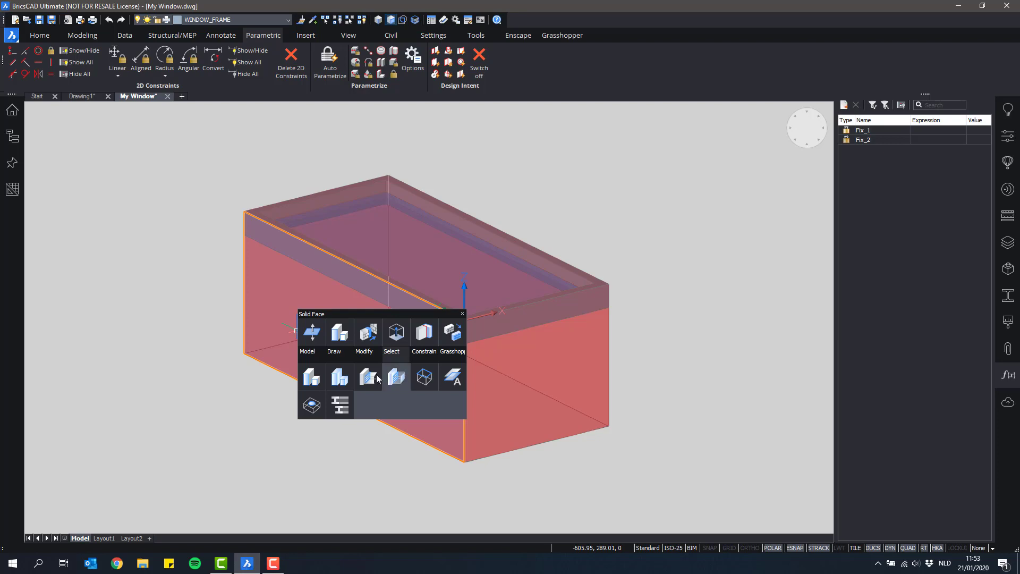
click(312, 381)
shift+middle_drag(667, 175, 595, 171)
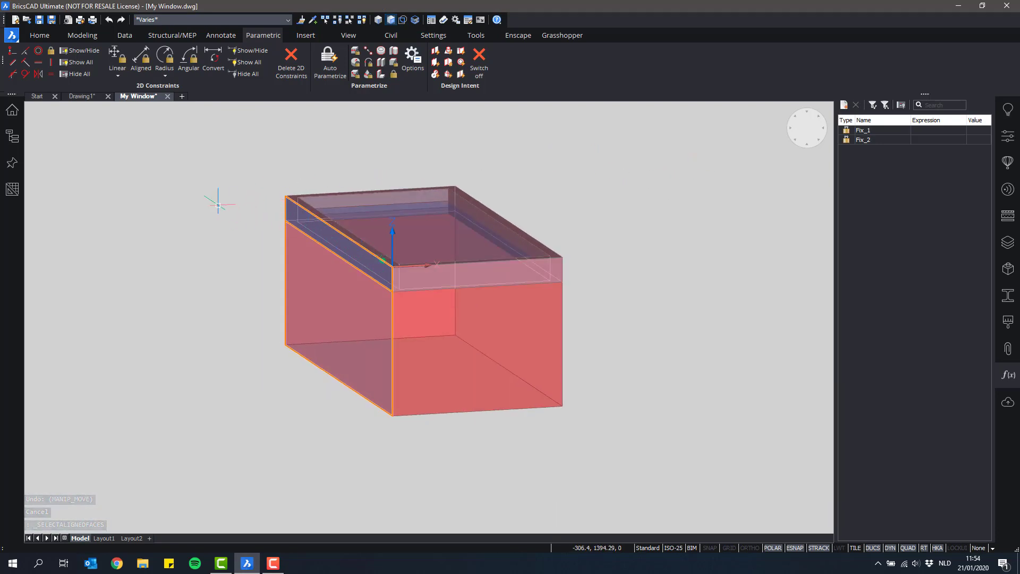
shift+middle_drag(249, 284, 269, 286)
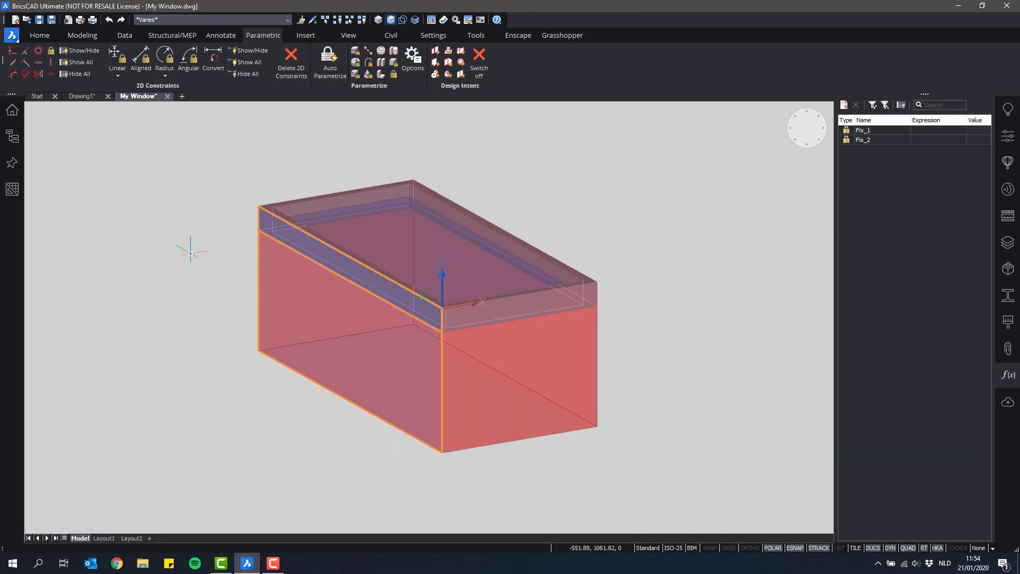
right_click(158, 152)
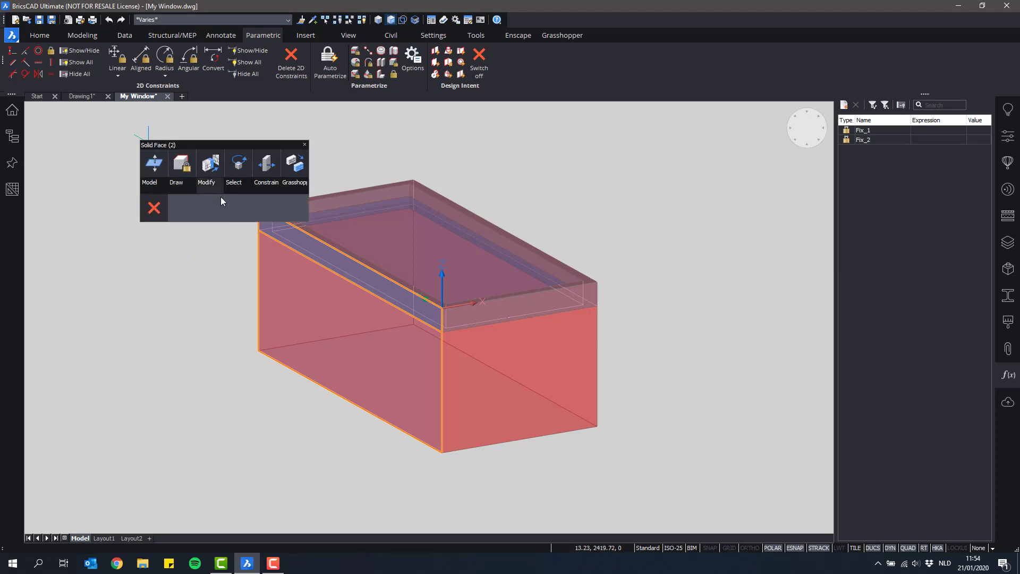
mouse_move(269, 185)
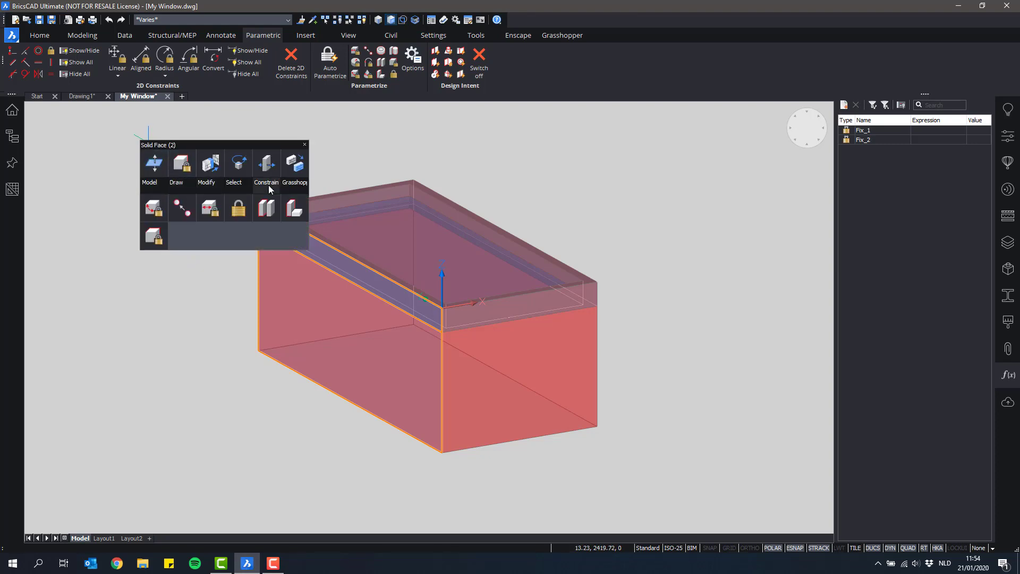
click(150, 239)
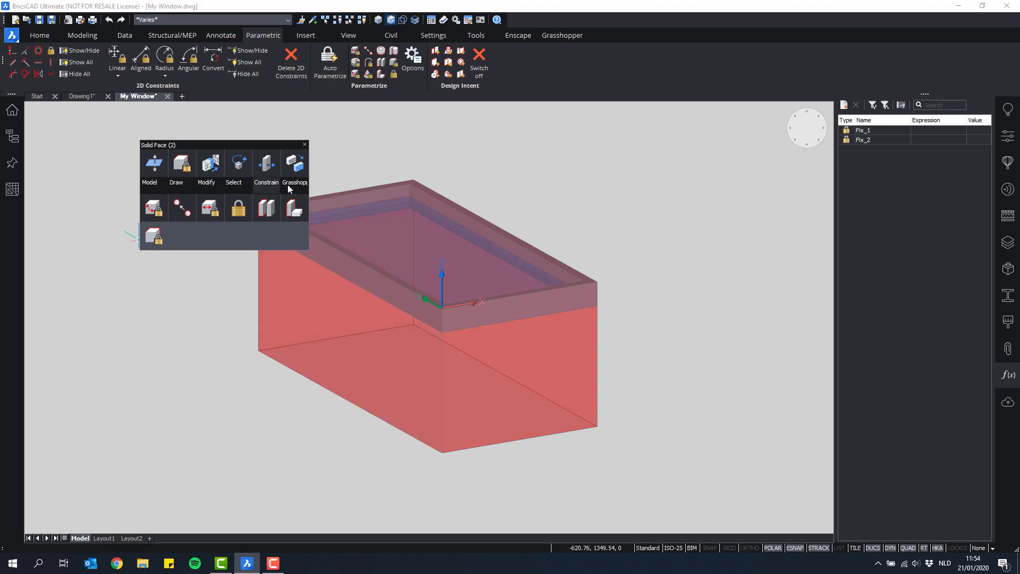
Step: Add a rigid set between the aligned solid and frame faces on the short end at the origin
scroll(359, 152, down, 1)
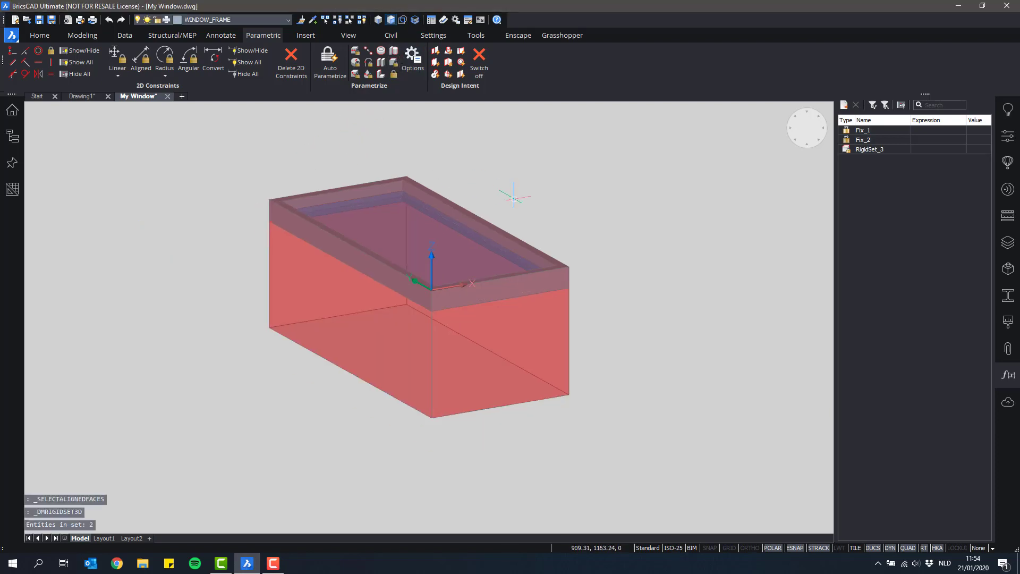
middle_drag(595, 217, 604, 219)
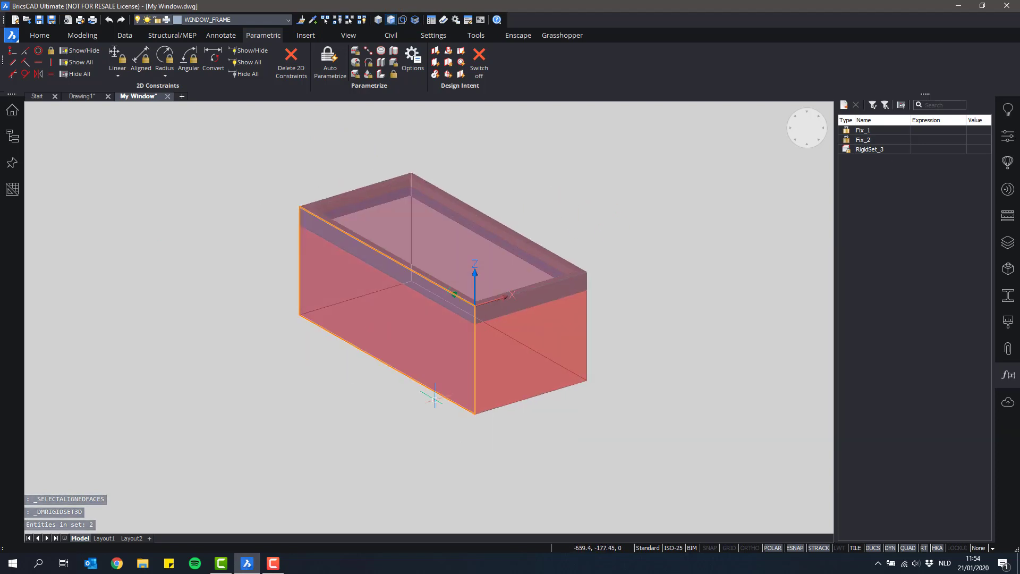
mouse_move(544, 353)
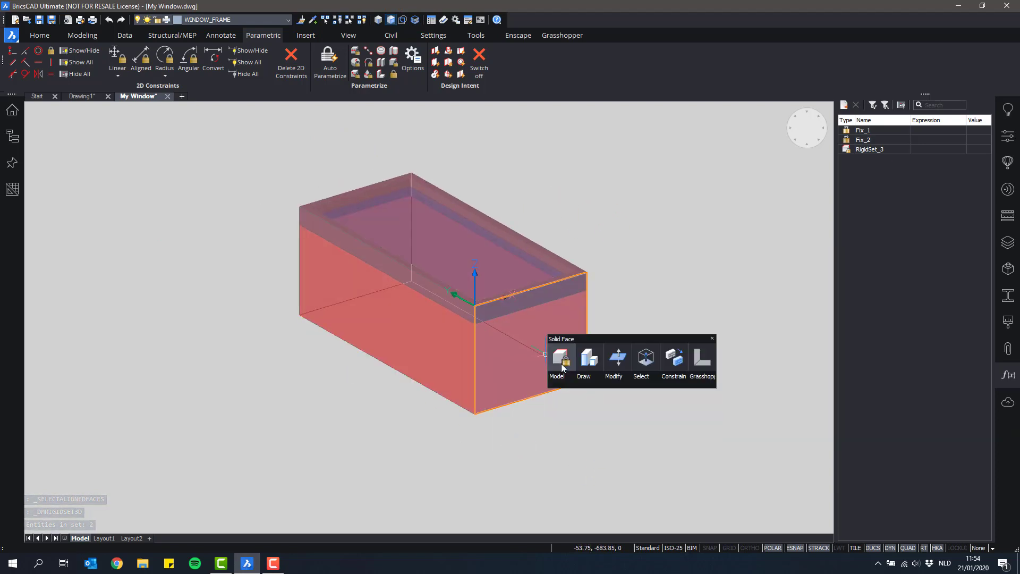
click(587, 364)
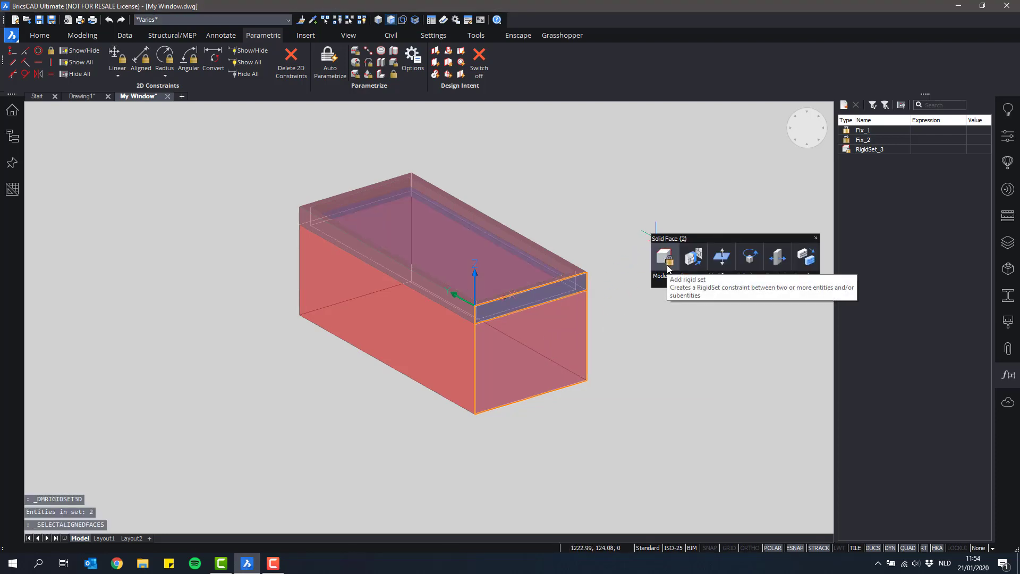
key(Escape)
Step: Add a rigid set between the aligned solid and frame faces on the long side opposite the origin
shift+middle_drag(657, 349, 382, 317)
middle_drag(556, 276, 428, 341)
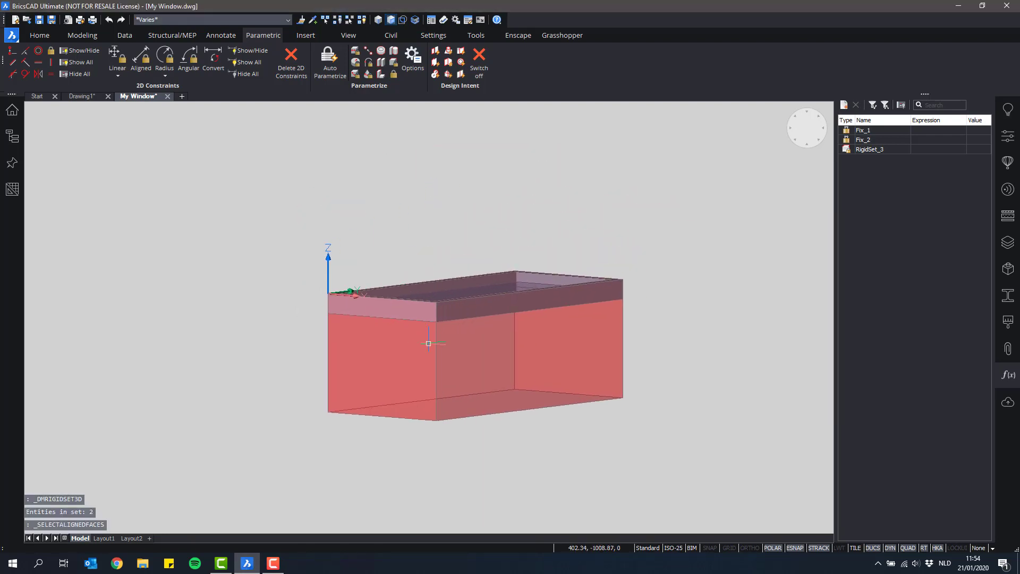
scroll(473, 346, up, 2)
mouse_move(543, 353)
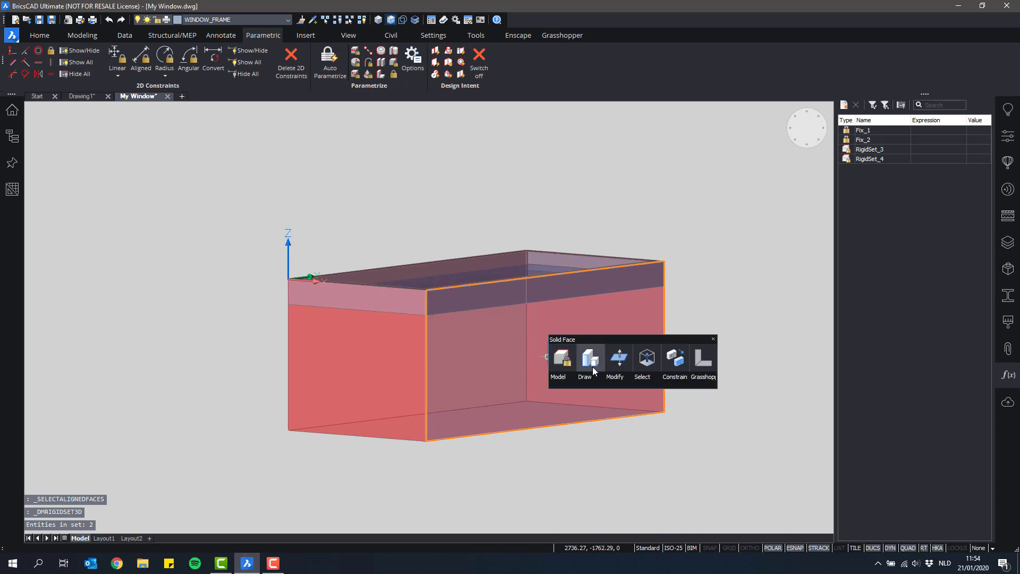
click(696, 291)
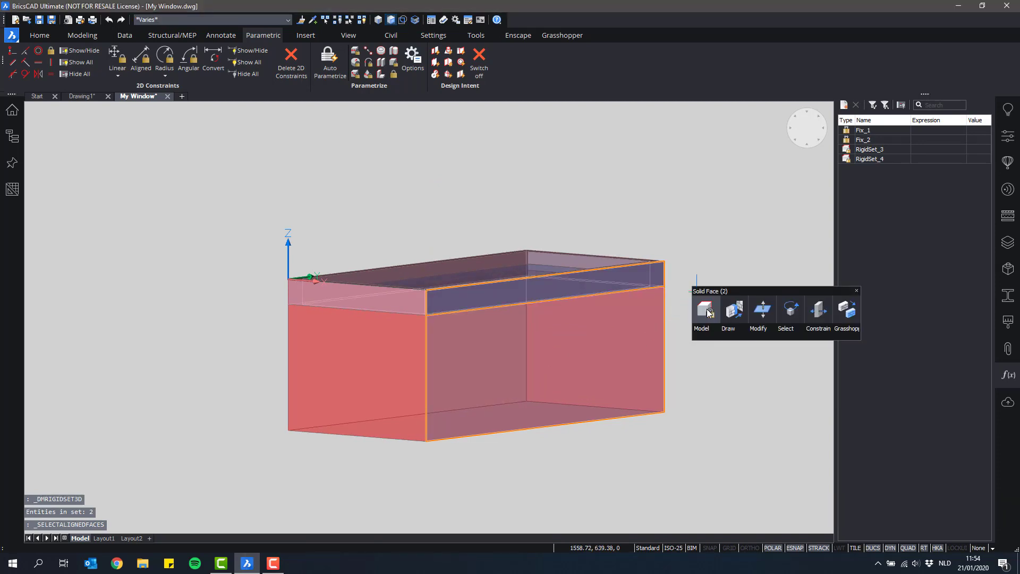
click(709, 313)
Step: Add a rigid set between the aligned solid and frame faces on the short end opposite the origin
scroll(666, 219, down, 2)
shift+middle_drag(664, 222, 451, 260)
middle_drag(613, 220, 419, 257)
scroll(385, 252, up, 2)
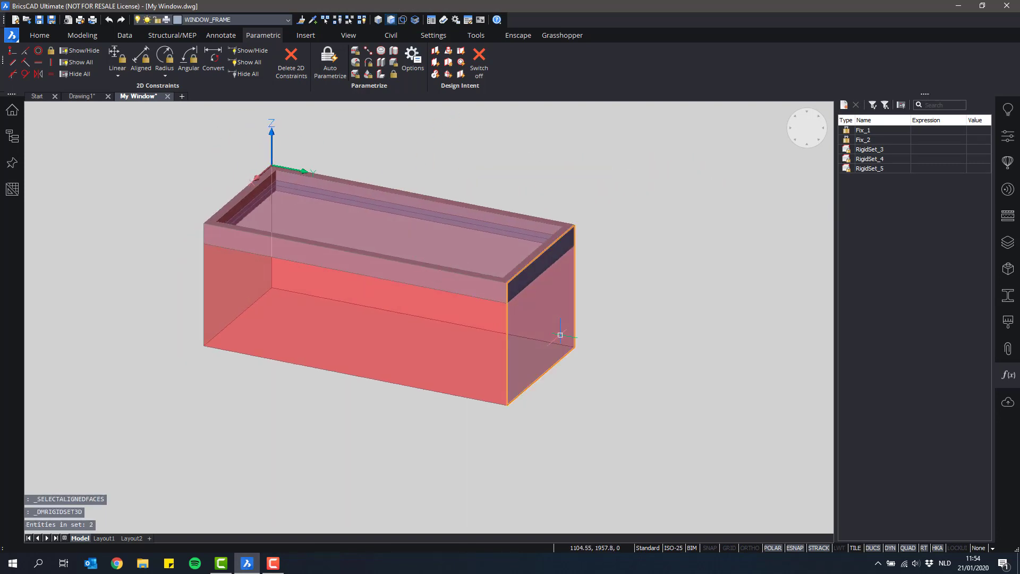
click(579, 344)
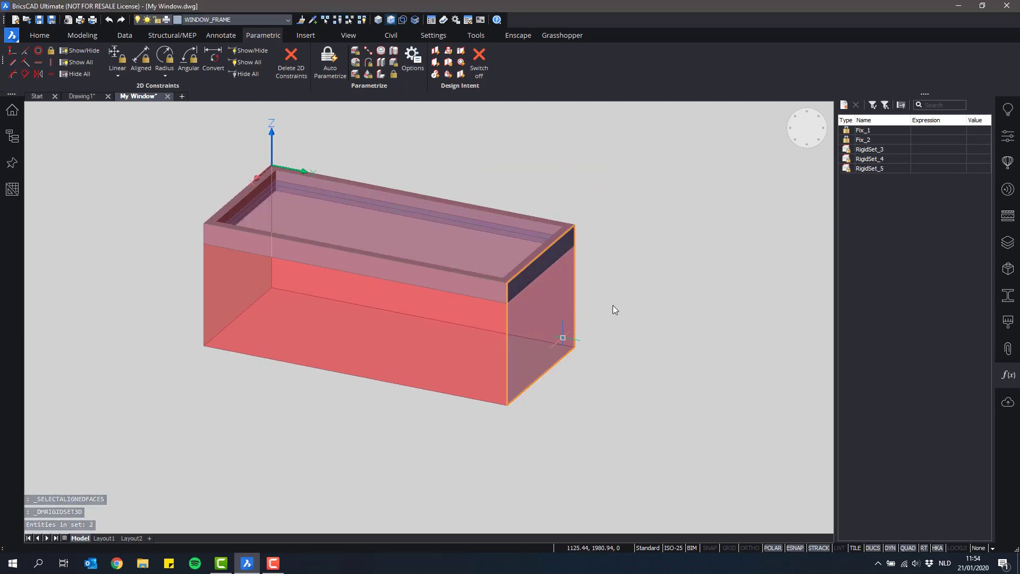
mouse_move(632, 263)
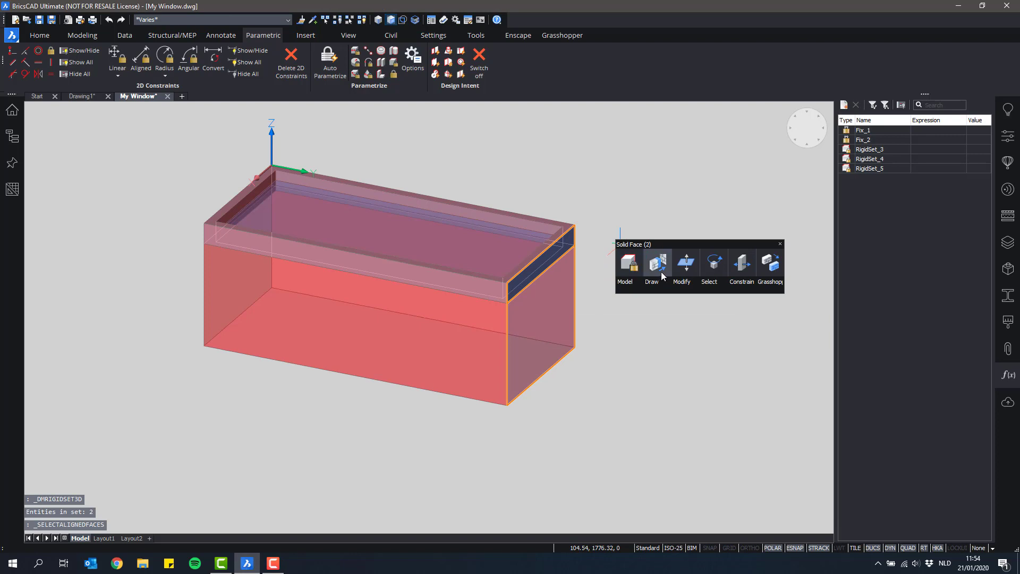
click(635, 259)
Step: Push/pull the subtraction solid's long side face opposite the origin outward to test the rigid sets
shift+middle_drag(630, 218, 684, 293)
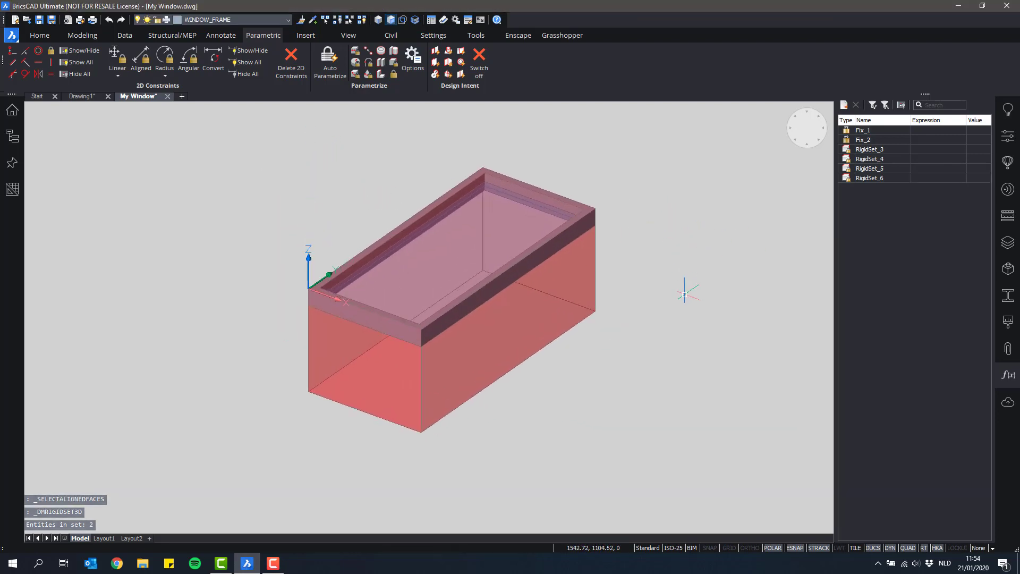
mouse_move(580, 323)
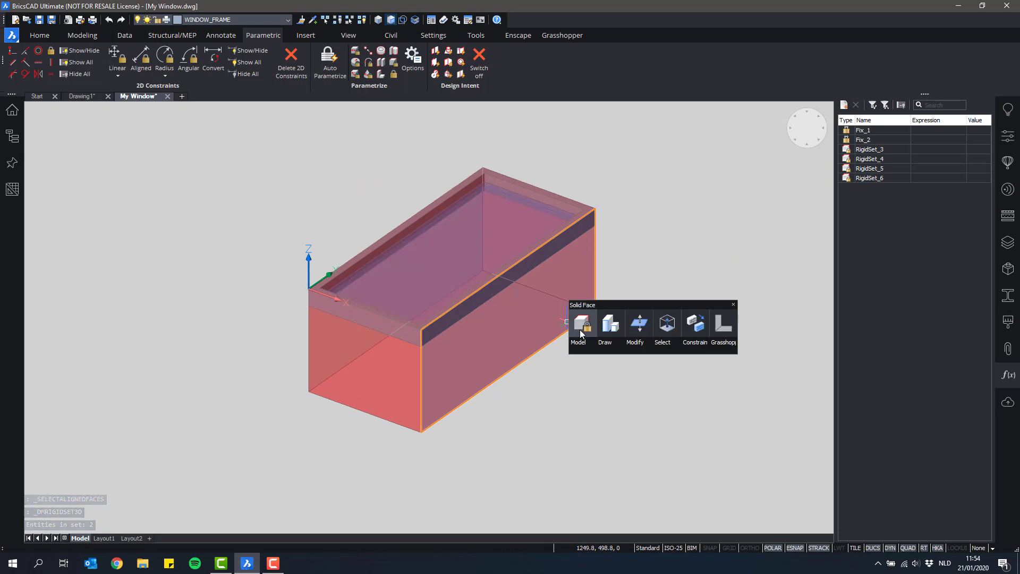
click(628, 339)
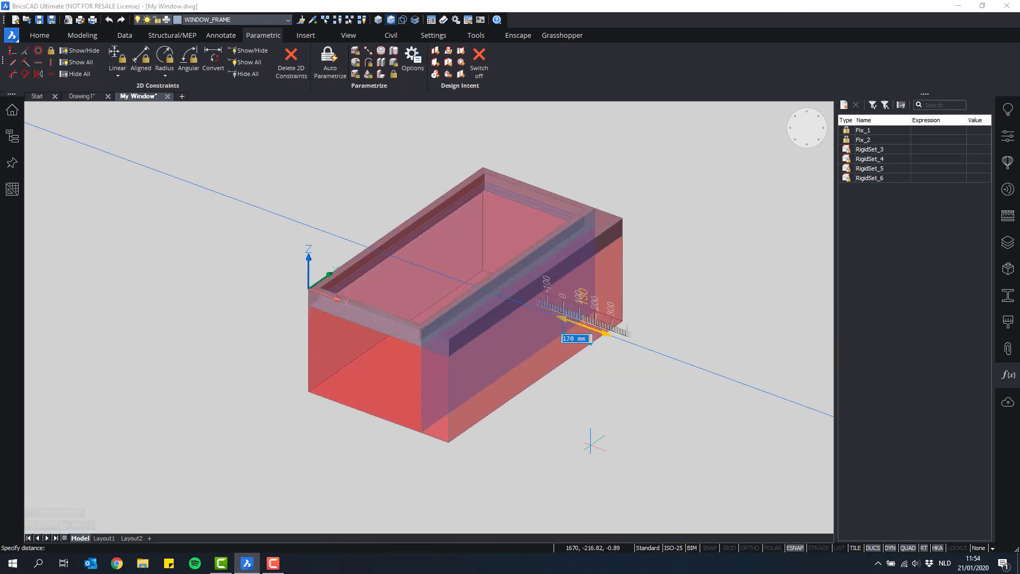
click(661, 478)
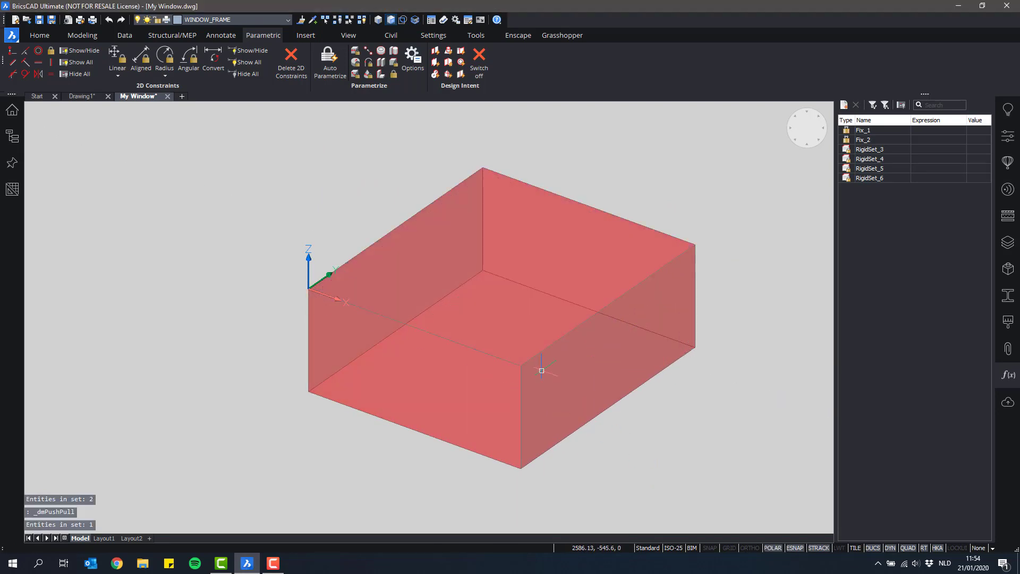
Step: Undo the test push/pull on the subtraction solid's long side face
key(ctrl+z)
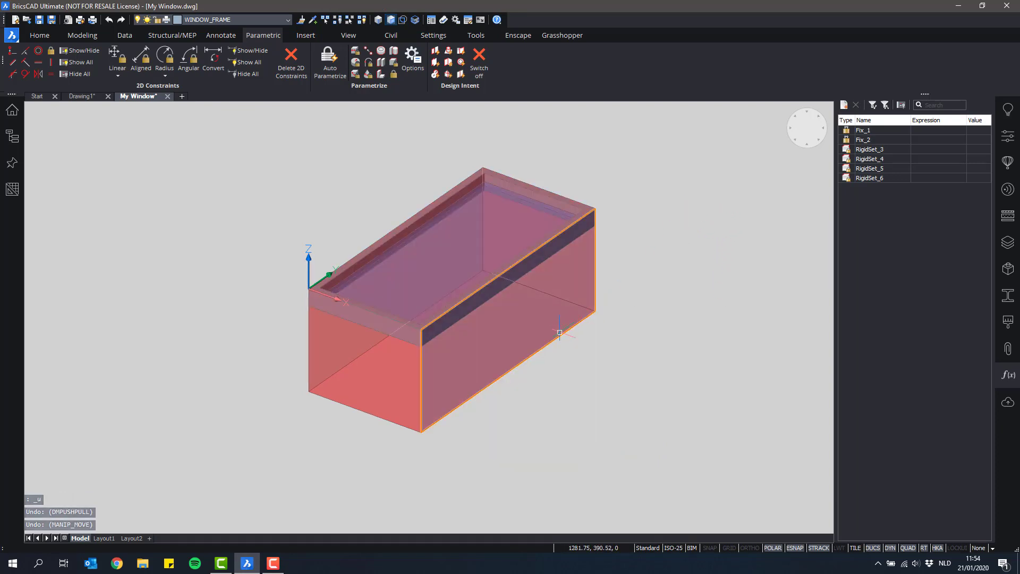
Step: Test push/pulling the subtraction solid's long side face opposite the origin outward about 430 mm, and undo it
click(578, 335)
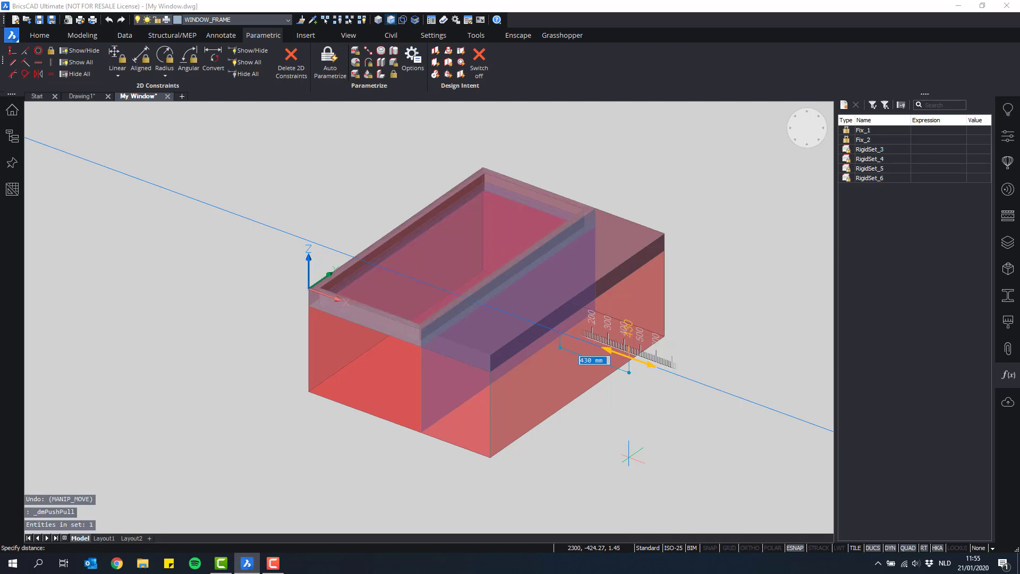
click(630, 451)
key(ctrl+z)
key(ctrl+z)
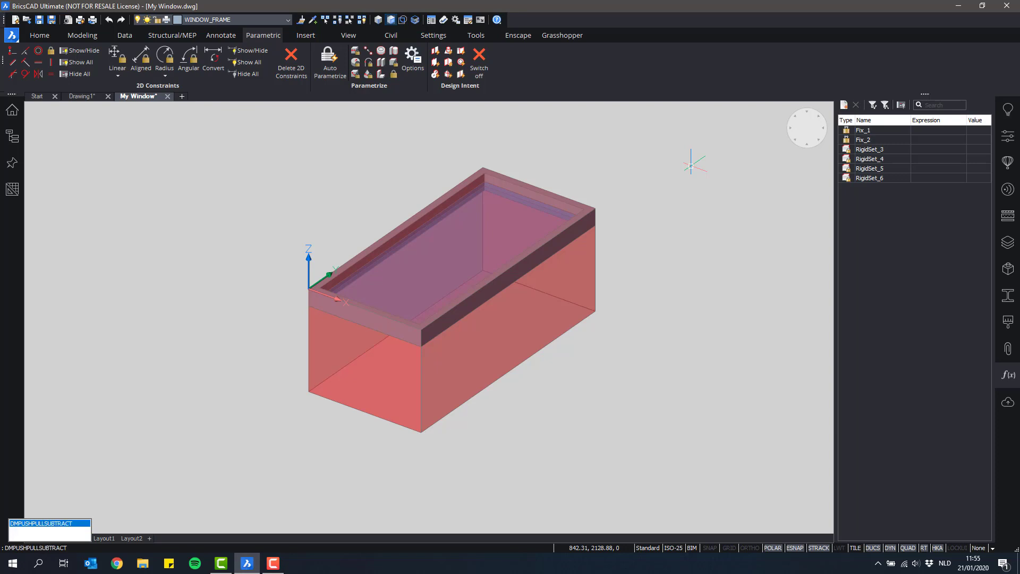
Step: Check the DMPUSHPULLSUBTRACT setting and cancel without entering a new value
key(Return)
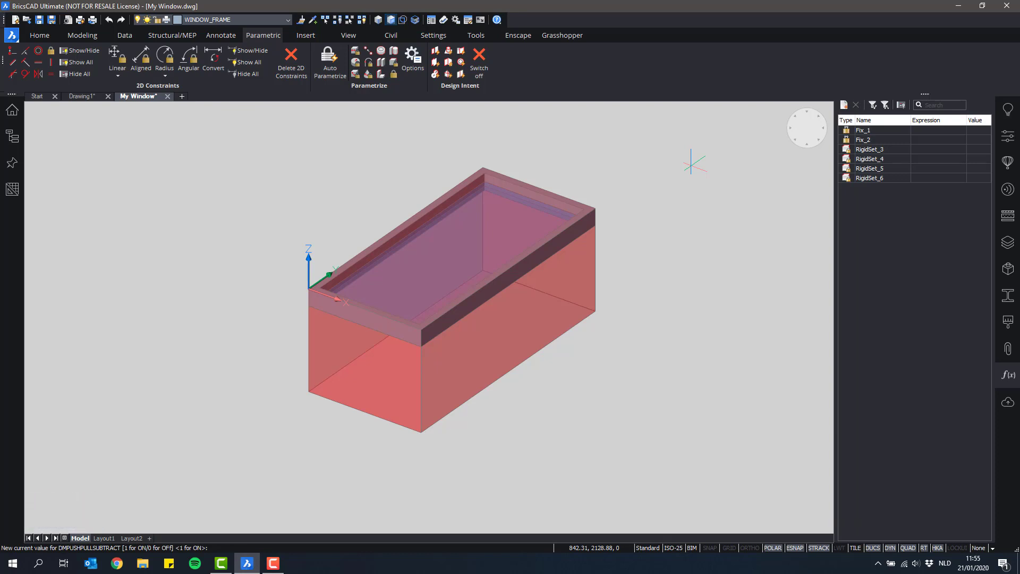
key(Escape)
key(Escape)
Step: Freeze the BC_SUBTRACT layer to hide the subtraction solid around the window frame
scroll(671, 240, down, 2)
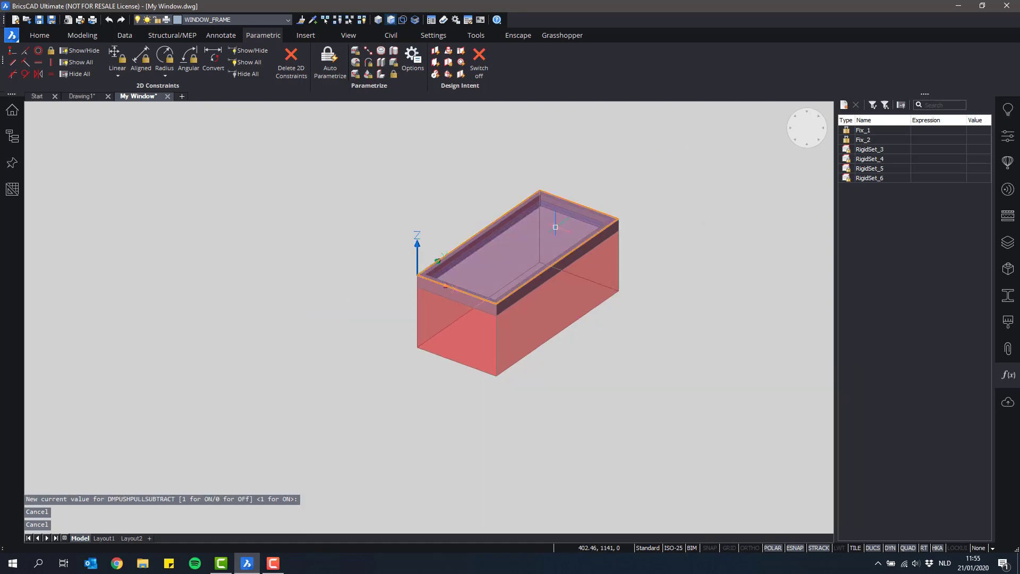
shift+middle_drag(553, 225, 803, 205)
middle_drag(643, 202, 552, 204)
scroll(564, 205, up, 2)
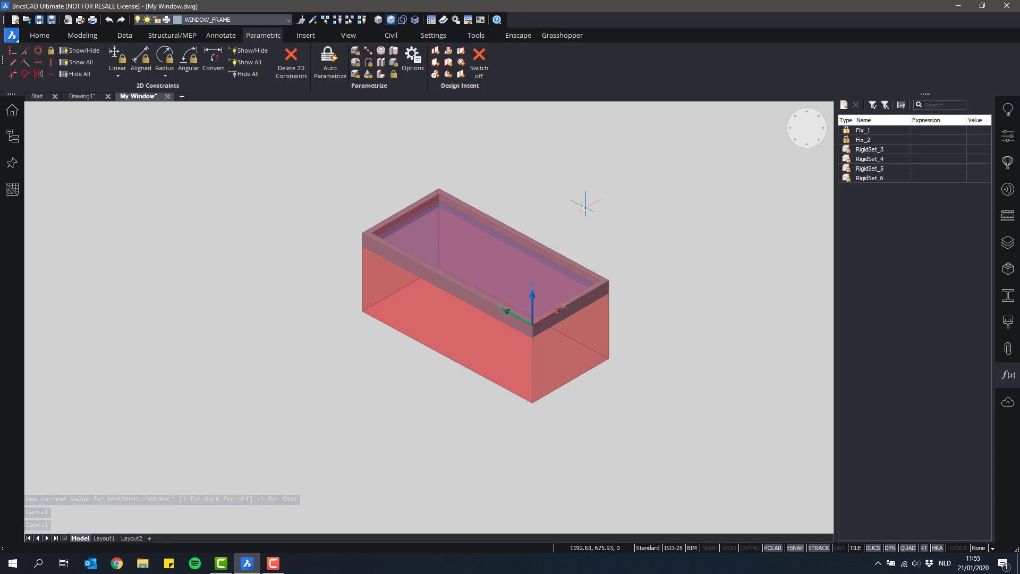
shift+middle_drag(525, 212, 683, 246)
scroll(683, 246, up, 3)
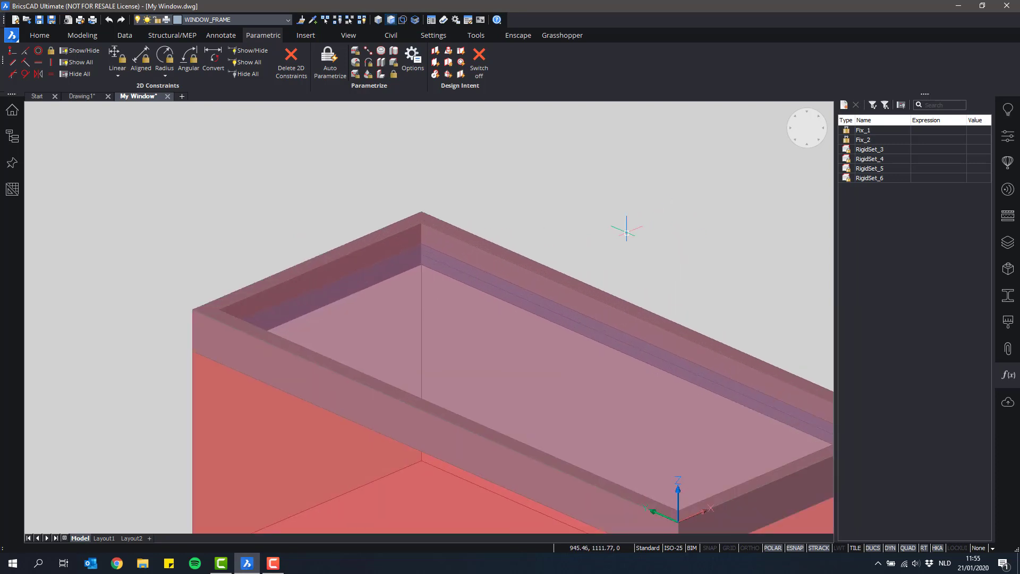
scroll(626, 233, down, 2)
mouse_move(609, 240)
shift+middle_down()
mouse_move(617, 248)
mouse_move(601, 247)
shift+middle_up()
middle_drag(594, 251, 487, 234)
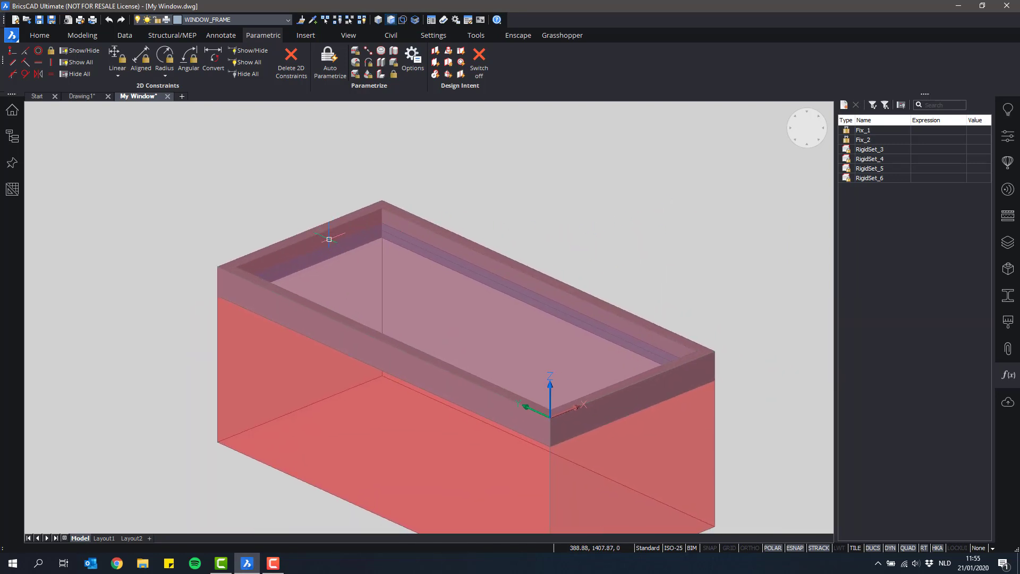
scroll(328, 239, down, 2)
click(247, 20)
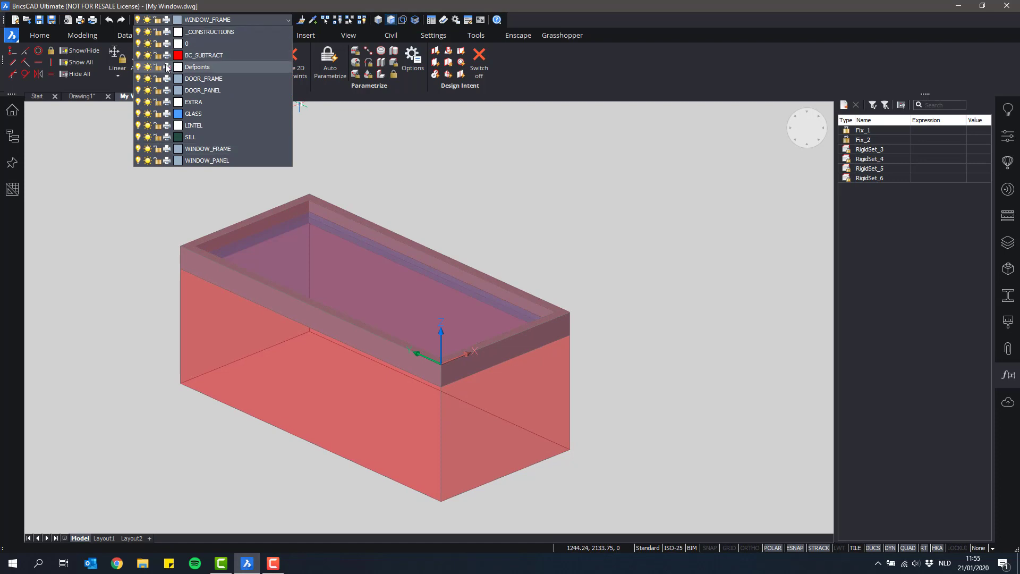
click(148, 55)
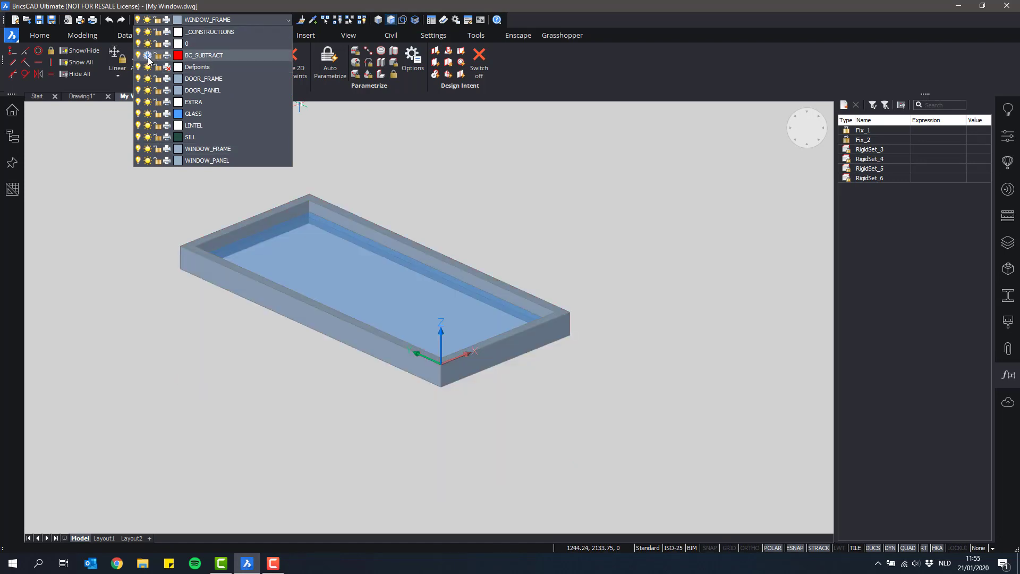
click(424, 208)
Step: Examine the inner frame face and the aligned glass face on the short end opposite the origin
middle_drag(507, 179, 643, 207)
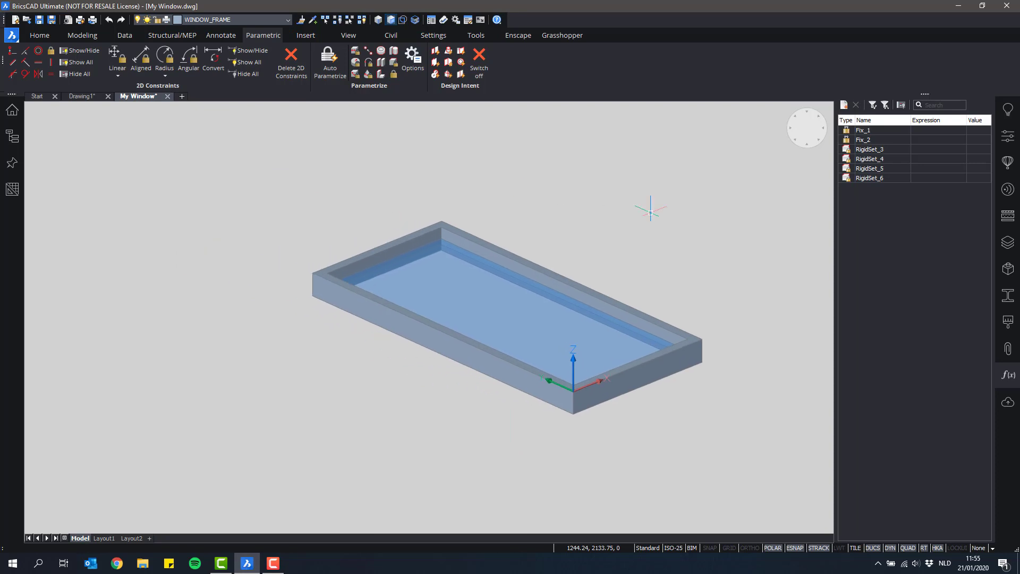
scroll(423, 217, up, 5)
shift+middle_drag(458, 275, 437, 255)
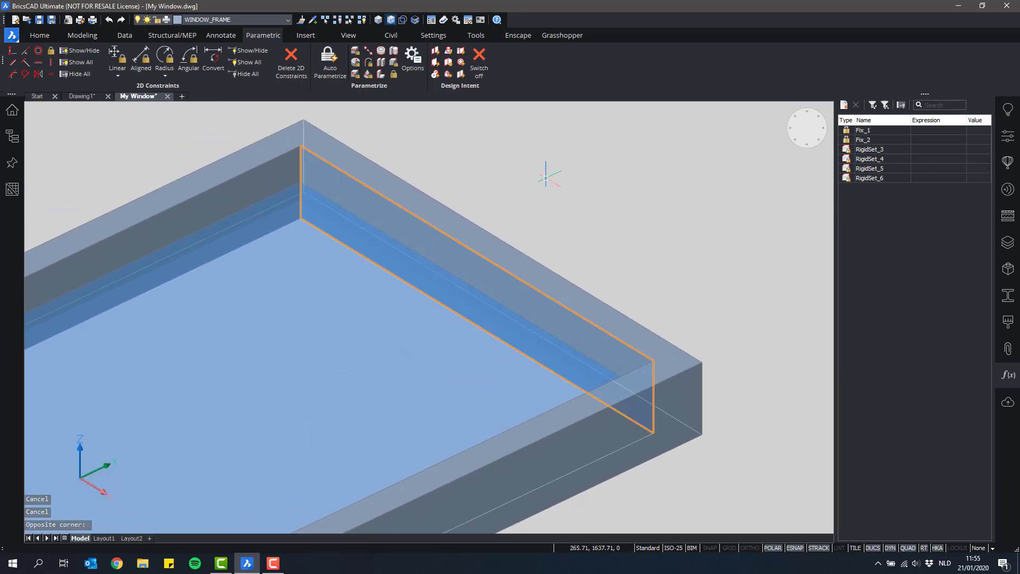
scroll(539, 188, up, 1)
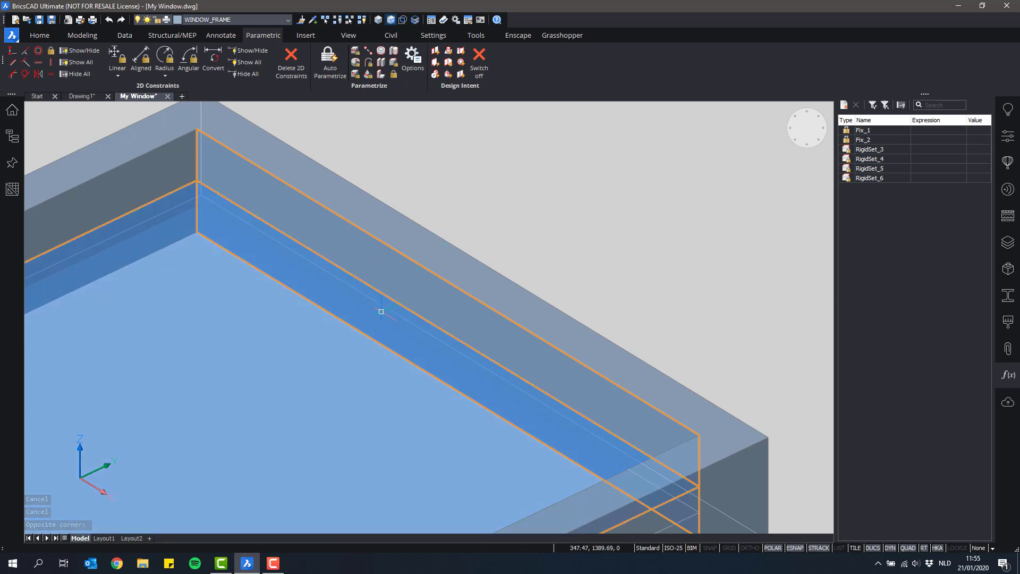
scroll(568, 234, down, 3)
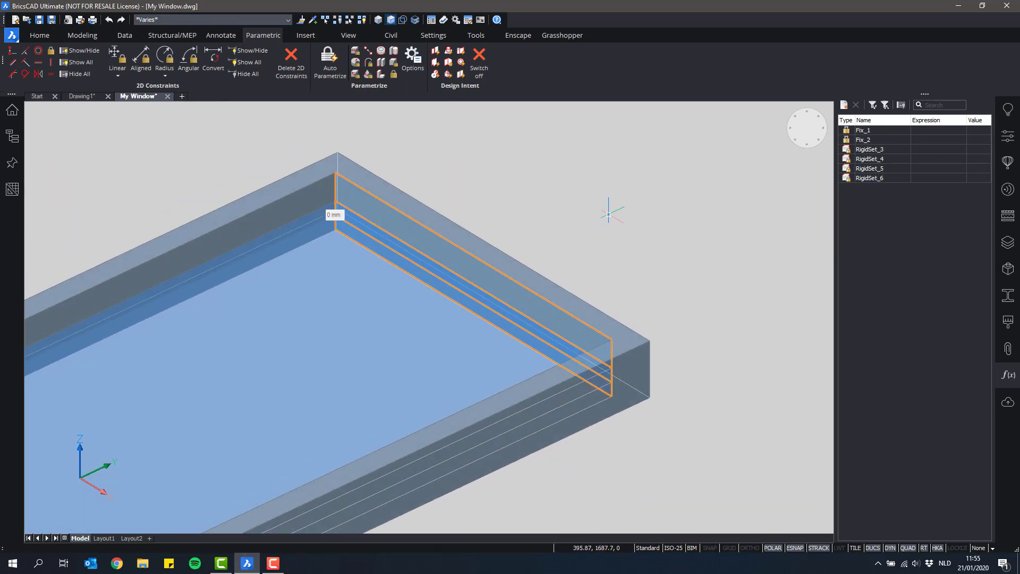
key(Escape)
click(401, 335)
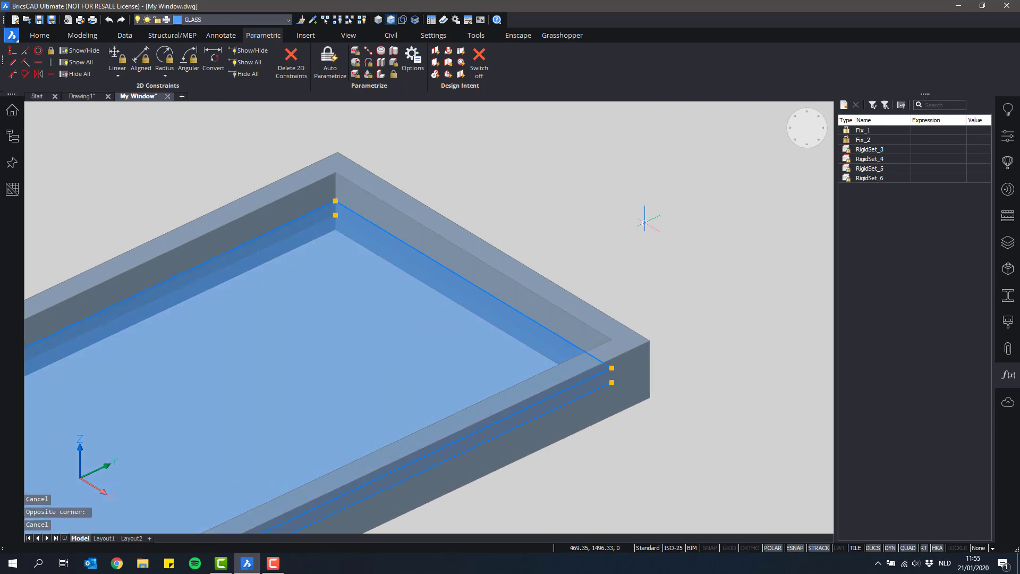
key(Escape)
Step: Add a rigid set between the aligned inner frame and glass faces on the short end opposite the origin
middle_drag(584, 153, 703, 182)
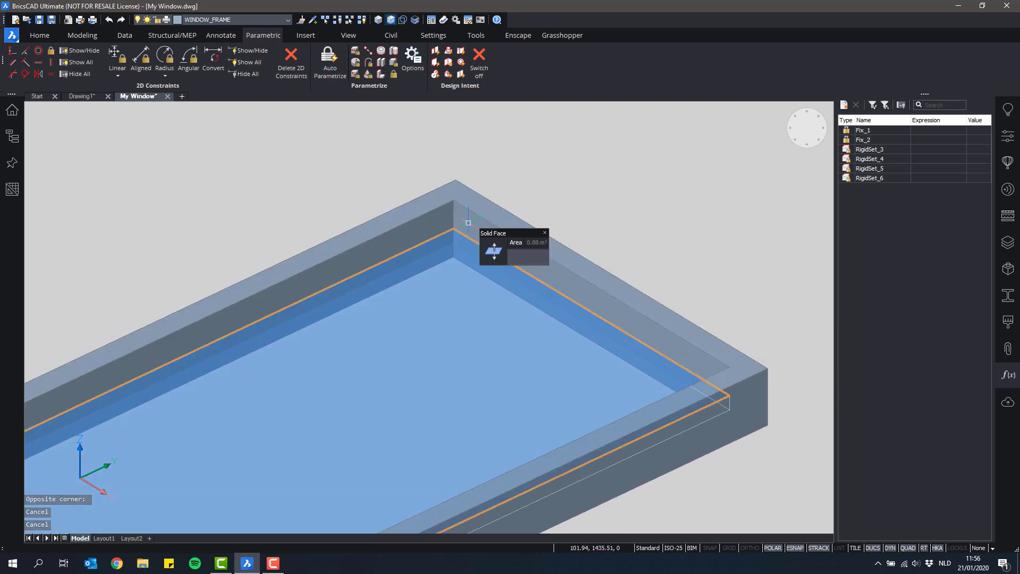
mouse_move(490, 237)
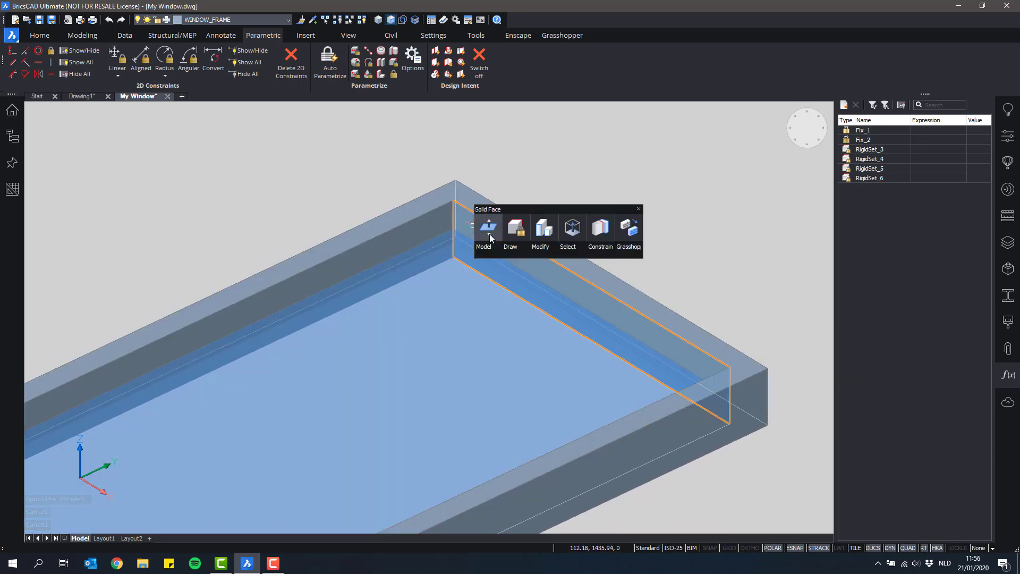
click(535, 242)
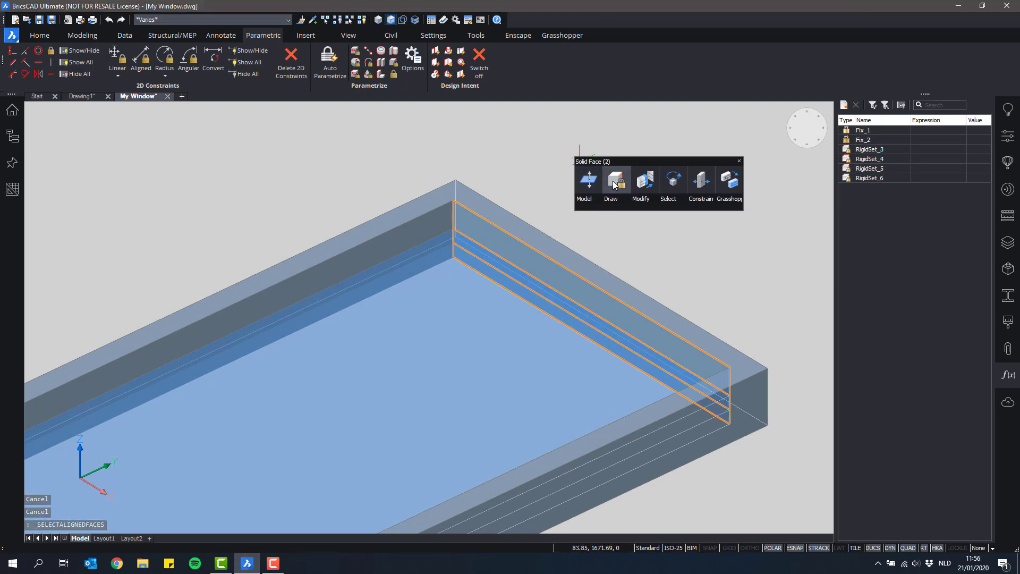
click(615, 181)
Step: Add a rigid set between the aligned inner frame and glass faces on the long side at the origin
middle_drag(499, 160, 676, 130)
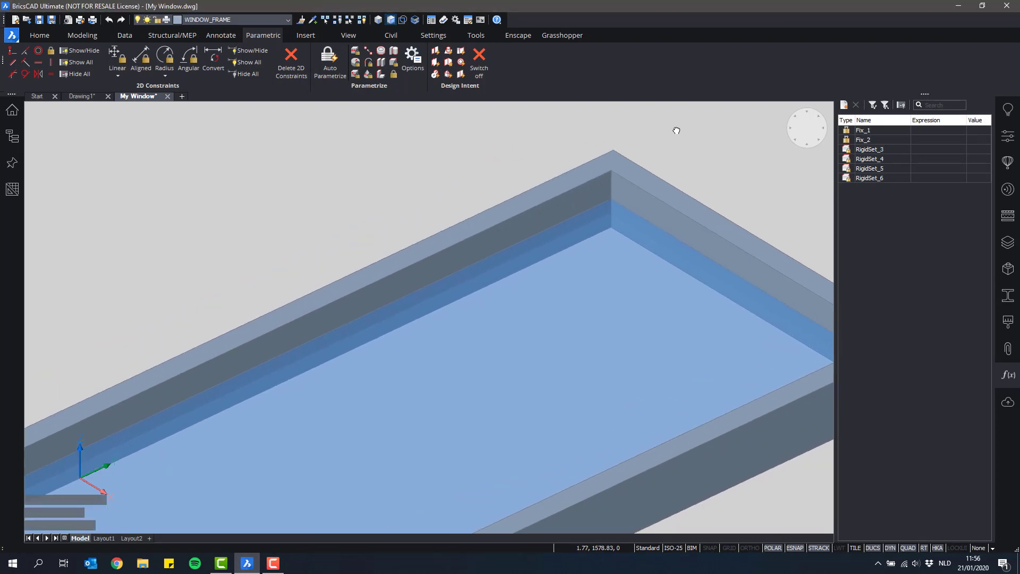
mouse_move(620, 199)
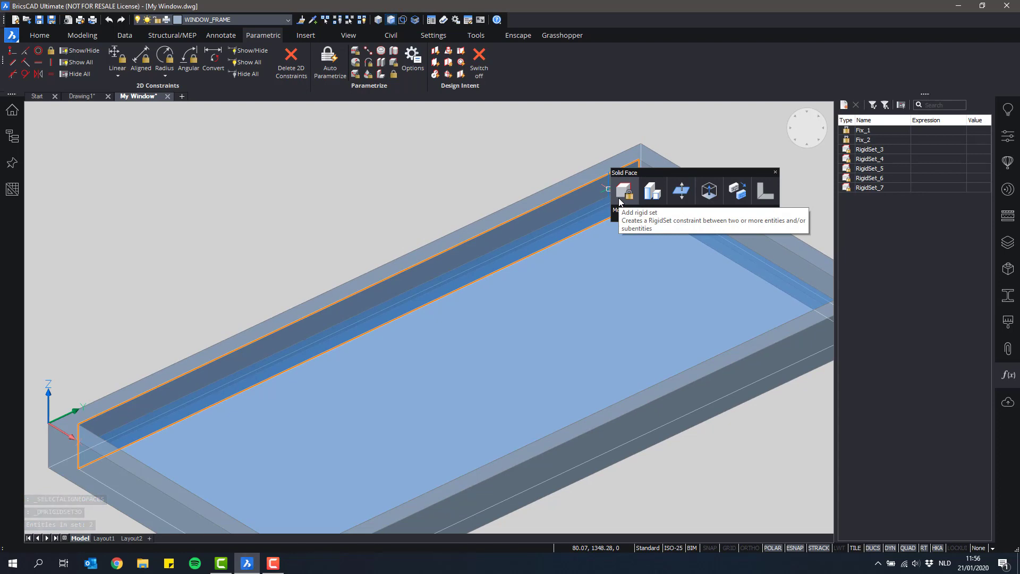
click(643, 197)
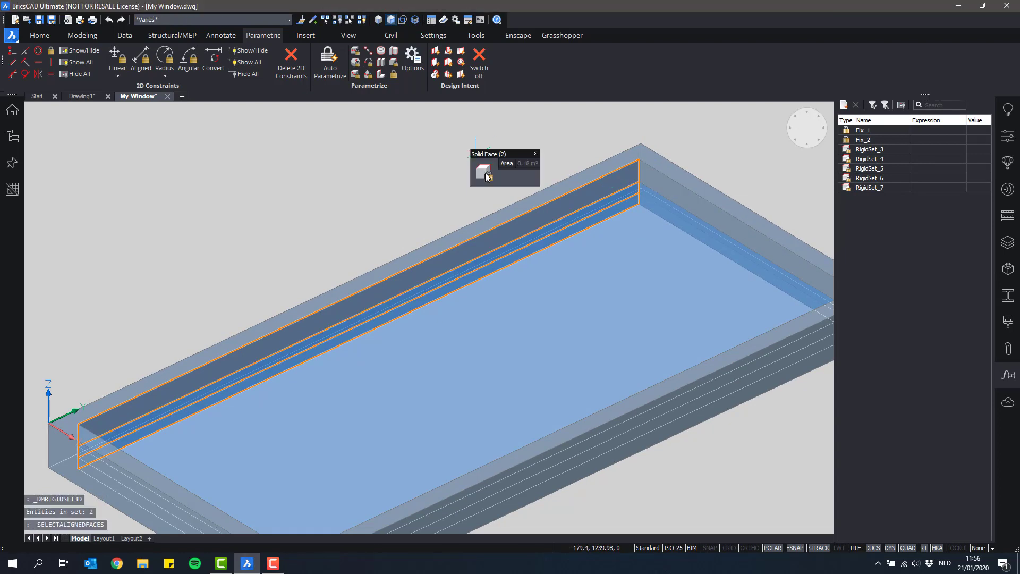
click(486, 176)
Step: Add a rigid set between the aligned inner frame and glass faces on the short end at the origin
scroll(563, 202, down, 3)
shift+middle_drag(589, 232, 407, 280)
scroll(407, 279, up, 3)
mouse_move(398, 238)
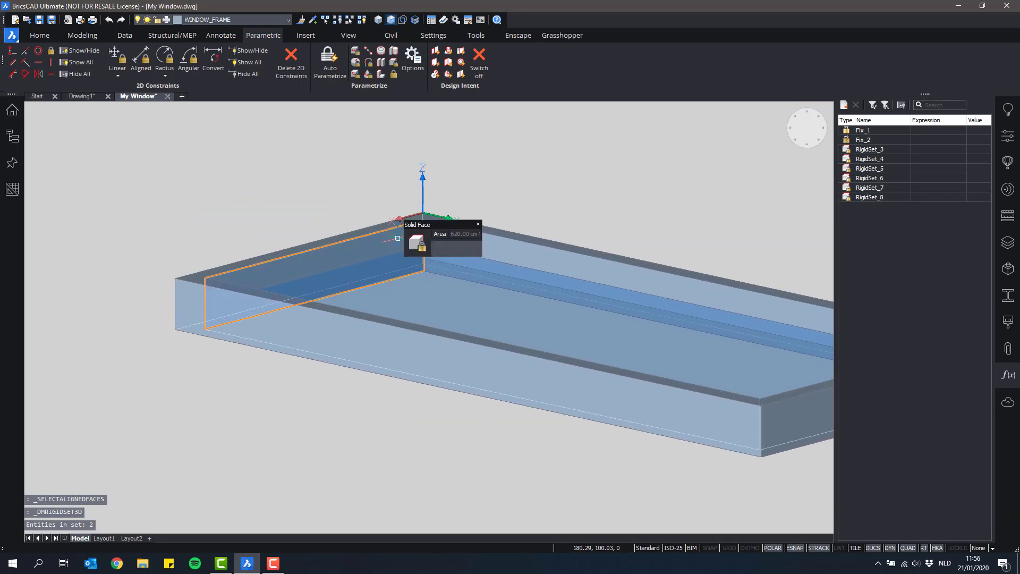
click(441, 243)
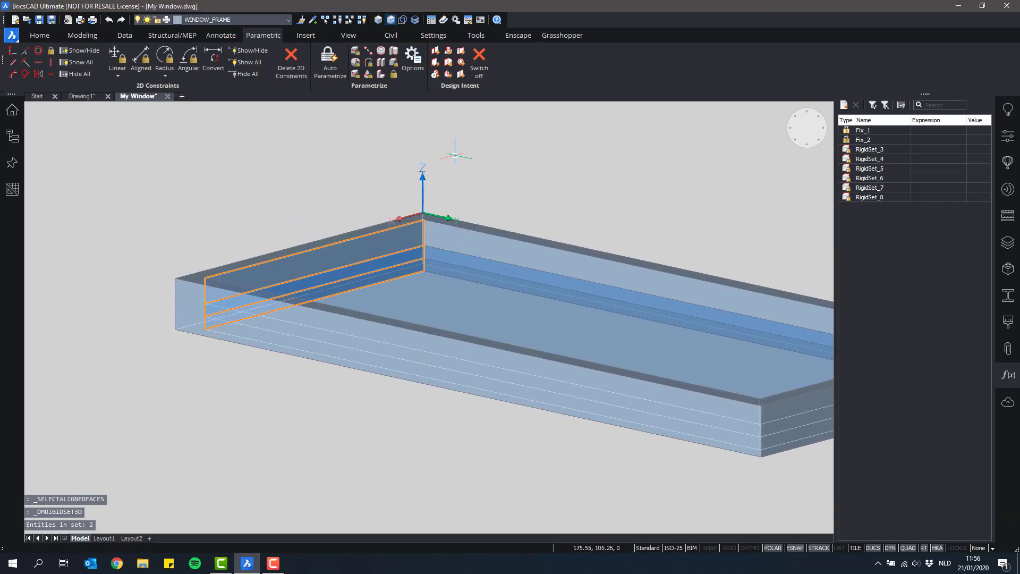
click(463, 176)
Step: Add a rigid set between the aligned inner frame and glass faces on the long side opposite the origin
scroll(519, 285, down, 3)
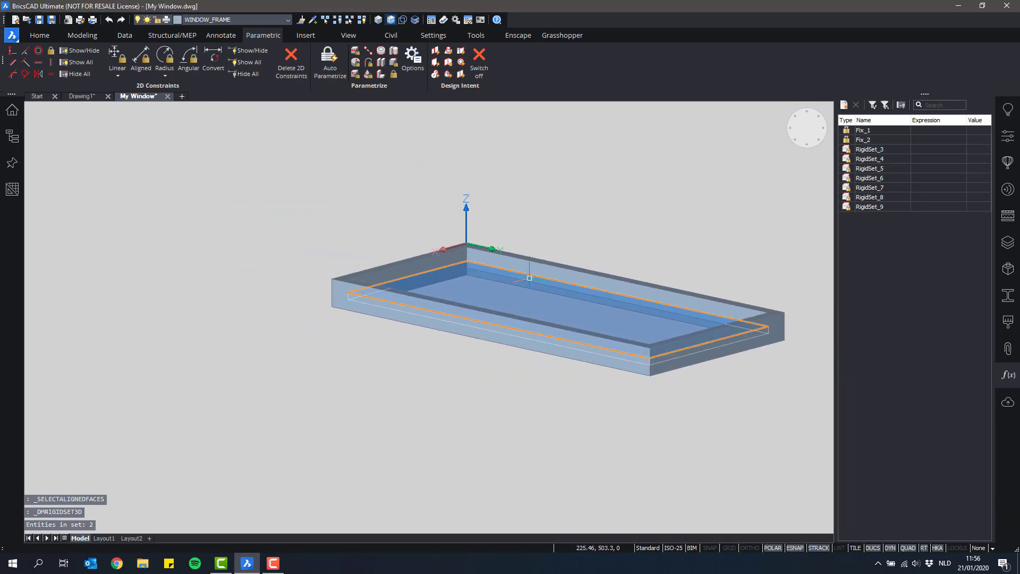
shift+middle_drag(527, 279, 319, 289)
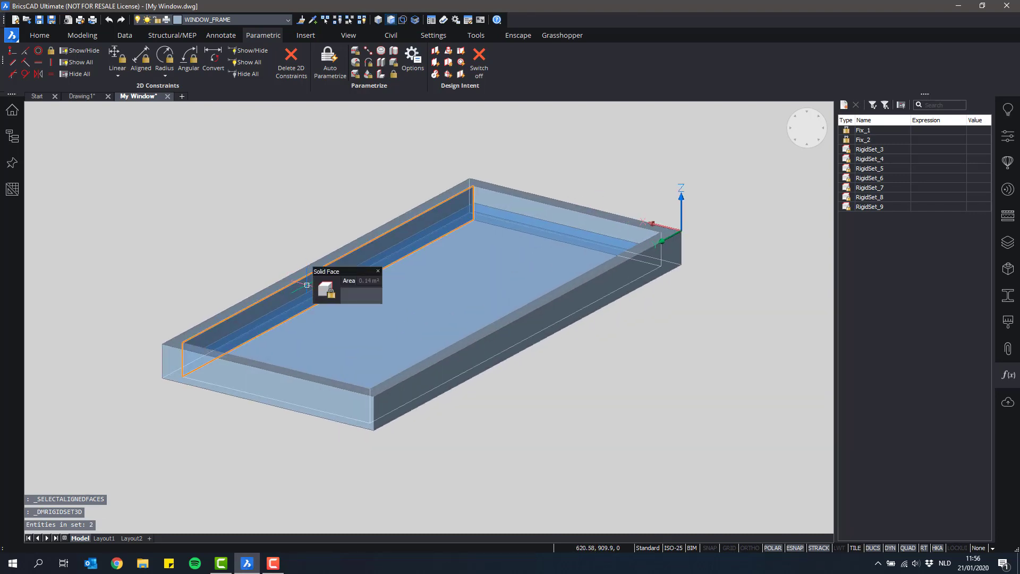
click(325, 291)
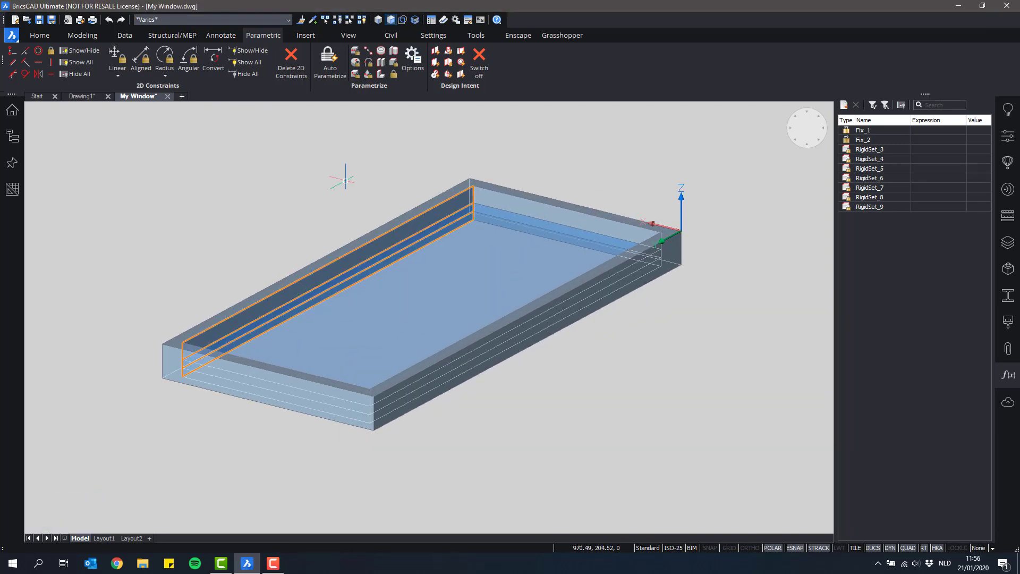
mouse_move(355, 198)
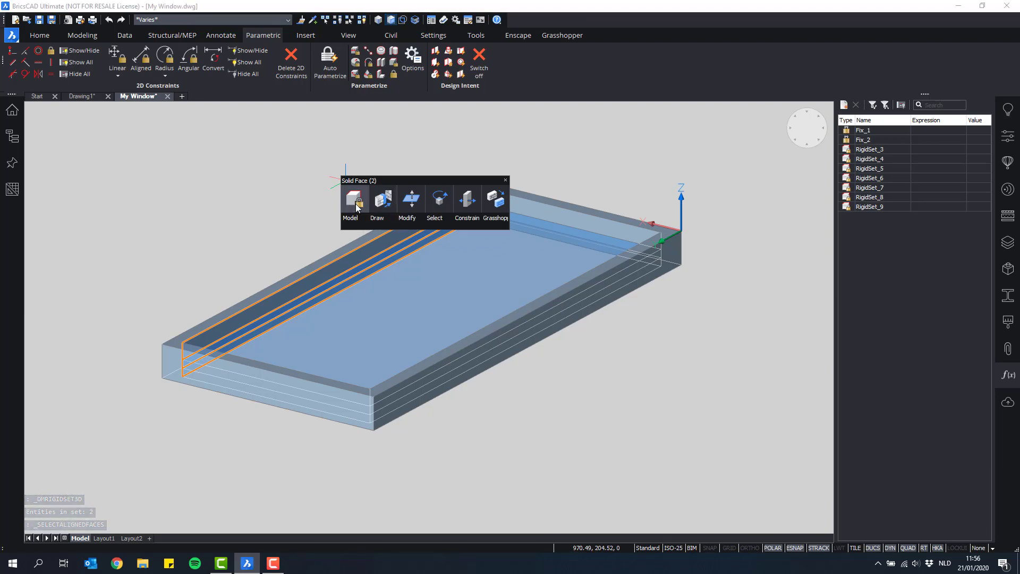
key(Escape)
Step: Test the glass rigid sets by push/pulling the frame's inner face on the short end opposite the origin inward, and undo it
scroll(457, 247, down, 2)
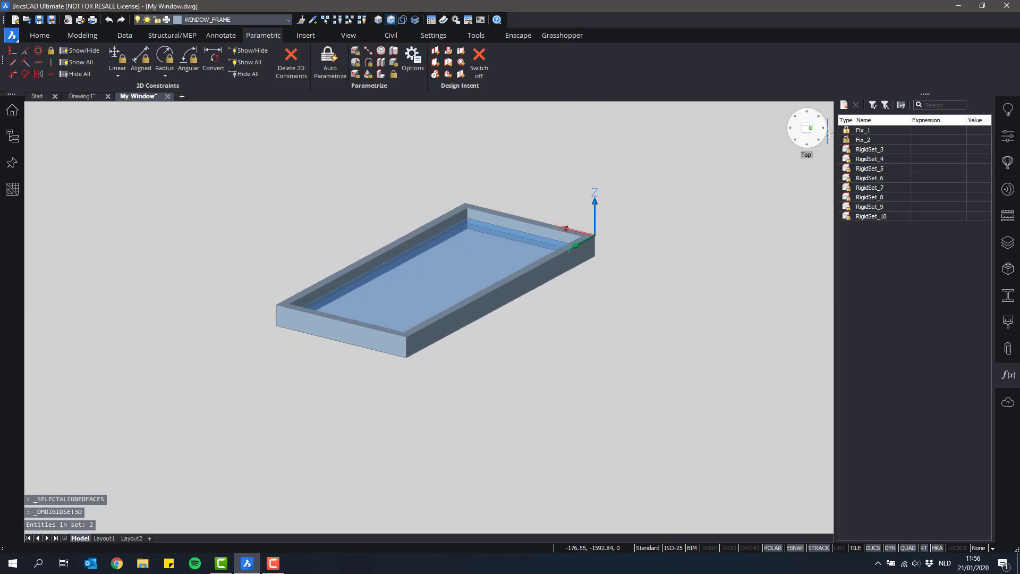
click(811, 128)
shift+middle_drag(642, 284, 656, 260)
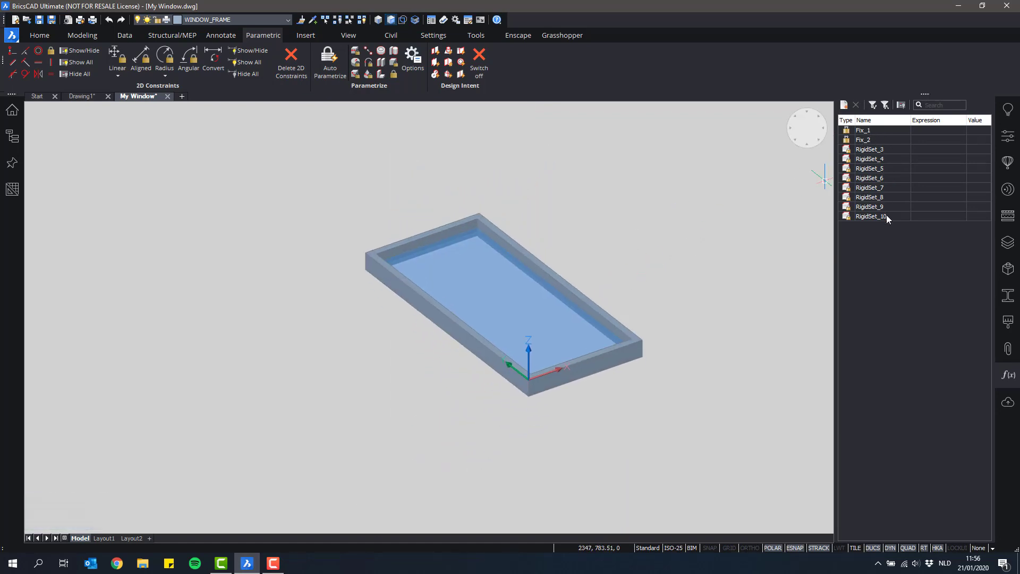
scroll(662, 243, up, 4)
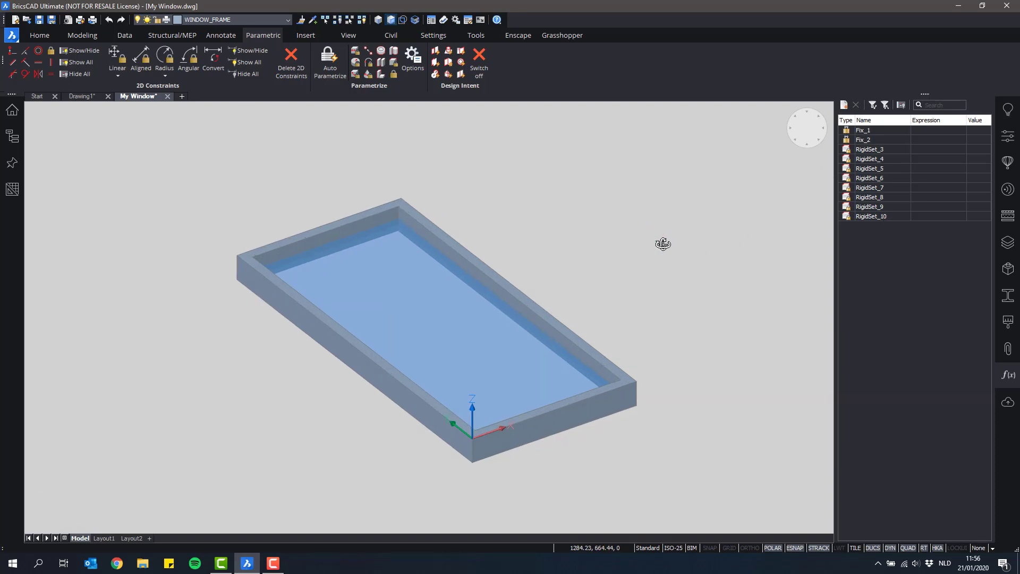
middle_drag(597, 219, 667, 256)
scroll(668, 200, down, 2)
mouse_move(576, 264)
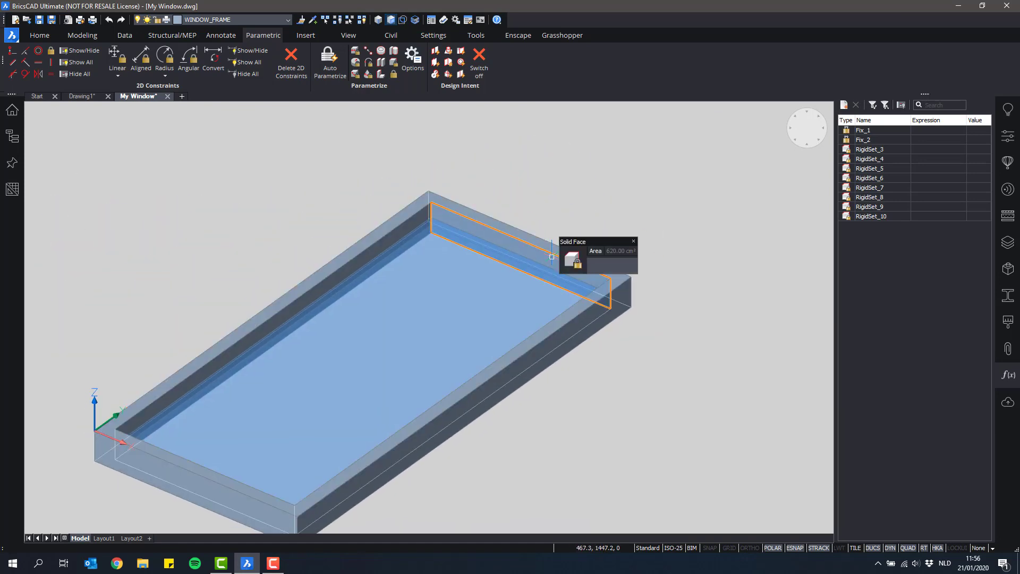
click(626, 267)
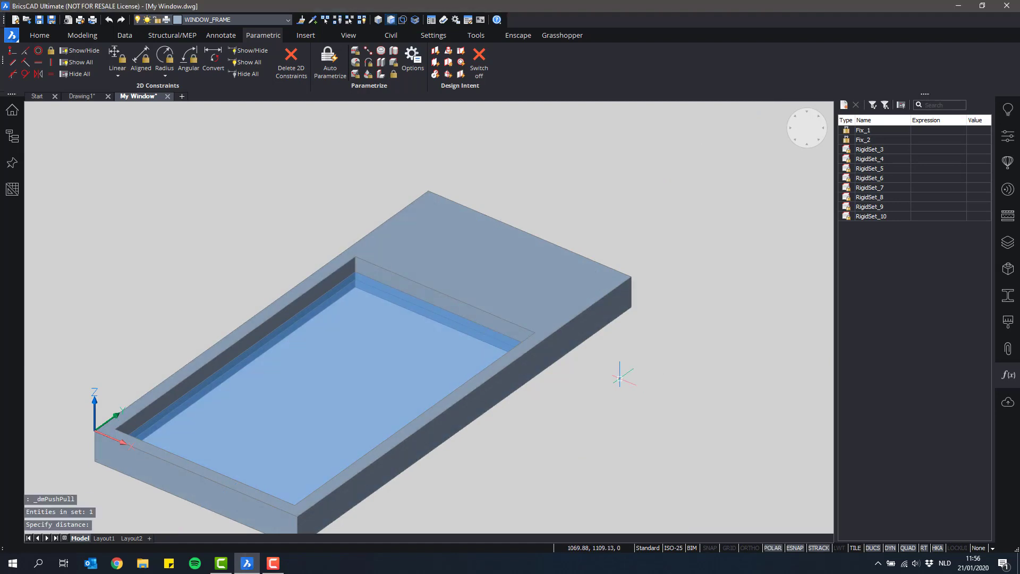
scroll(619, 371, up, 4)
scroll(824, 318, down, 3)
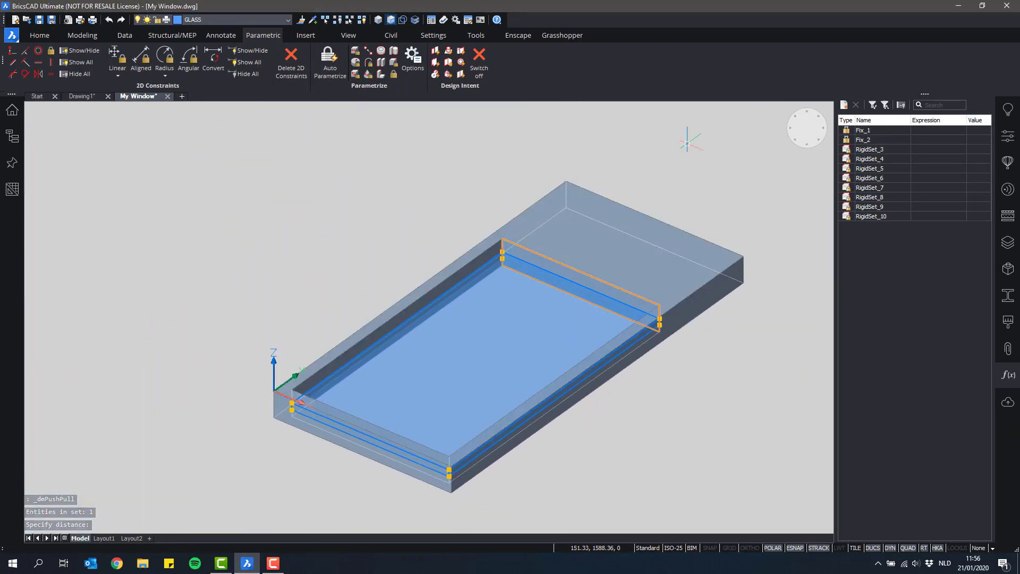
key(Escape)
key(ctrl+z)
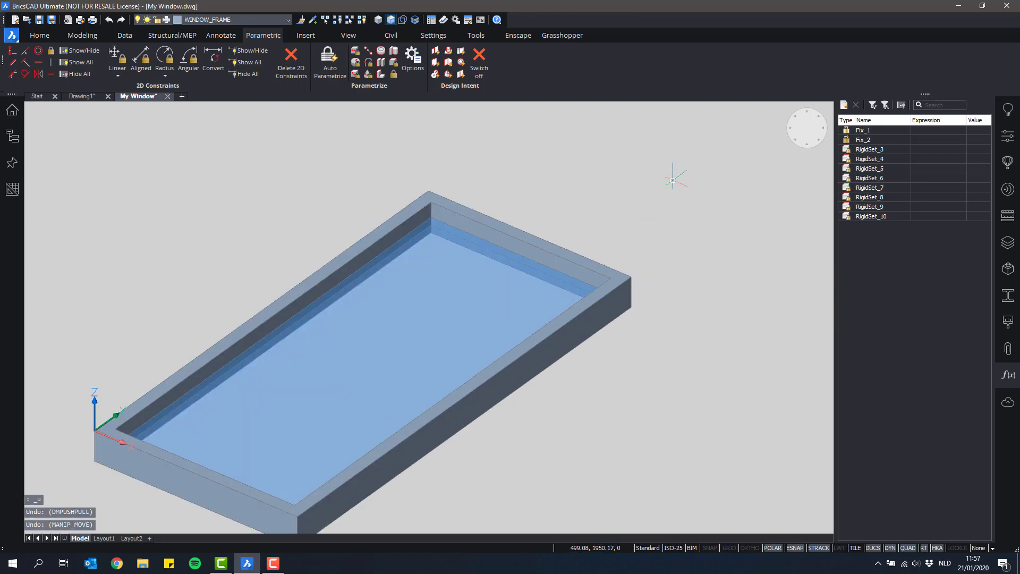
Step: Add a 3D distance constraint of 1500 between the frame's two outer short-end faces
click(807, 128)
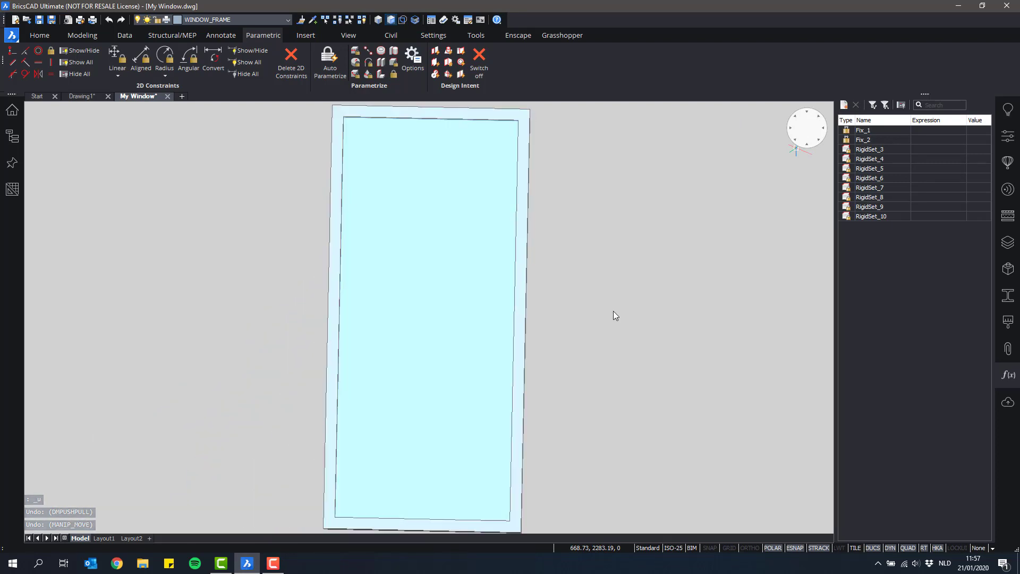
scroll(603, 307, down, 2)
shift+middle_drag(603, 307, 749, 203)
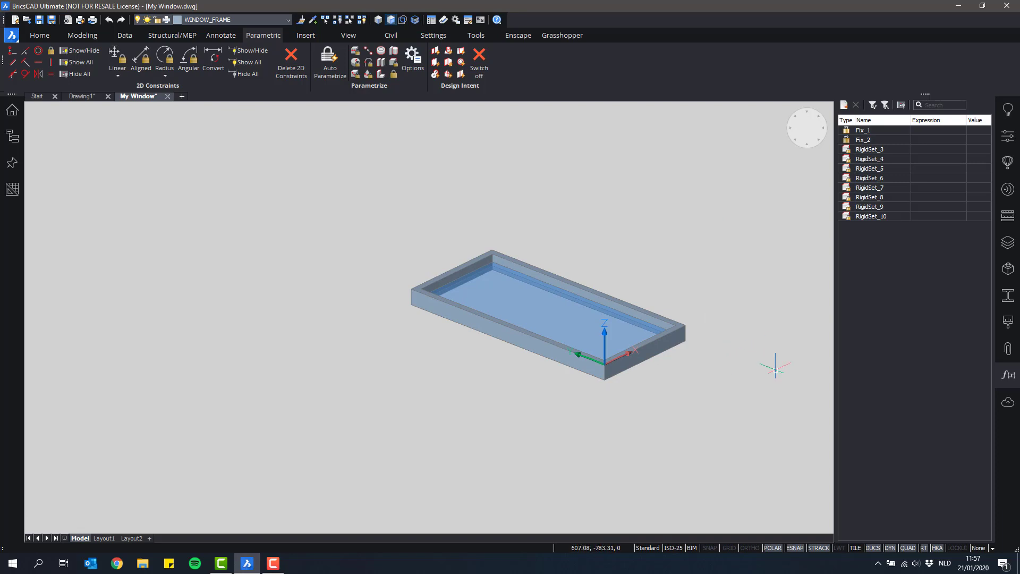
middle_drag(749, 343, 726, 320)
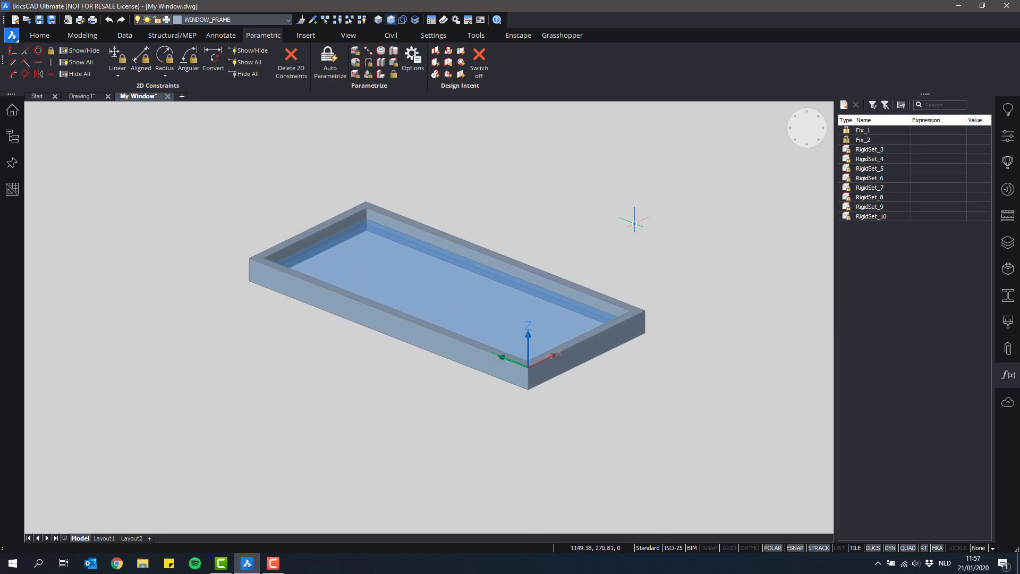
click(355, 52)
middle_drag(568, 165, 604, 188)
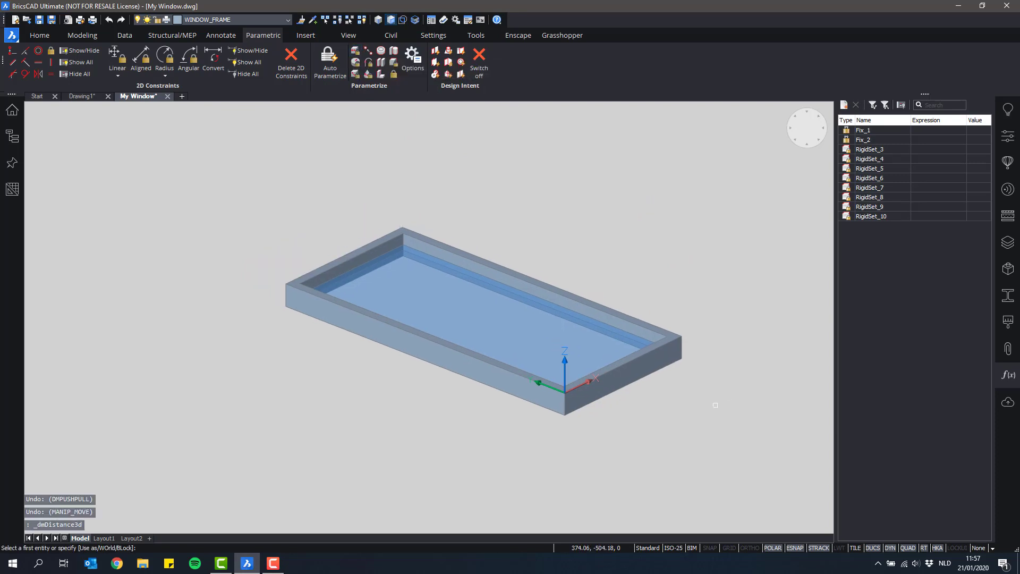
click(635, 376)
shift+middle_drag(635, 376, 316, 368)
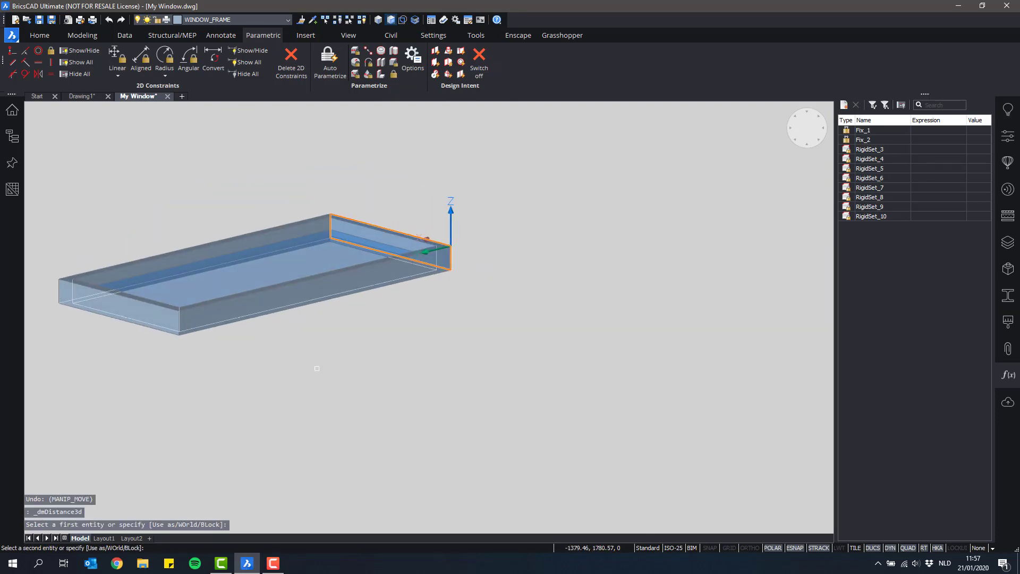
click(144, 314)
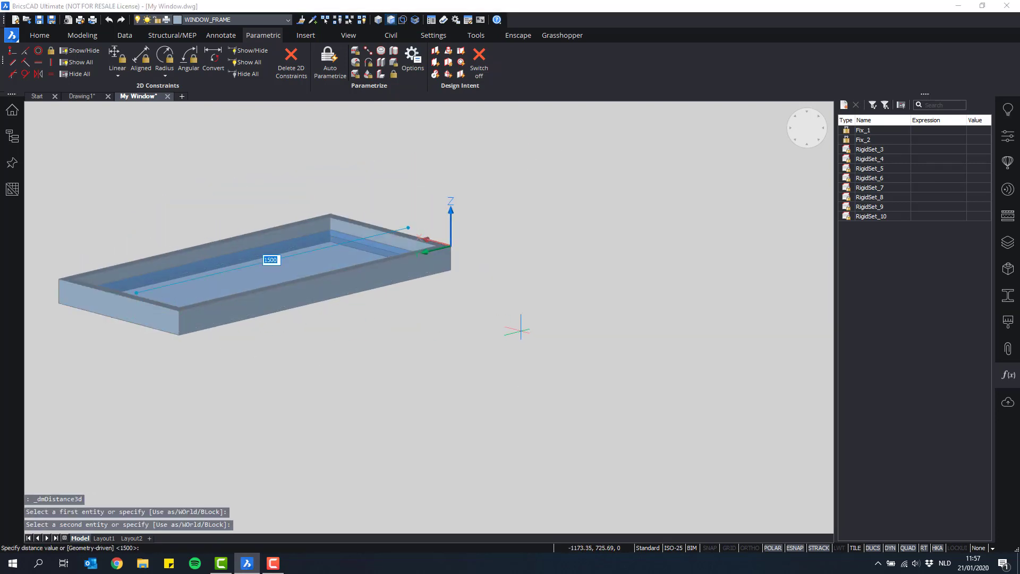
key(Return)
shift+middle_drag(520, 330, 556, 272)
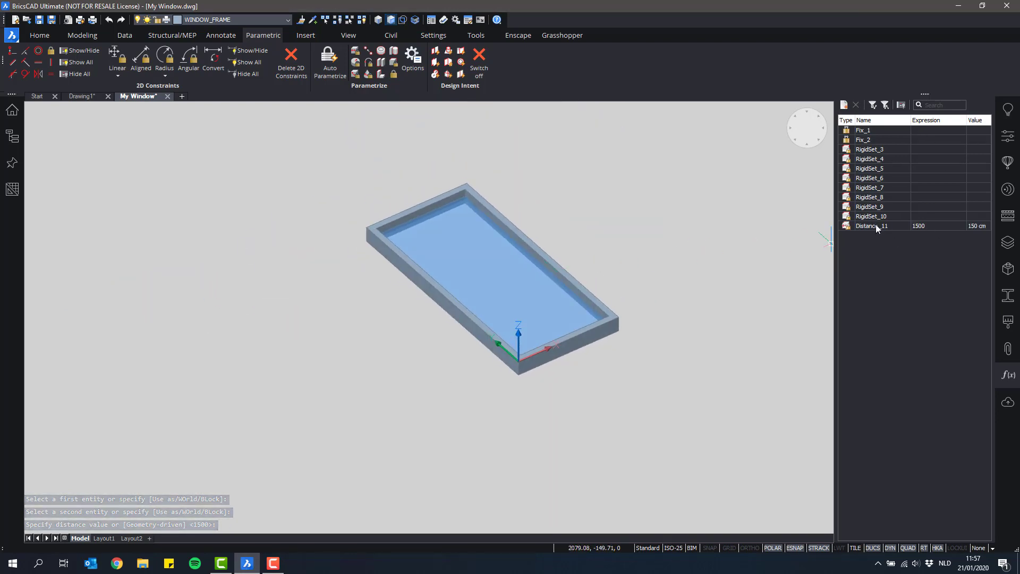
scroll(504, 173, up, 2)
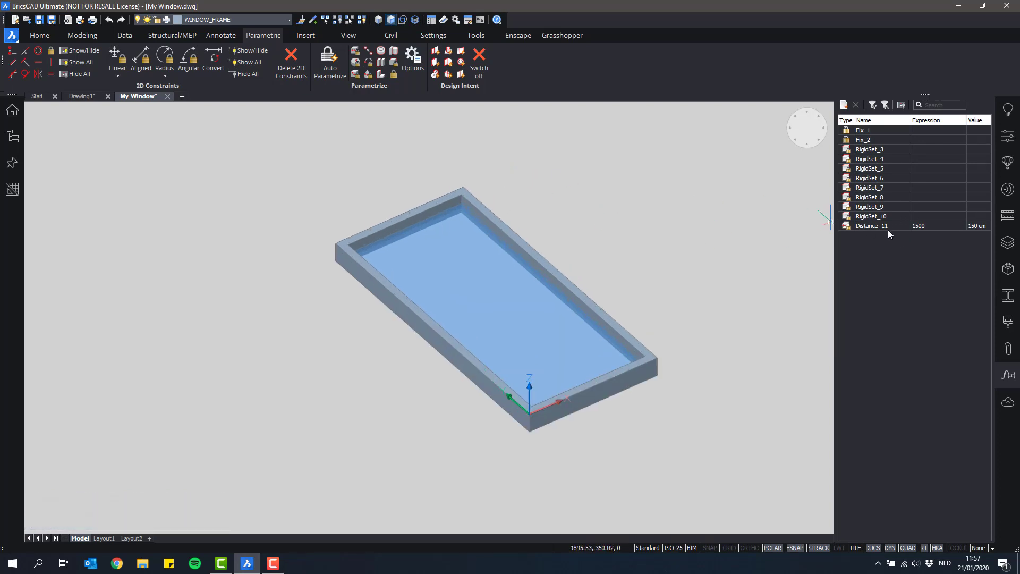
Step: Add a 3D distance constraint of 700 between the frame's two outer long-side faces
shift+middle_drag(569, 227, 571, 233)
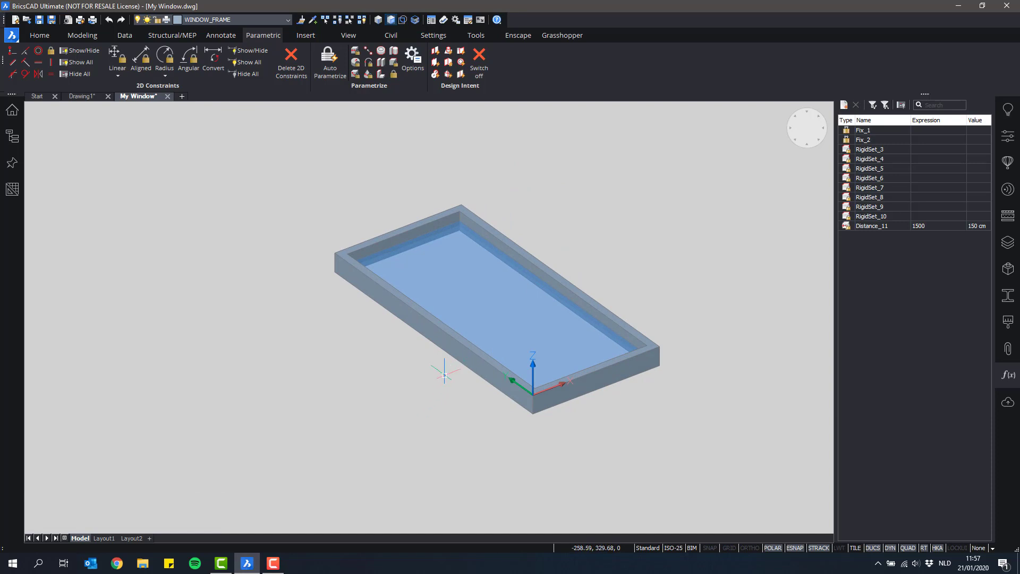
mouse_move(447, 344)
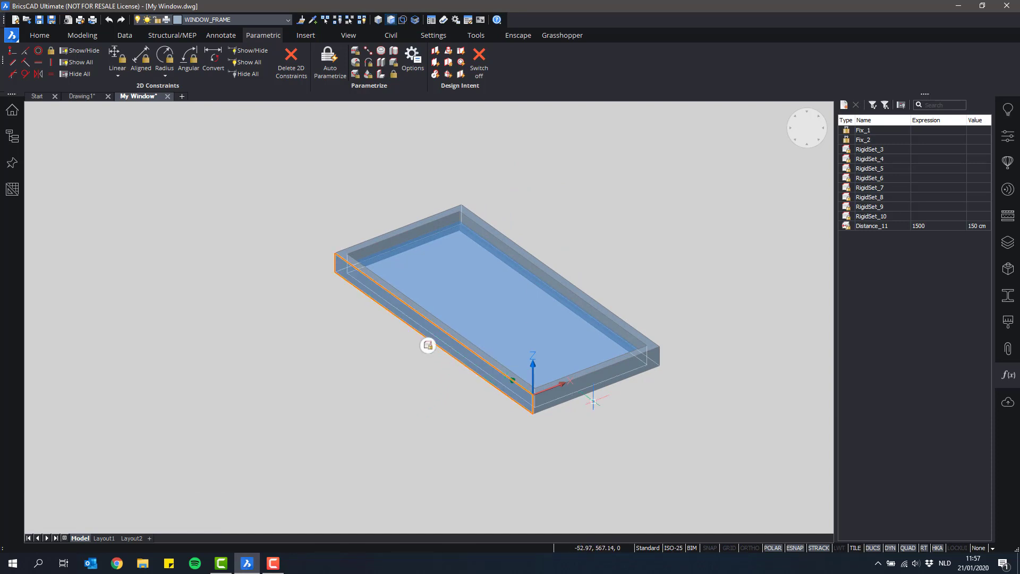
shift+middle_drag(448, 344, 444, 376)
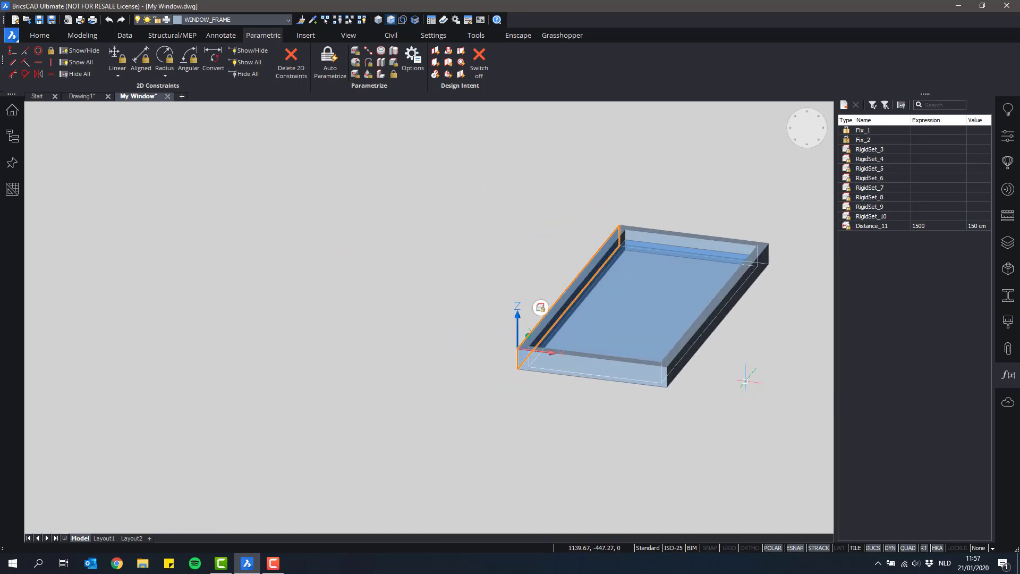
click(720, 315)
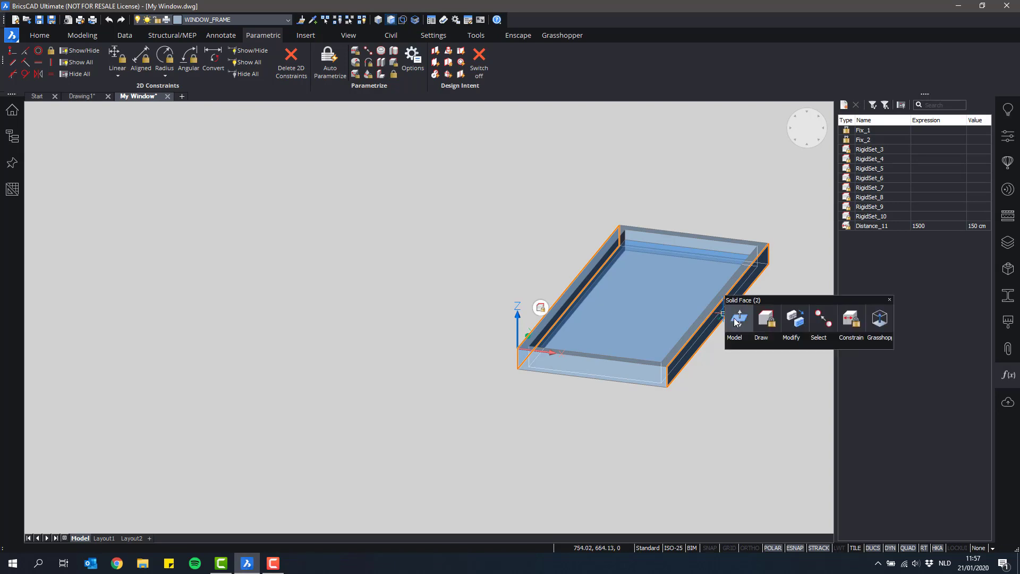
click(852, 320)
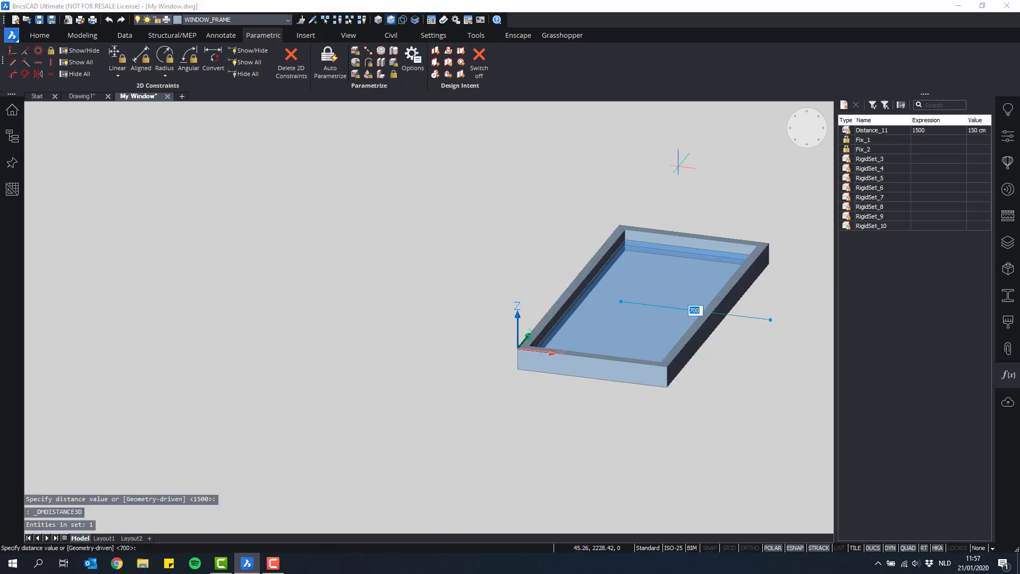
key(Return)
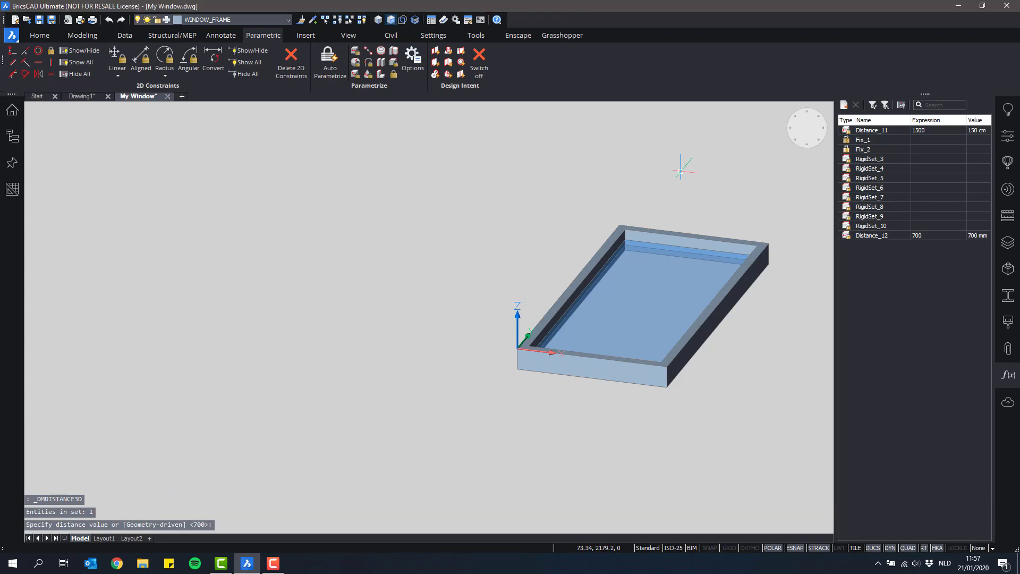
Step: Animate the 1500 distance parameter to test how the frame and glass follow a changing window length
shift+middle_drag(683, 170, 630, 173)
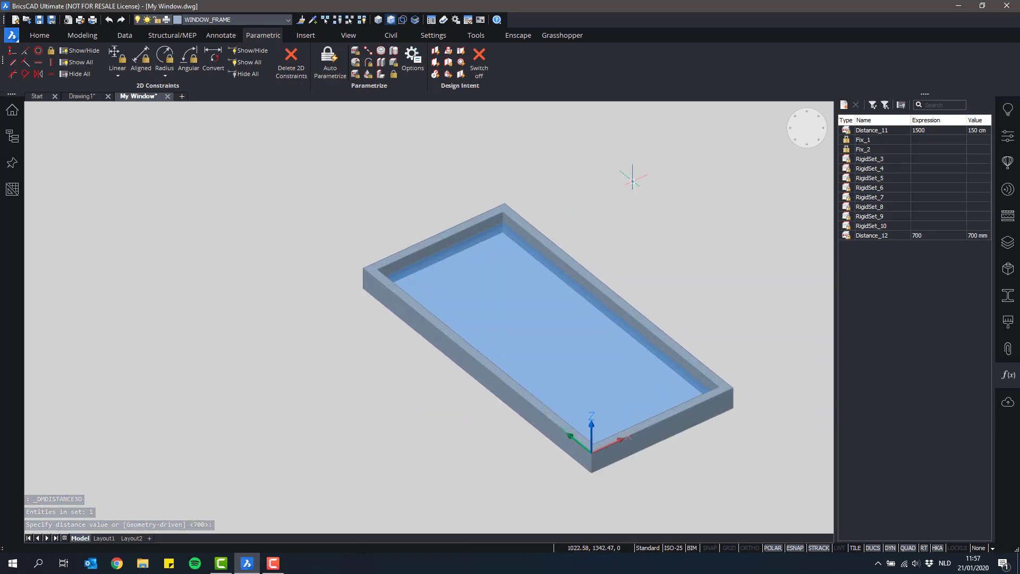
right_click(879, 129)
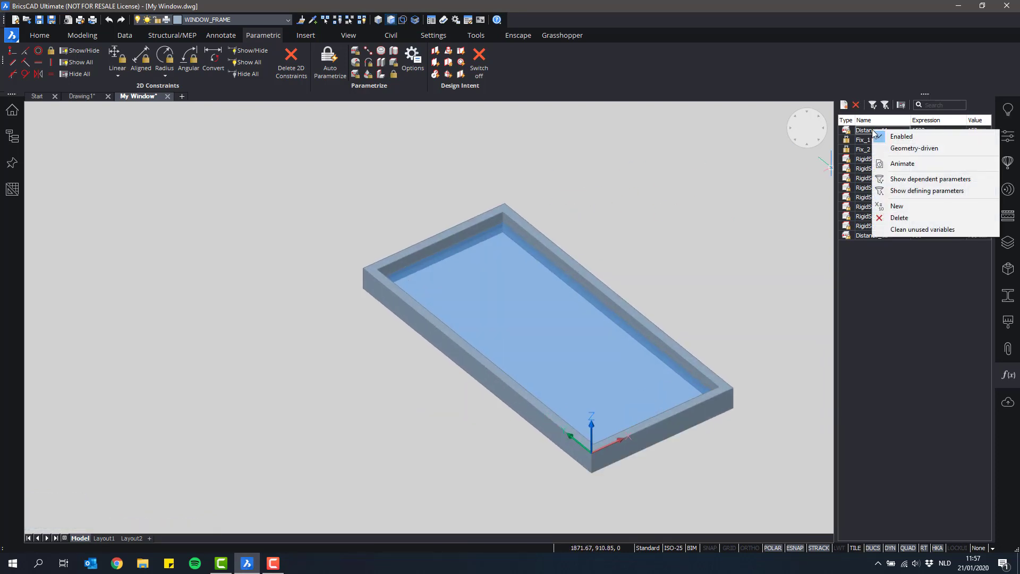
click(908, 164)
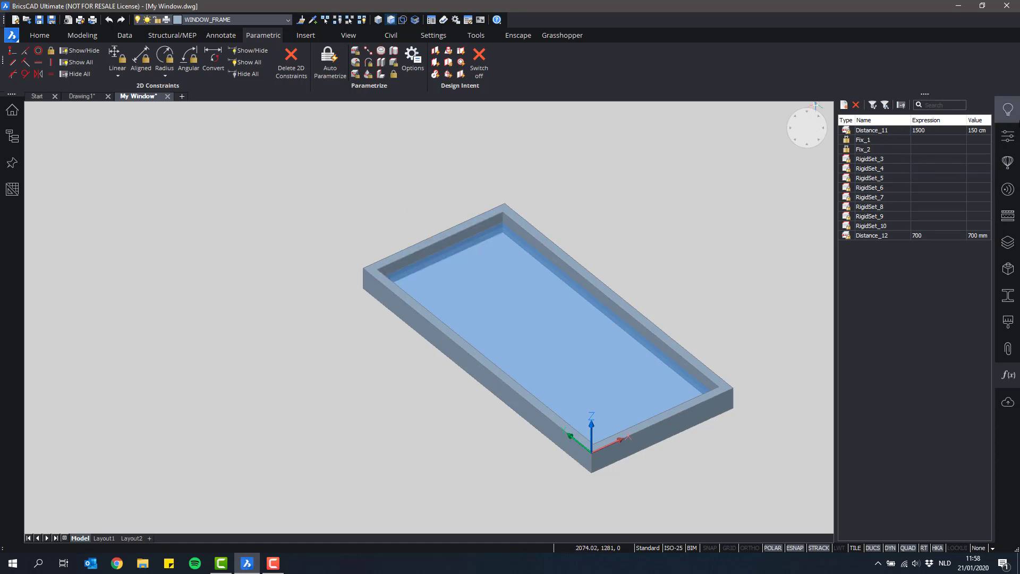
right_click(880, 133)
click(909, 164)
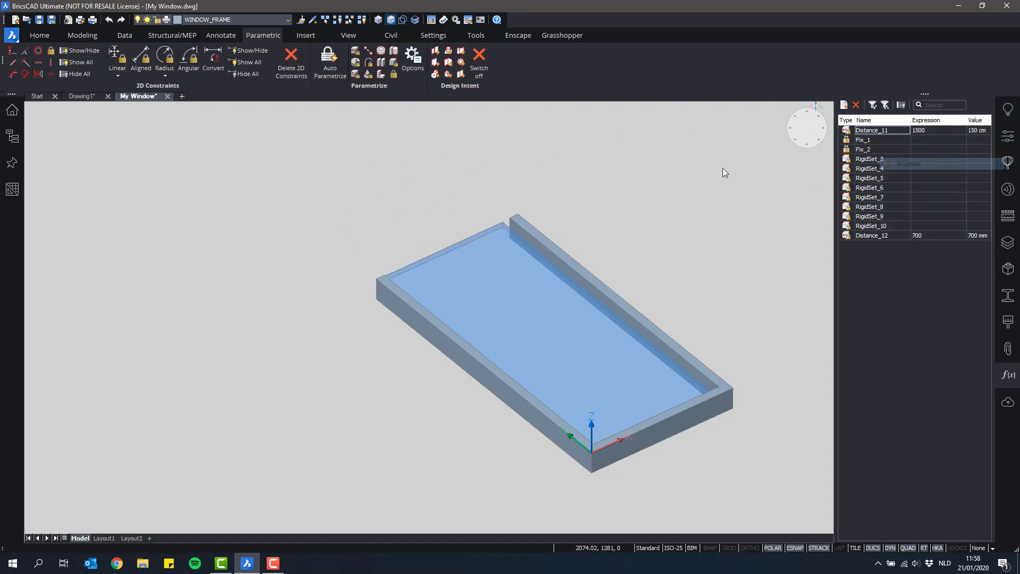
Step: Examine the frame's inner and outer faces at the short end opposite the origin
shift+middle_drag(538, 191, 770, 210)
scroll(427, 364, up, 2)
middle_drag(446, 370, 306, 357)
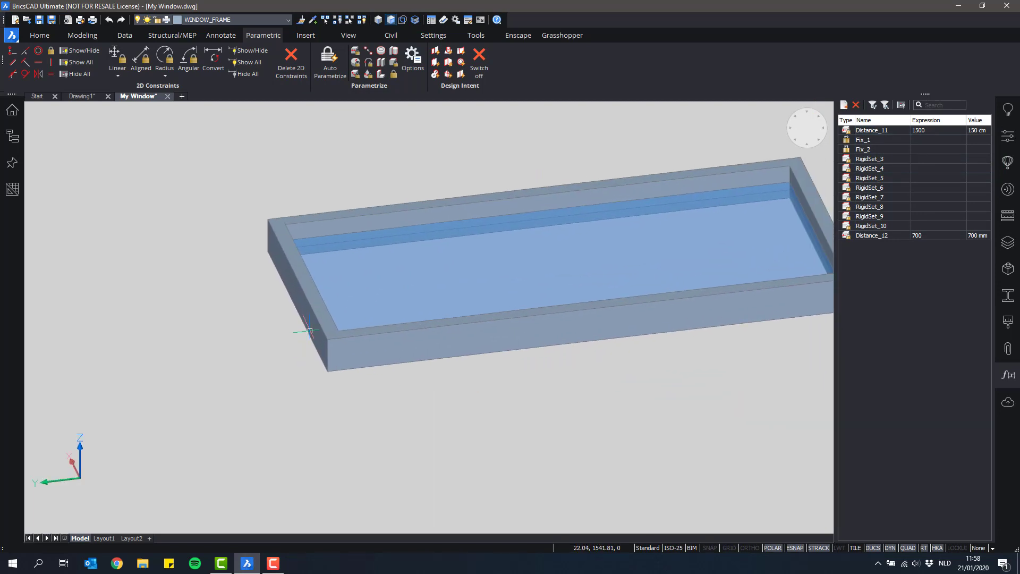
mouse_move(310, 330)
shift+middle_drag(396, 404, 281, 361)
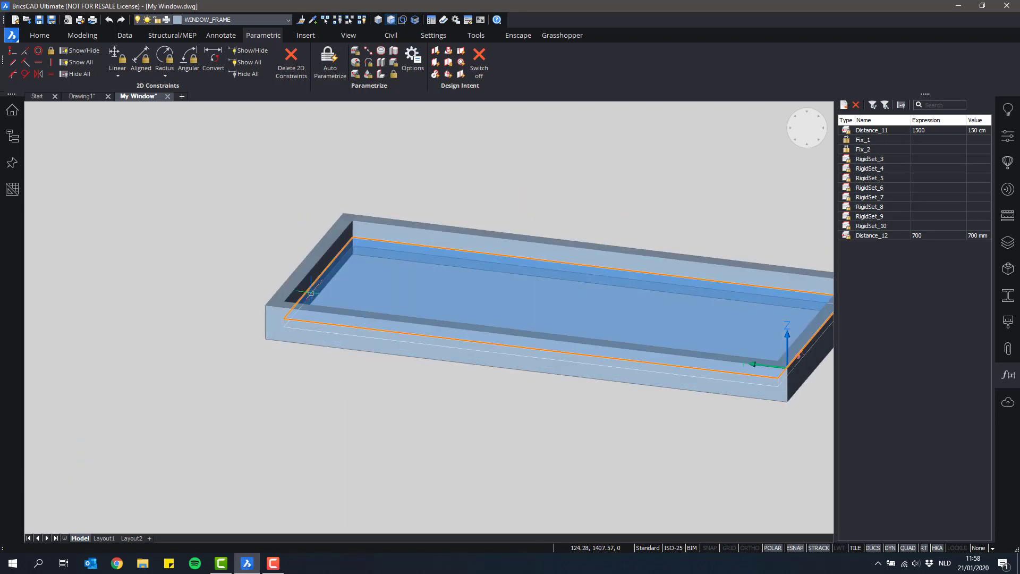
shift+middle_drag(431, 172, 502, 206)
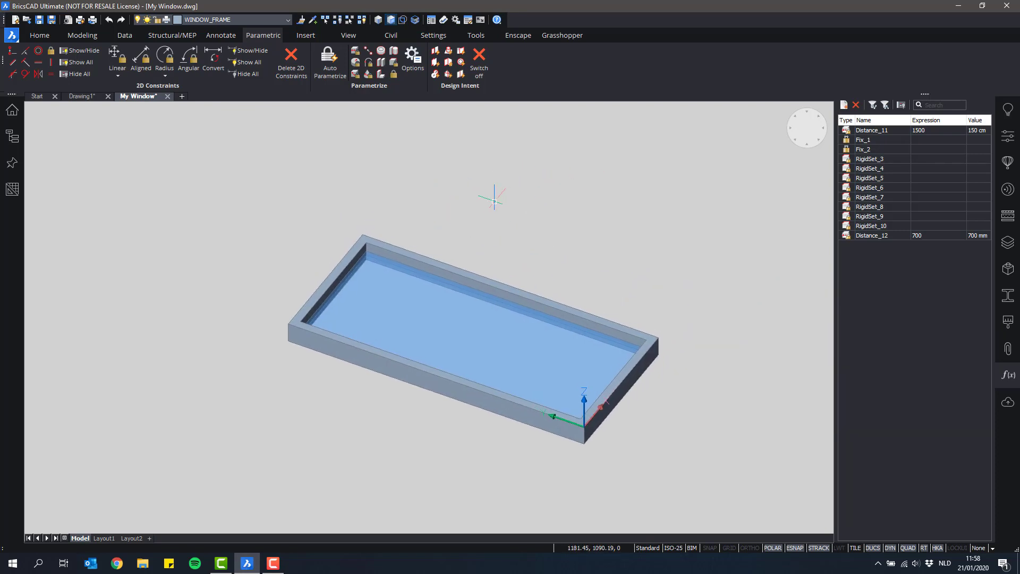
mouse_move(342, 275)
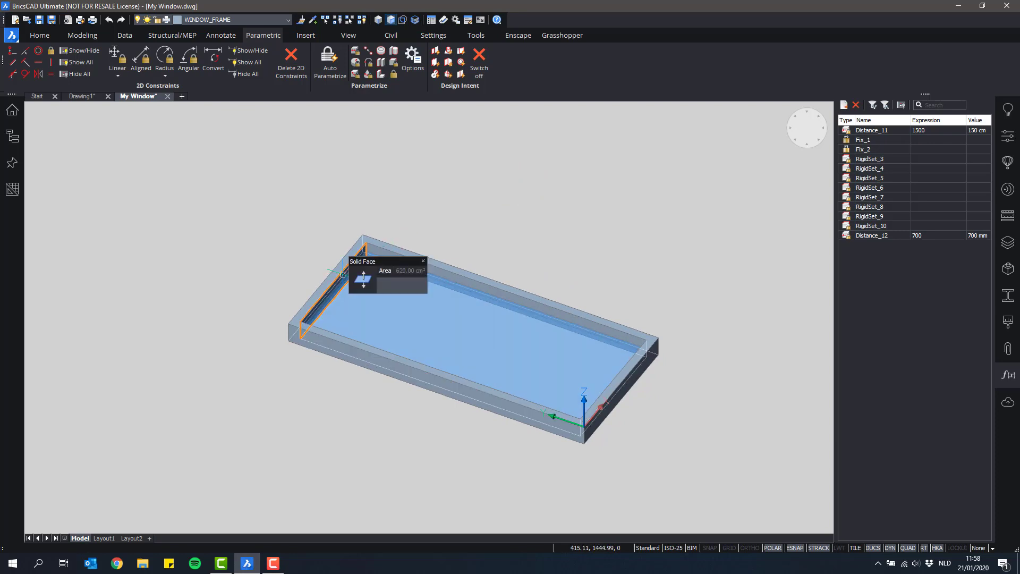
shift+middle_drag(182, 303, 376, 166)
mouse_move(272, 291)
Step: Add a 40 mm 3D distance constraint between the frame's inner and outer faces on the short end opposite the origin
scroll(446, 364, up, 5)
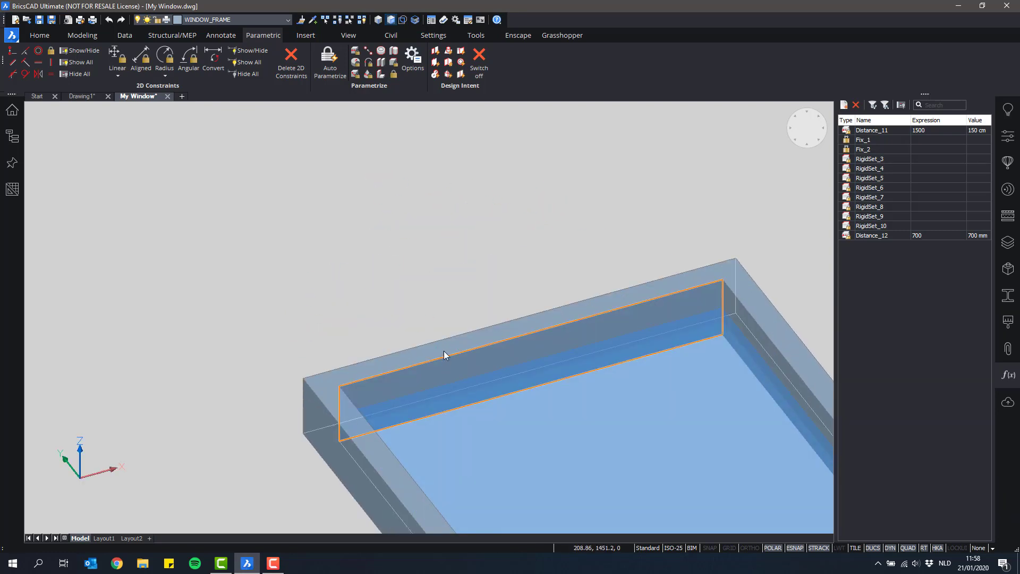
shift+middle_drag(444, 353, 602, 323)
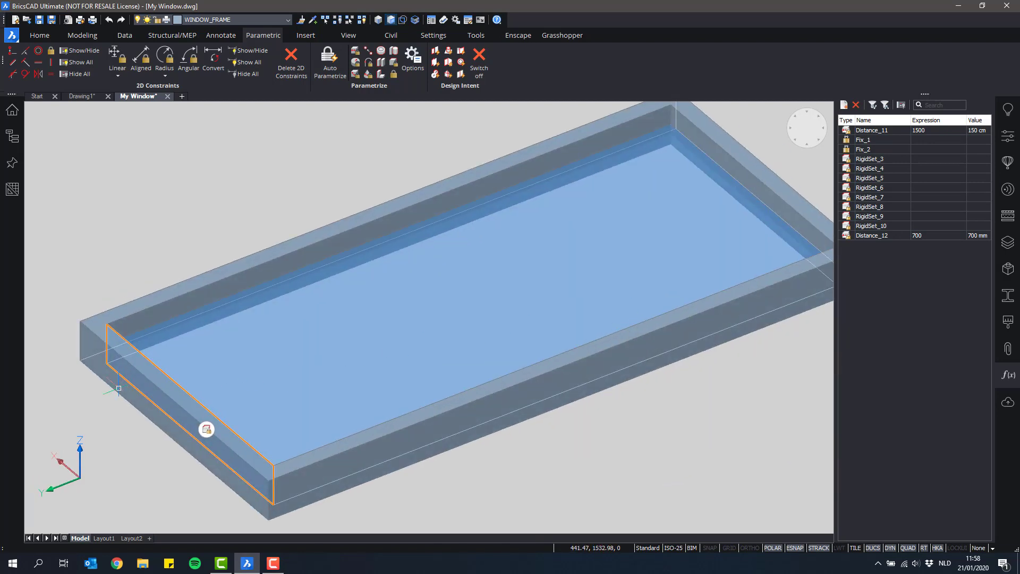
click(136, 388)
middle_drag(206, 199, 339, 178)
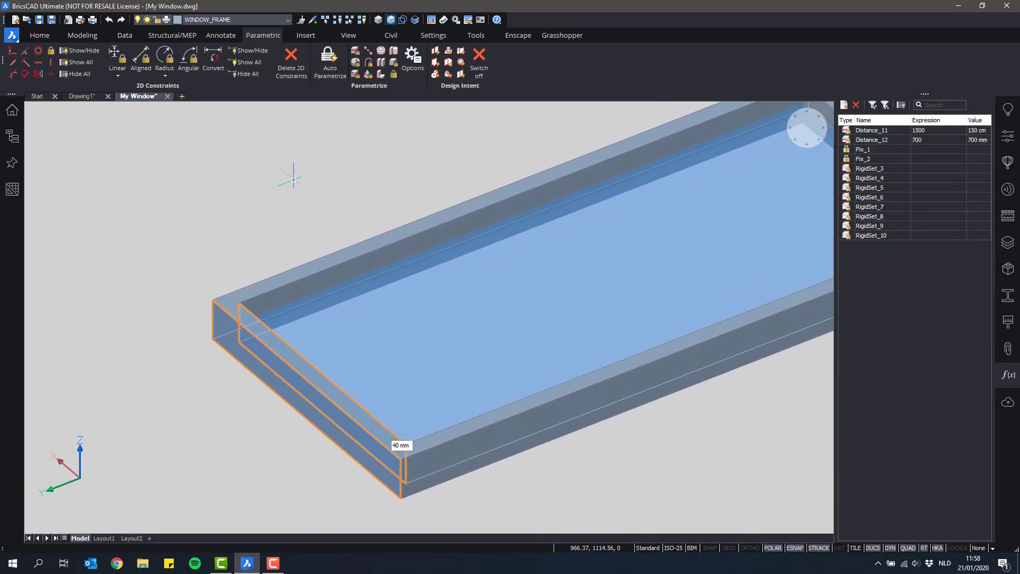
mouse_move(293, 180)
mouse_move(415, 216)
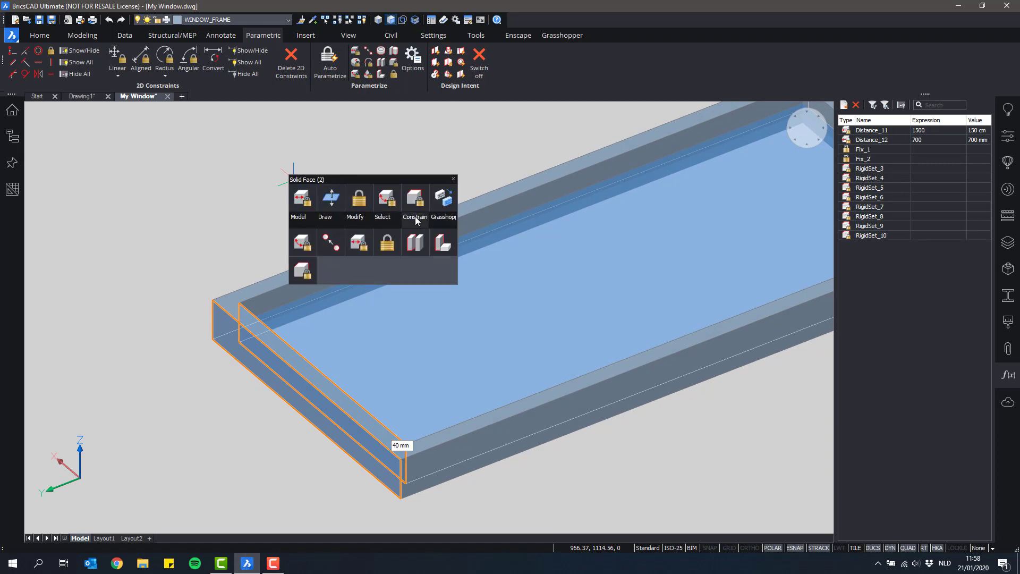
click(360, 255)
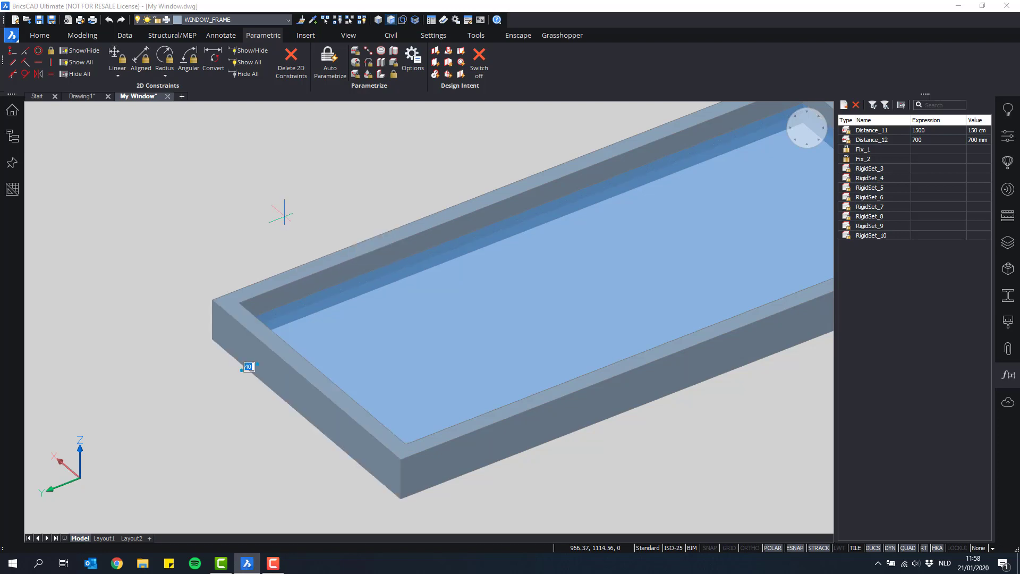
key(Return)
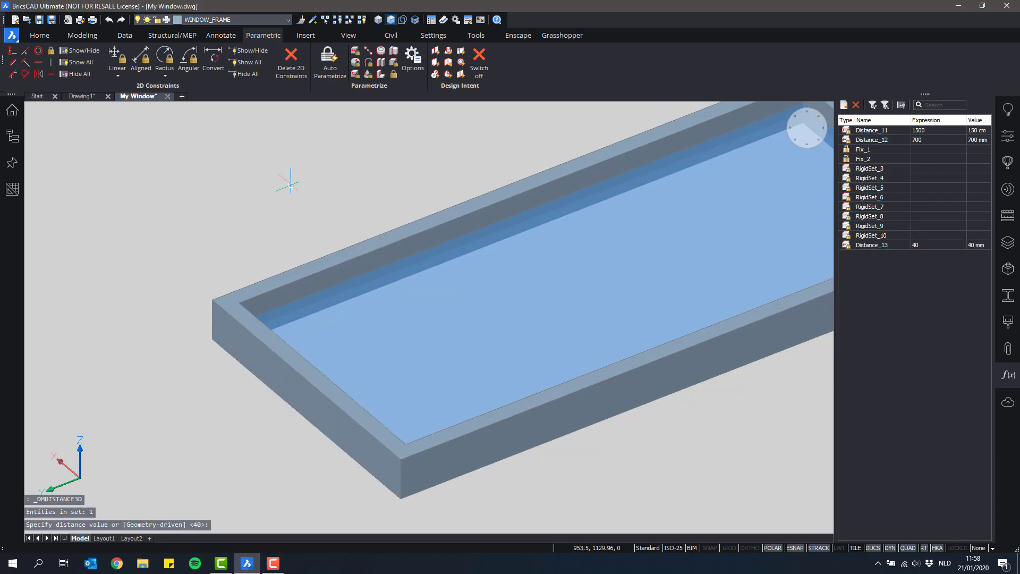
Step: Add a 40 mm 3D distance constraint between the frame's inner and outer faces on the long side at the origin
scroll(303, 190, down, 5)
shift+middle_drag(364, 234, 616, 292)
scroll(433, 199, up, 4)
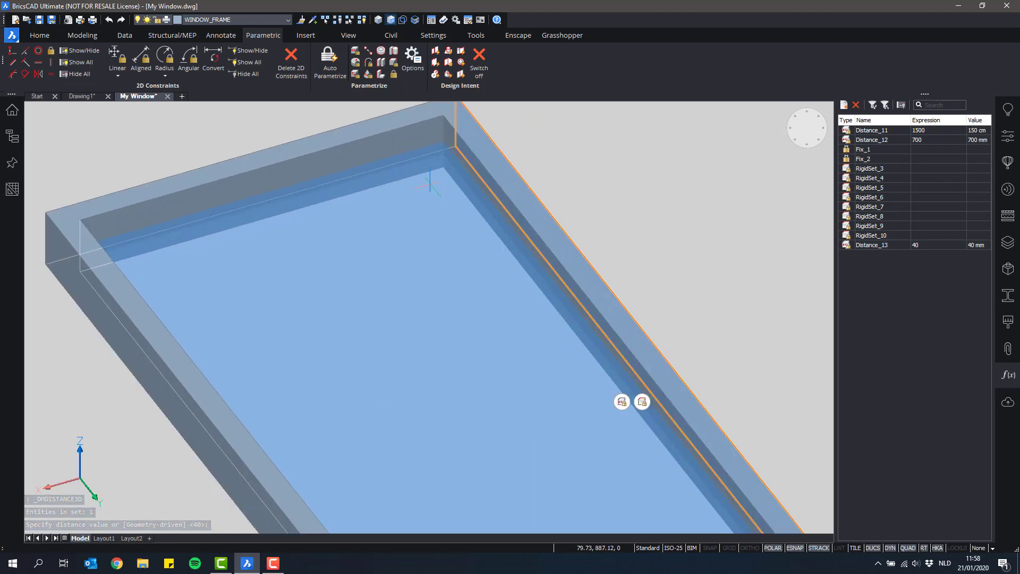
shift+middle_drag(430, 181, 451, 158)
key(Return)
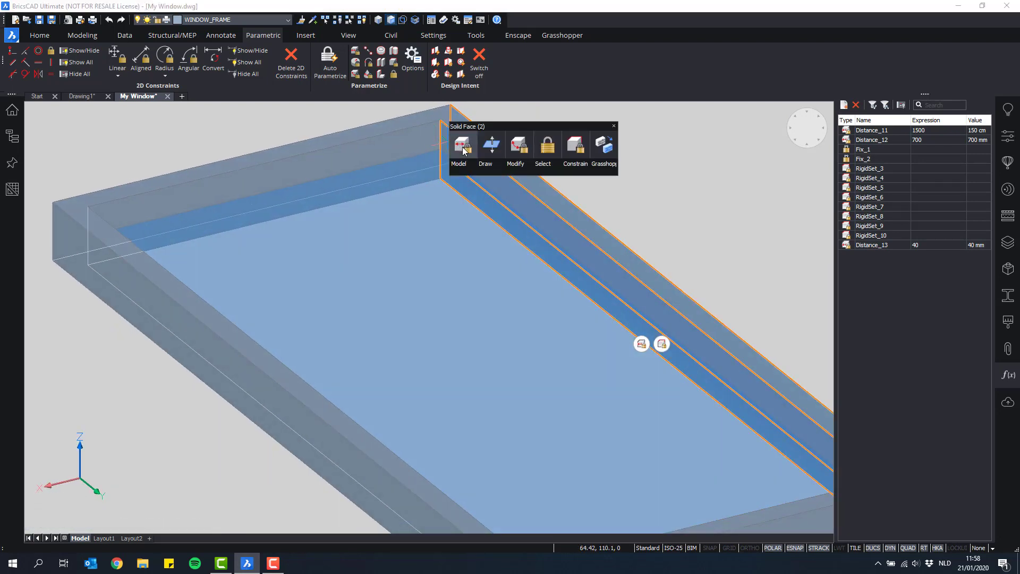
key(Return)
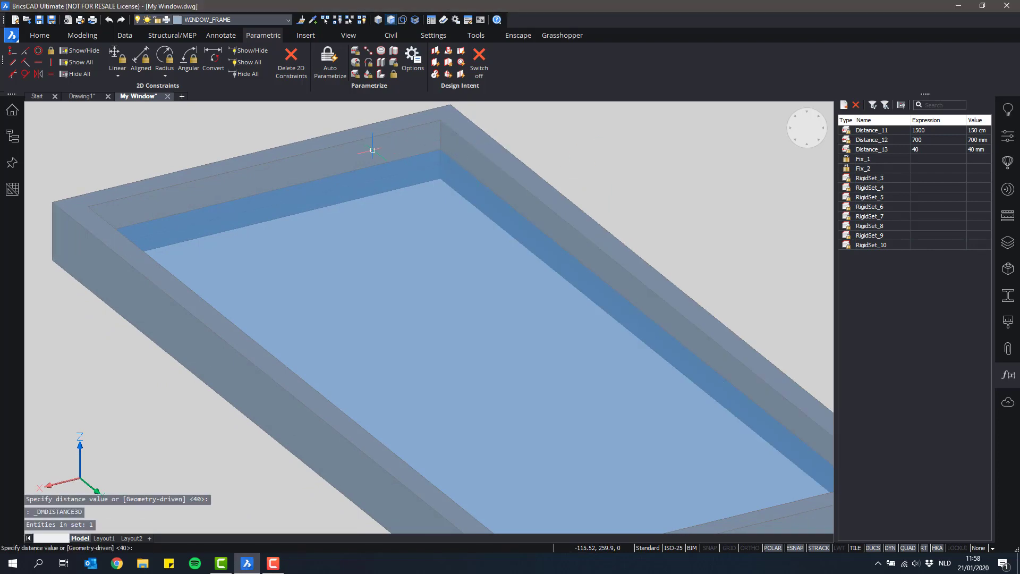
Step: Add a 40 mm 3D distance constraint between the frame's inner and outer faces on the short end at the origin
scroll(307, 224, down, 2)
shift+middle_drag(273, 326, 547, 223)
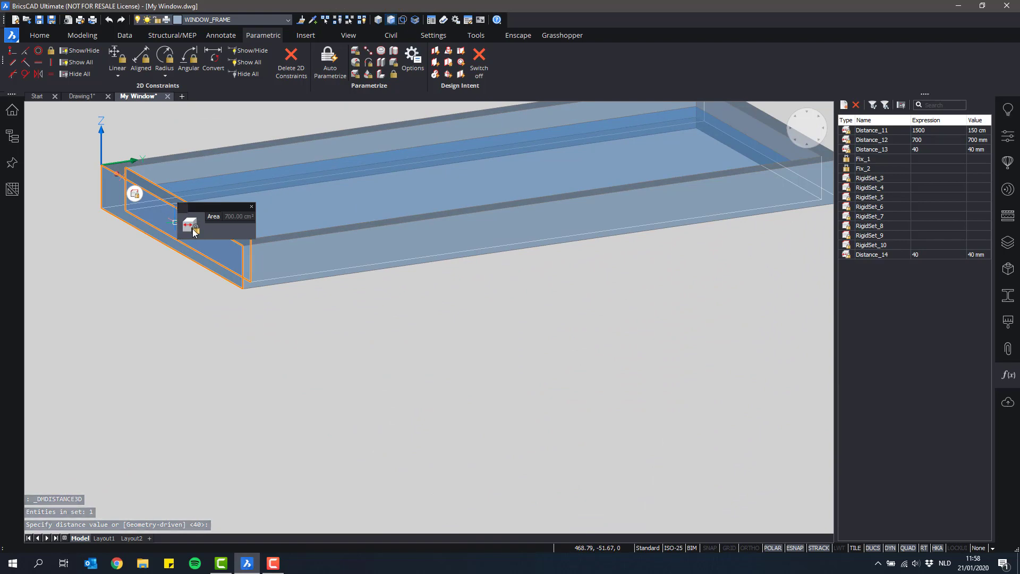
key(Return)
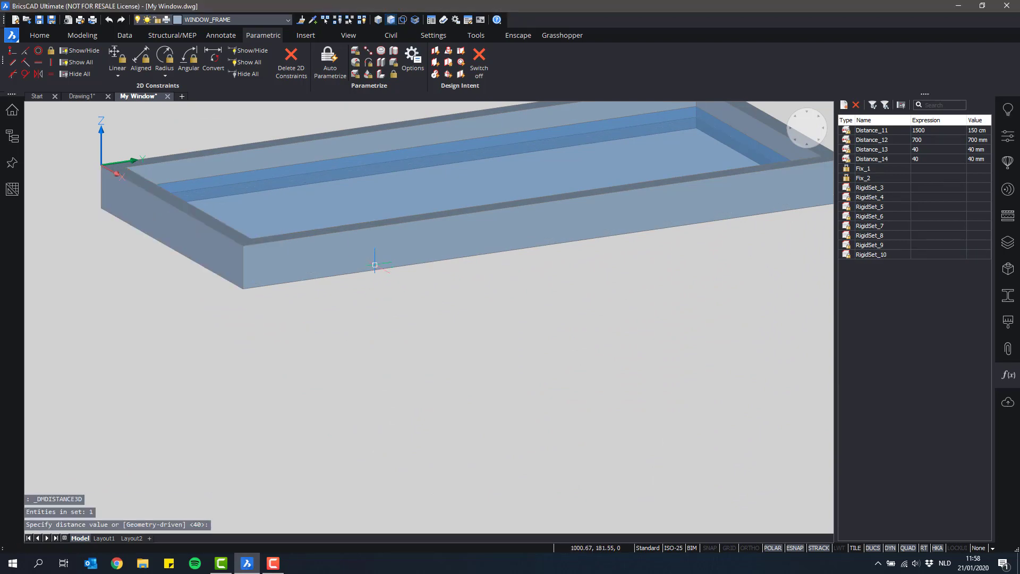
Step: Add a 40 mm 3D distance constraint between the frame's inner and outer faces on the long side opposite the origin
middle_drag(298, 328, 578, 306)
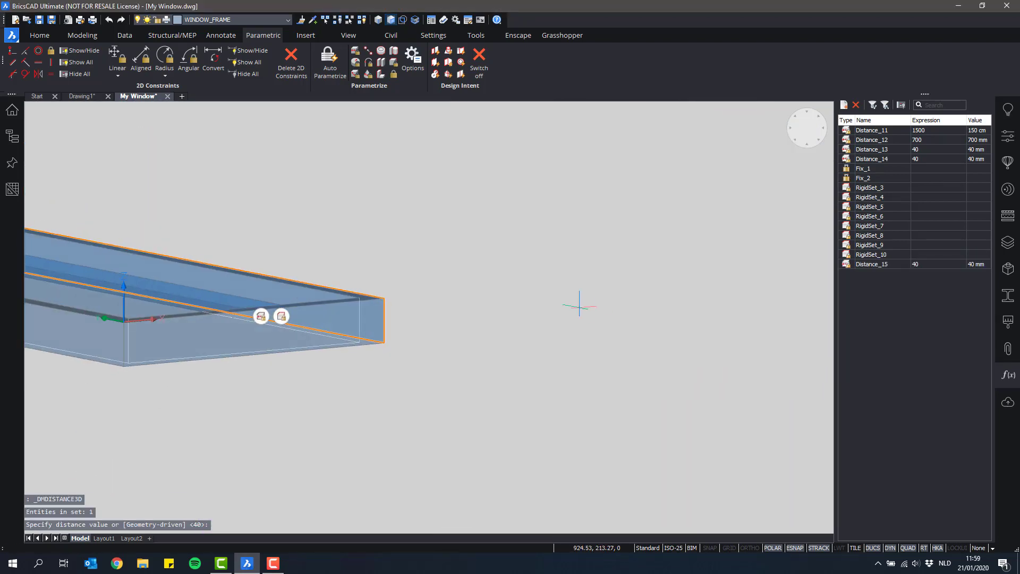
mouse_move(237, 271)
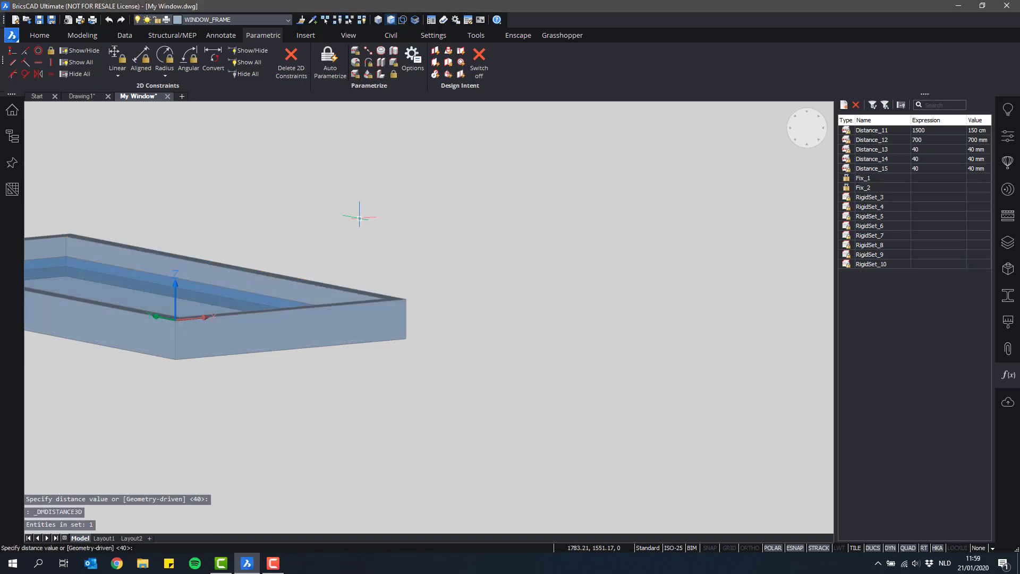
key(Return)
middle_drag(406, 226, 663, 253)
shift+middle_drag(507, 234, 455, 281)
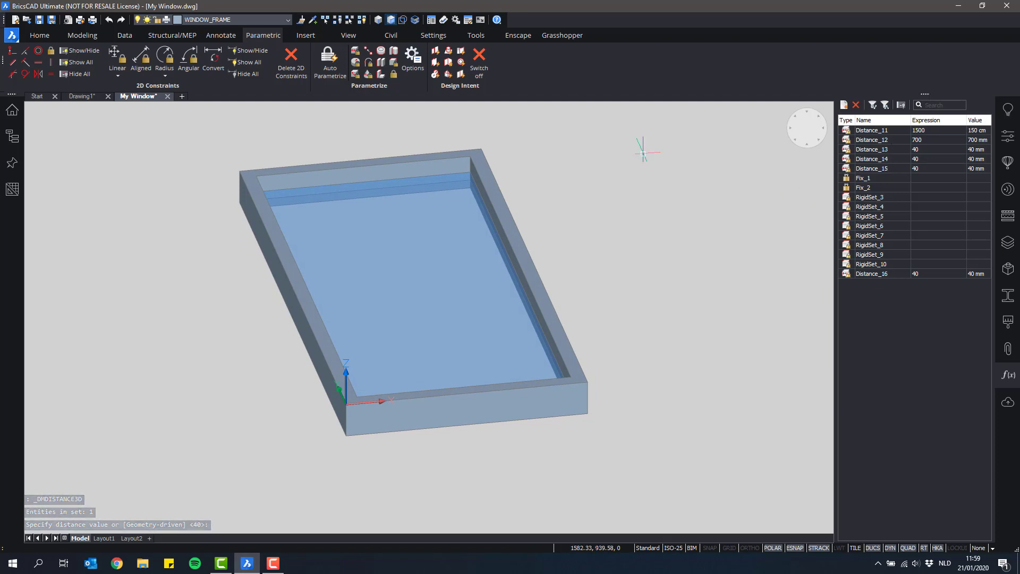
shift+middle_drag(563, 201, 556, 208)
shift+middle_drag(601, 174, 633, 226)
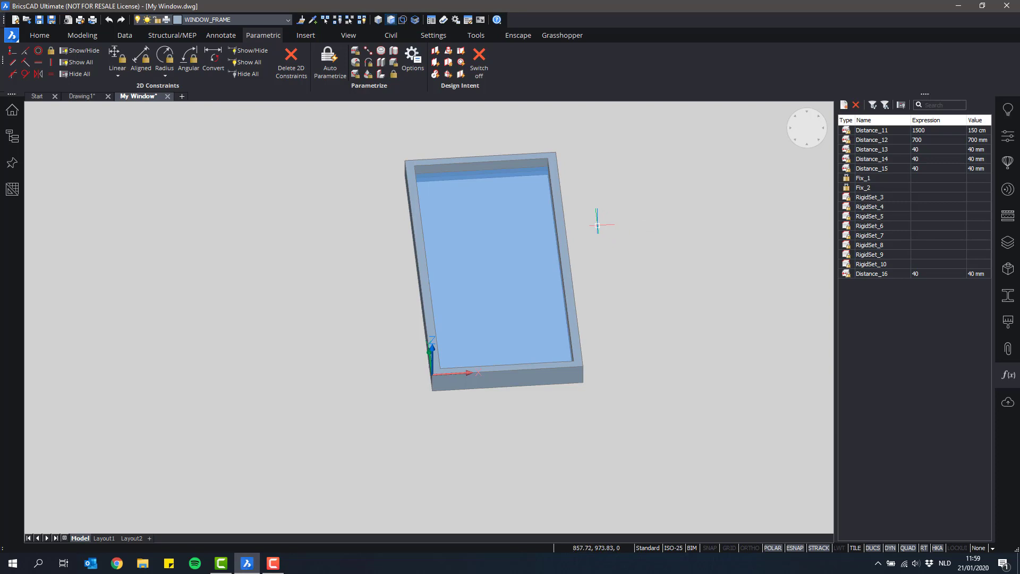
Step: Test the thickness constraint Distance_13 at the short end opposite the origin by setting its expression to 100
click(876, 150)
scroll(449, 127, up, 5)
shift+middle_drag(445, 153, 464, 311)
scroll(442, 165, down, 3)
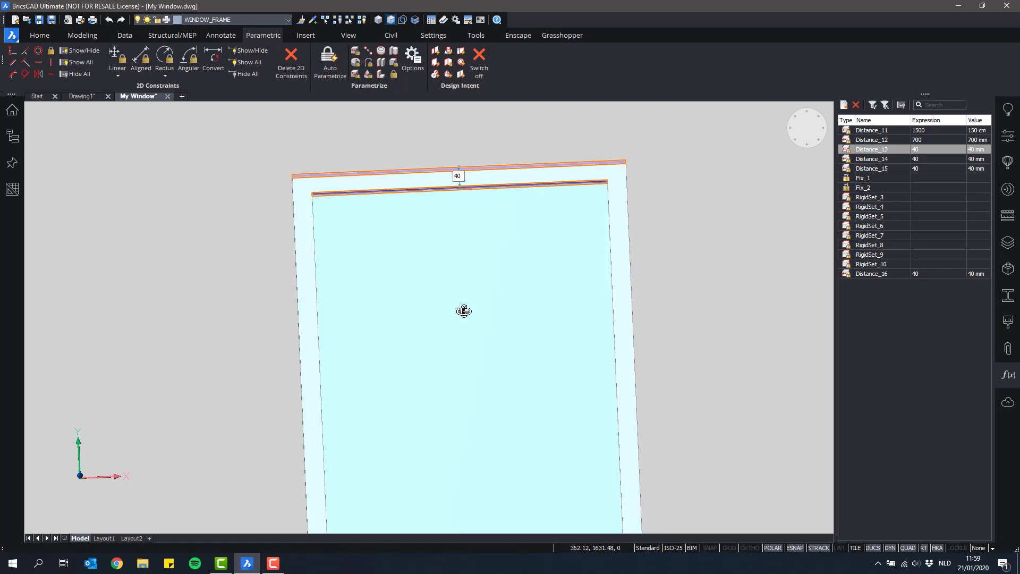
middle_drag(477, 259, 523, 387)
shift+middle_drag(474, 353, 638, 281)
scroll(510, 315, up, 5)
scroll(537, 305, down, 1)
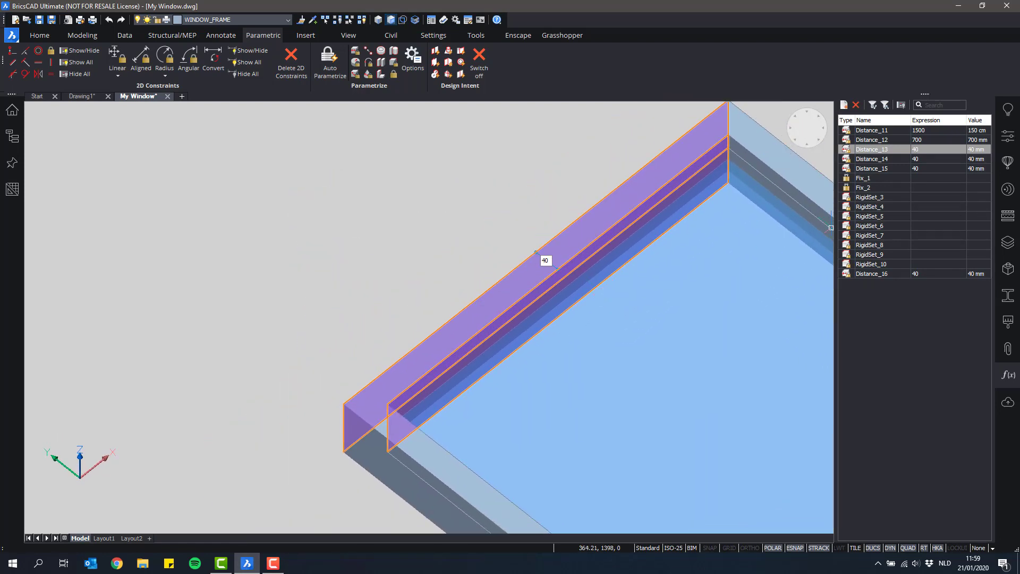
double_click(921, 152)
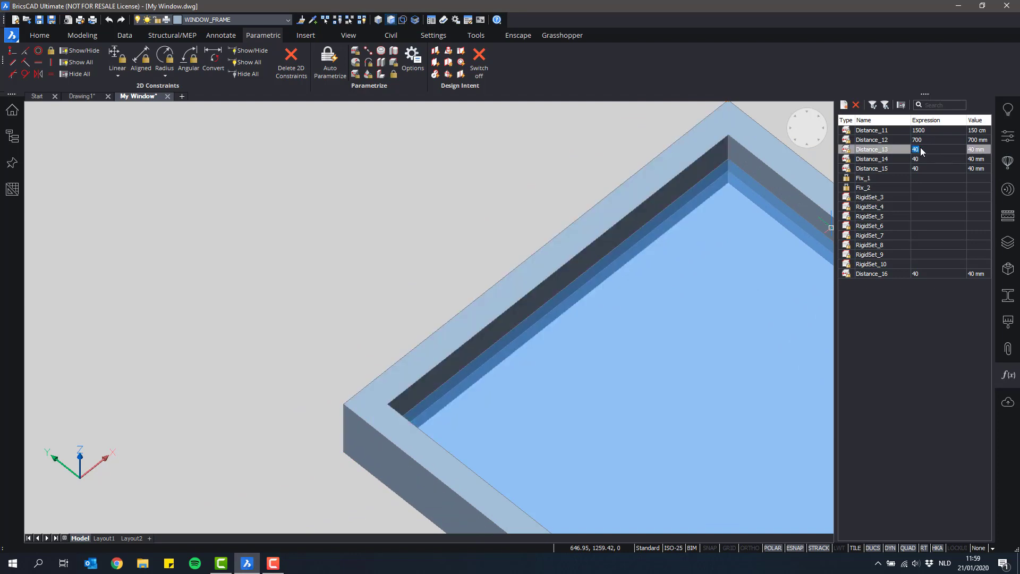
text(100)
key(Return)
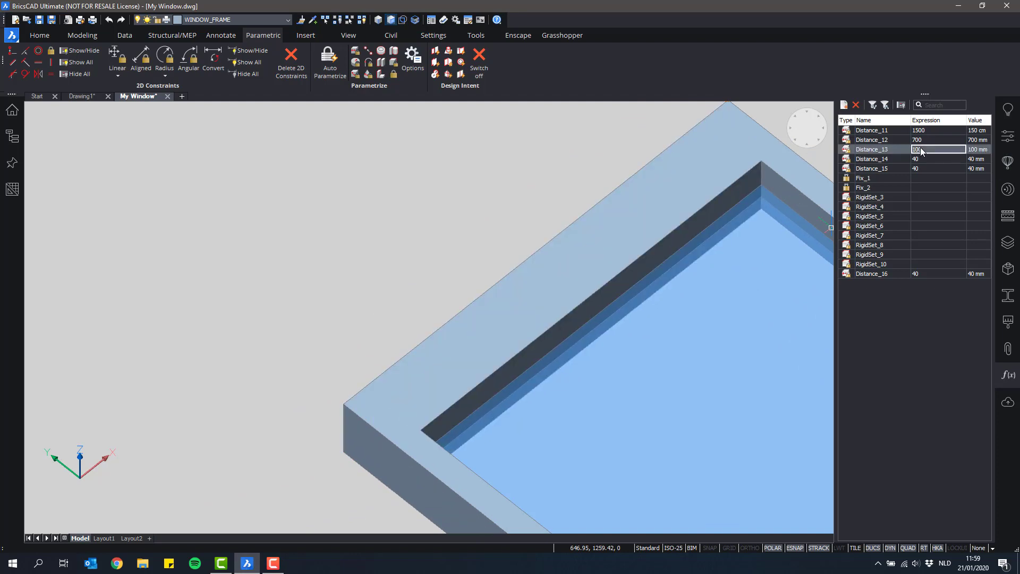
Step: Set the expression of the thickness constraint Distance_13 back to 40
scroll(764, 175, down, 3)
middle_drag(673, 180, 538, 179)
scroll(538, 179, down, 1)
double_click(922, 150)
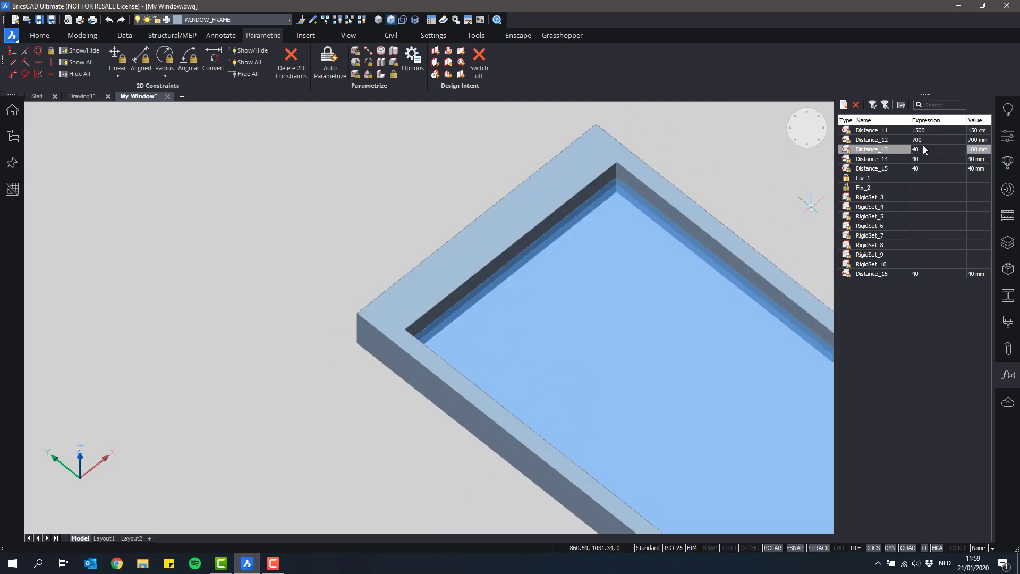
text(40)
key(Return)
scroll(531, 210, up, 2)
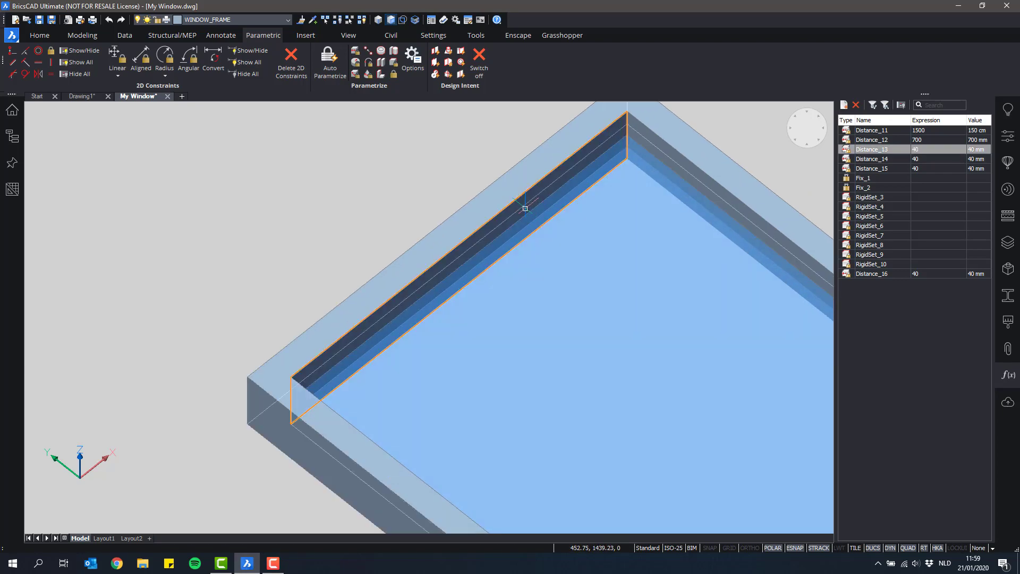
shift+middle_drag(373, 234, 556, 198)
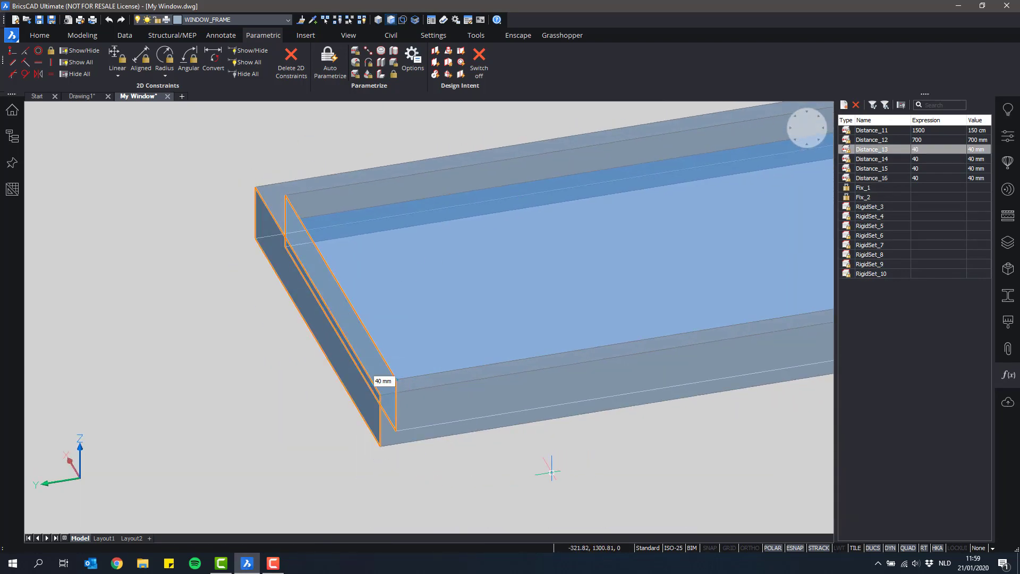
key(Escape)
Step: Animate the Distance_11 constraint that controls the window's overall length
scroll(555, 387, down, 5)
shift+middle_drag(555, 388, 405, 351)
middle_drag(582, 331, 472, 299)
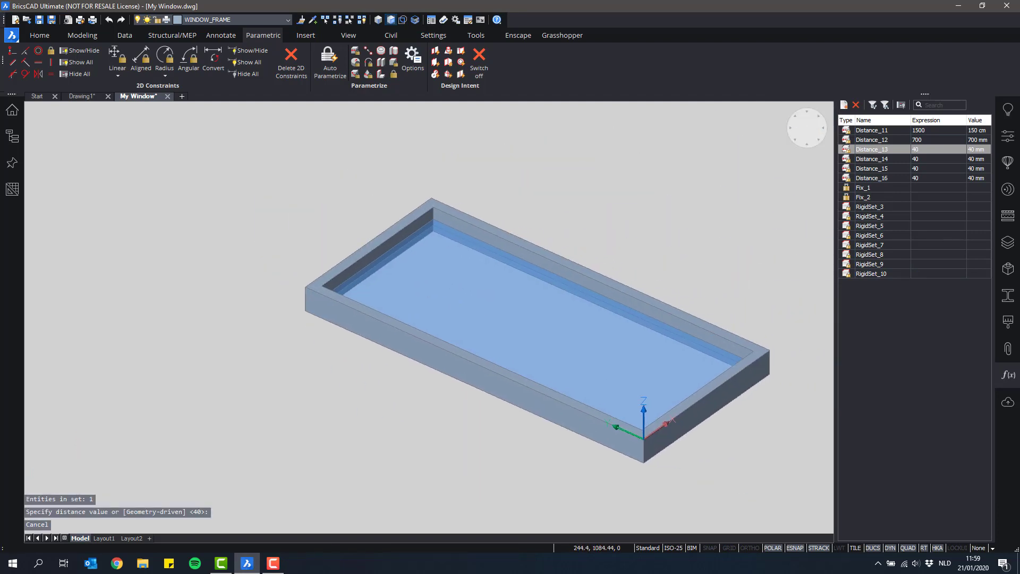
shift+middle_drag(633, 240, 610, 239)
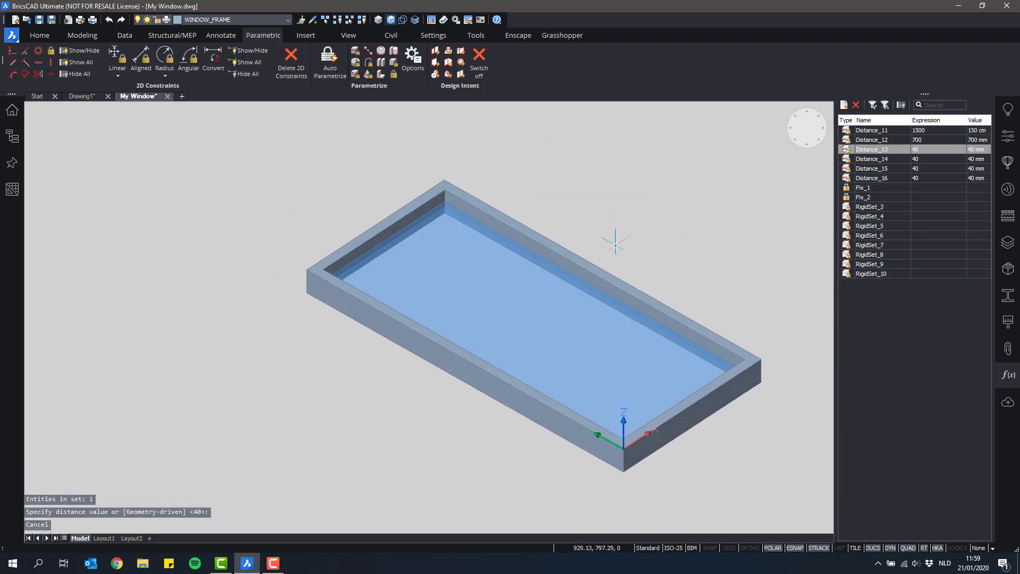
click(875, 132)
right_click(875, 133)
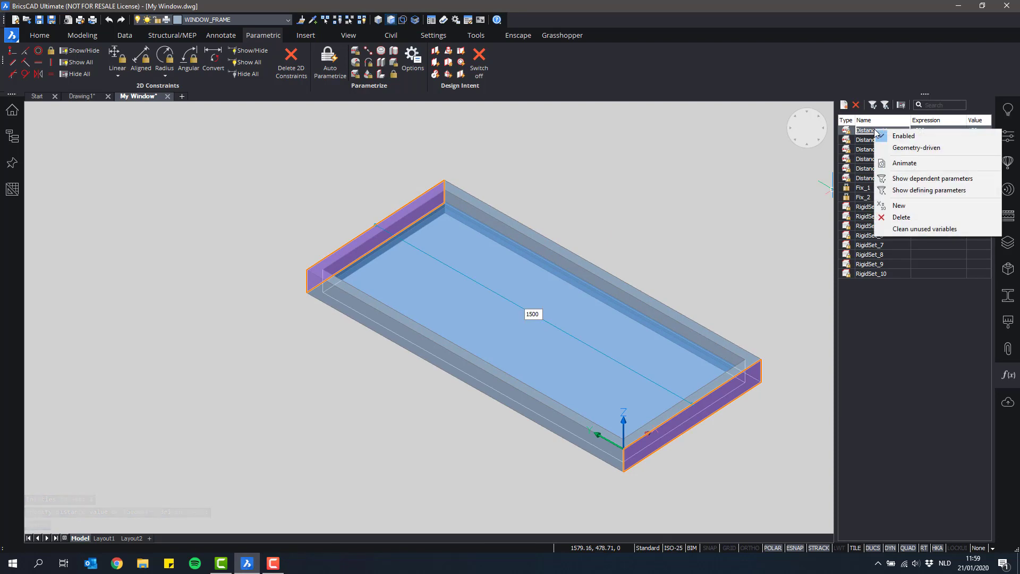
click(908, 163)
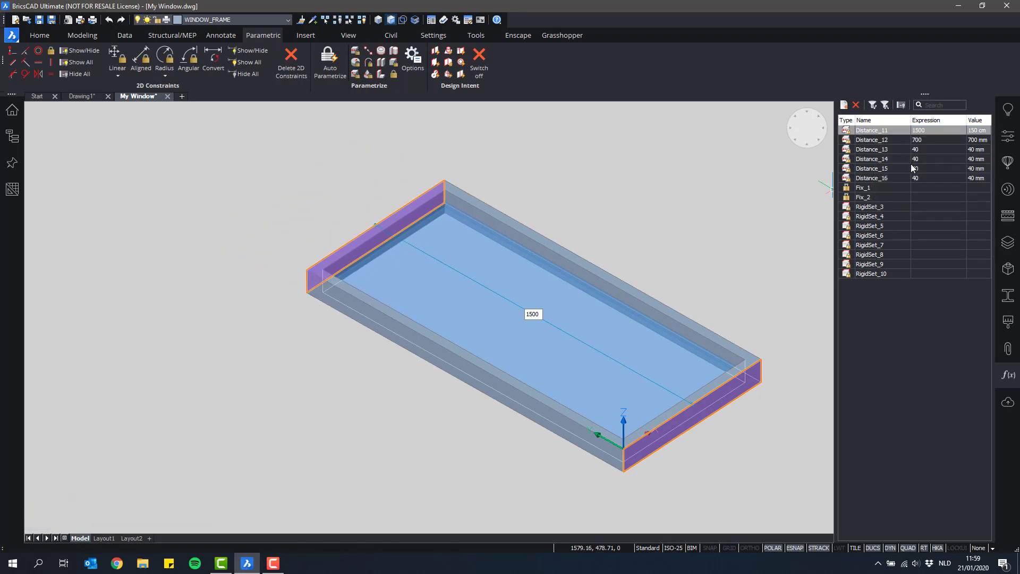
Step: Animate the Distance_12 constraint that controls the window's overall width
click(877, 141)
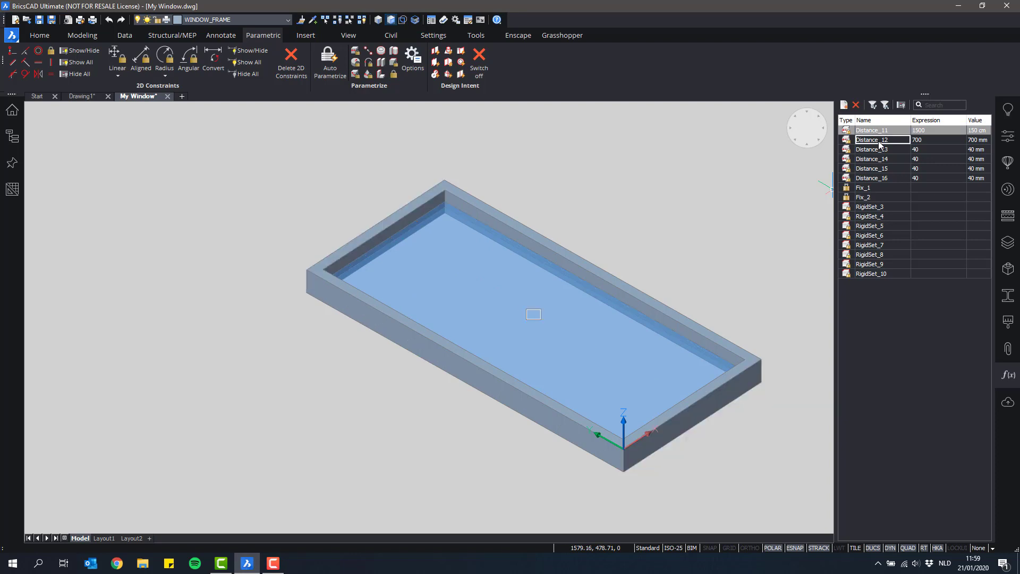
right_click(878, 141)
click(917, 175)
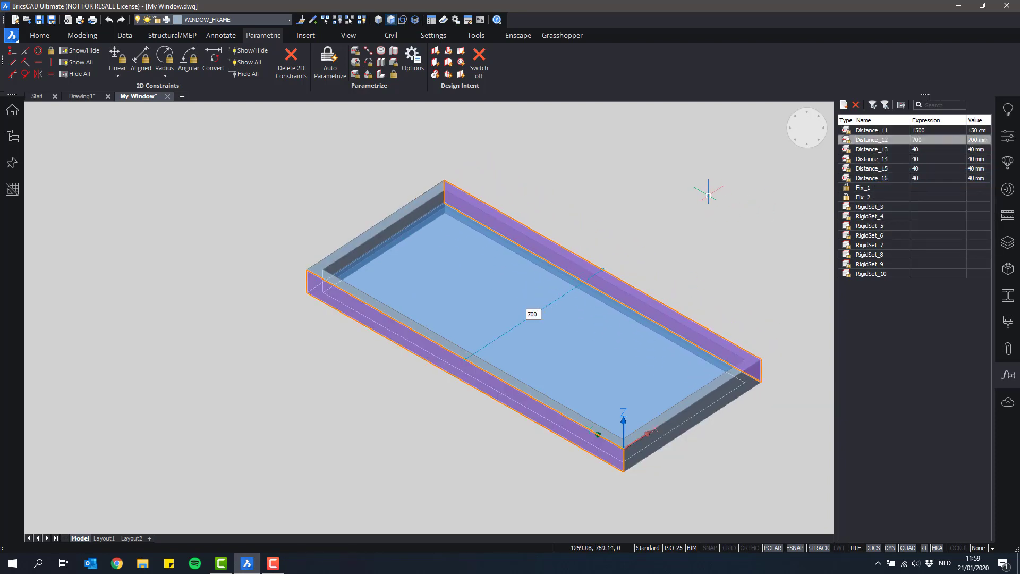
Step: Animate the four frame thickness constraints Distance_13 to Distance_16 together, using a top view of the window
click(873, 149)
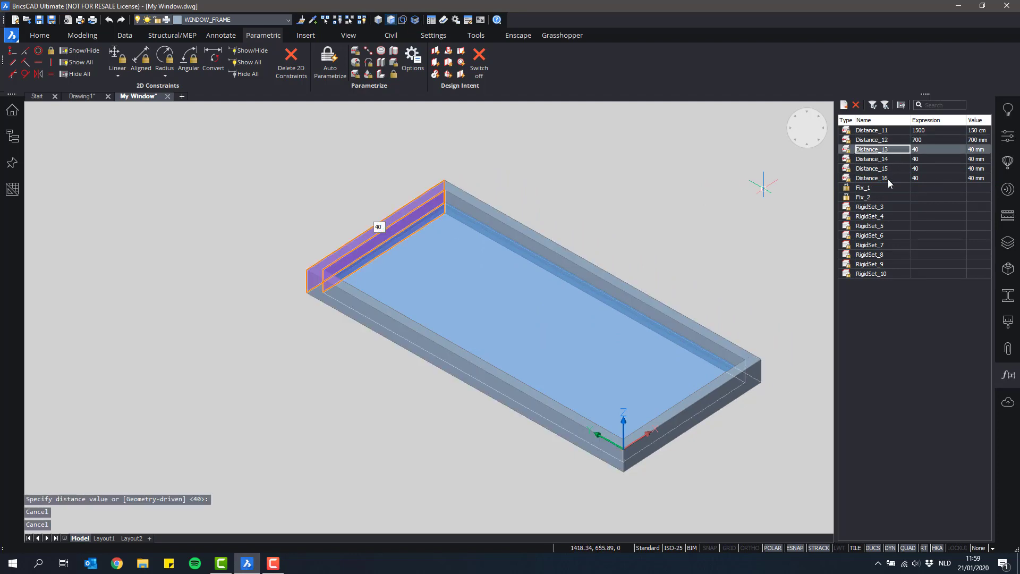
shift+click(888, 179)
click(806, 128)
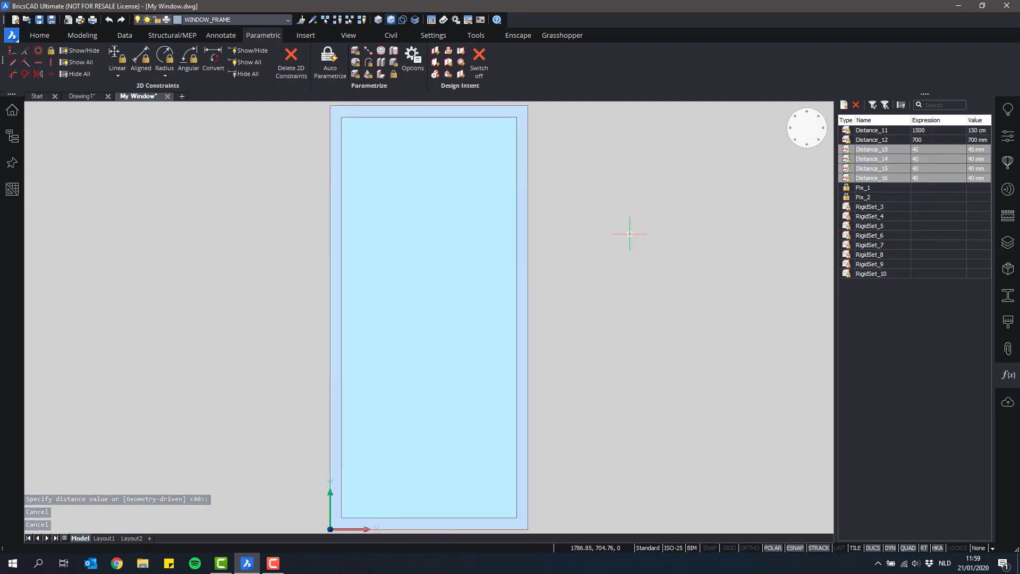
right_click(871, 152)
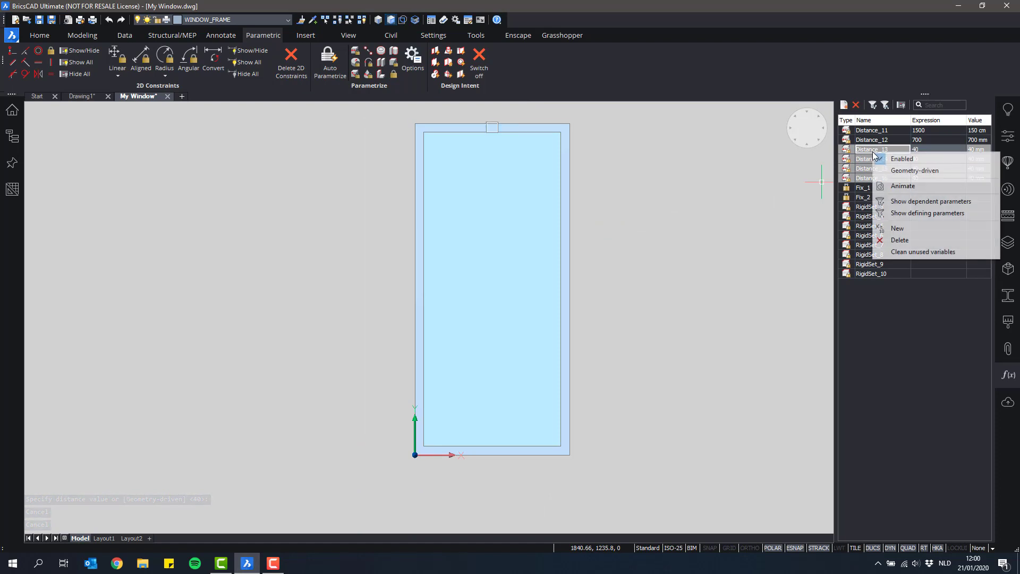
click(907, 186)
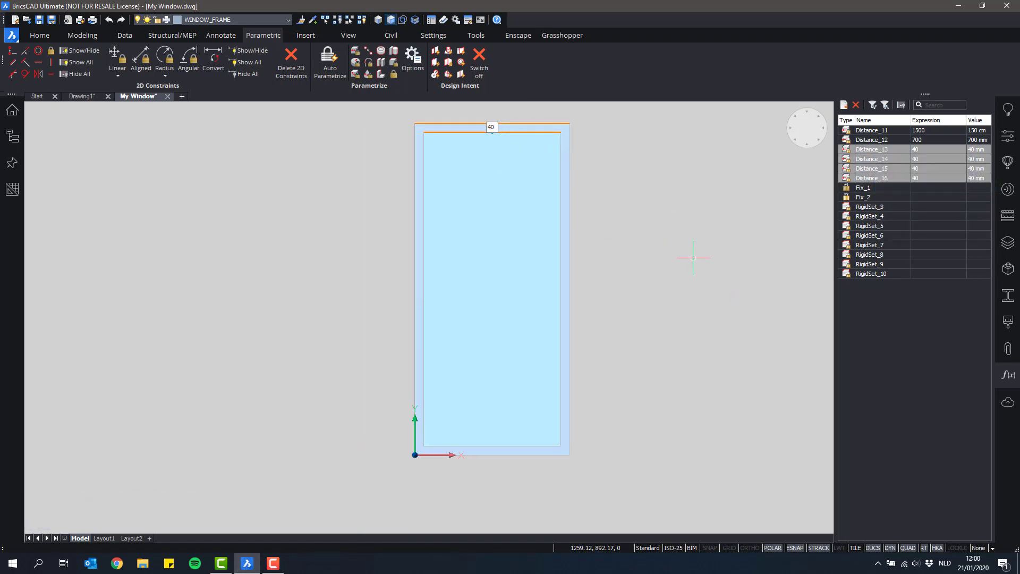
shift+middle_drag(576, 271, 680, 200)
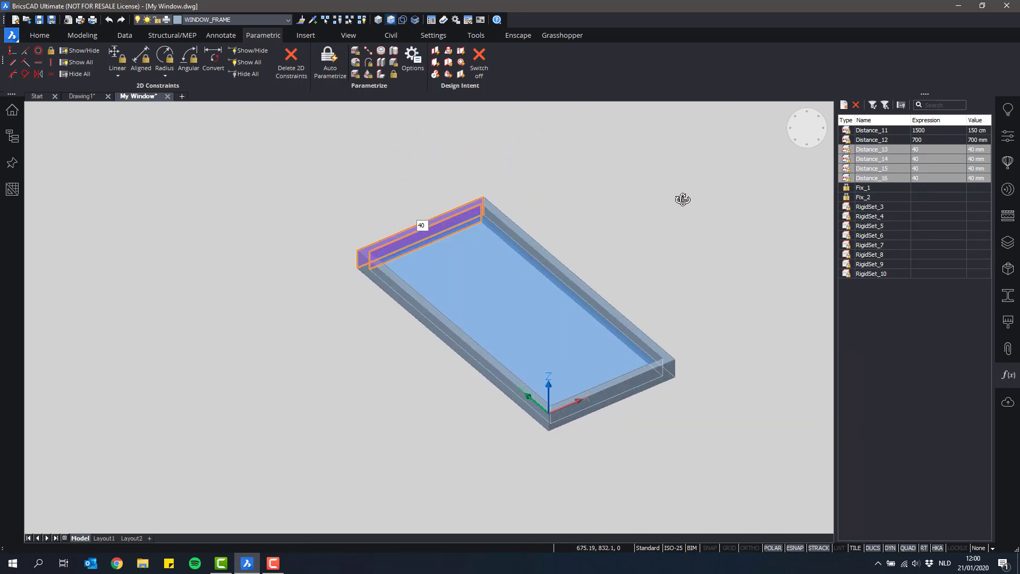
click(527, 176)
click(399, 286)
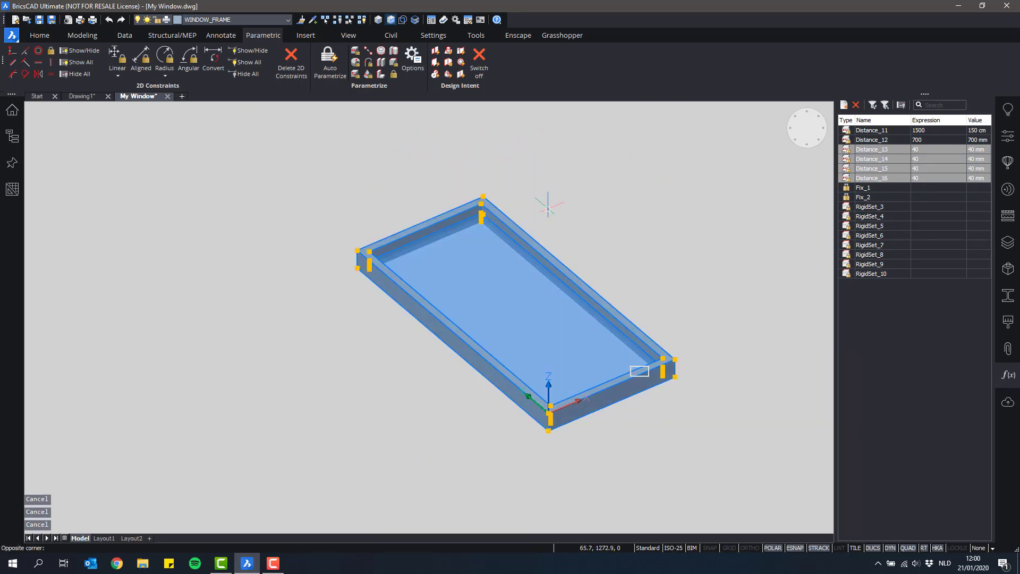
key(Escape)
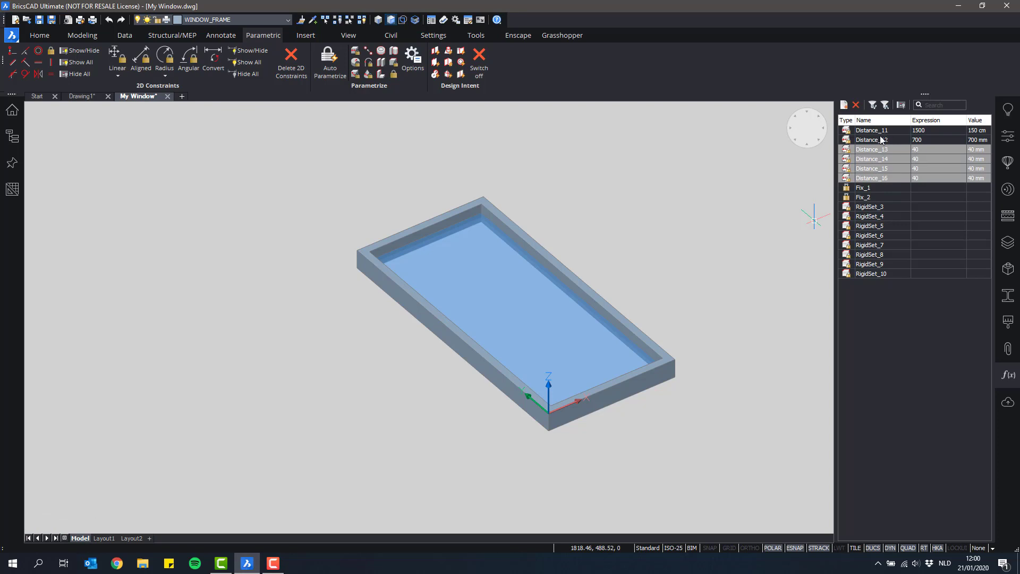
Step: Create a new parameter named H with the expression 1200
scroll(605, 224, up, 2)
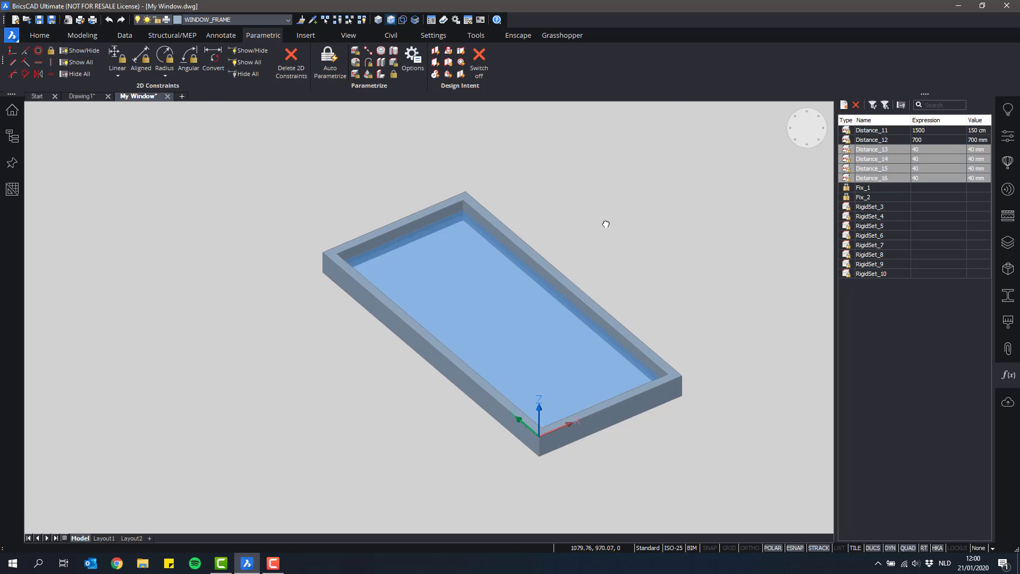
click(844, 106)
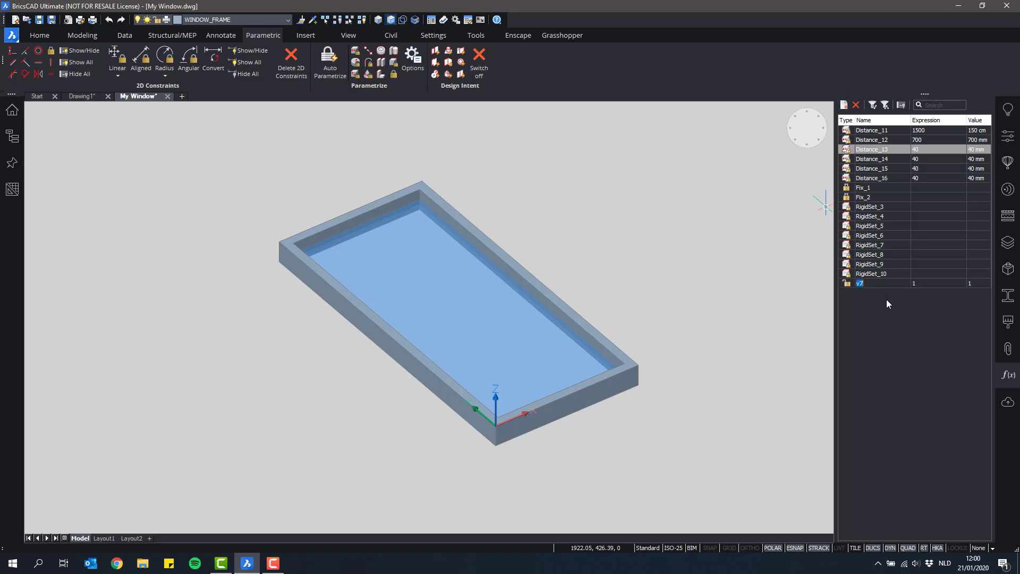
key(Return)
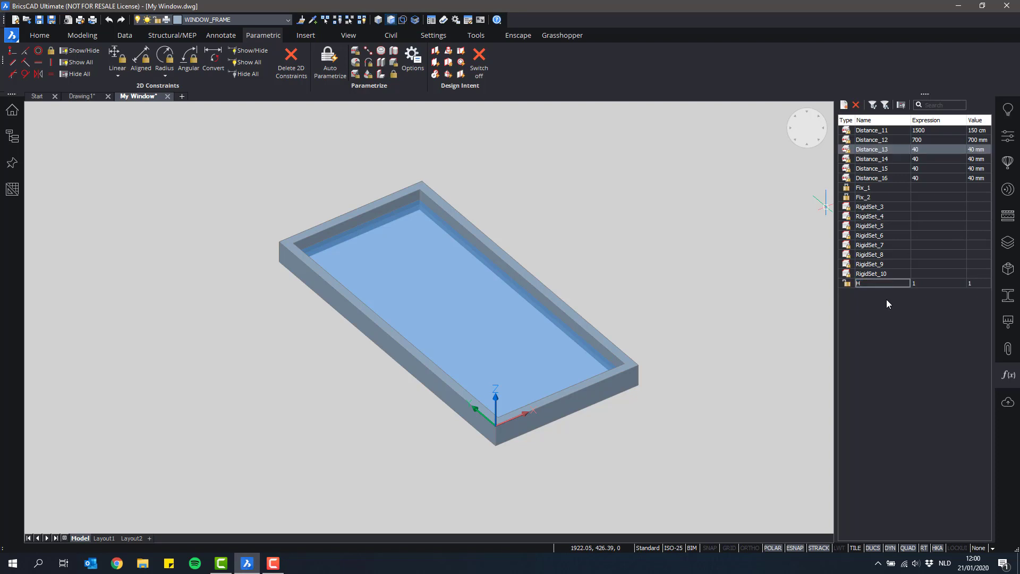
click(920, 283)
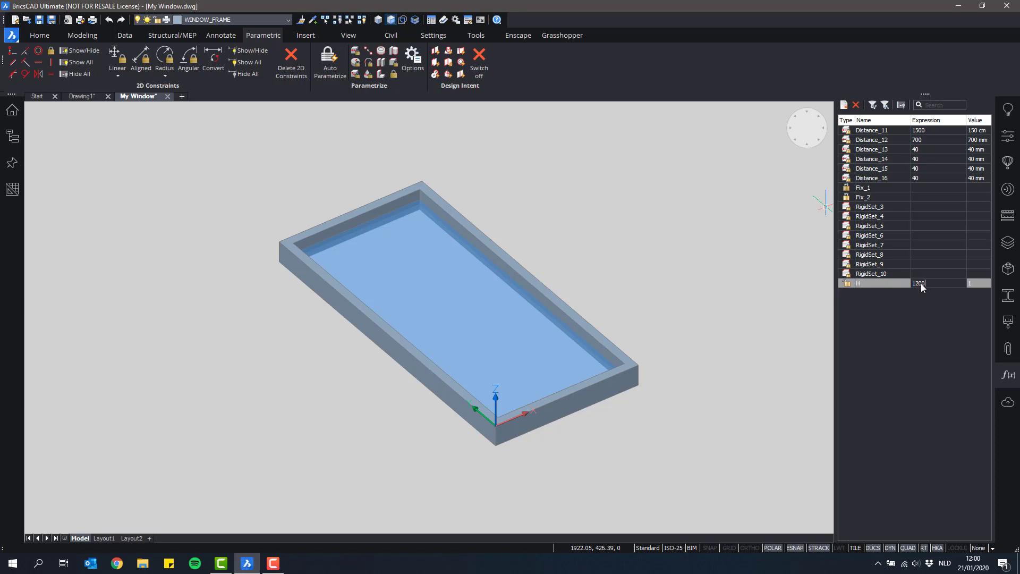
key(Return)
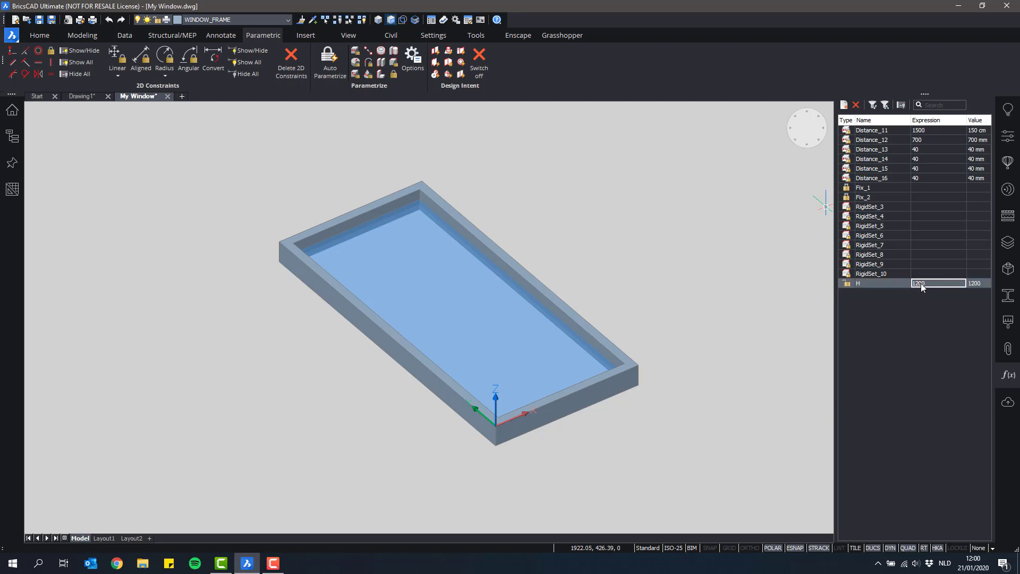
click(861, 282)
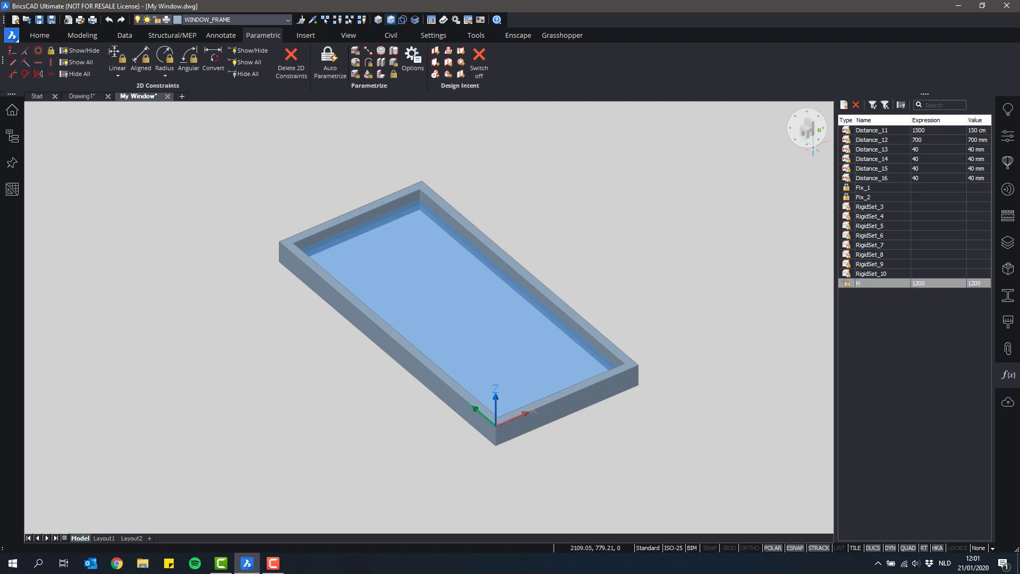
Step: Create a new parameter named W with the expression 800
click(843, 104)
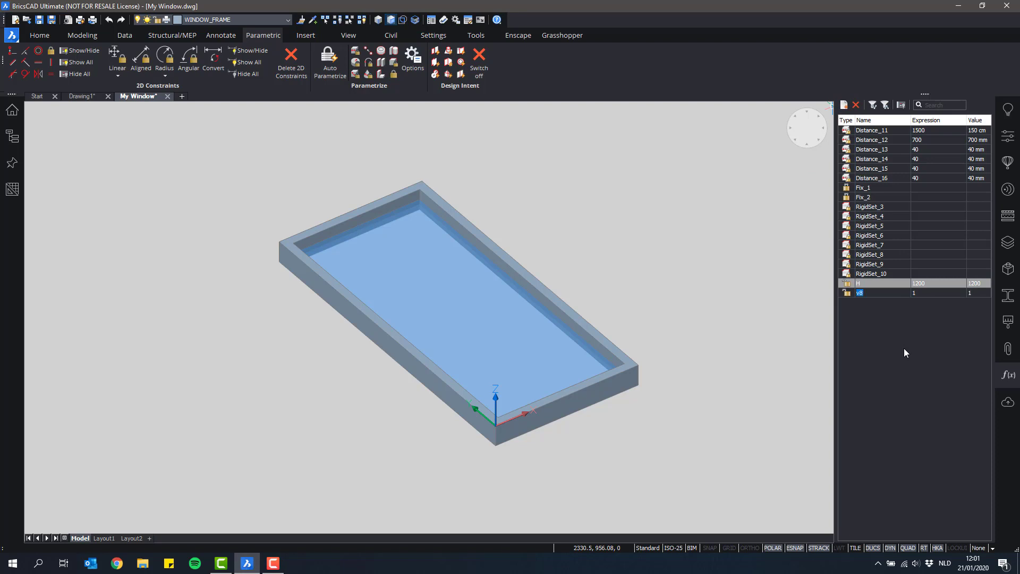
text(W)
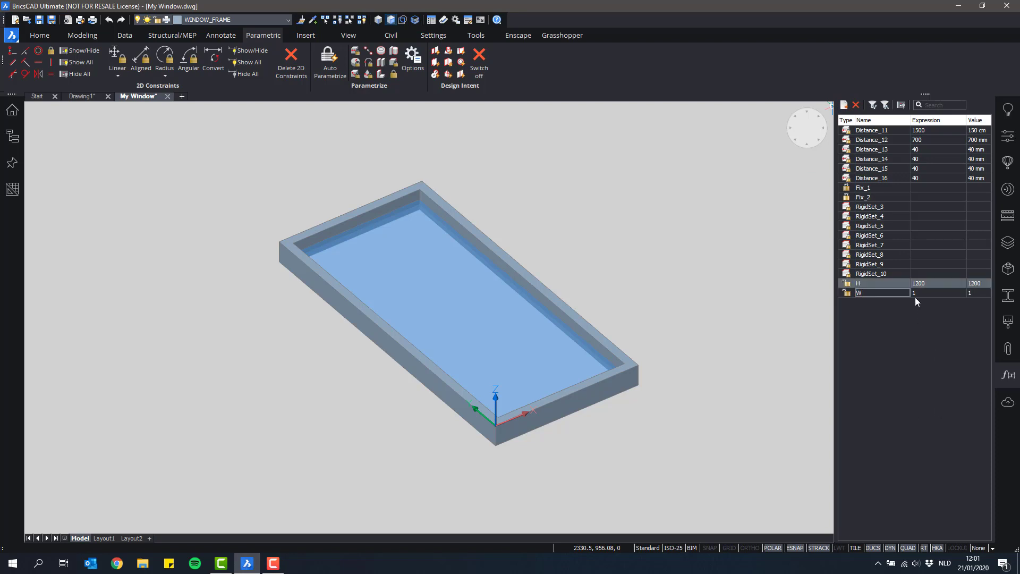
click(915, 292)
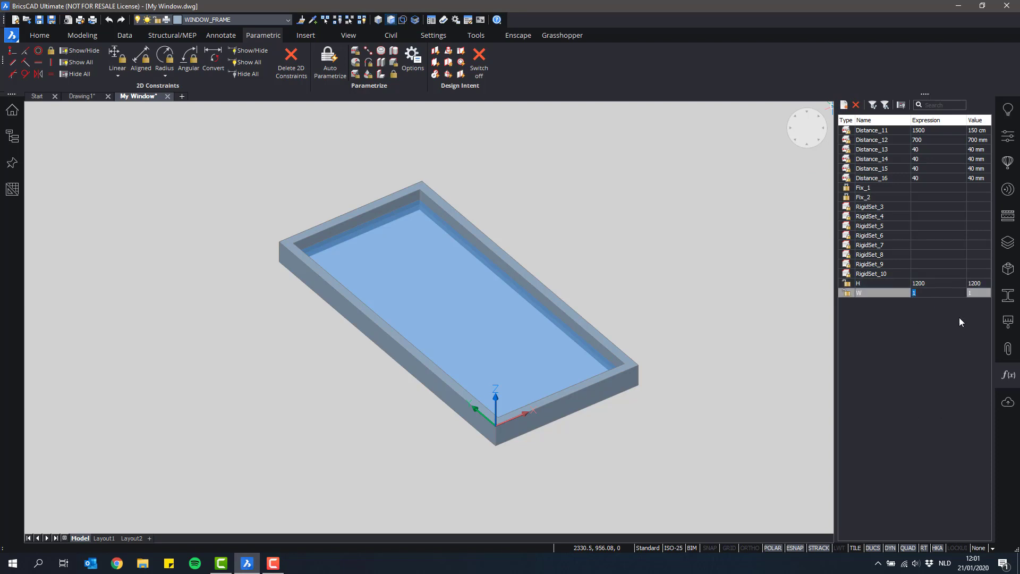
text(800)
key(Return)
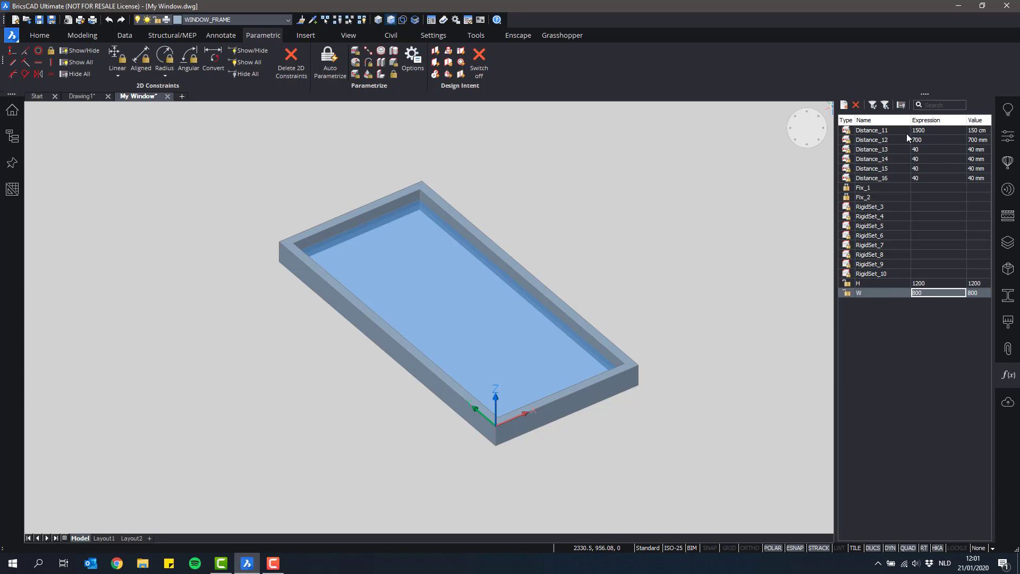
Step: Link the Distance_11 constraint to the parameter H, and set the expression of H to 1500
click(925, 130)
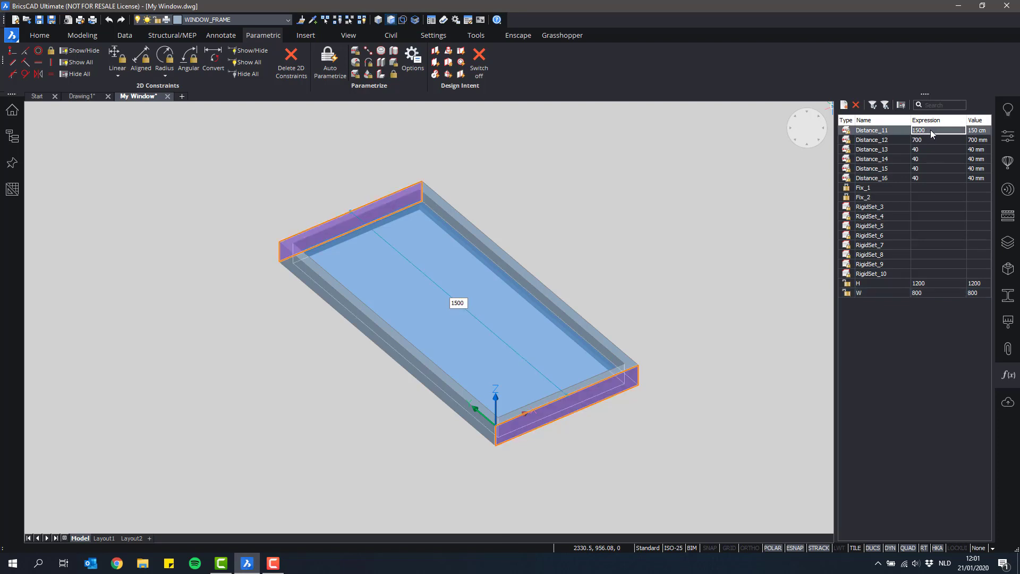
double_click(930, 129)
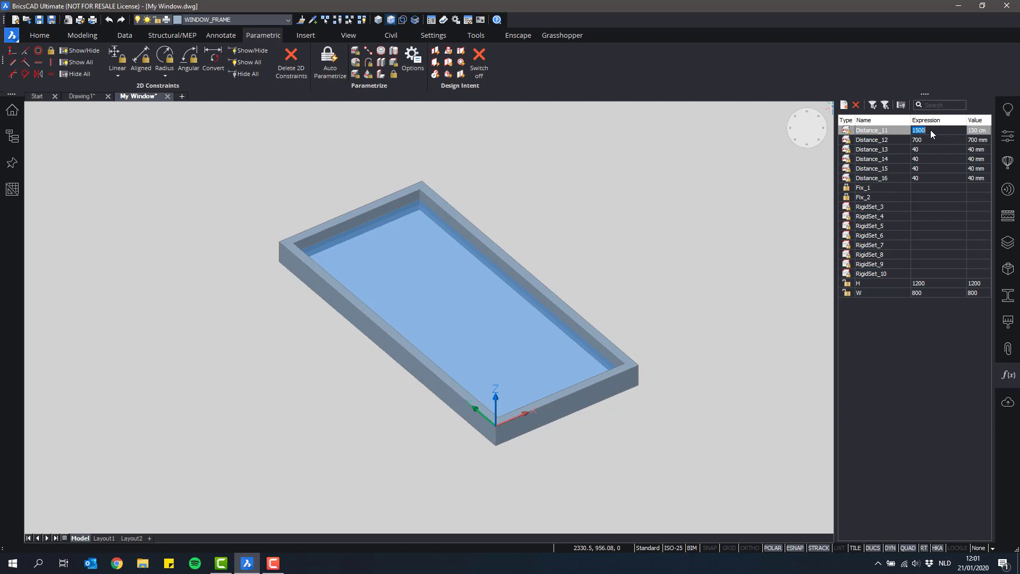
text(H)
key(Return)
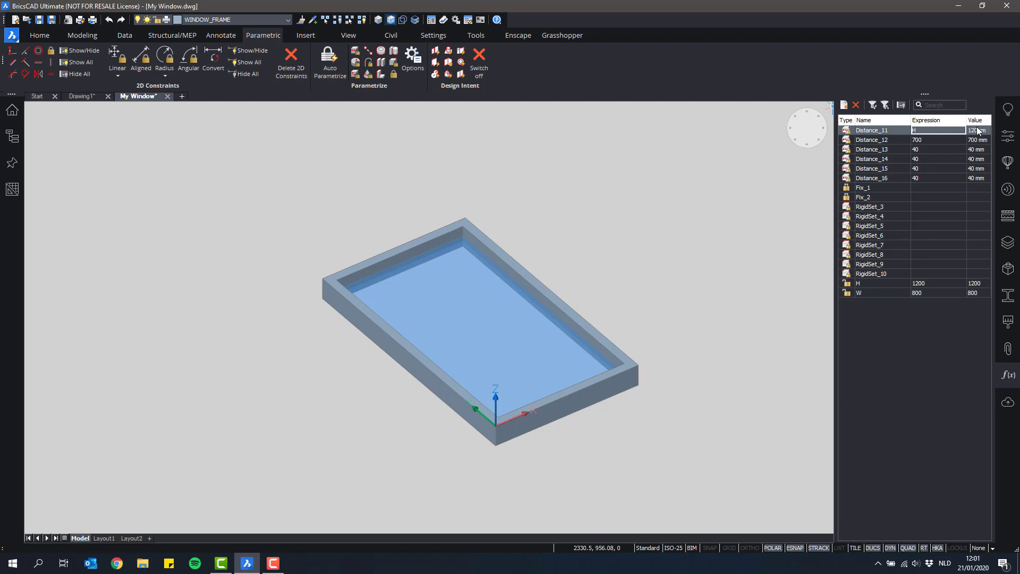
click(925, 284)
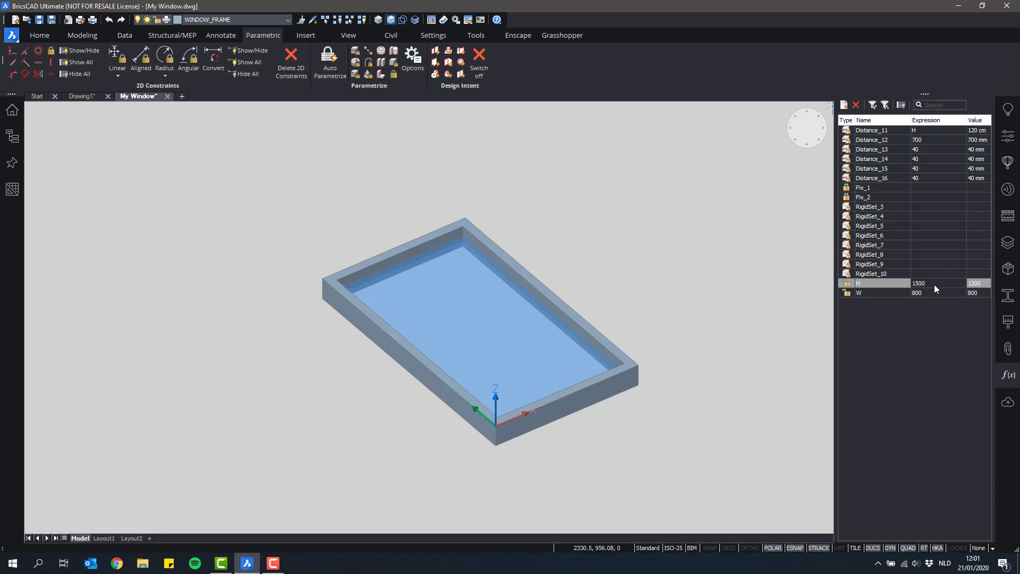
key(Return)
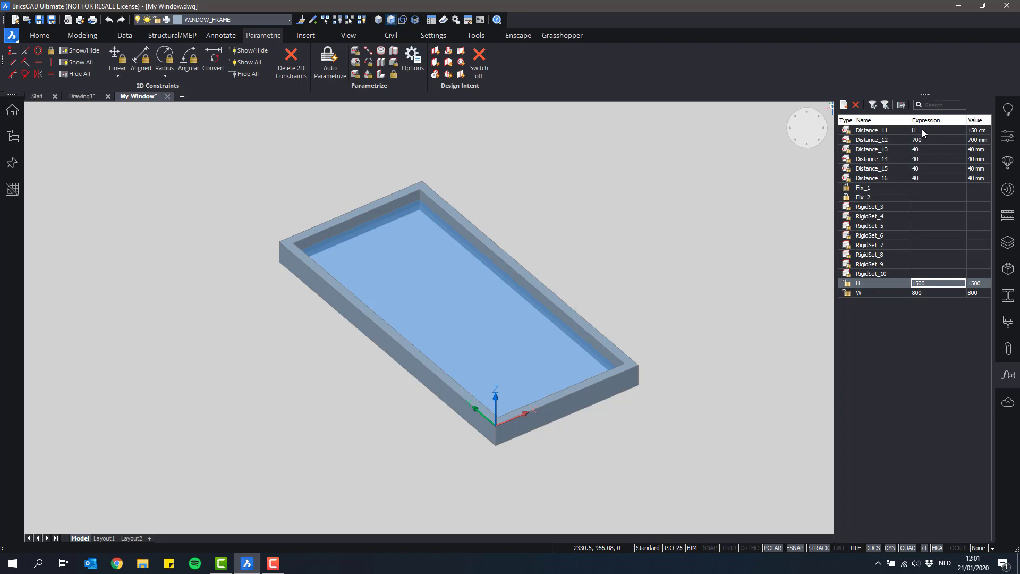
Step: Set the expression of the Distance_12 width constraint to the parameter W
double_click(924, 140)
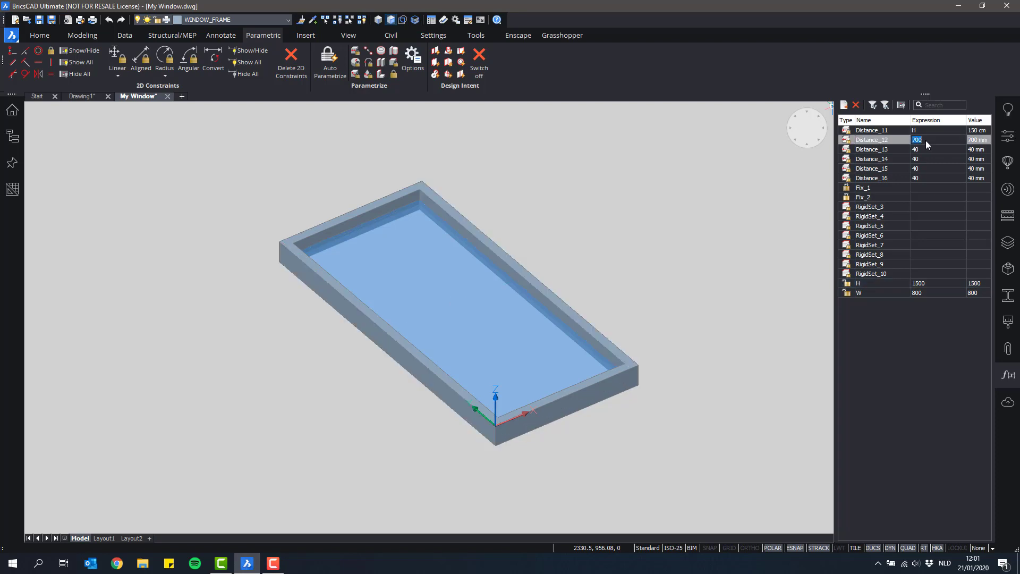
key(Return)
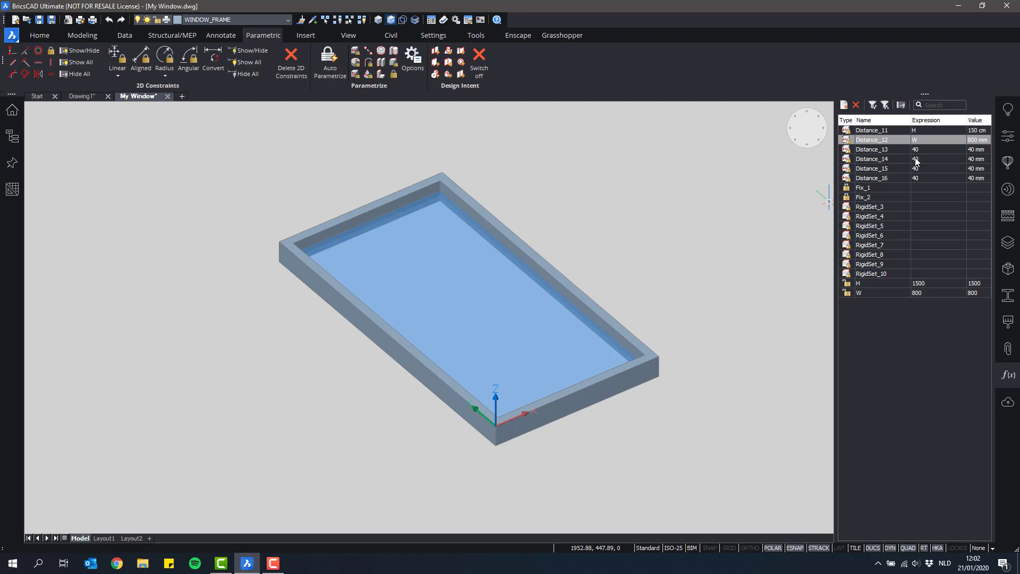
Step: Create a new parameter named FrameThickness with the expression 60
click(845, 106)
text(Frae)
text(meThi)
text(ckness)
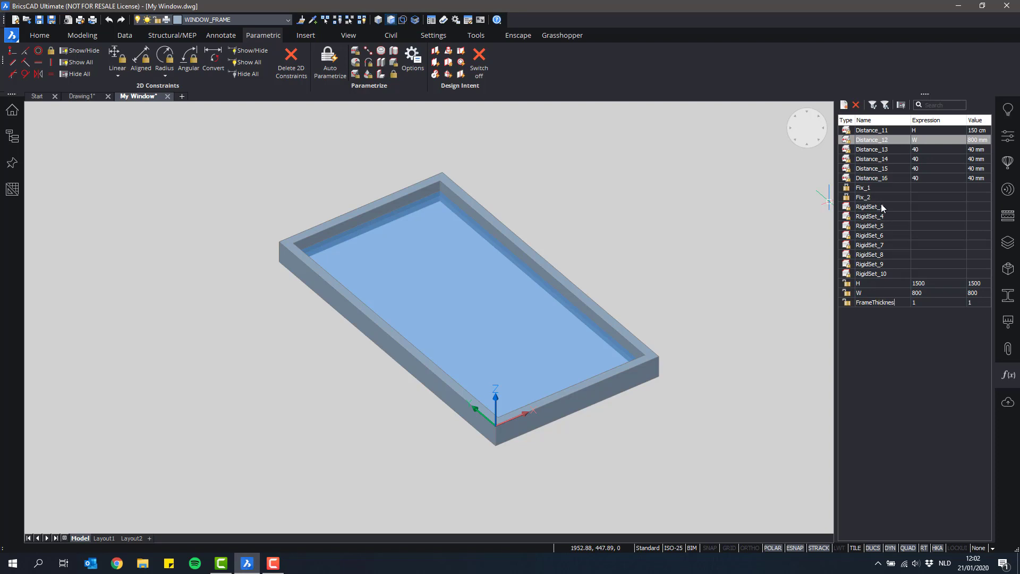
key(Return)
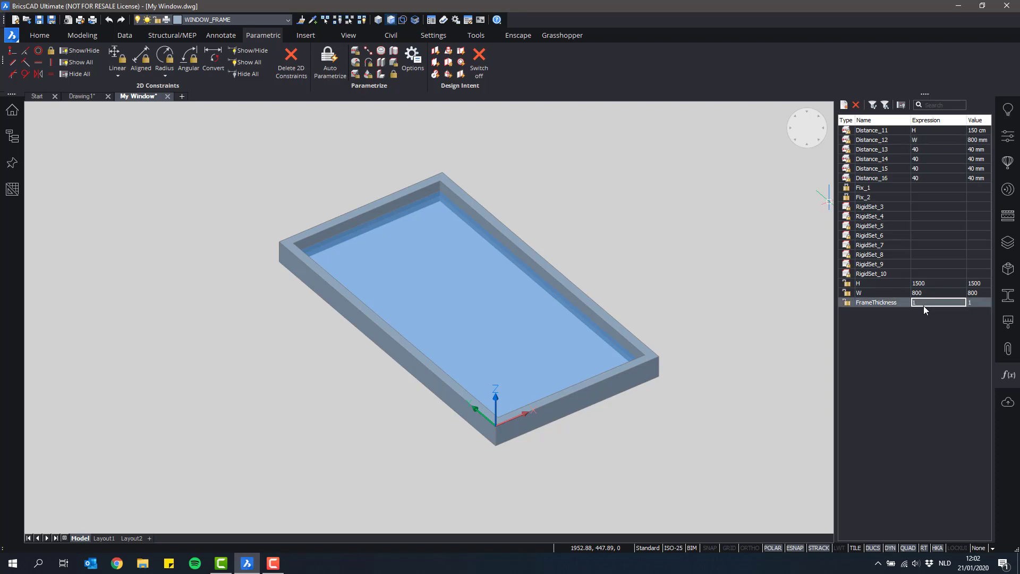
click(932, 302)
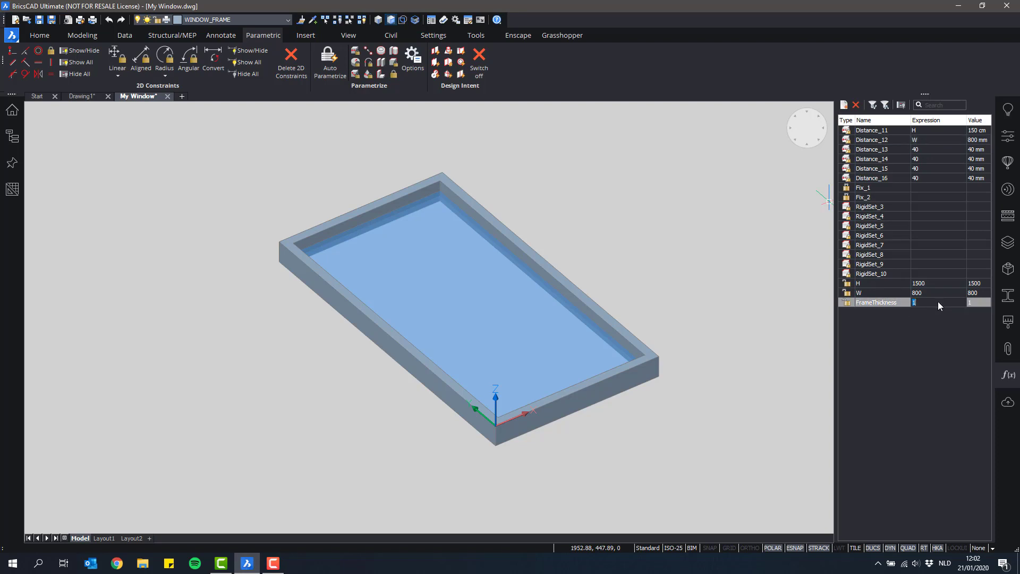
text(60)
key(Return)
Step: Set the expression of the Distance_13 frame constraint to the parameter FrameThickness
click(926, 149)
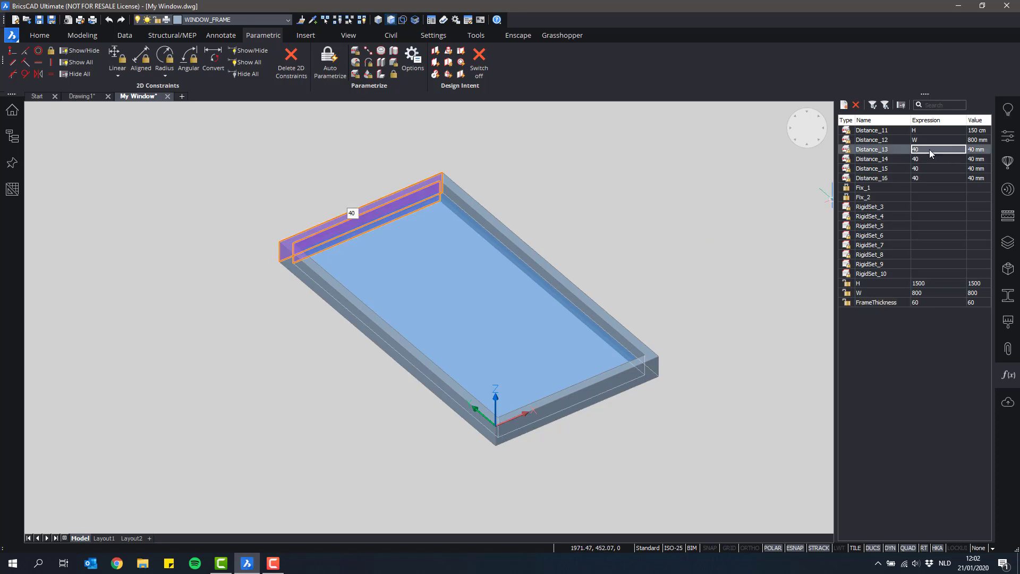
click(929, 148)
text(Fra)
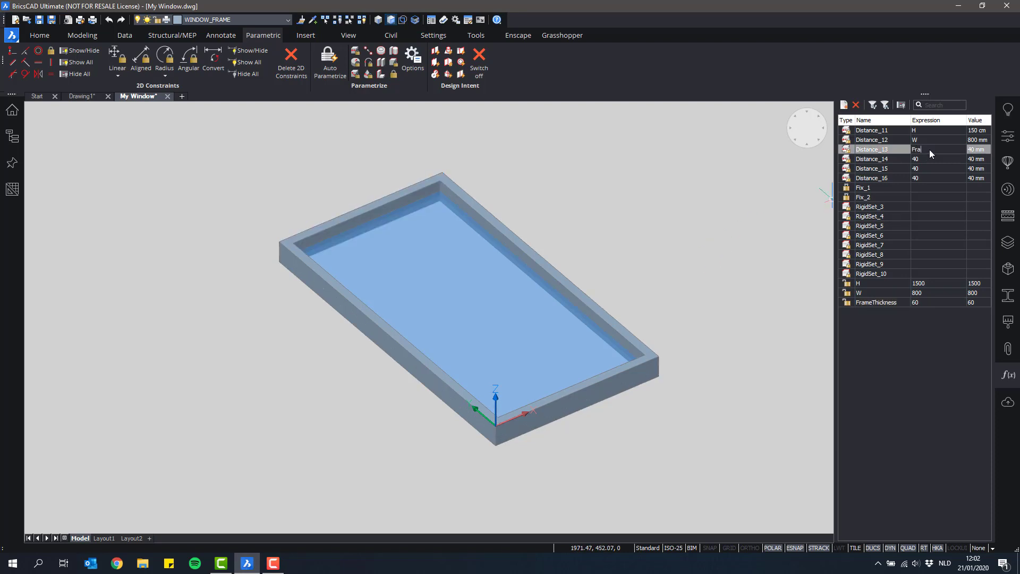
text(meThickness)
double_click(929, 151)
key(Return)
Step: Set the expression of the Distance_14 frame constraint to the parameter FrameThickness
click(930, 159)
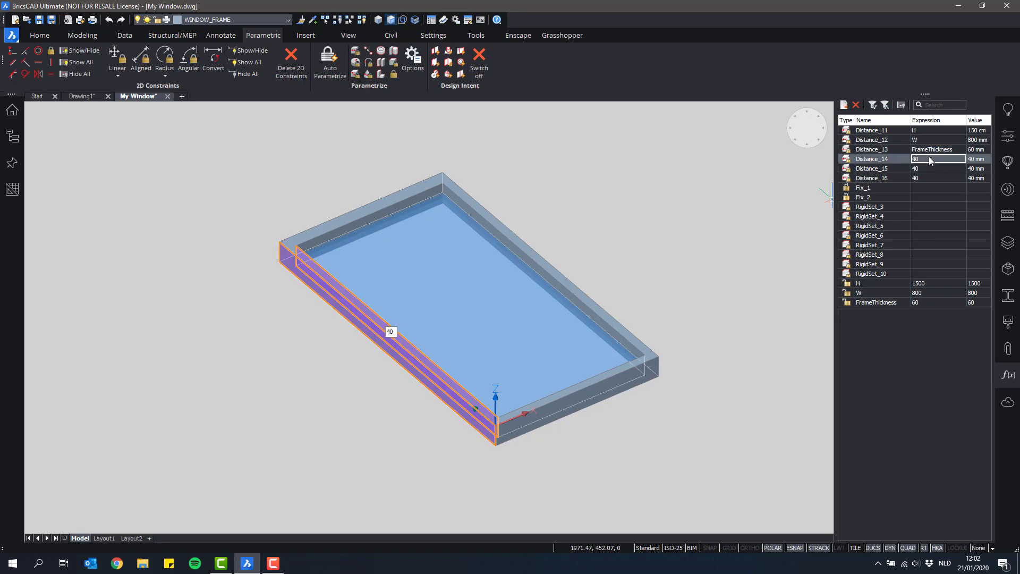
double_click(930, 158)
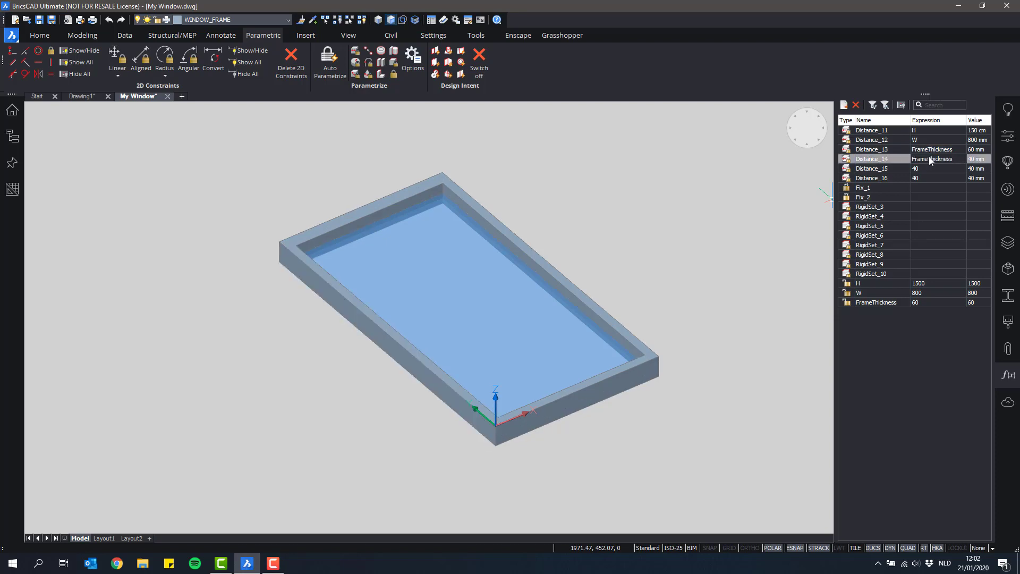
Step: Set the expressions of the Distance_14, Distance_15 and Distance_16 constraints to FrameThickness
key(Return)
click(926, 169)
double_click(926, 168)
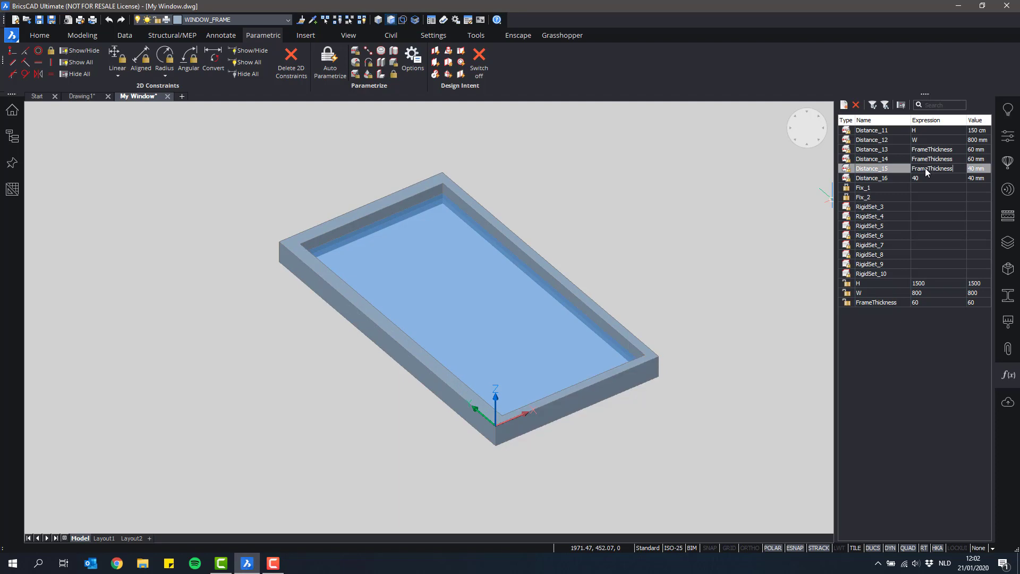
text(FrameThickness)
key(Return)
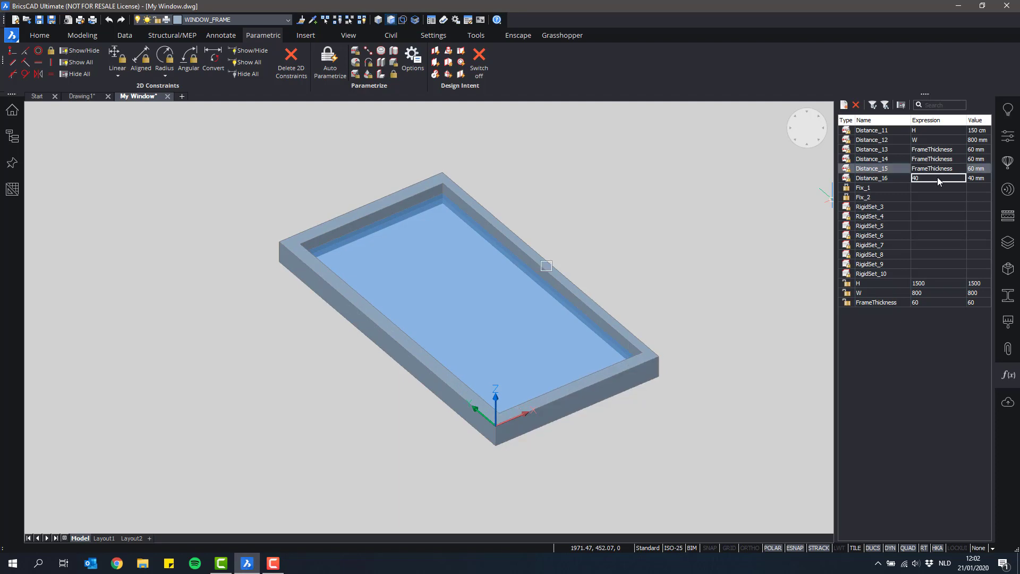
double_click(937, 177)
text(FrameThickness)
key(Return)
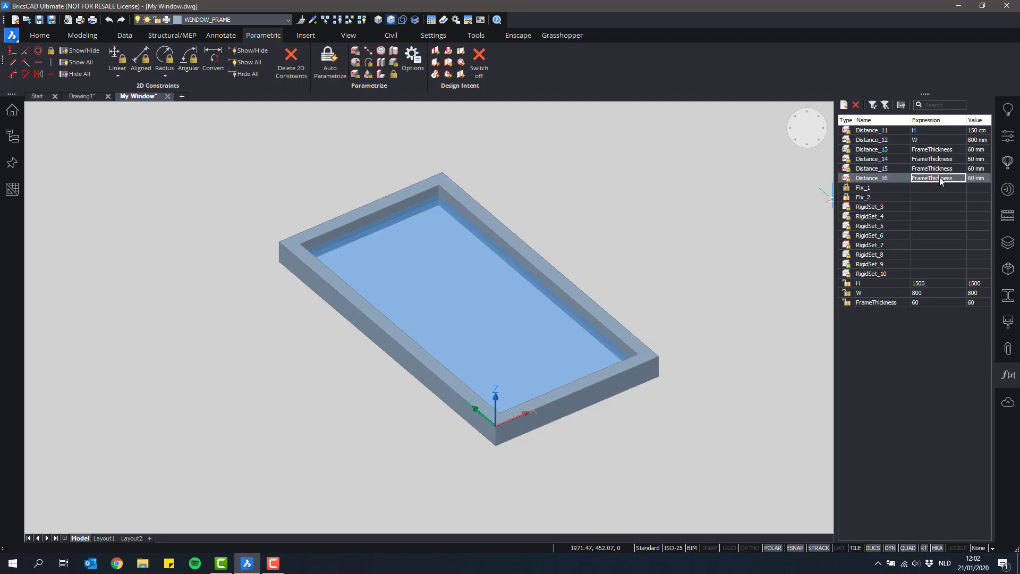
Step: View the window from above and animate the FrameThickness parameter twice to check how the frame responds
click(806, 128)
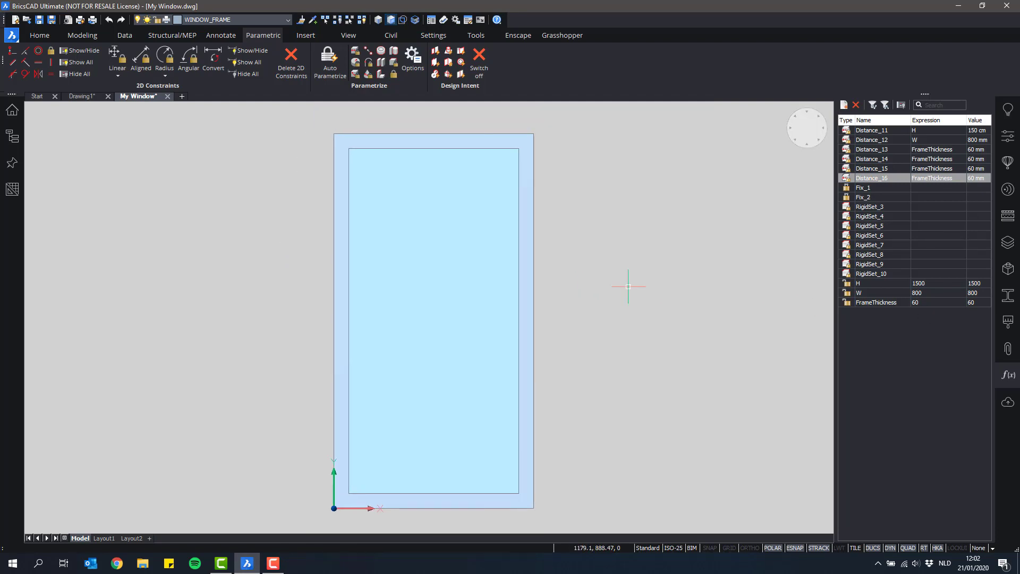
double_click(884, 301)
right_click(884, 302)
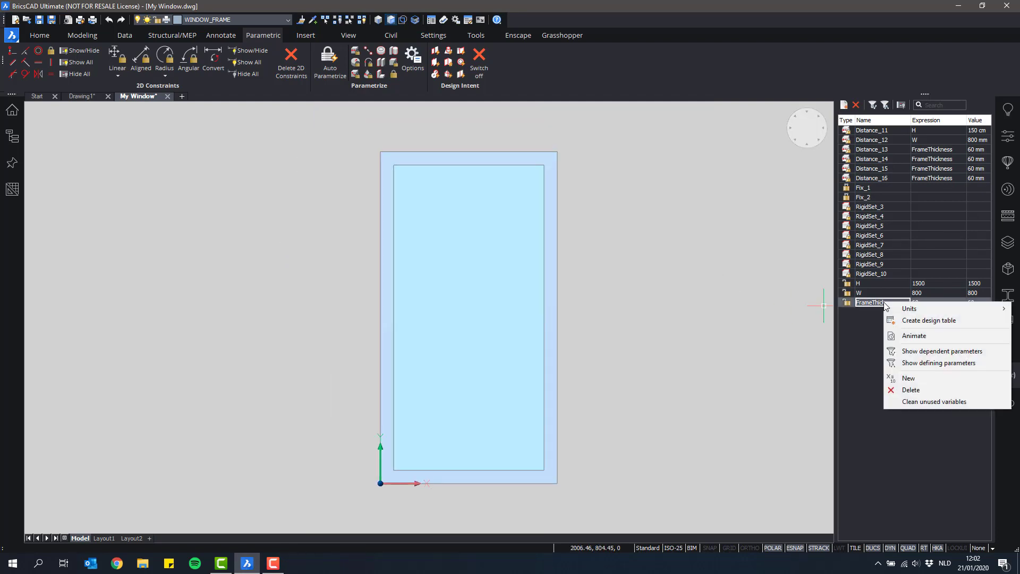
click(917, 335)
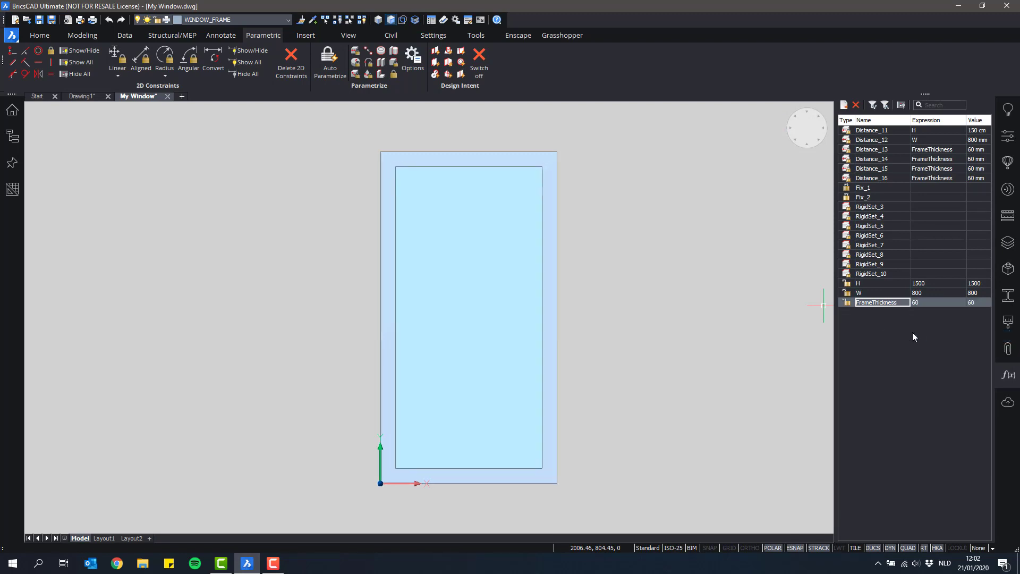
right_click(881, 302)
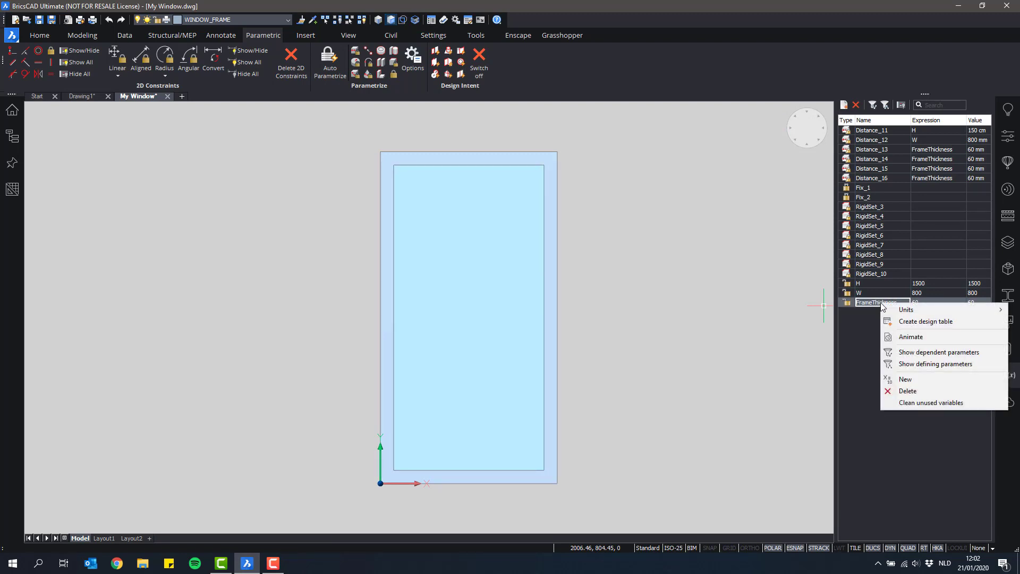
click(912, 338)
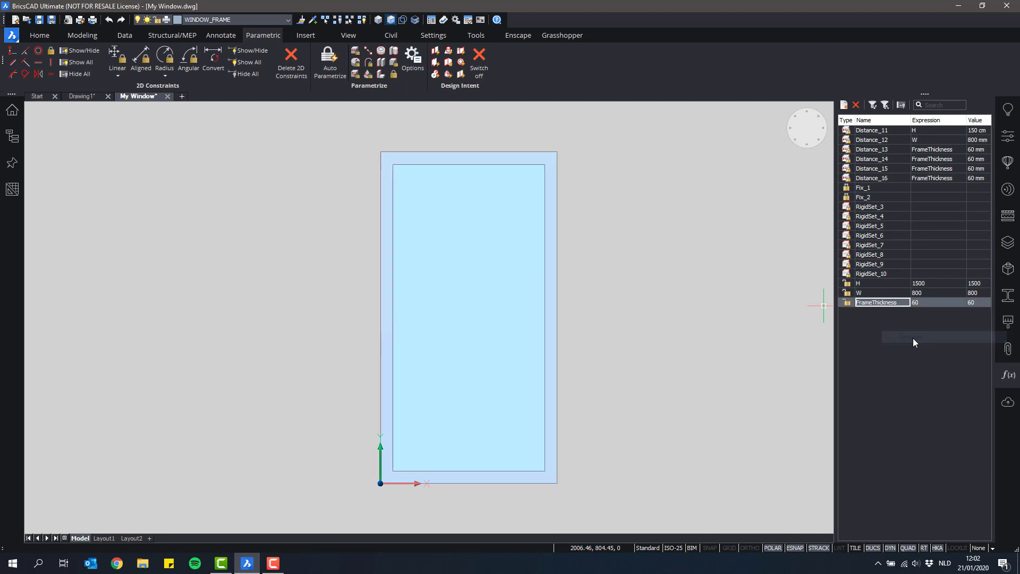
Step: Set the FrameThickness parameter to 20 and inspect the frame in 3D
click(927, 303)
double_click(923, 302)
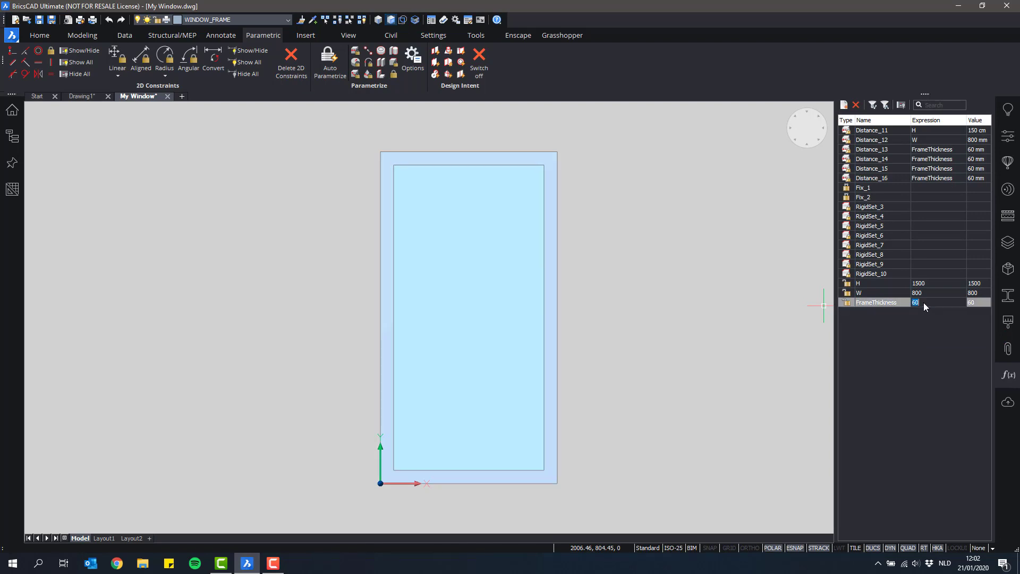
key(Return)
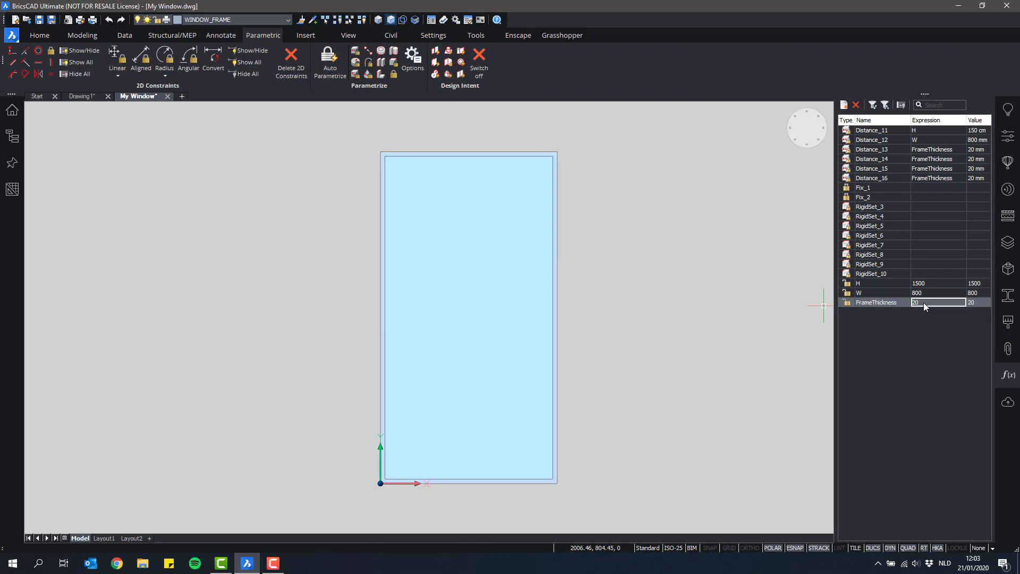
mouse_move(793, 291)
shift+middle_down()
mouse_move(669, 284)
mouse_move(696, 255)
mouse_move(737, 246)
mouse_move(751, 254)
shift+middle_up()
scroll(666, 260, up, 2)
middle_drag(641, 274, 678, 264)
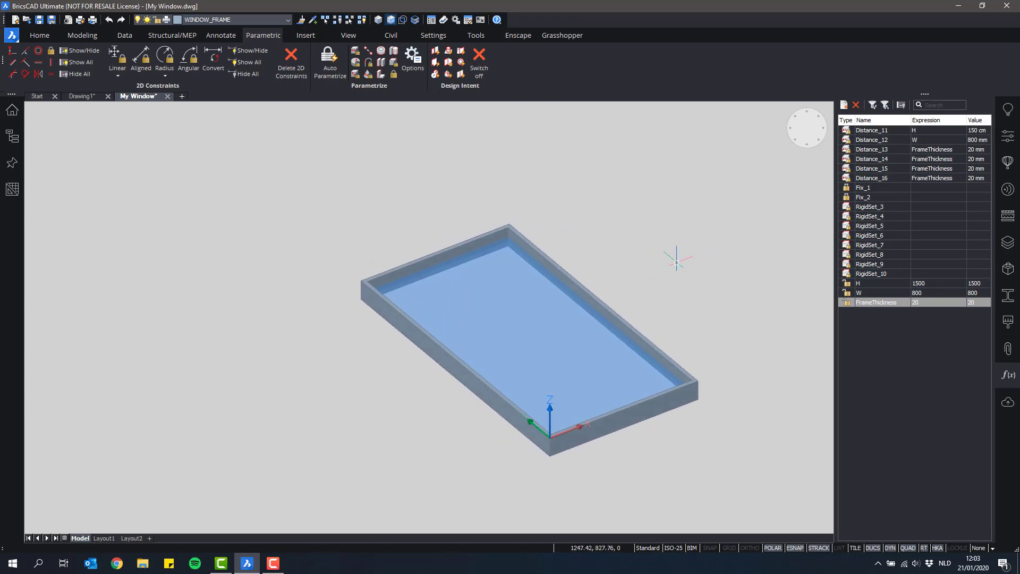
shift+middle_drag(703, 257, 656, 186)
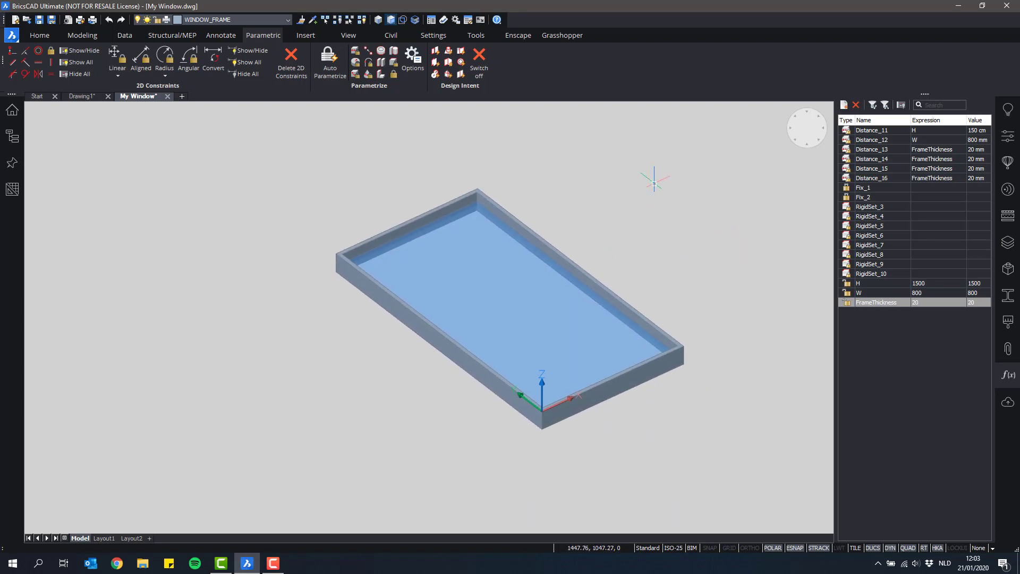
Step: Open the Windows category of the component library and browse its components
click(1011, 163)
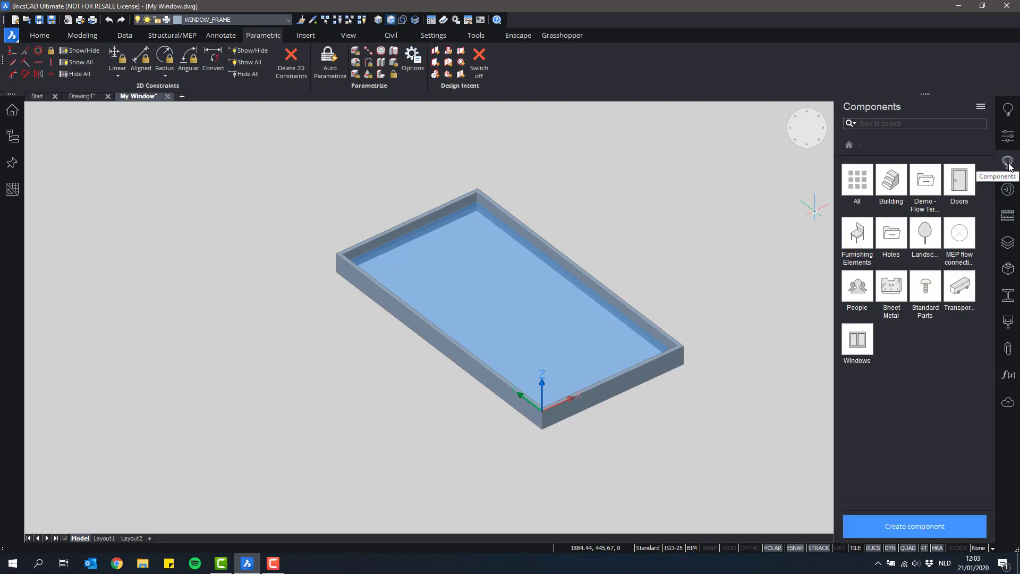
middle_drag(722, 232, 664, 221)
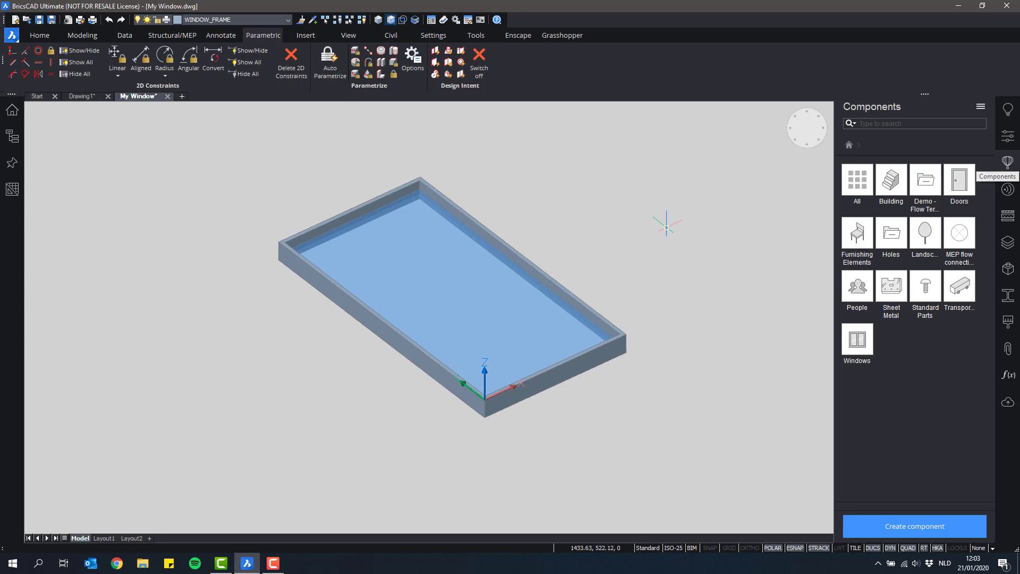
click(857, 342)
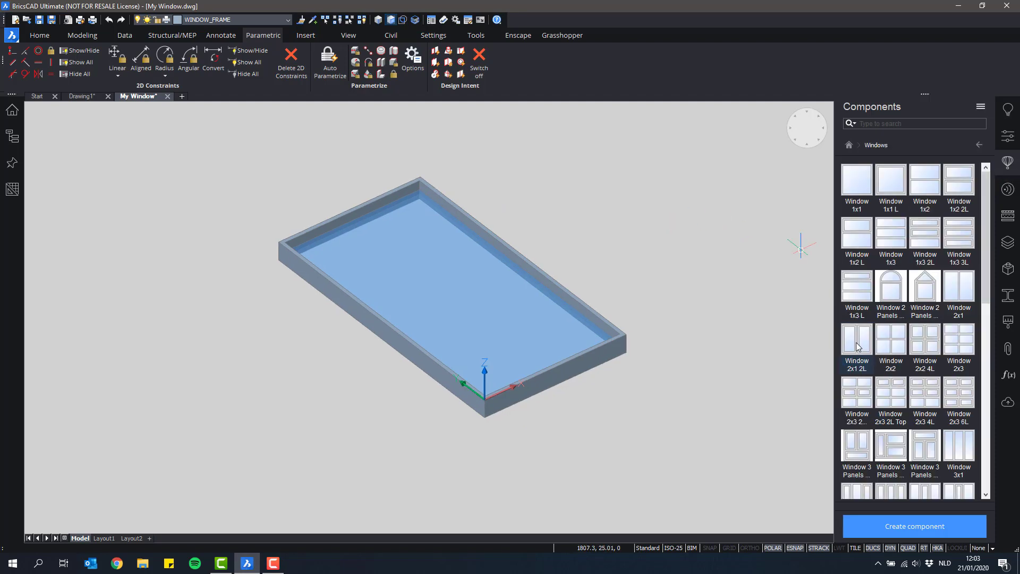
scroll(926, 279, down, 6)
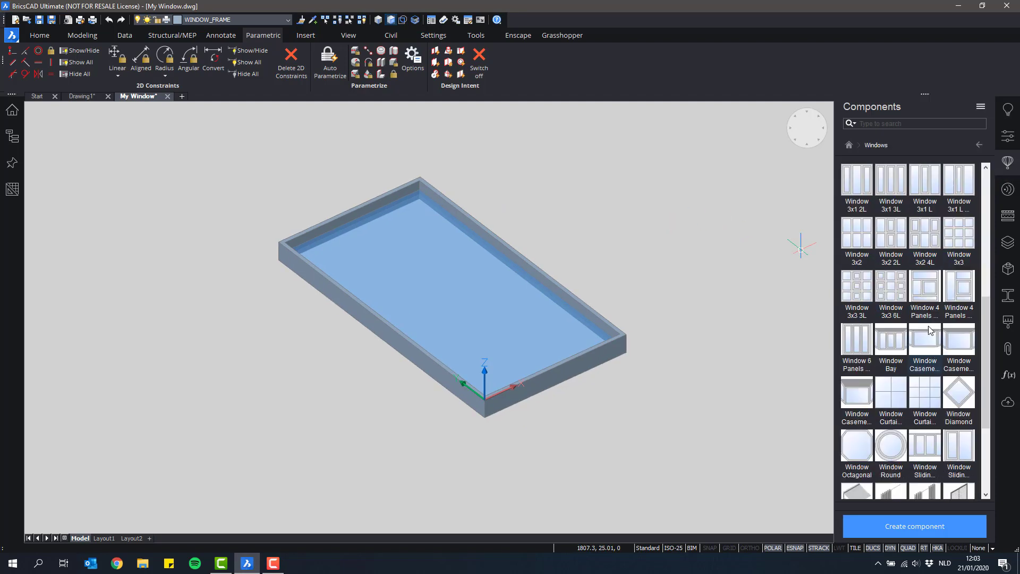
Step: Create a component named MyWin2 from the whole drawing in the Windows category
click(924, 532)
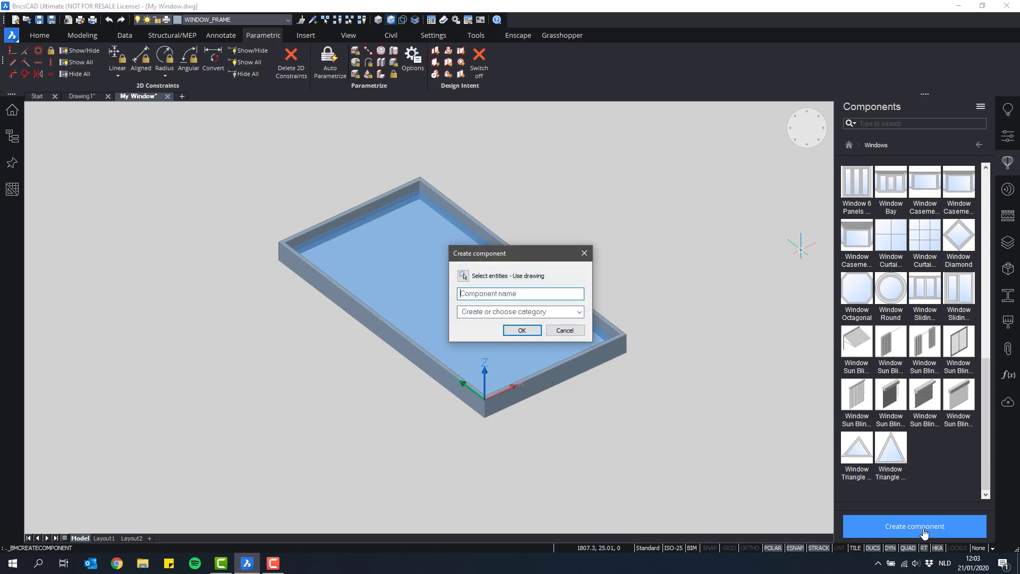
text(MyWin1)
click(529, 311)
click(579, 313)
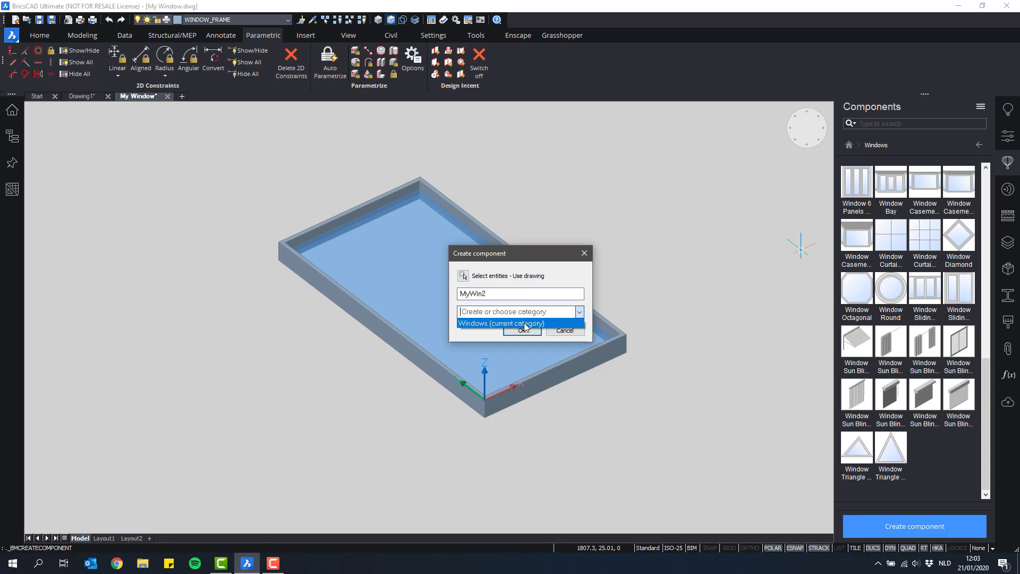
click(512, 321)
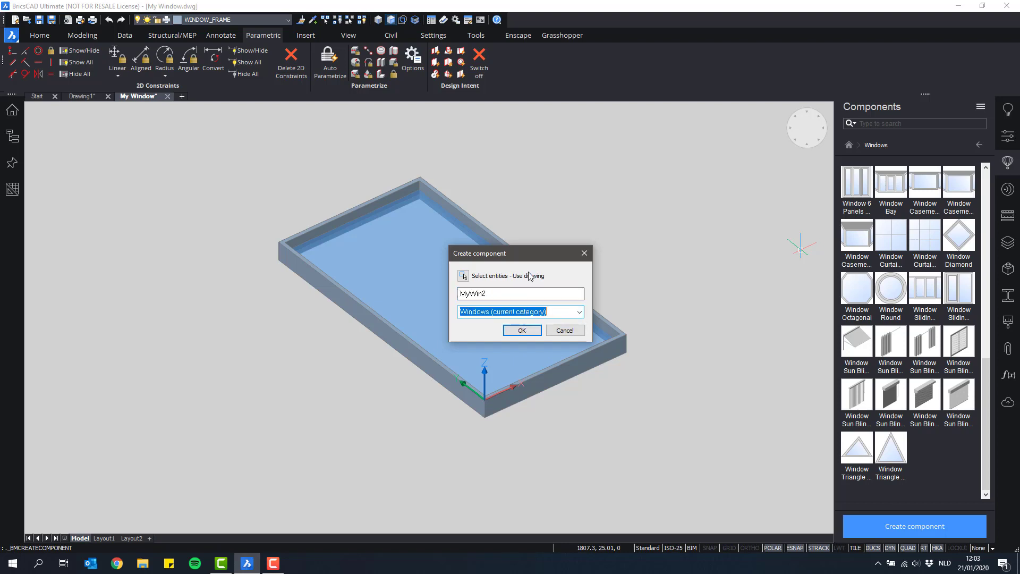
click(522, 331)
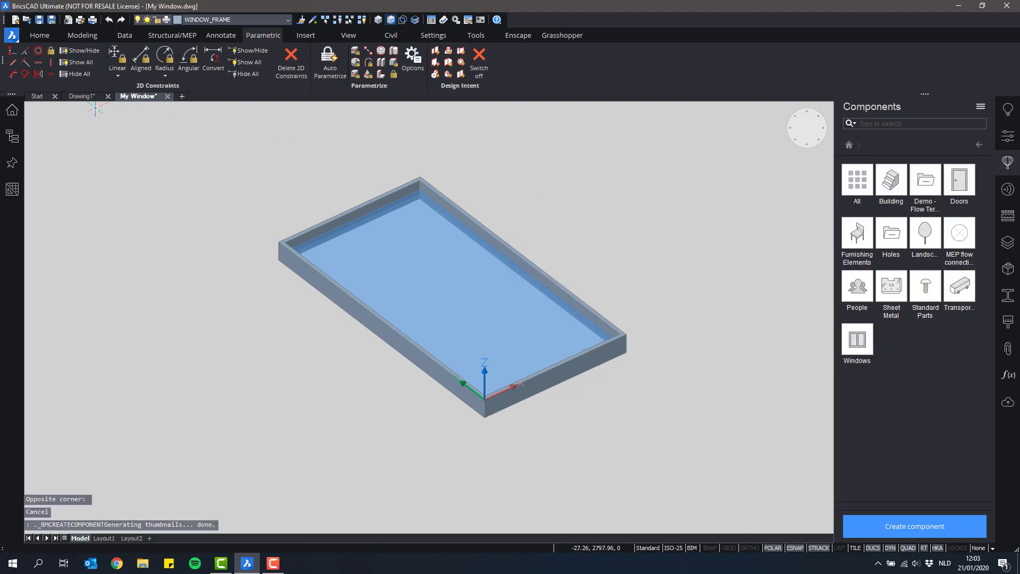
Step: Start a new drawing and create a rectangular room from the origin with Quickdraw
click(182, 96)
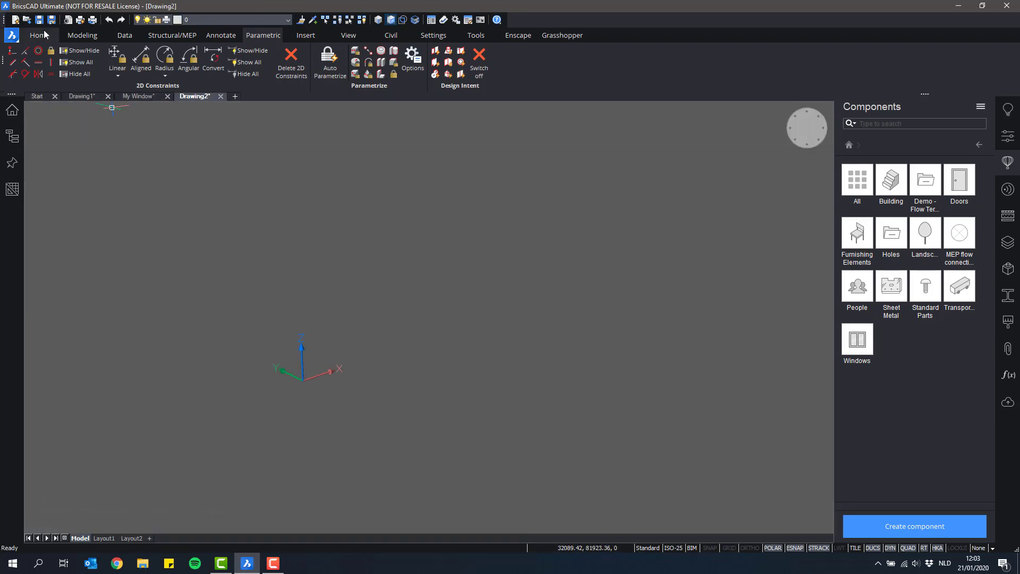
click(39, 35)
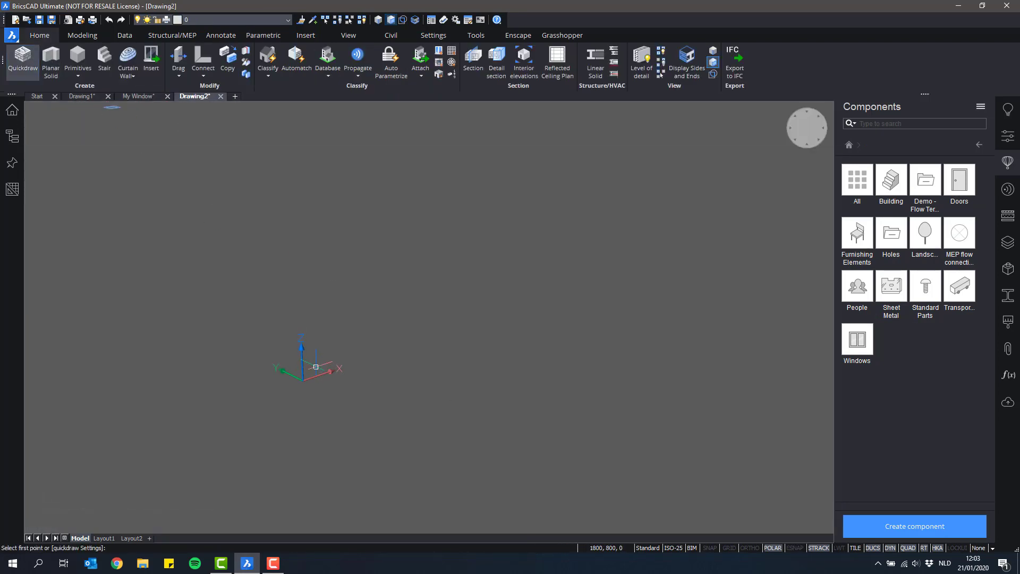
click(304, 380)
click(359, 271)
scroll(338, 313, up, 3)
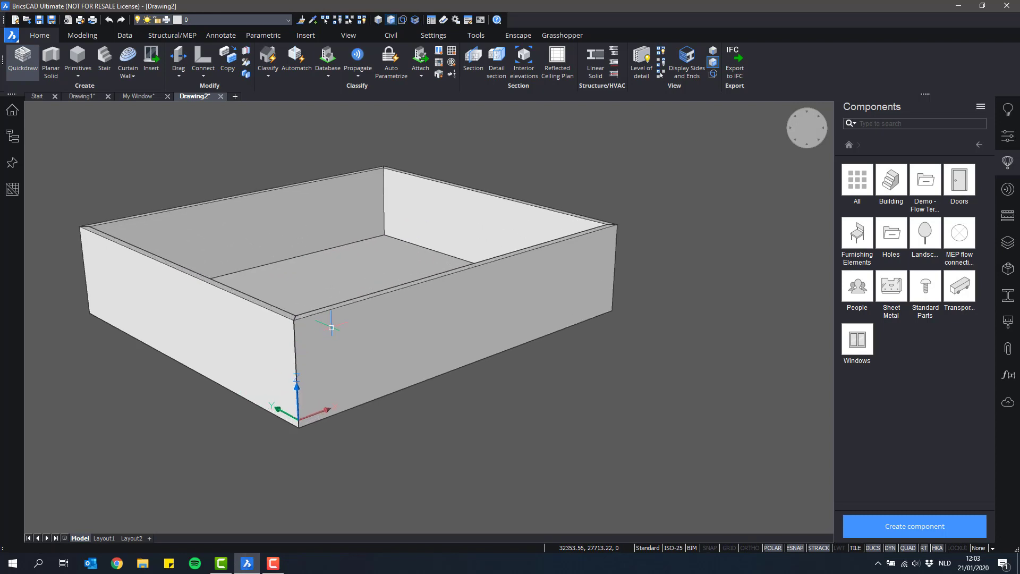
Step: Insert the MyWin2 window into the room's front wall, about 390 cm from its left end and 950 mm above its base
click(870, 345)
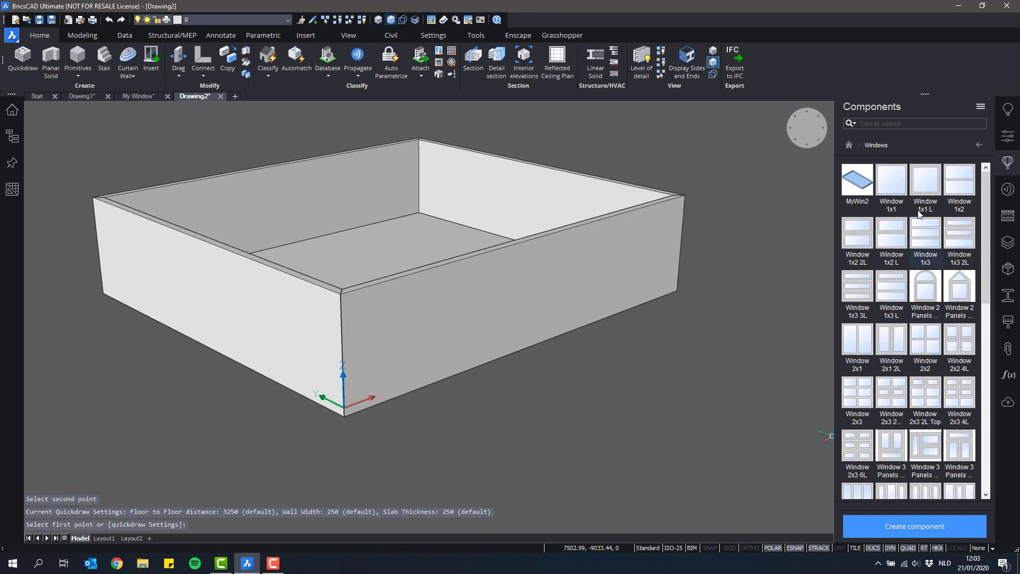
click(864, 183)
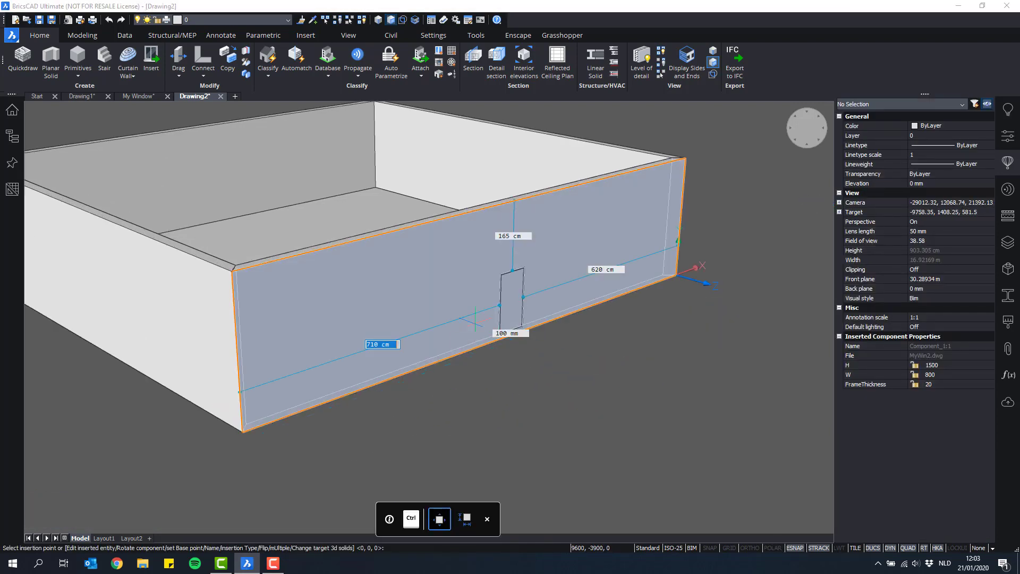
click(401, 274)
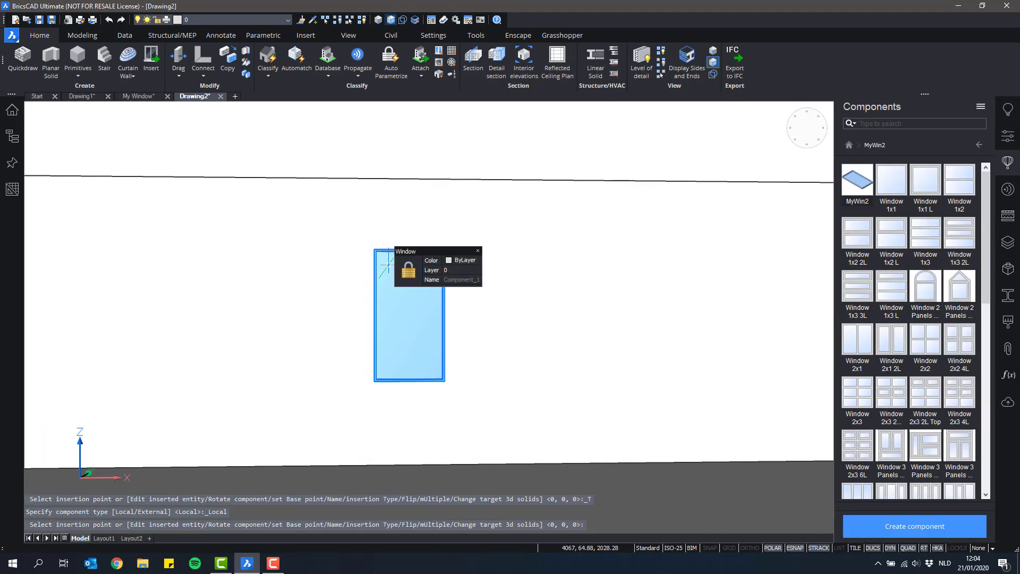
Step: Set the height parameter H of the inserted window to 1200
click(388, 264)
scroll(975, 351, down, 10)
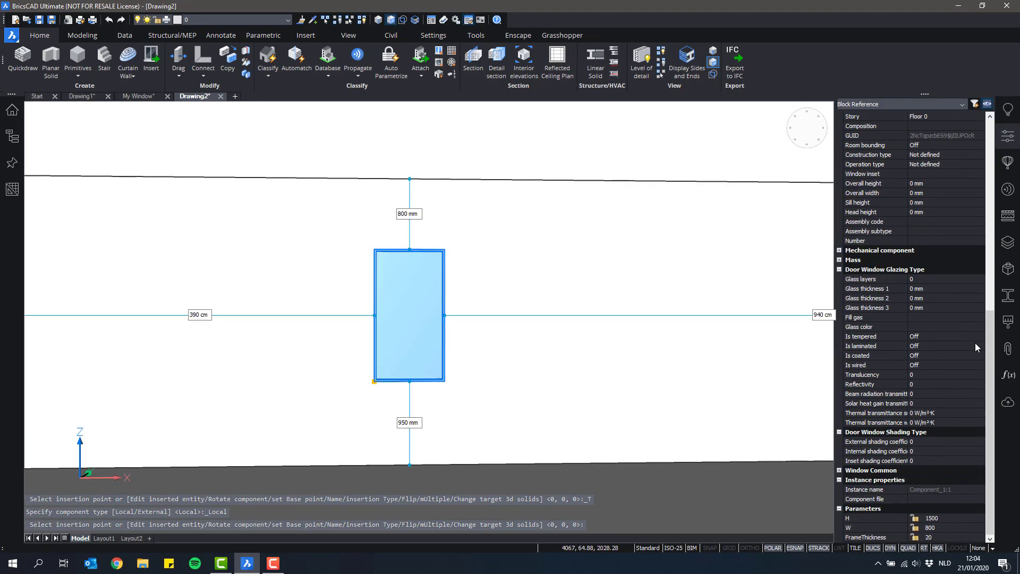
shift+middle_drag(467, 334, 533, 367)
scroll(419, 320, up, 5)
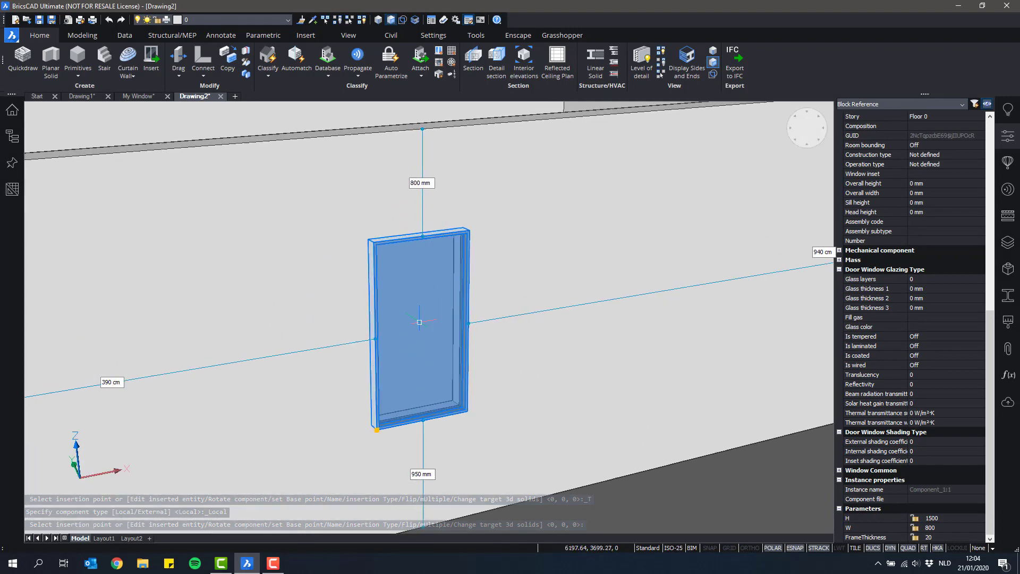
middle_drag(421, 321, 483, 316)
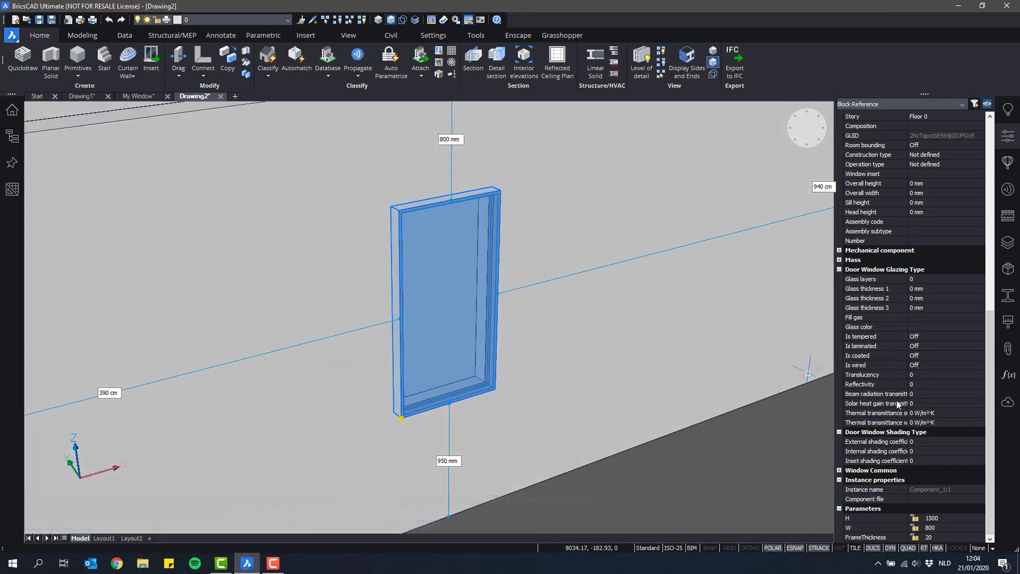
click(955, 519)
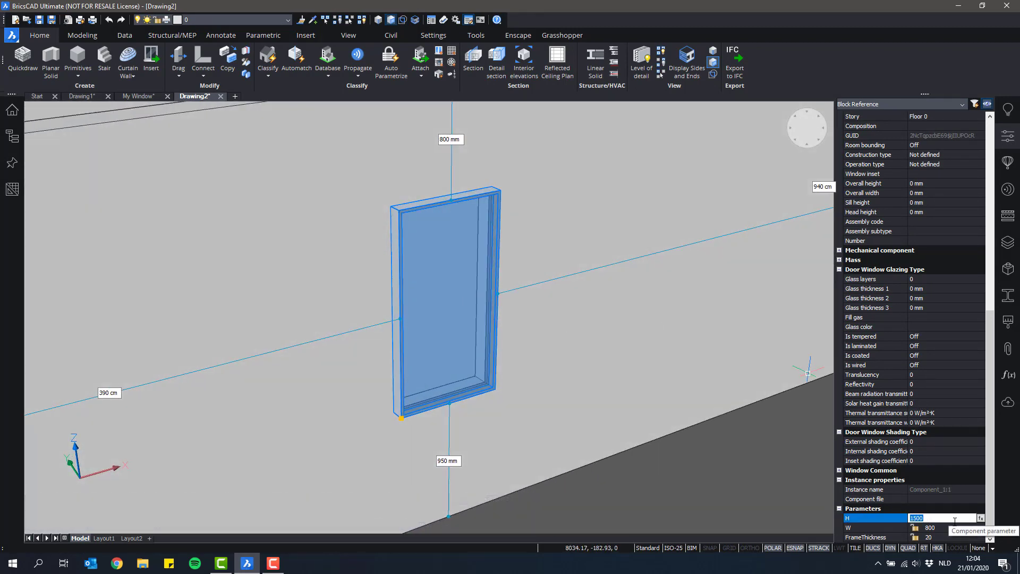
text(1200)
key(Return)
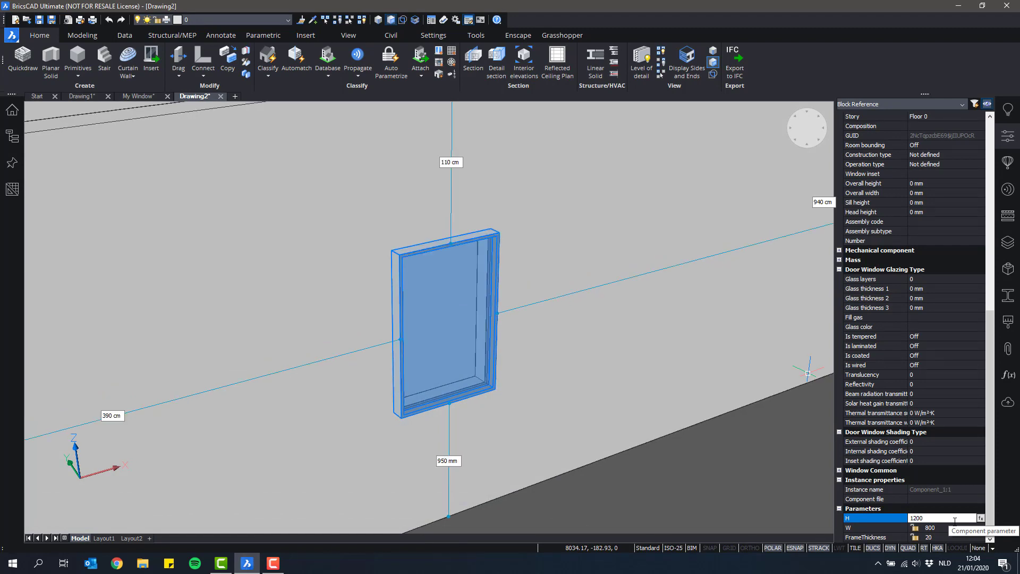
Step: Set the FrameThickness parameter of the inserted window to 10
click(943, 537)
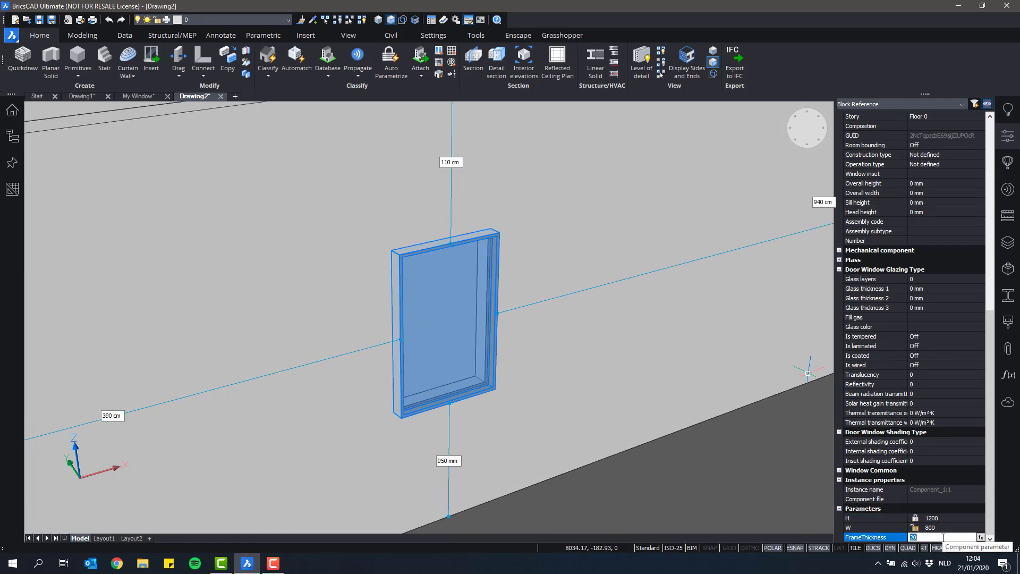
text(10)
key(Return)
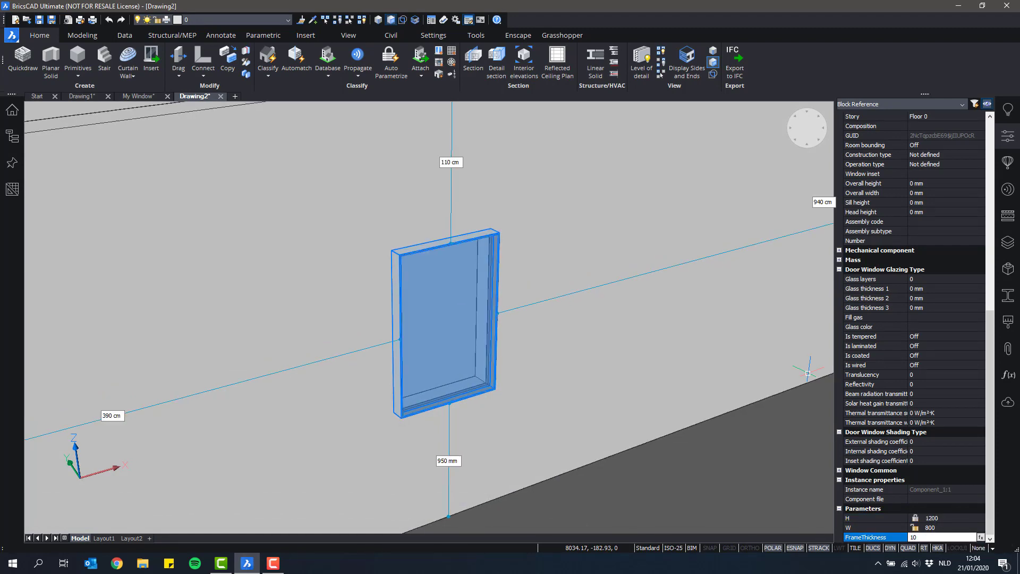
key(Return)
Step: Set the height parameter H of the inserted window to 1234.5678
scroll(457, 282, up, 2)
mouse_move(457, 282)
shift+middle_down()
mouse_move(415, 247)
mouse_move(376, 264)
mouse_move(462, 273)
shift+middle_up()
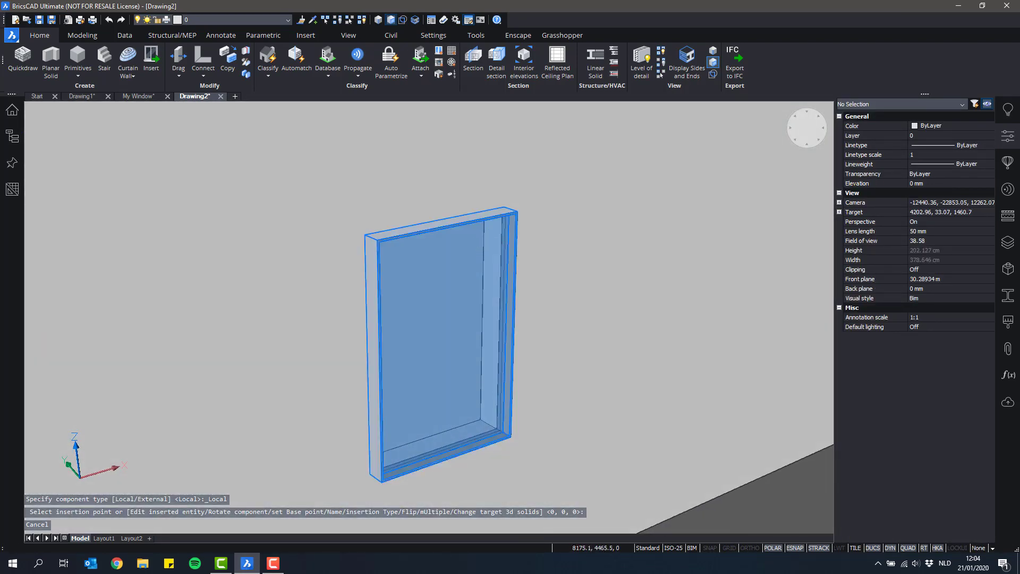
scroll(950, 519, down, 1)
click(946, 518)
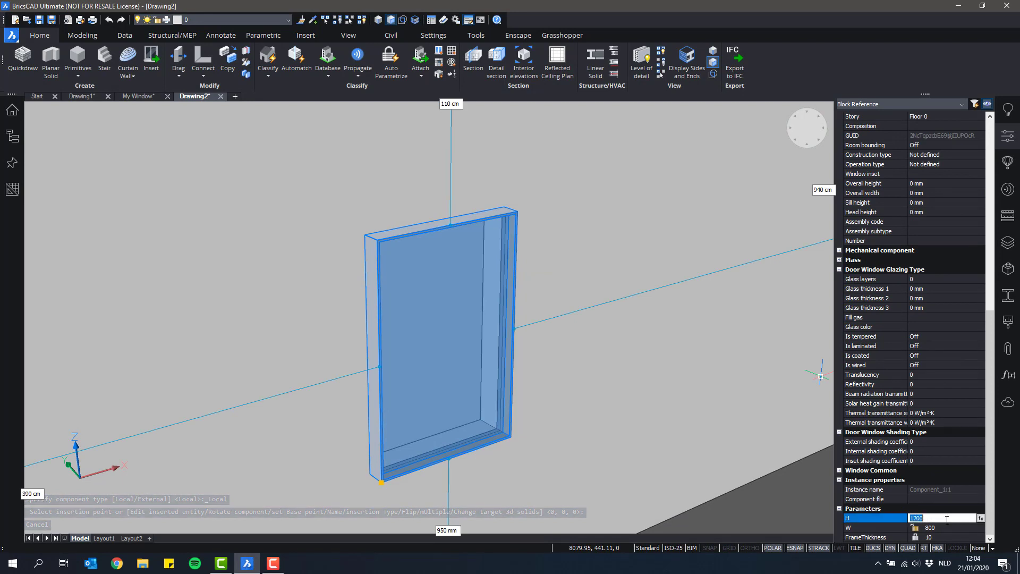
text(1234.5)
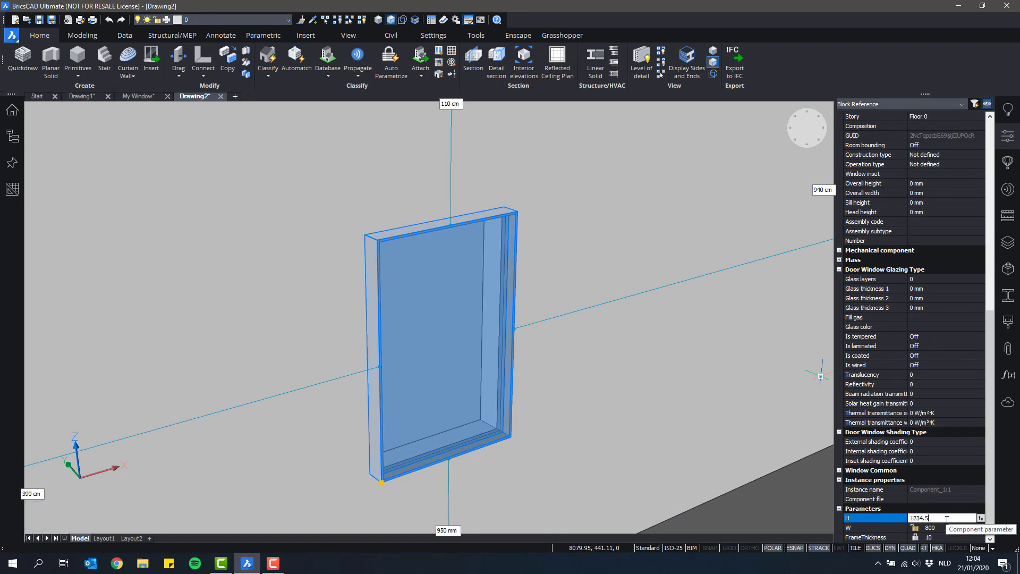
text(678)
key(Return)
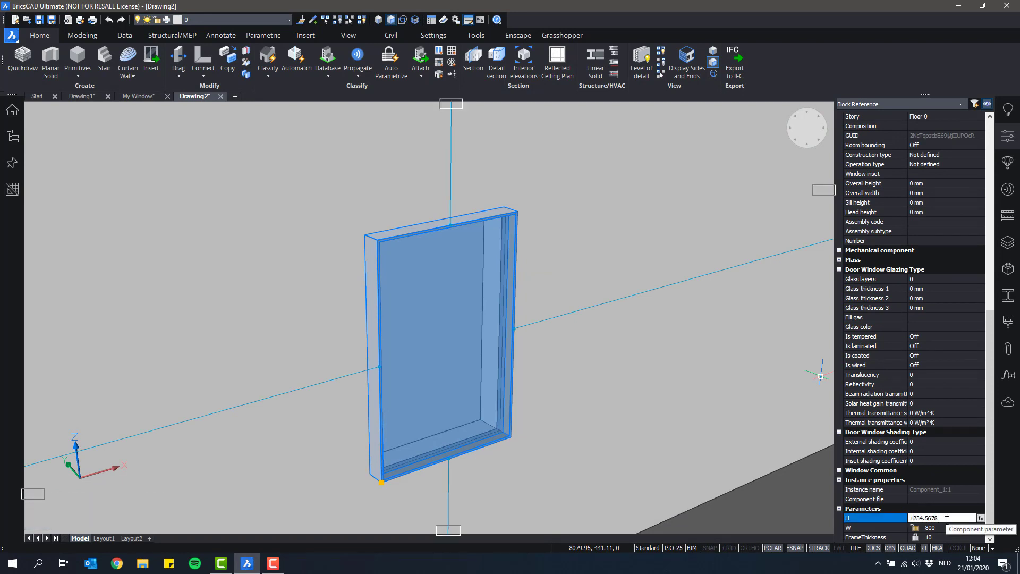
Step: Set the inserted window's FrameThickness parameter to about 11.564 and deselect the window
key(Tab)
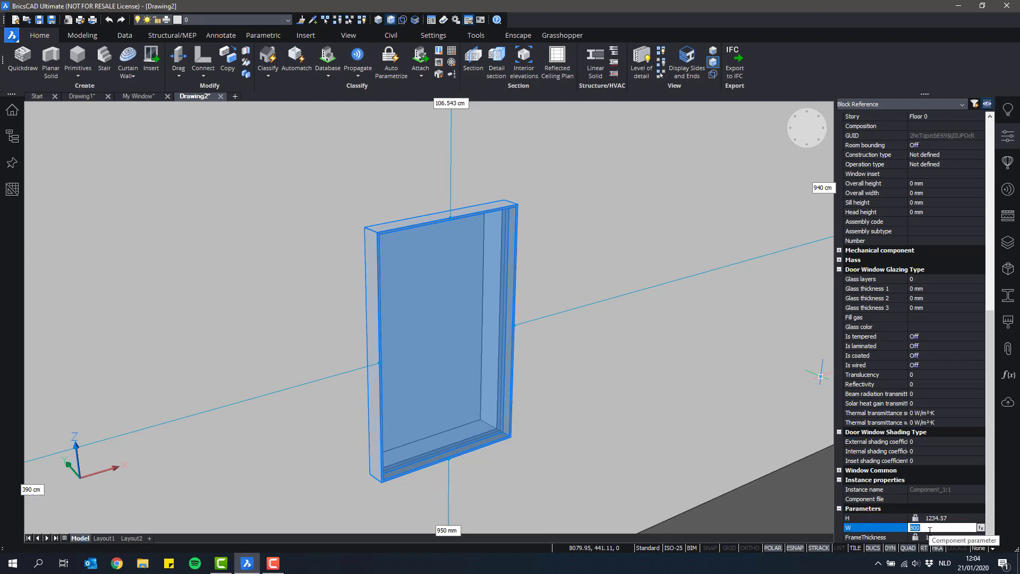
click(925, 537)
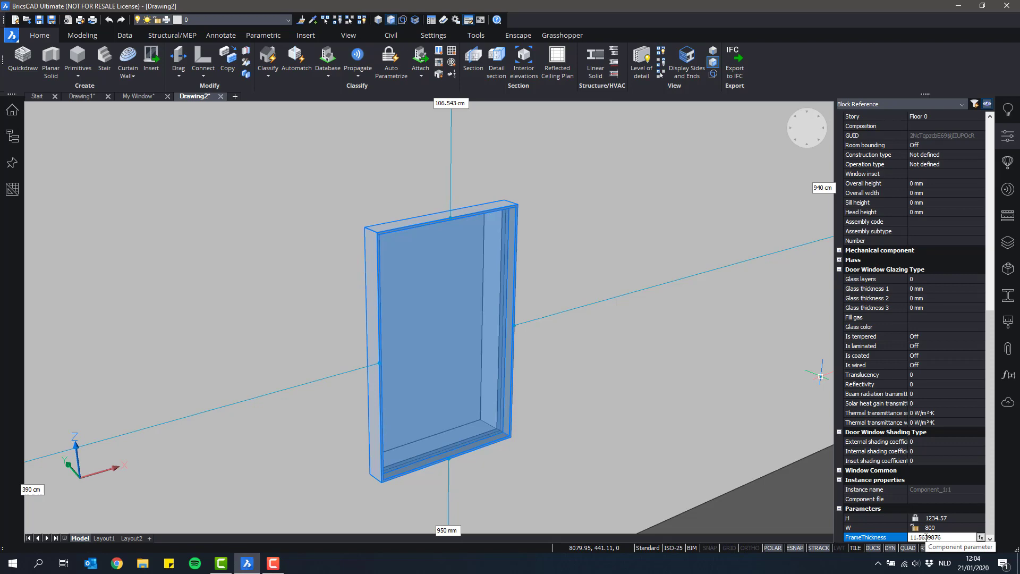
key(Return)
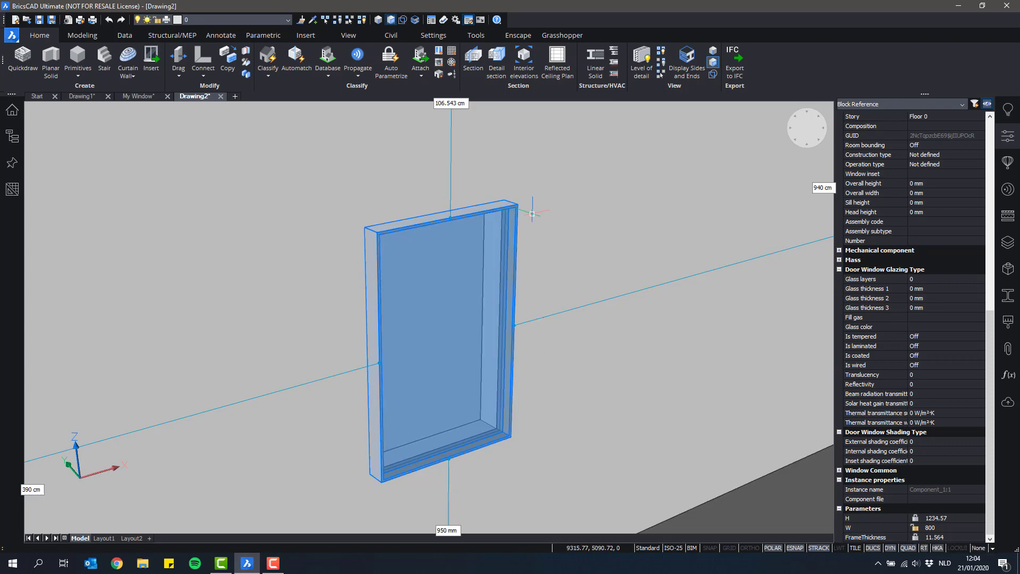
scroll(500, 237, down, 1)
key(Escape)
shift+middle_drag(523, 269, 632, 367)
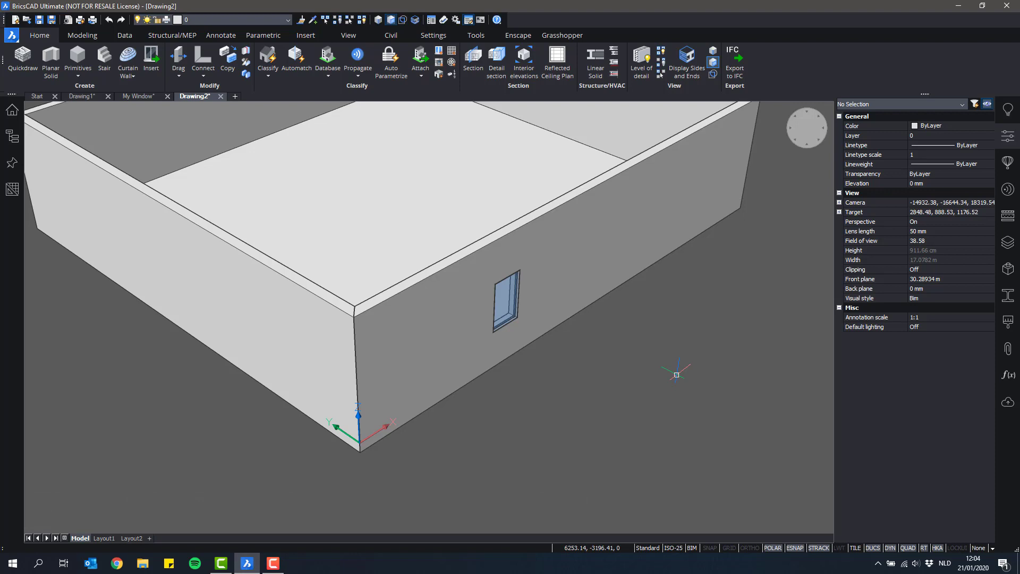
scroll(502, 291, up, 4)
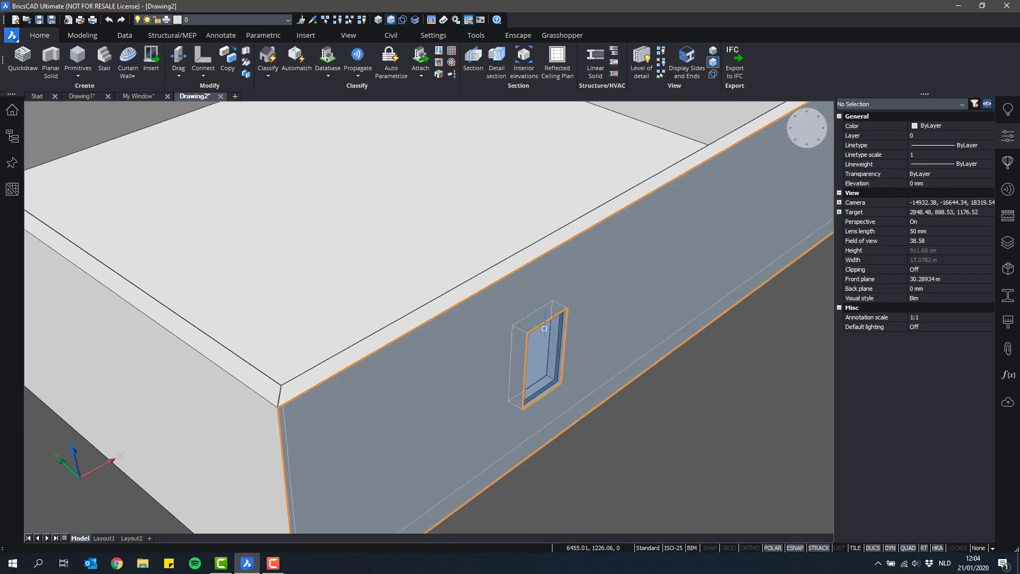
Step: Switch to the My Window drawing and display its component structure in the Mechanical Browser
click(141, 98)
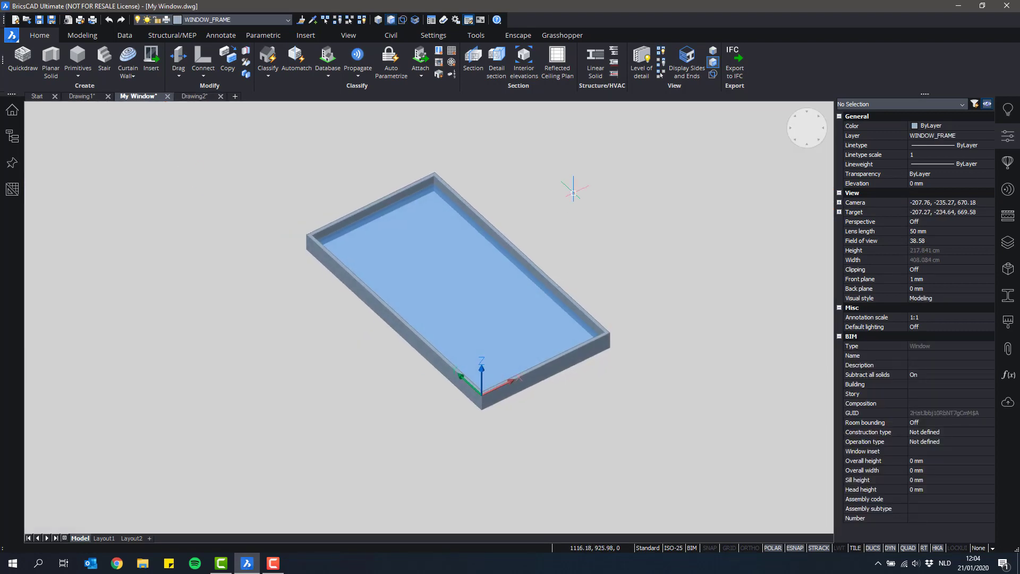
middle_drag(573, 193, 573, 218)
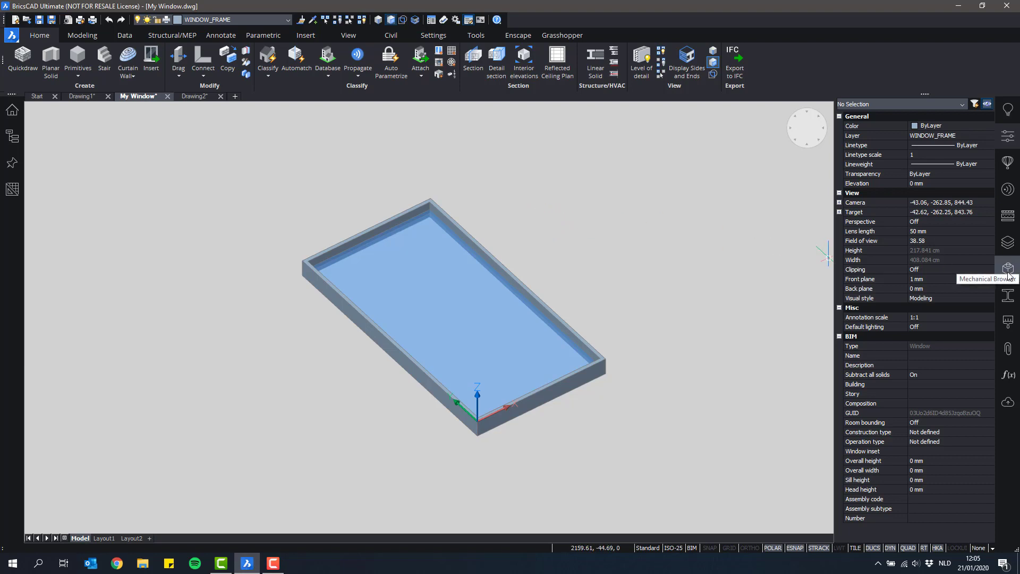
right_click(876, 68)
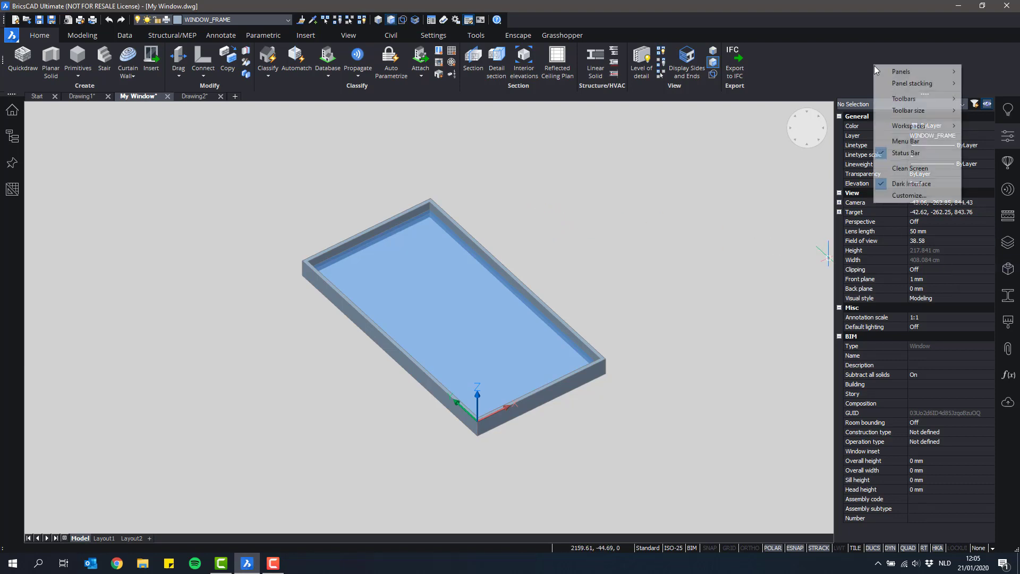
mouse_move(896, 80)
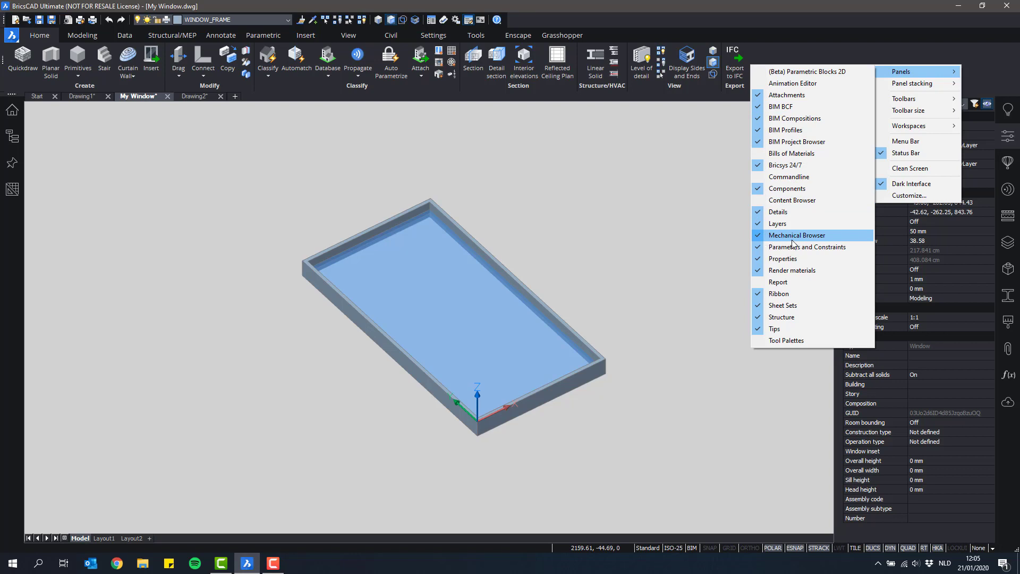
click(834, 47)
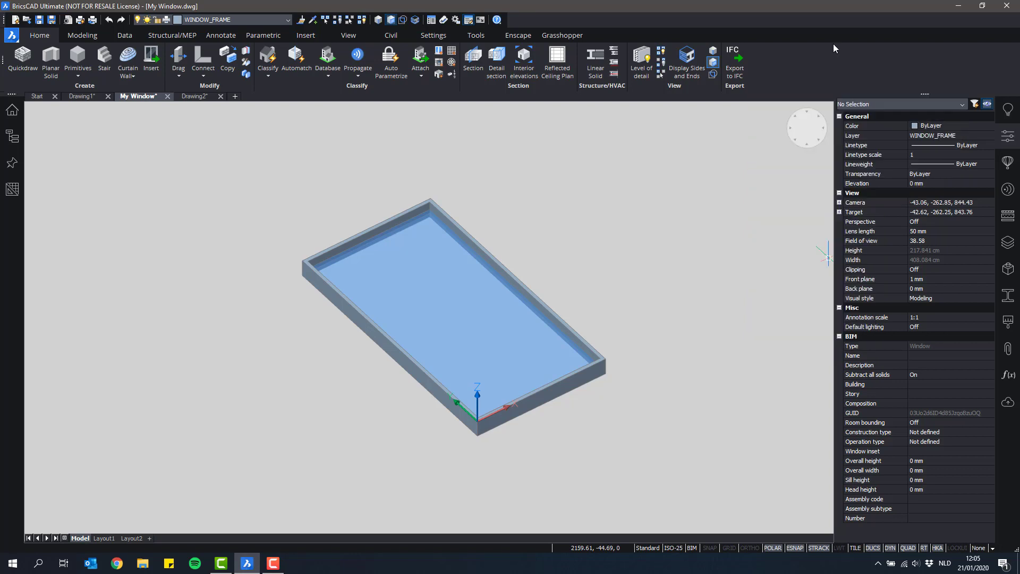
click(1008, 273)
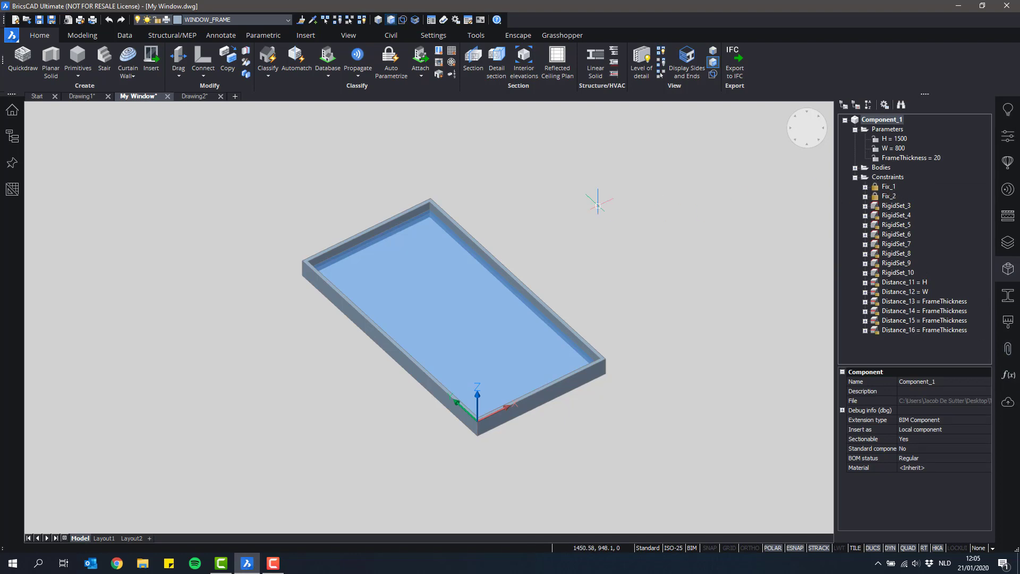
shift+middle_drag(598, 205, 622, 198)
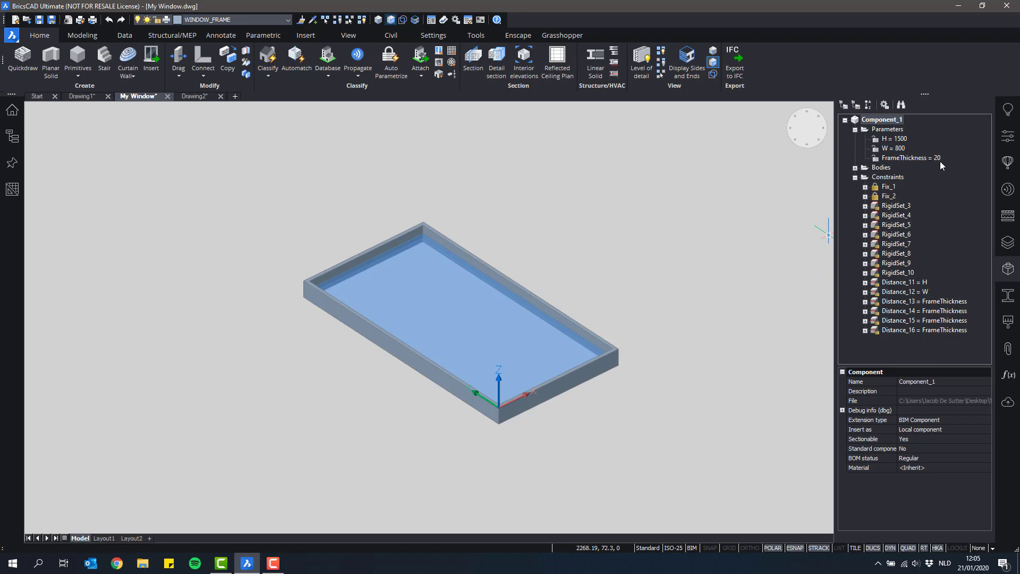
Step: Create a design table from the FrameThickness parameter
click(925, 158)
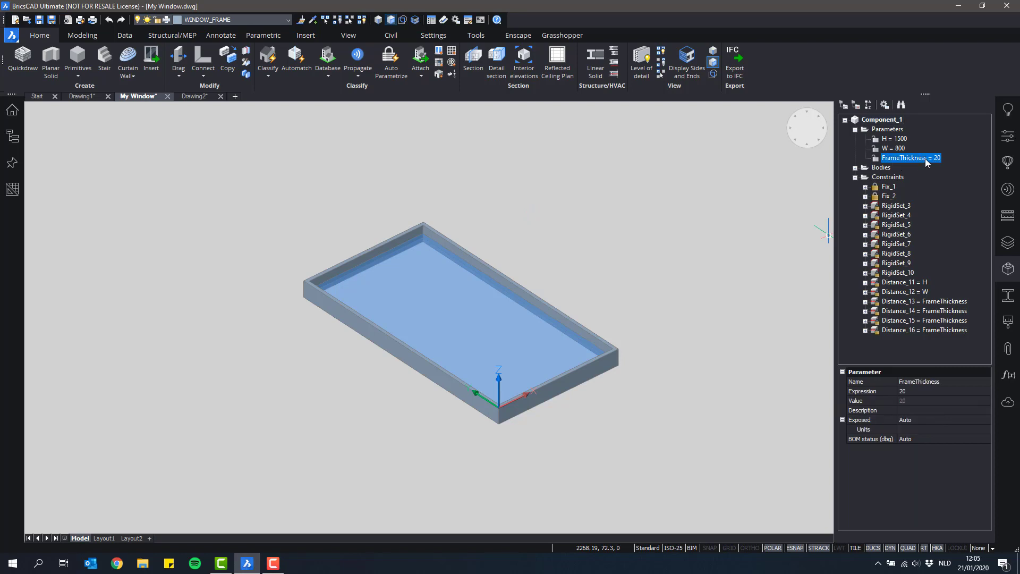
right_click(925, 159)
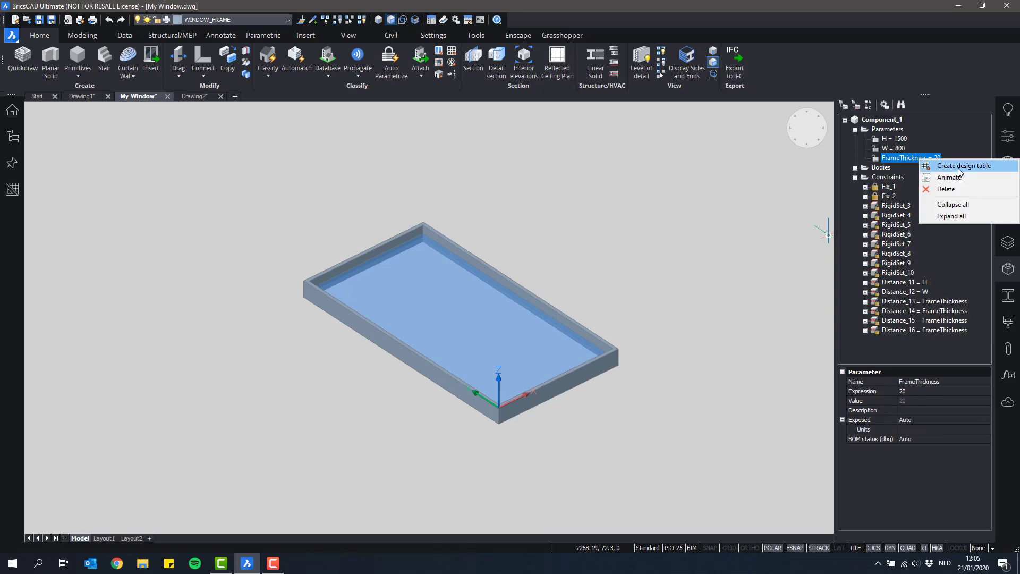
click(960, 166)
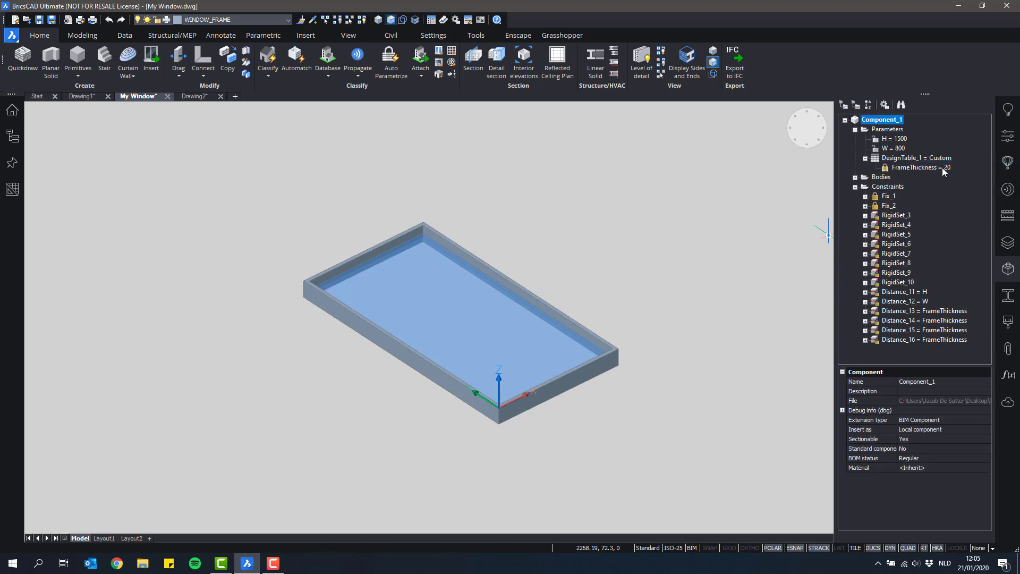
click(942, 167)
Step: Export the new design table to the Desktop as a CSV file named FrameThickness
click(912, 158)
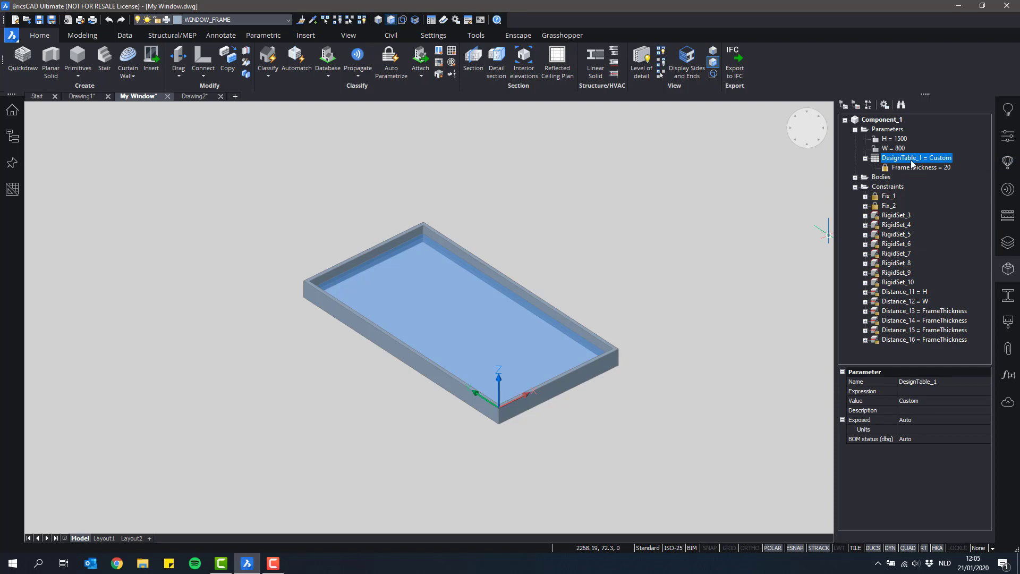
right_click(911, 161)
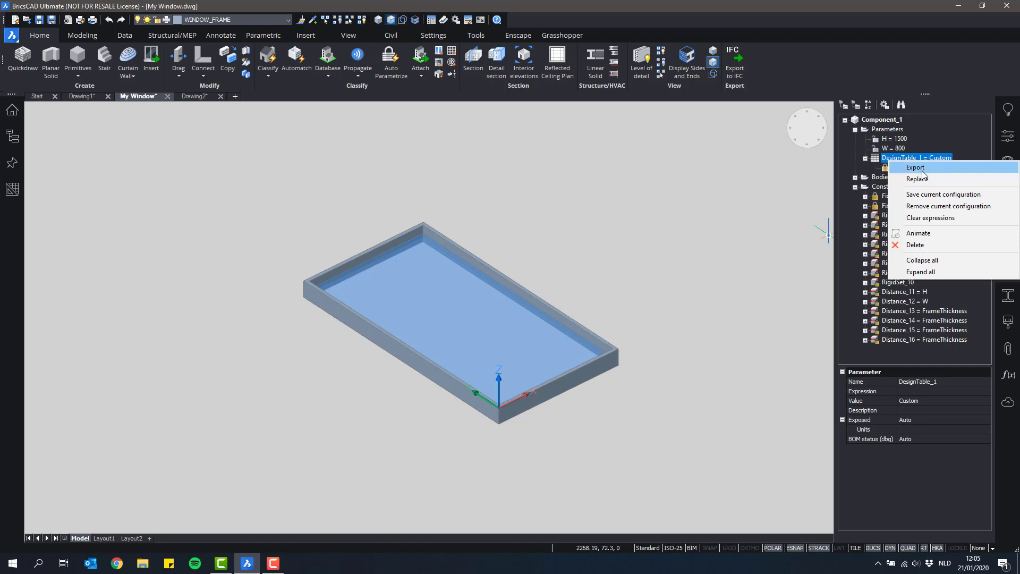
click(919, 168)
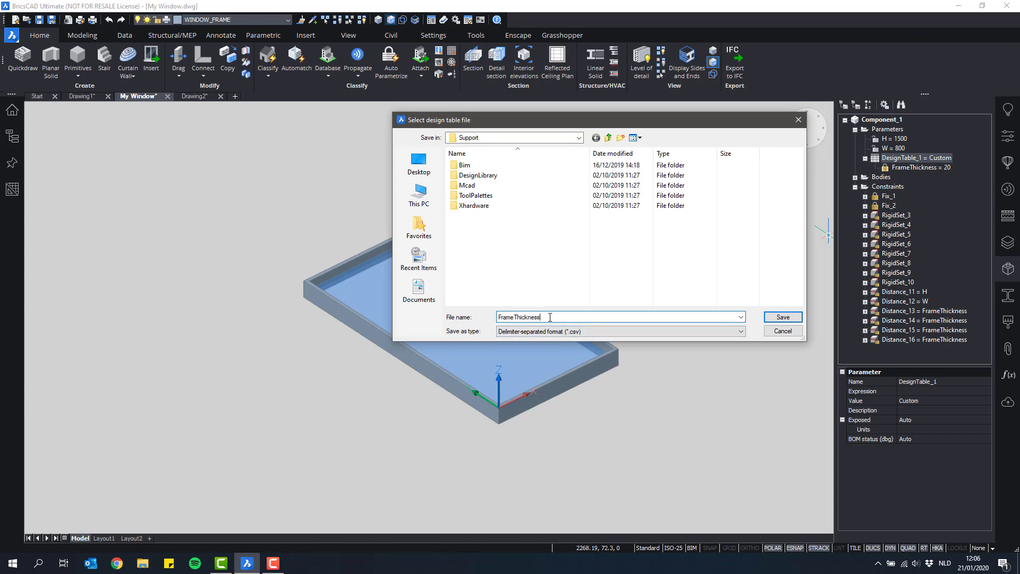
click(418, 162)
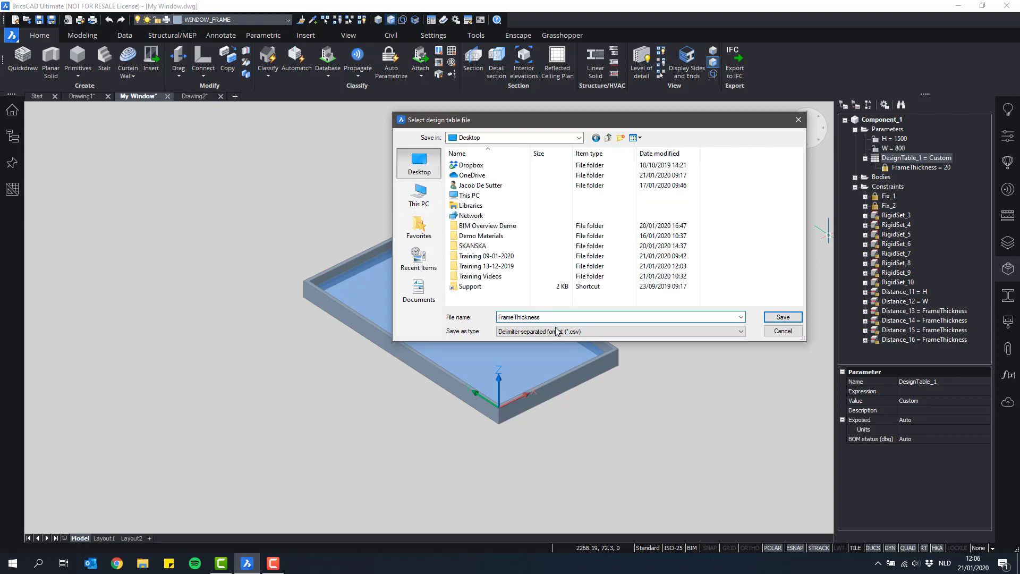
click(781, 317)
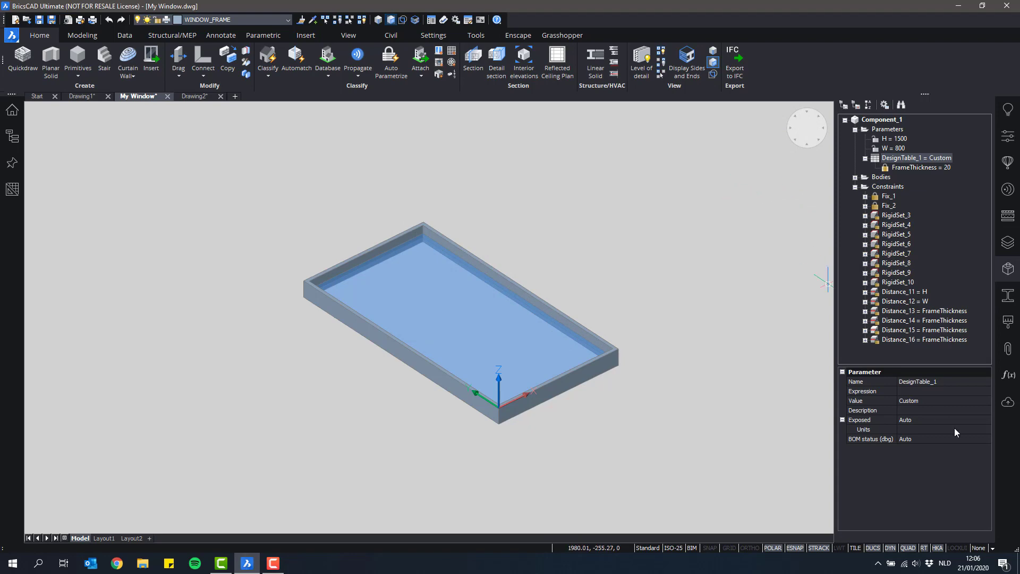
Step: Go to the Windows desktop and open the exported FrameThickness CSV file in Excel
key(super+d)
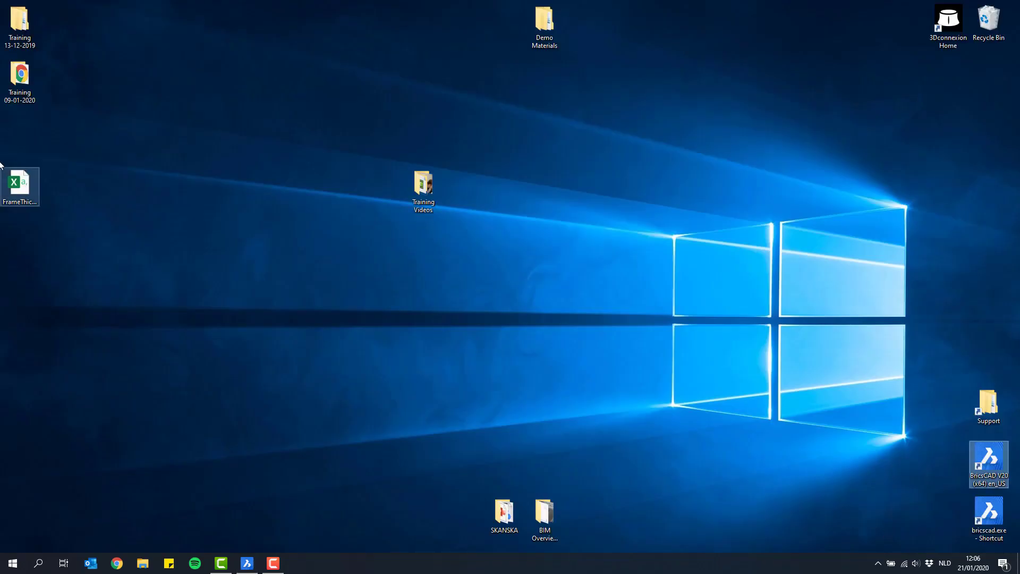
click(18, 198)
double_click(18, 198)
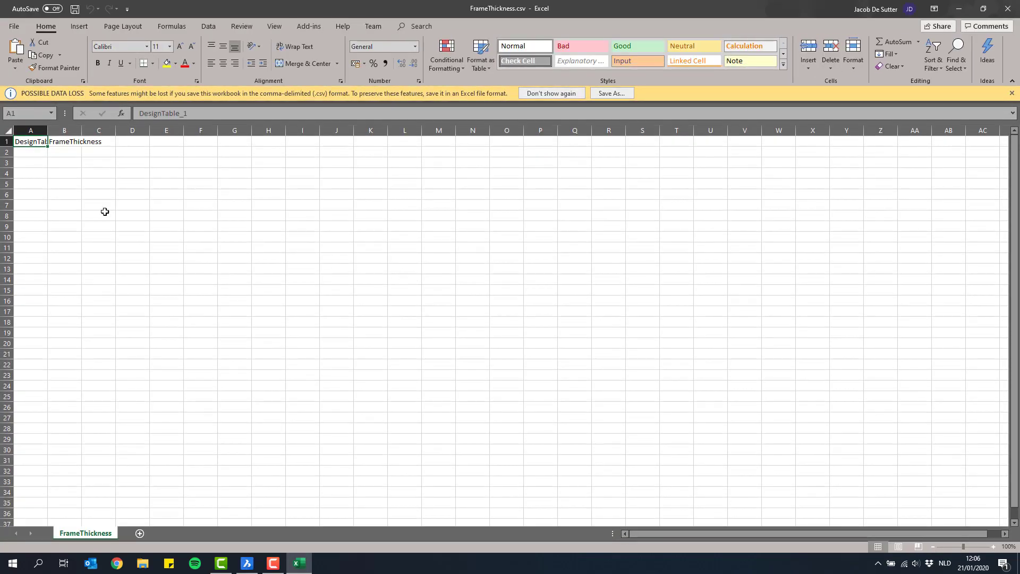
Step: Widen columns A and B so the DesignTable_1 and FrameThickness headers fit
double_click(47, 130)
click(63, 162)
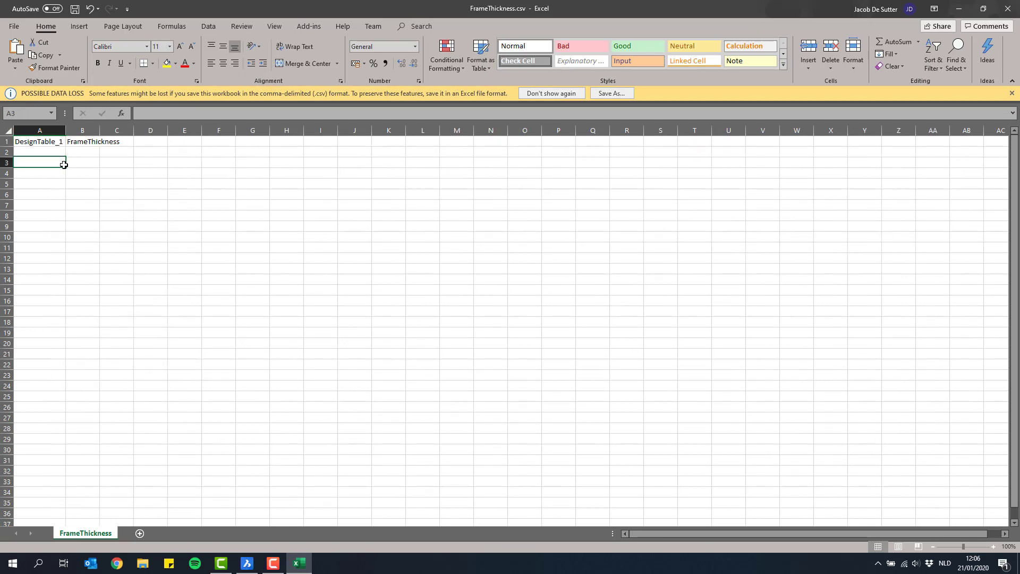
click(59, 153)
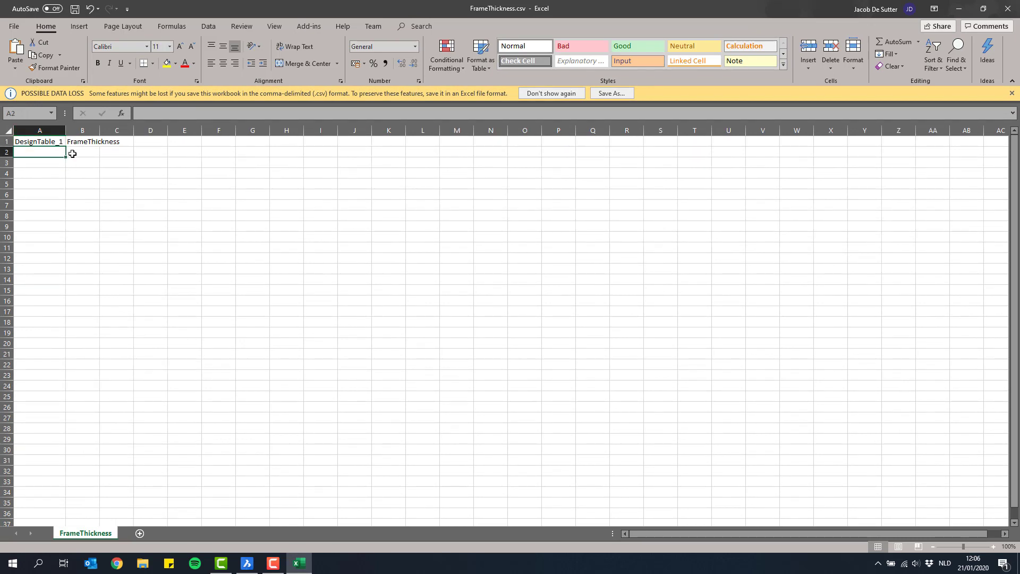
double_click(99, 130)
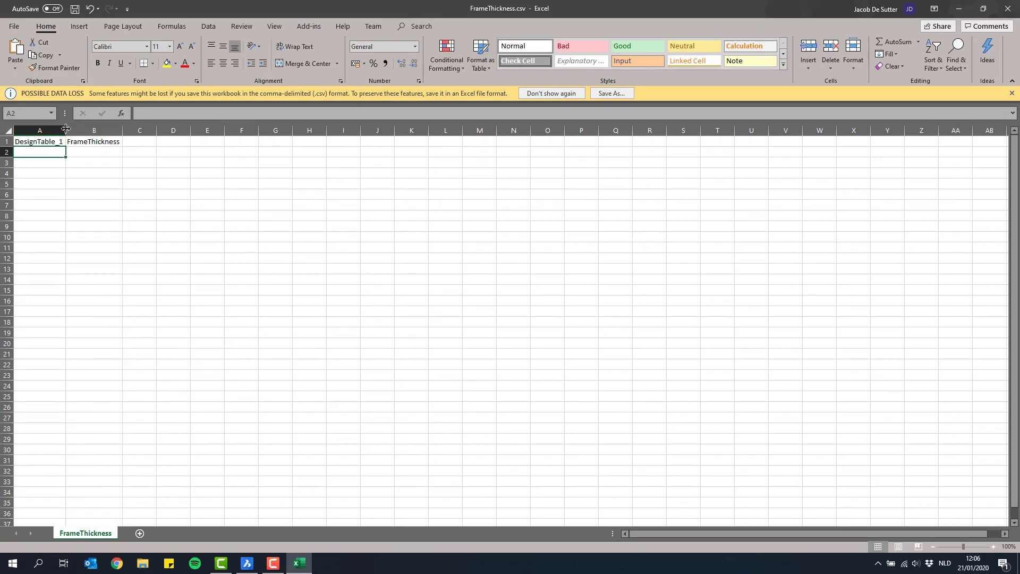
drag(65, 128, 76, 128)
click(73, 205)
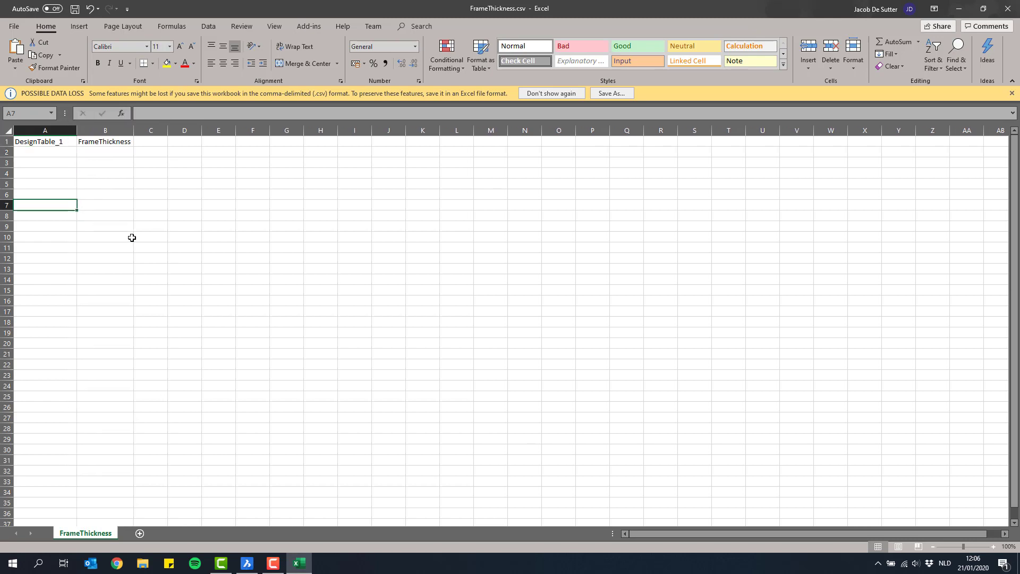
Step: Fill cells A2 to A14 under the DesignTable_1 header with values from 15 to 45 in increments of 2.5
click(54, 143)
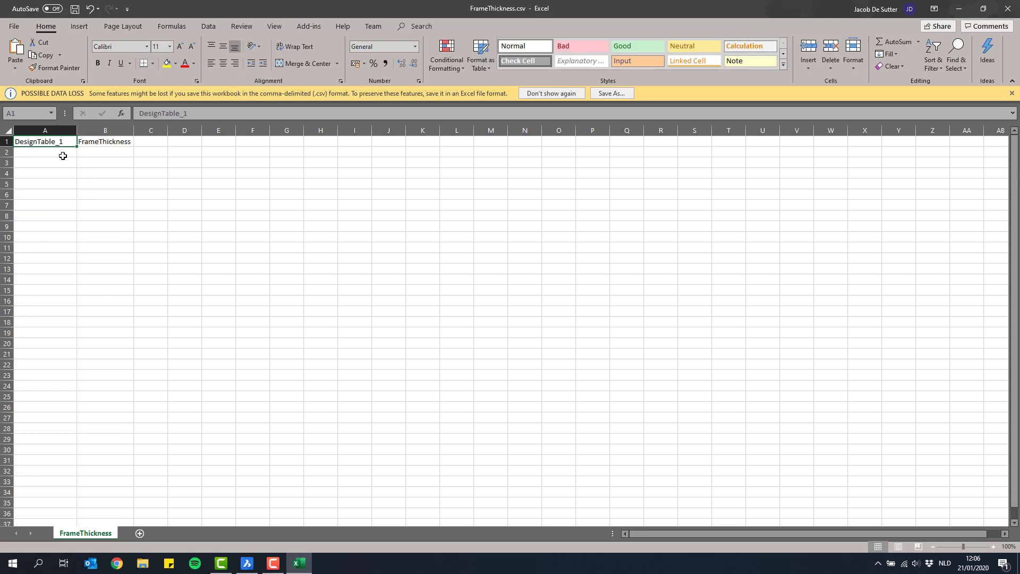
click(46, 152)
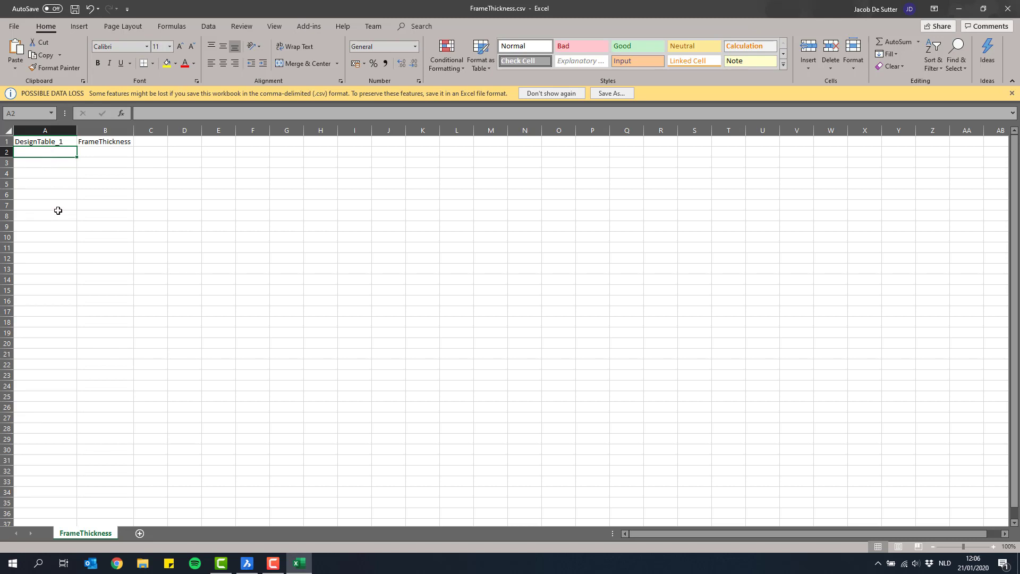
click(110, 151)
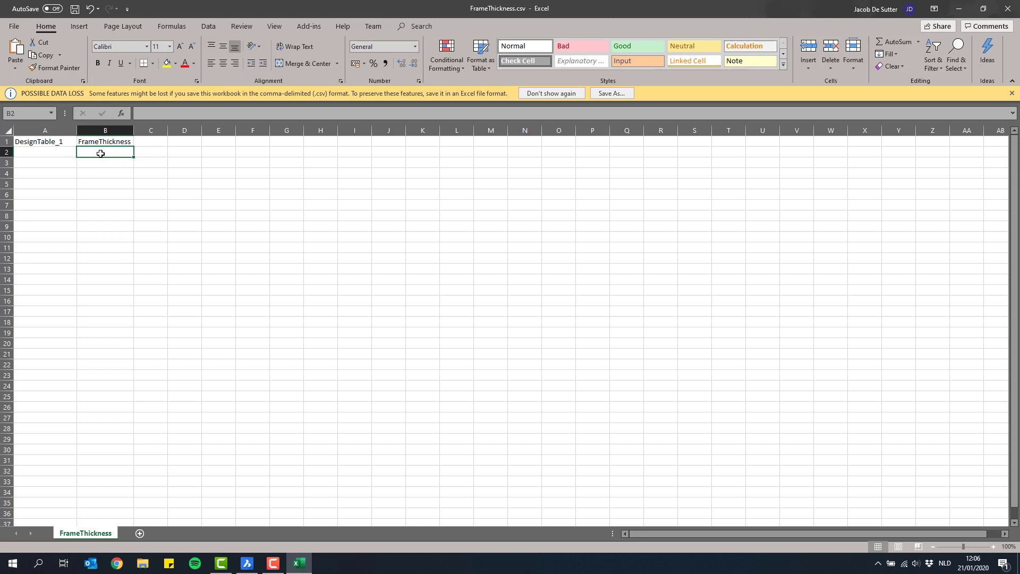
click(39, 151)
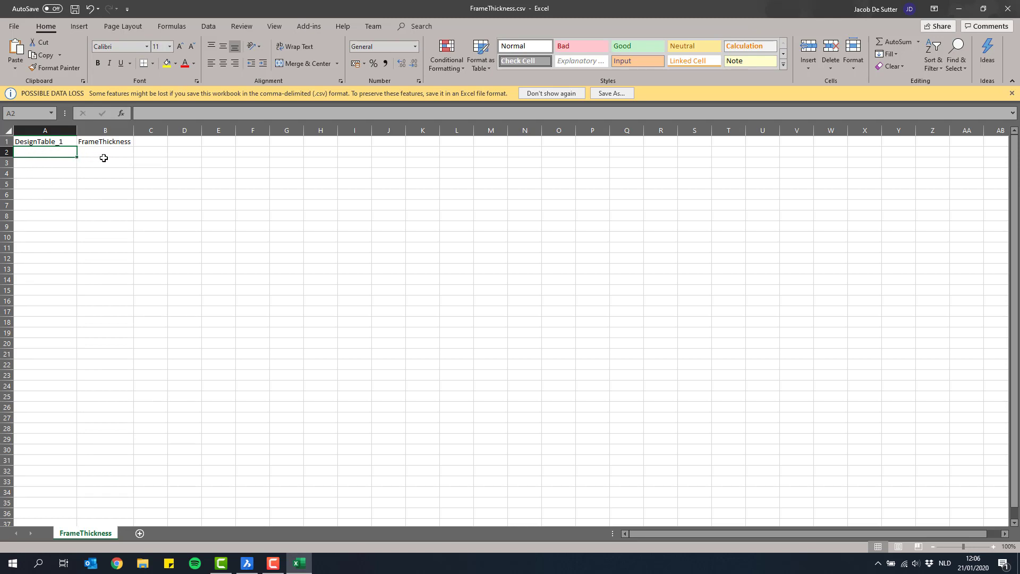
double_click(35, 153)
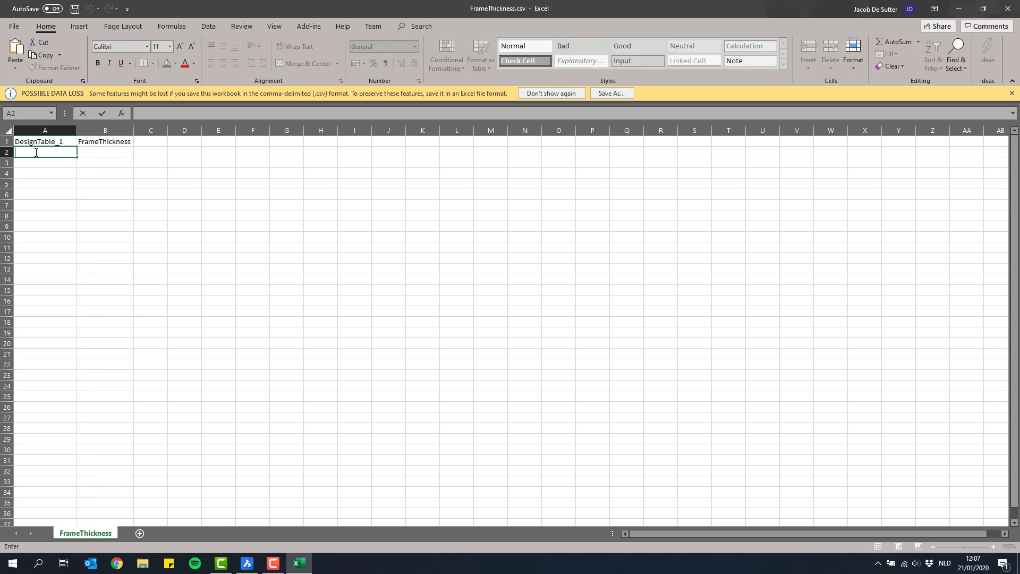
text(15)
key(Return)
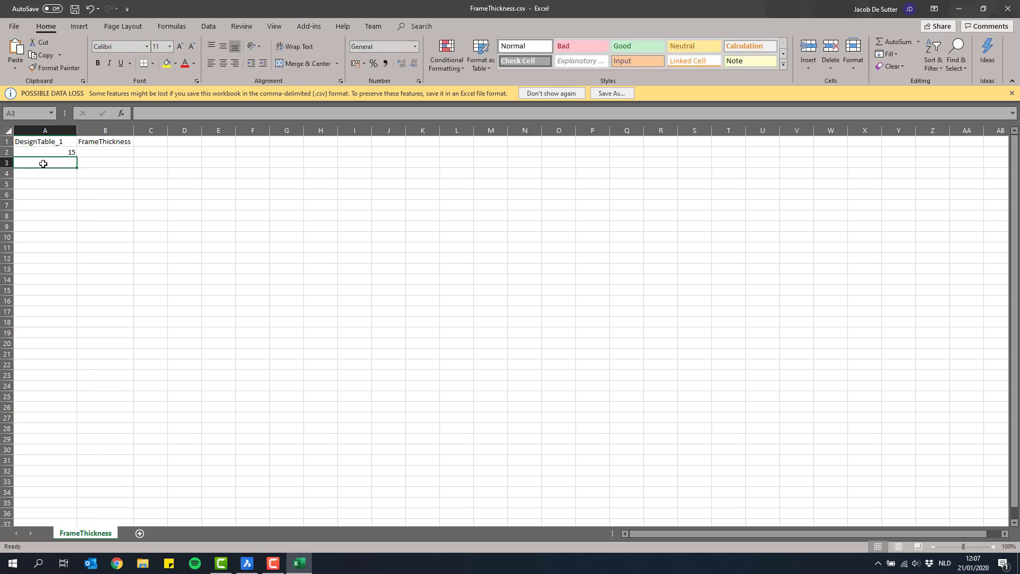
text(17)
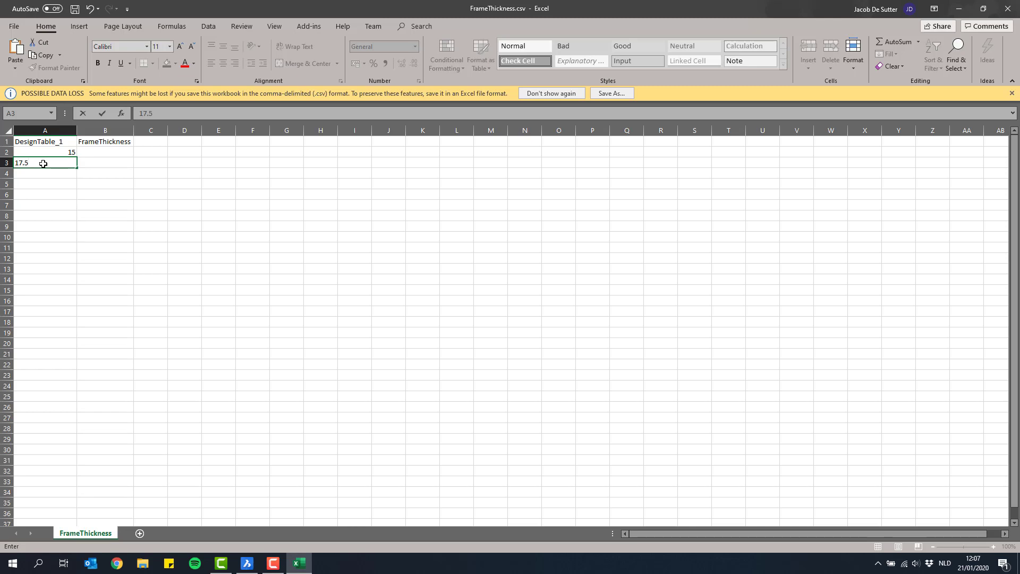
text(.5)
key(Return)
drag(65, 153, 76, 286)
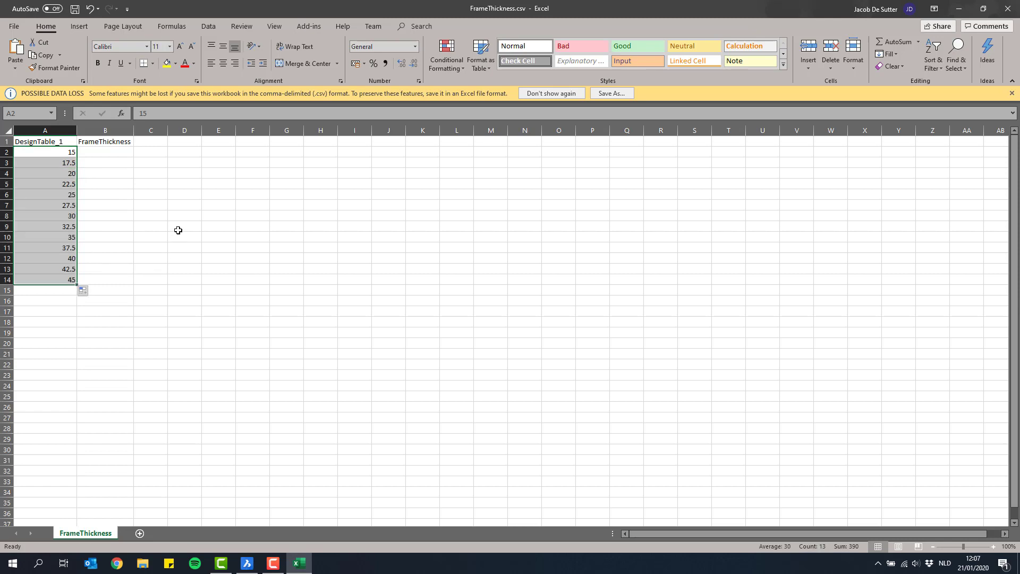
Step: Copy the values in A2 to A14 into the FrameThickness column starting at B2, and save the CSV file
key(ctrl+c)
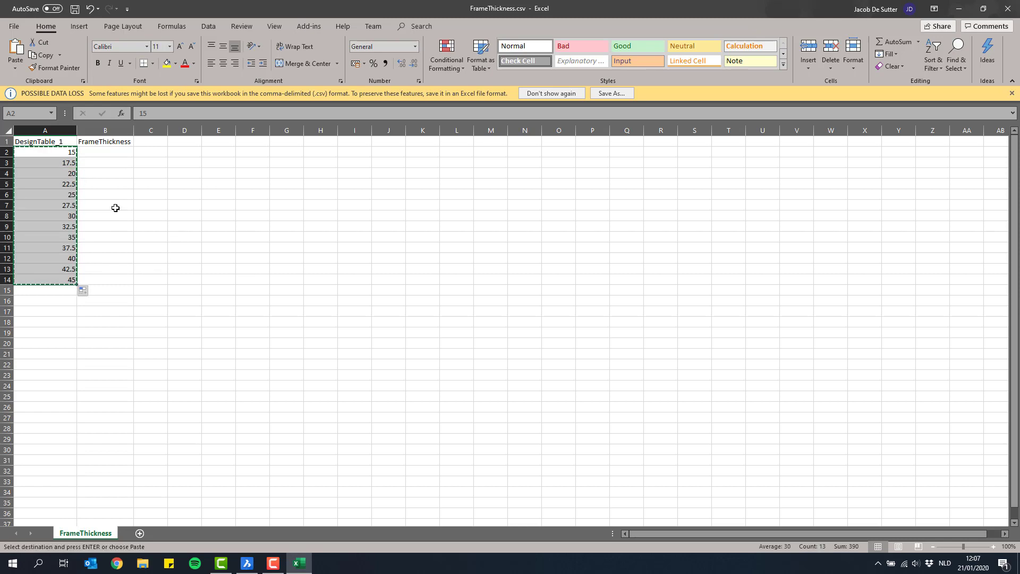
click(94, 155)
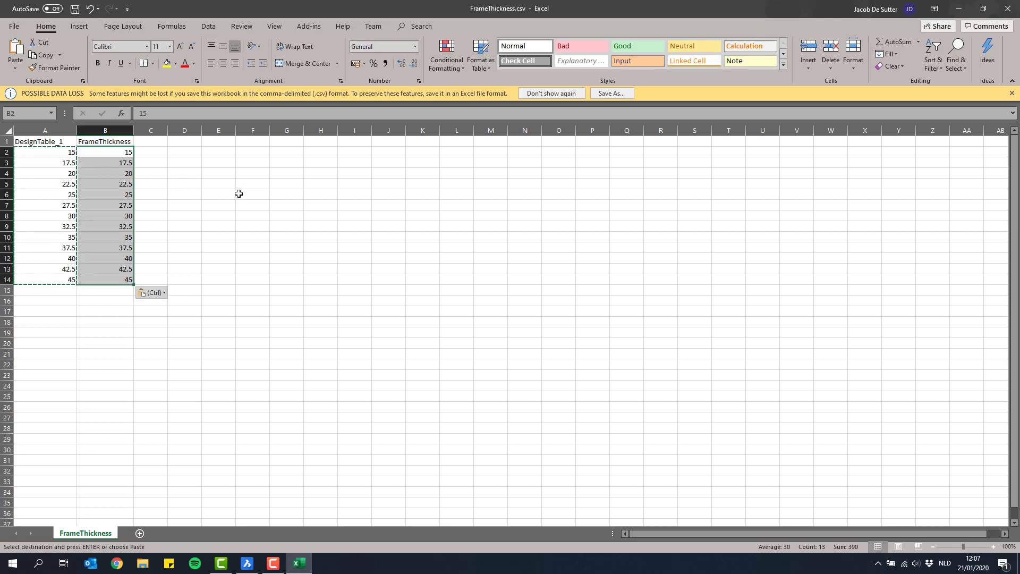
key(Escape)
click(59, 141)
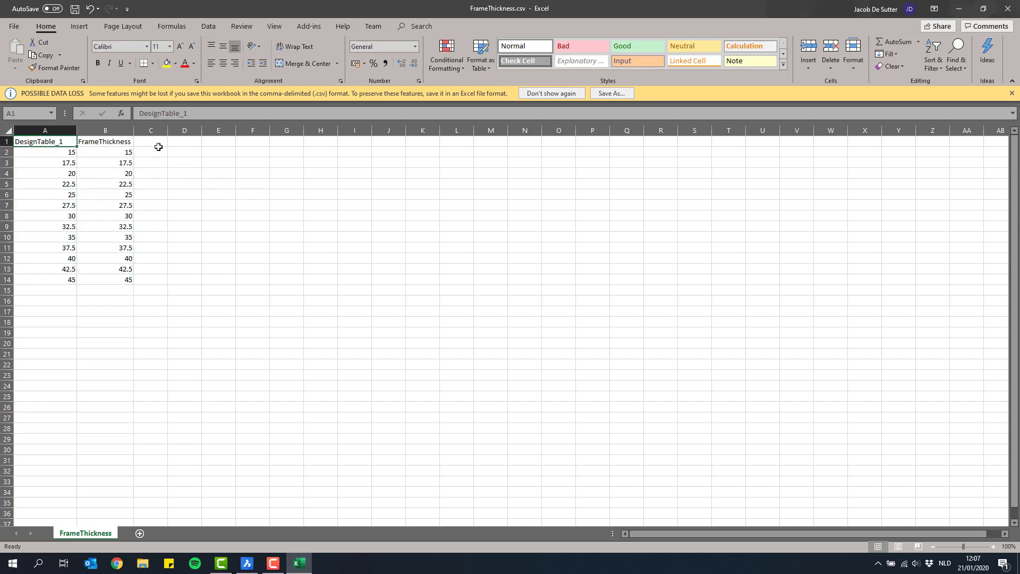
key(ctrl+s)
Step: Return to BricsCAD and replace the DesignTable_1 design table with the edited FrameThickness.csv file from the Desktop
click(959, 8)
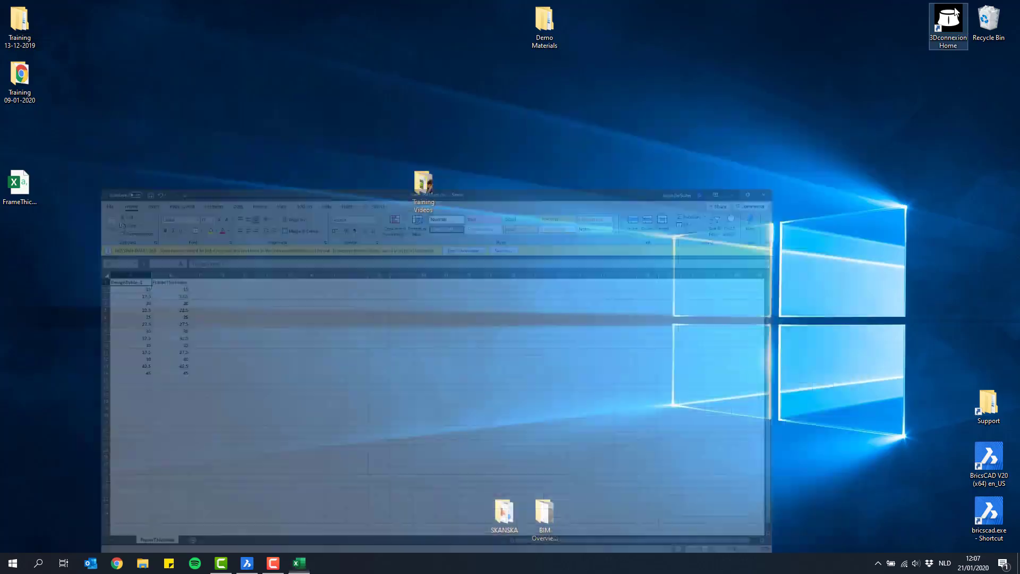
click(256, 561)
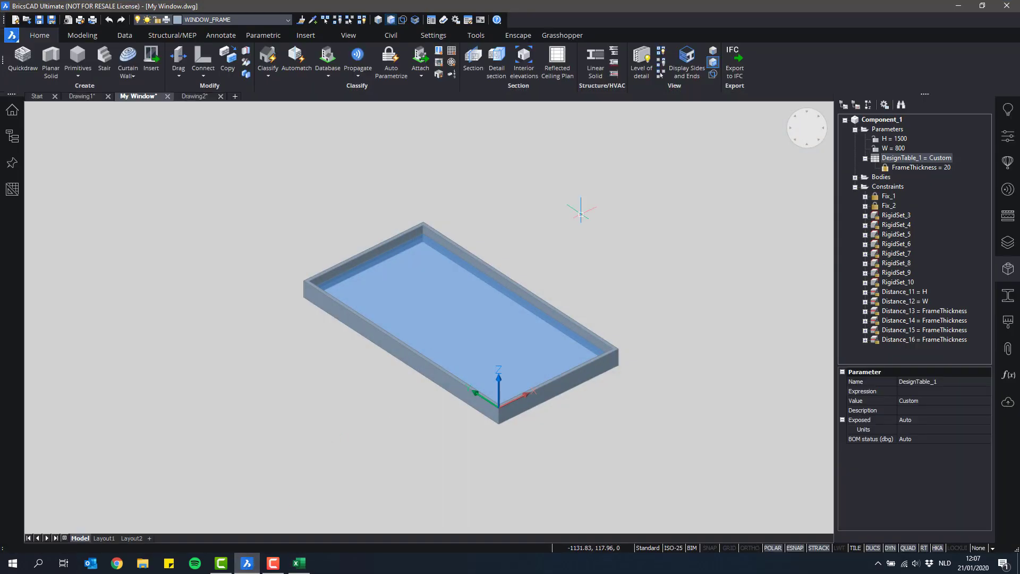
right_click(917, 161)
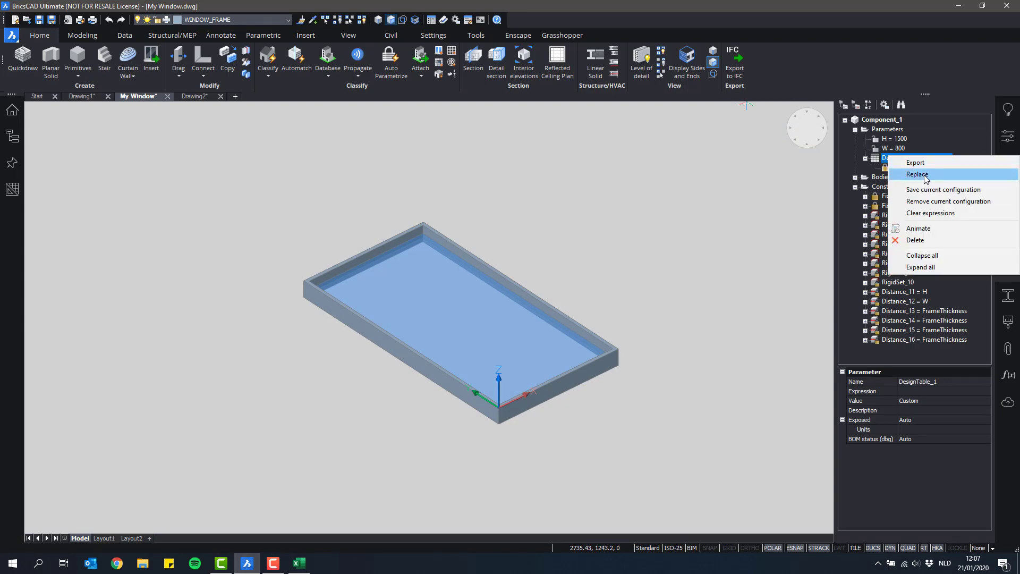
click(925, 175)
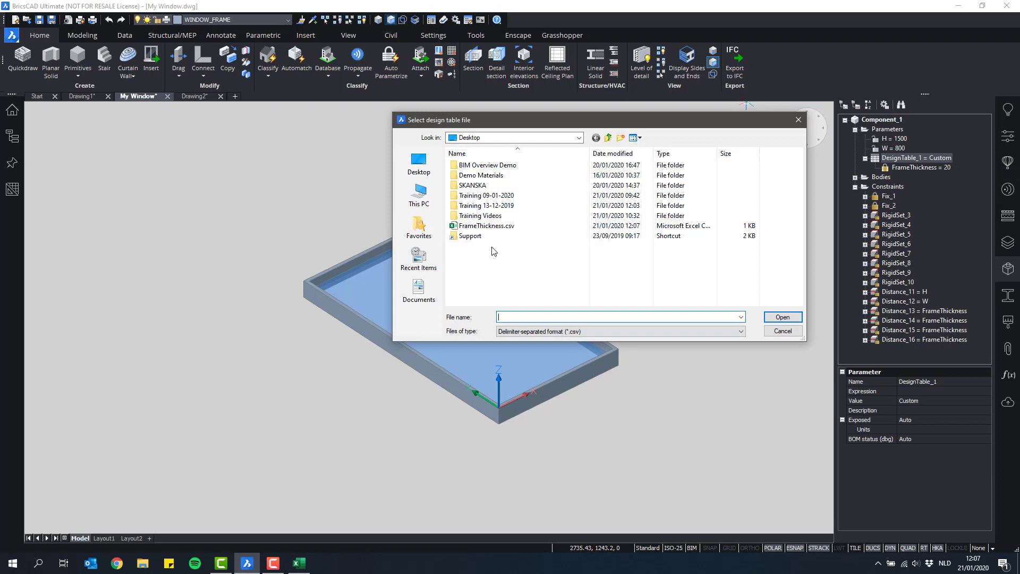
click(493, 226)
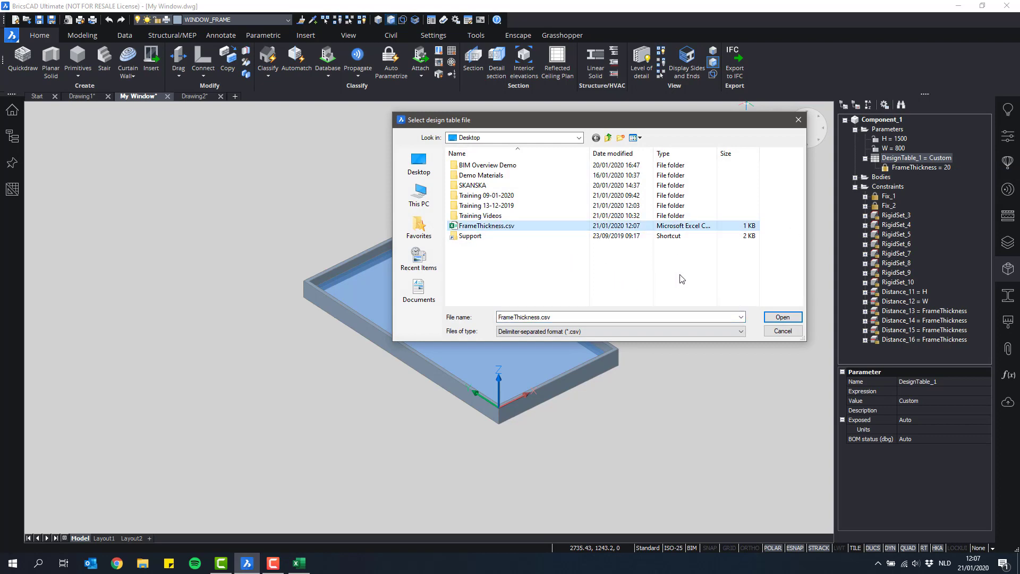
click(781, 315)
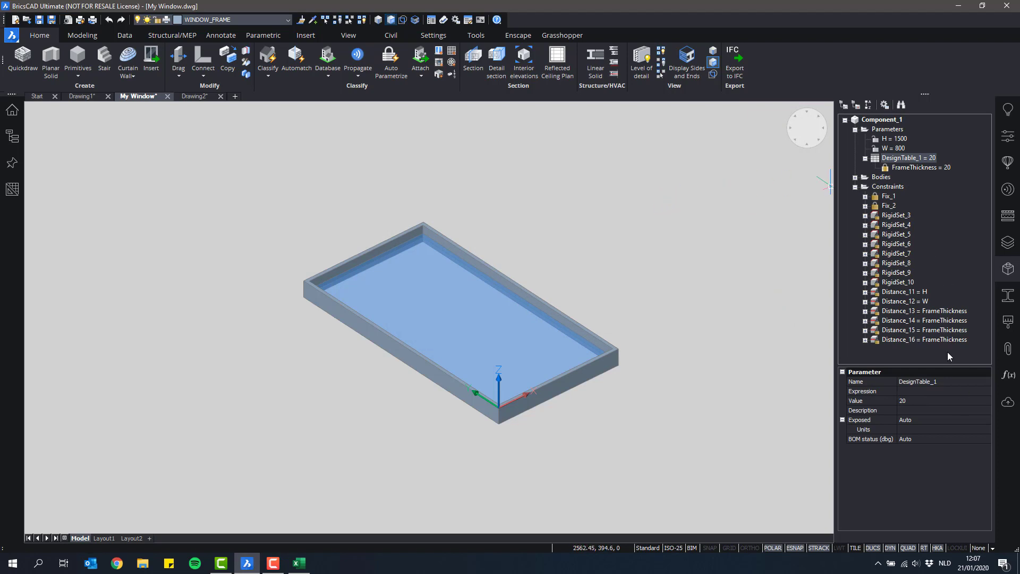
Step: Compare the value options of DesignTable_1 and the FrameThickness parameter in BricsCAD with the CSV columns in Excel
click(932, 398)
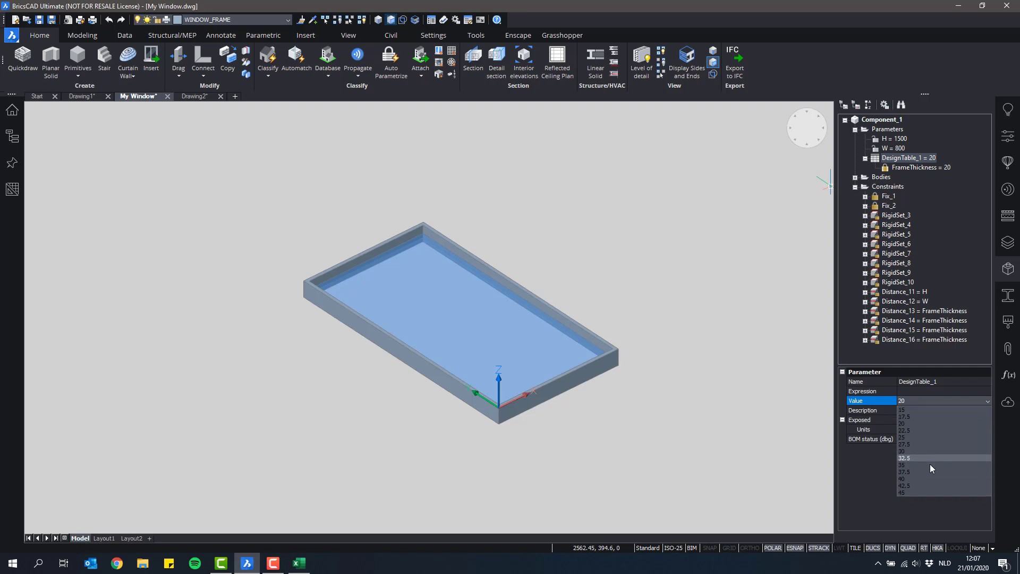
click(913, 487)
click(299, 562)
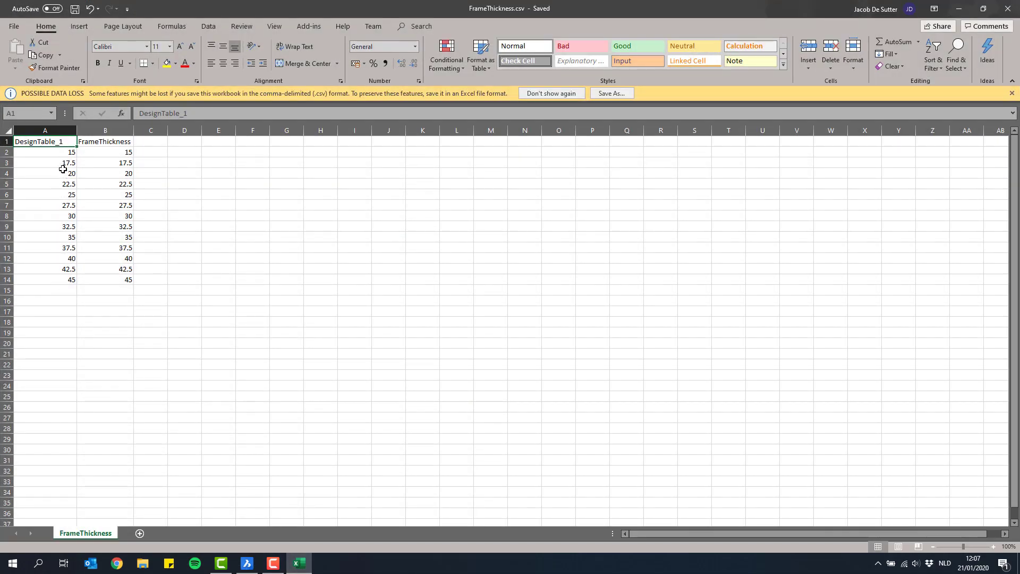
click(247, 563)
click(924, 167)
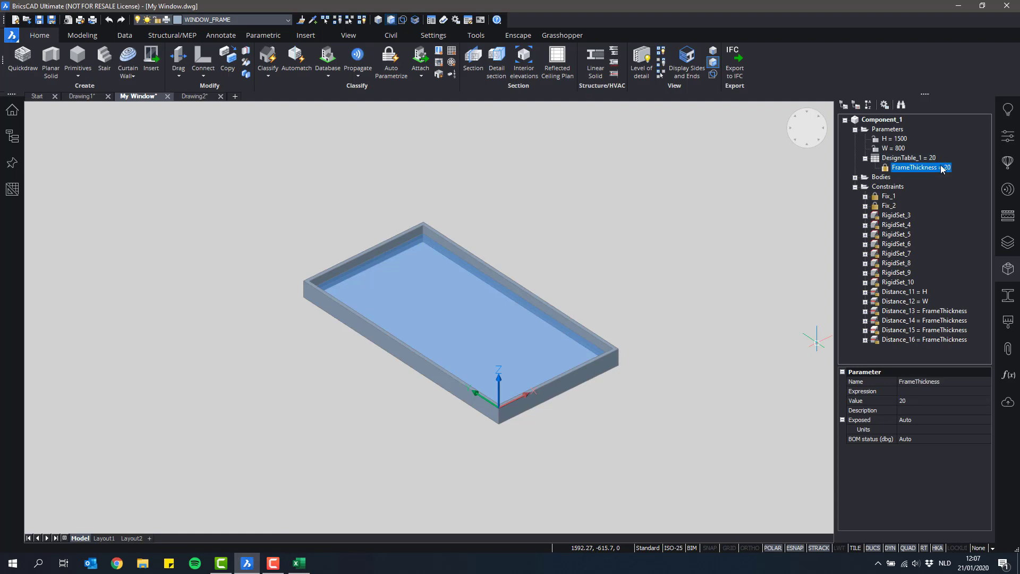
click(939, 401)
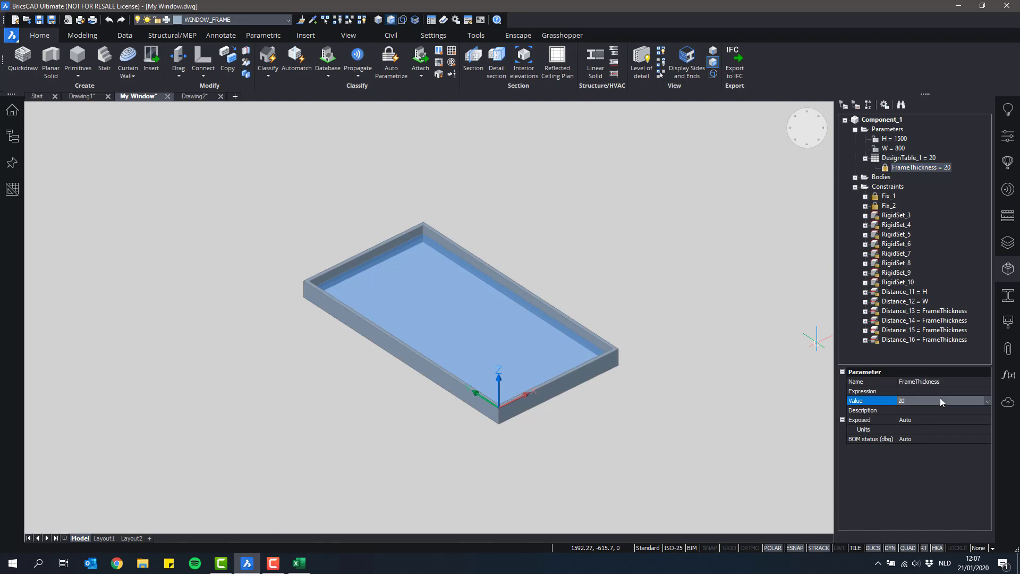
click(299, 562)
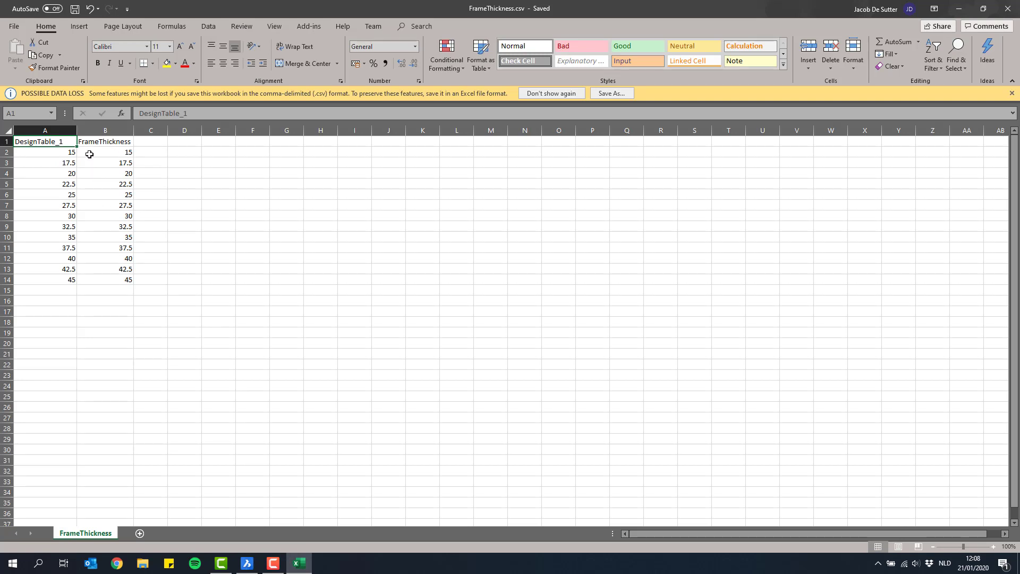
click(247, 562)
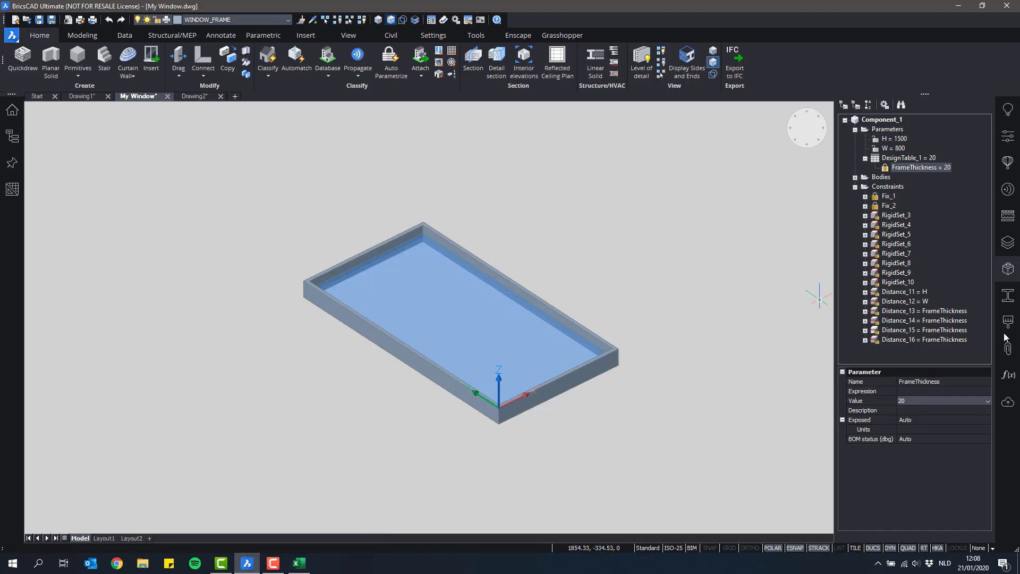
Step: Set the value of the DesignTable_1 parameter to 32.5
click(908, 158)
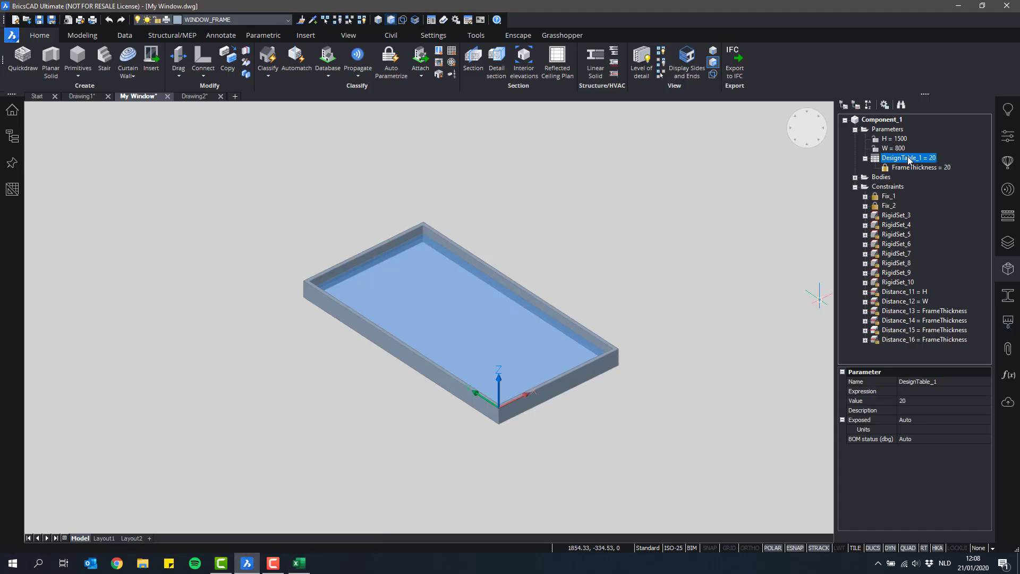
click(947, 400)
click(948, 400)
click(934, 458)
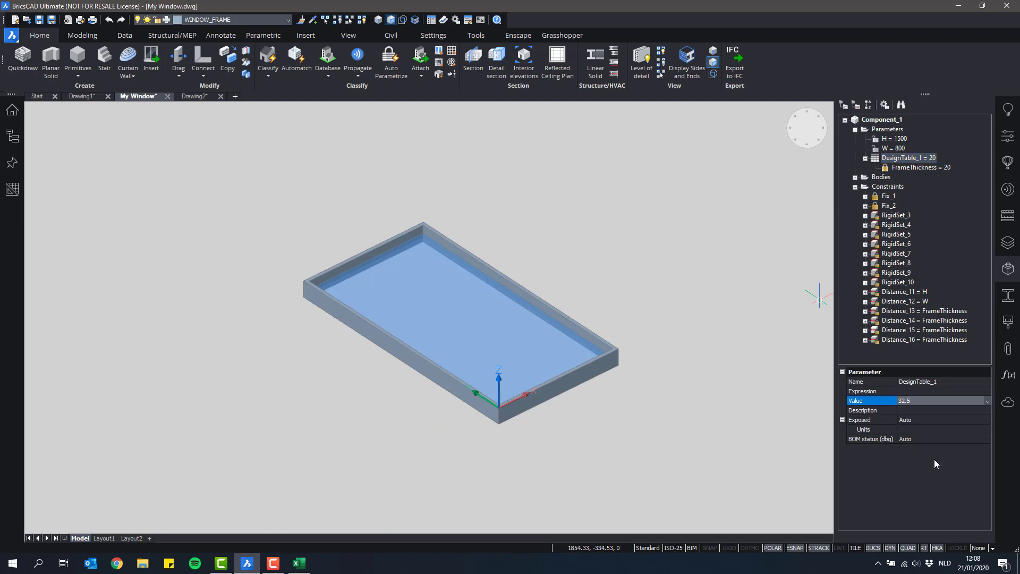
key(Escape)
key(Escape)
key(Escape)
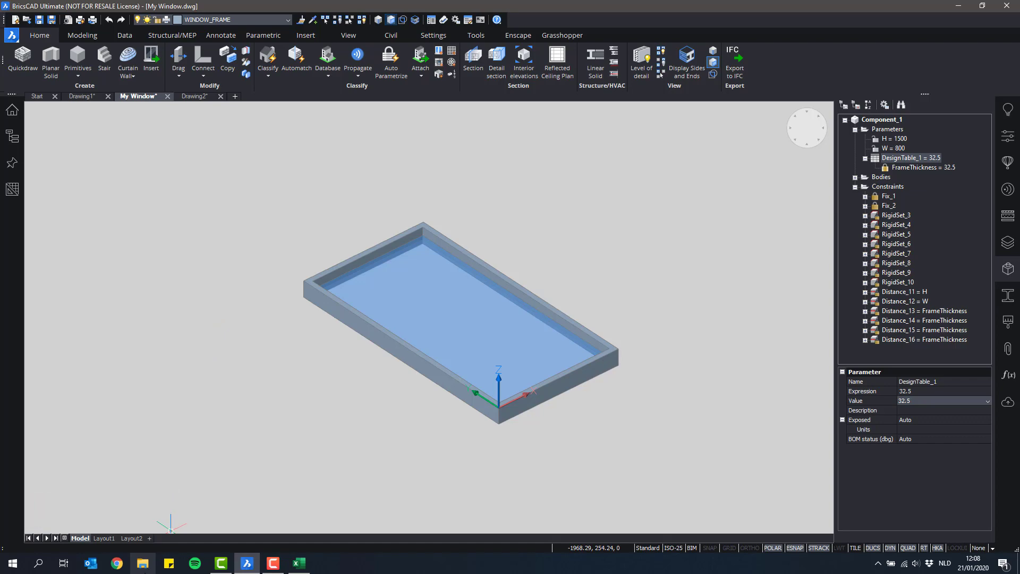
Step: Browse in File Explorer to Desktop > Training 09-01-2020 > Starter files > Parametrics and open WH.csv in Excel
click(142, 563)
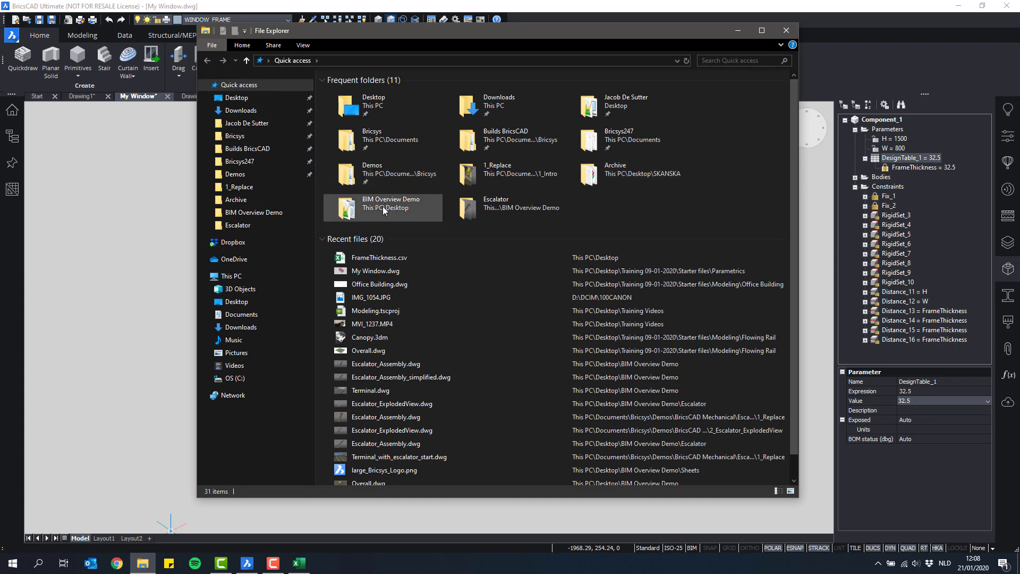
click(249, 100)
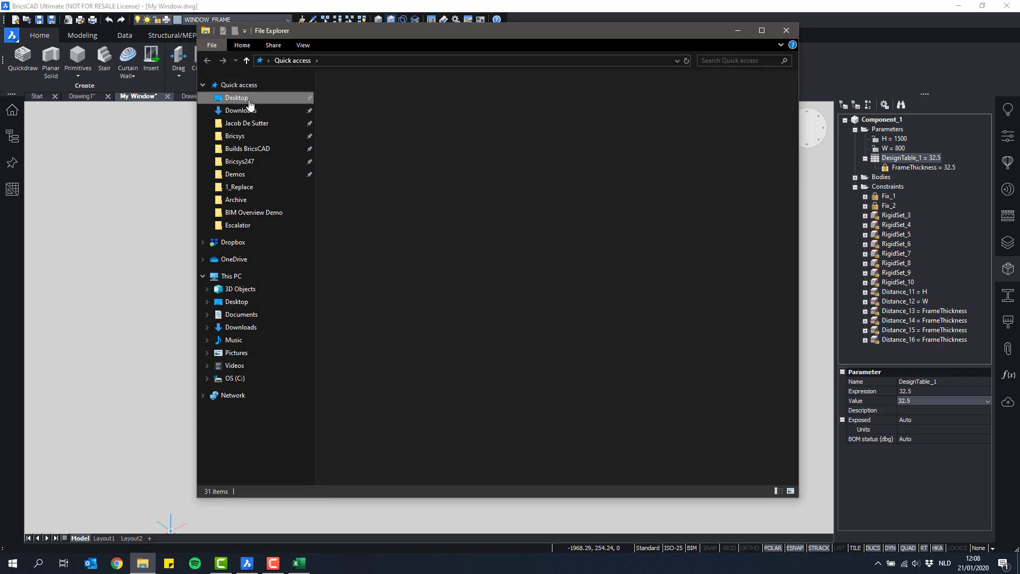
double_click(383, 128)
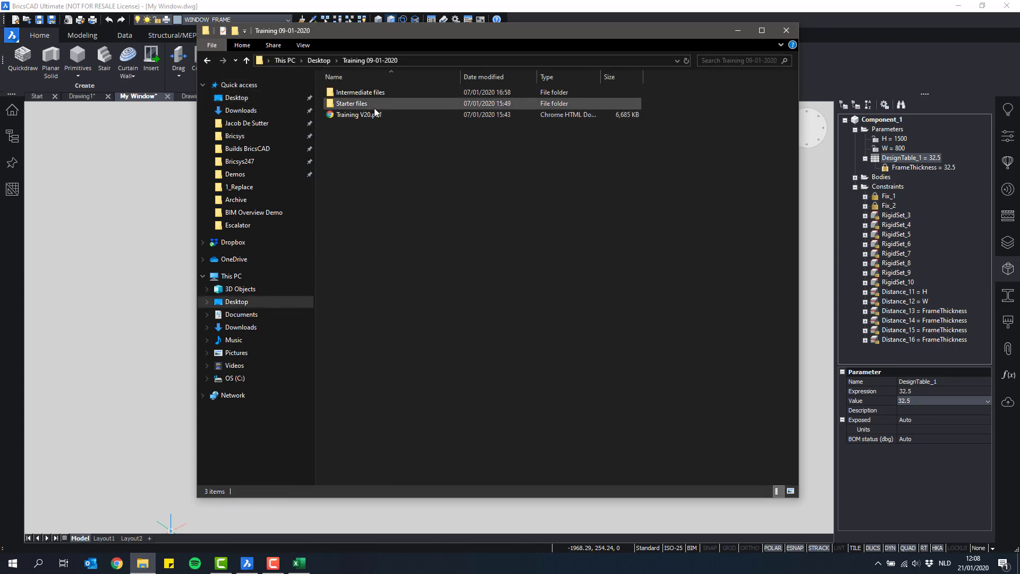
double_click(367, 103)
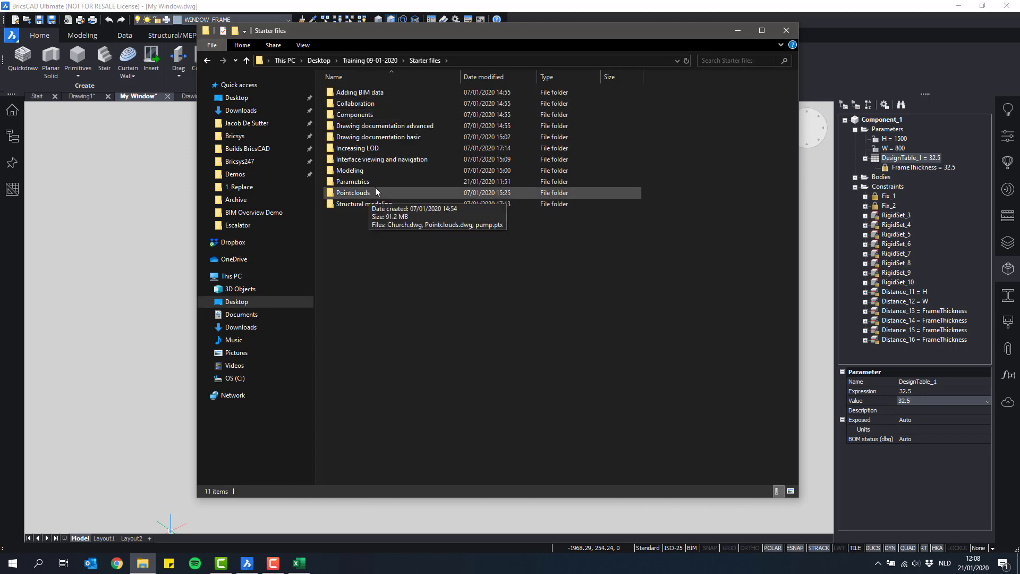
double_click(373, 181)
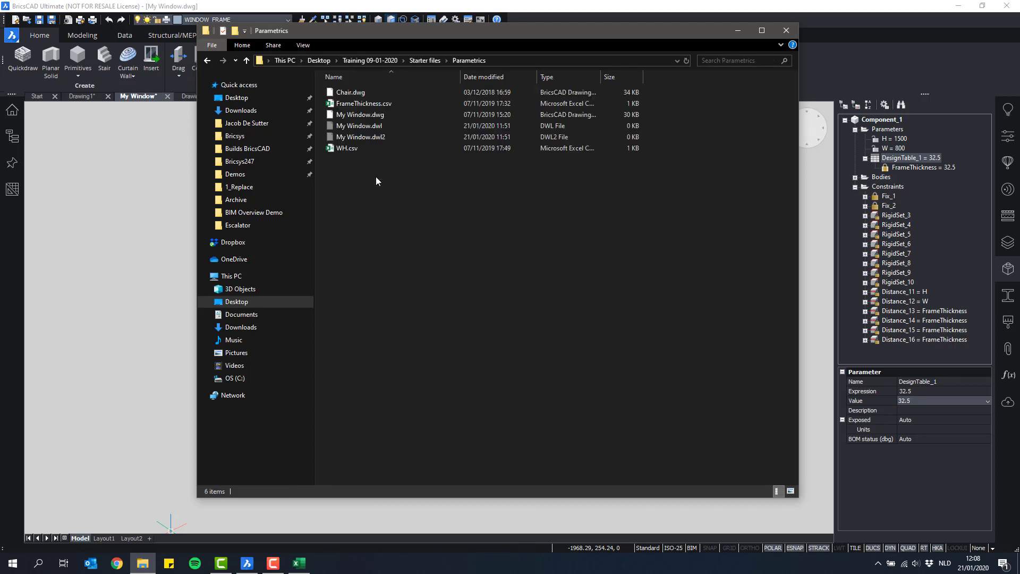
click(351, 151)
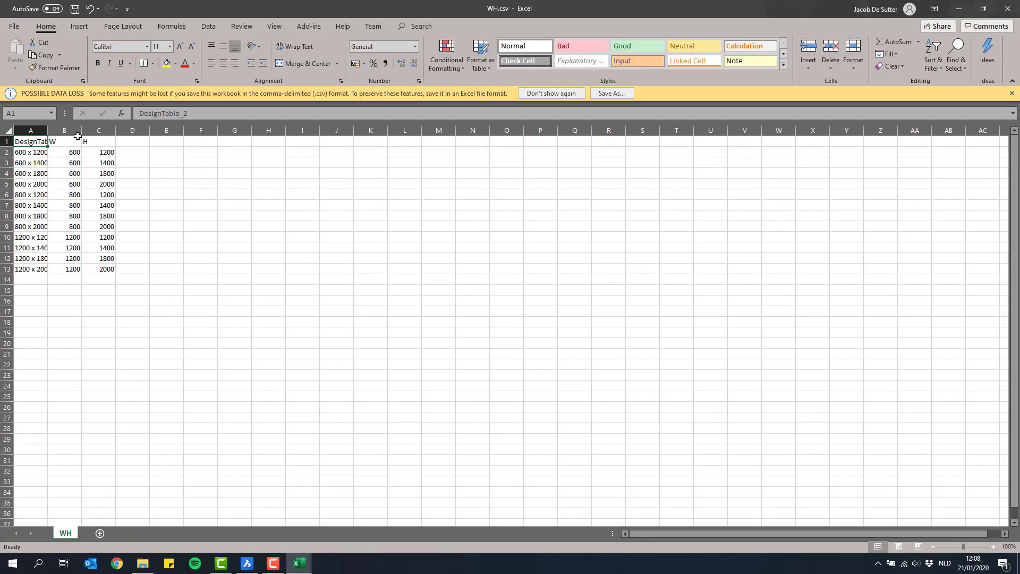
Step: Fit column A to its contents and examine the W and H values listed for each DesignTable_2 configuration
double_click(48, 129)
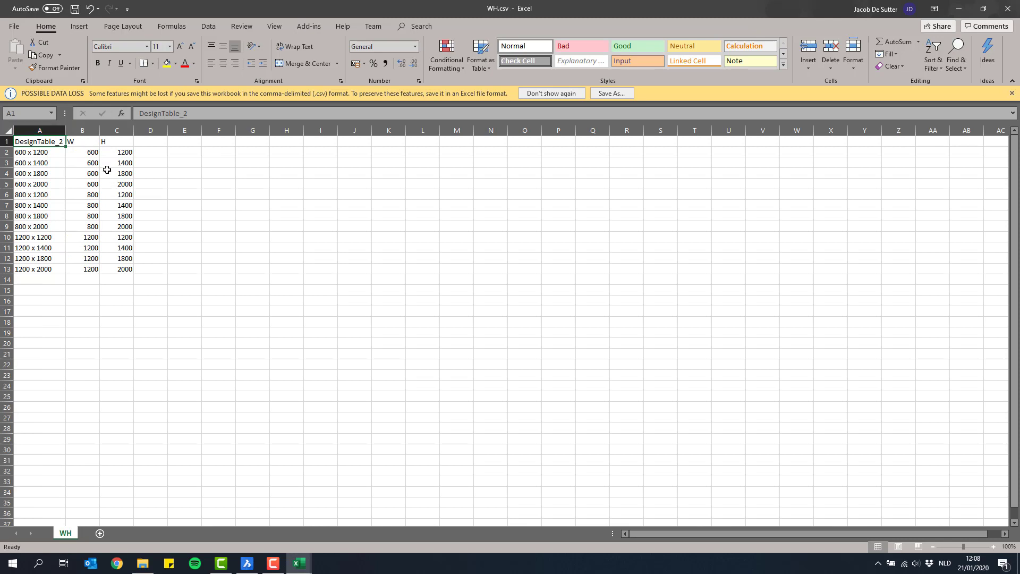
drag(96, 153, 94, 269)
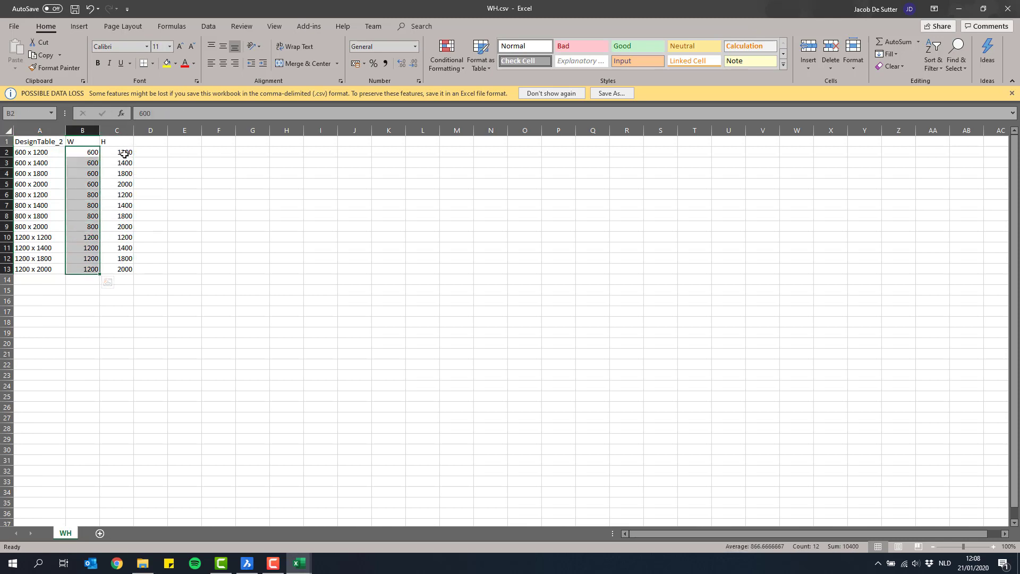
drag(125, 152, 130, 269)
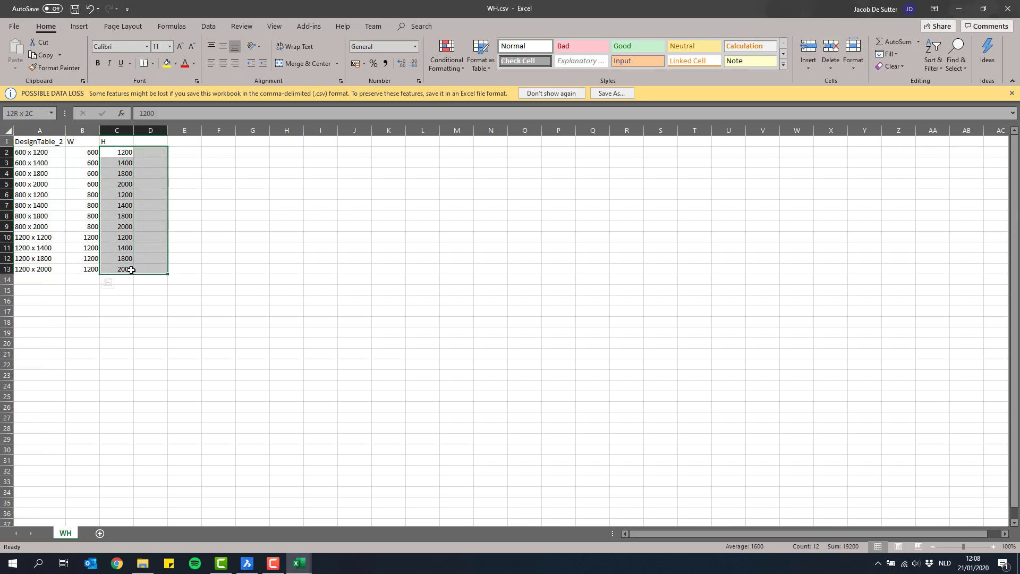
Step: Review the configuration names in column A and close WH.csv without saving the changes
drag(47, 151, 54, 269)
click(44, 153)
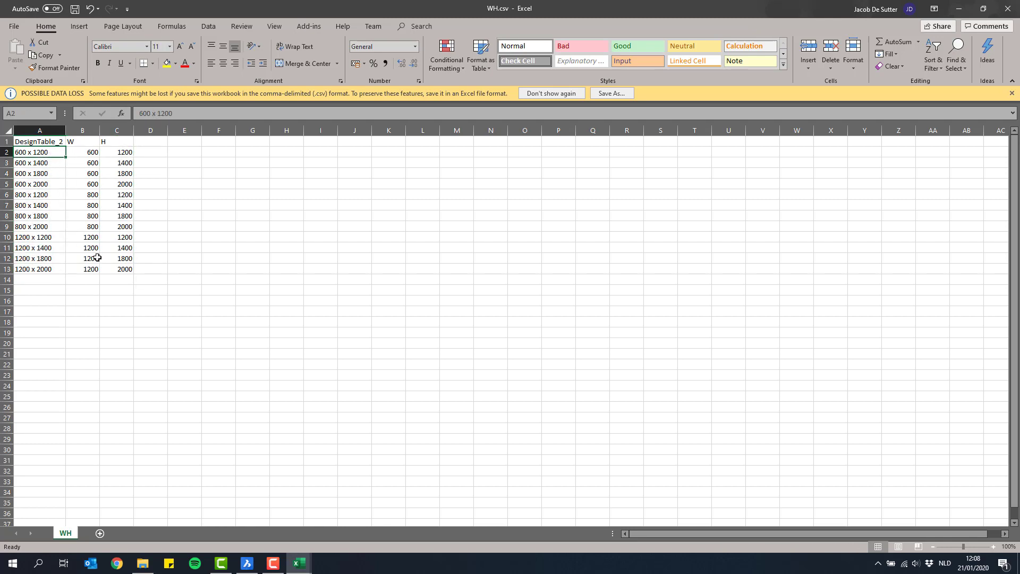
click(1007, 14)
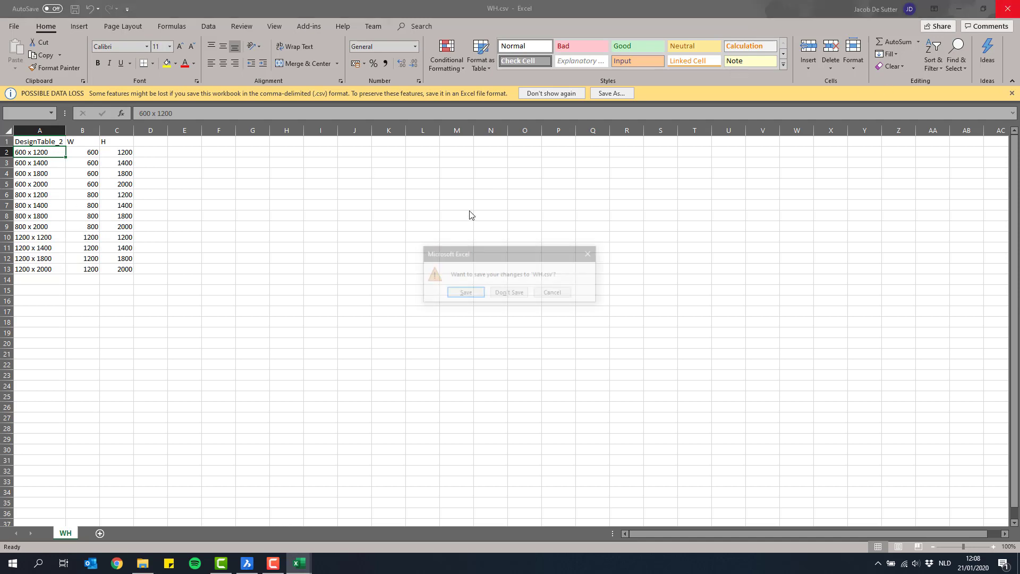
click(509, 293)
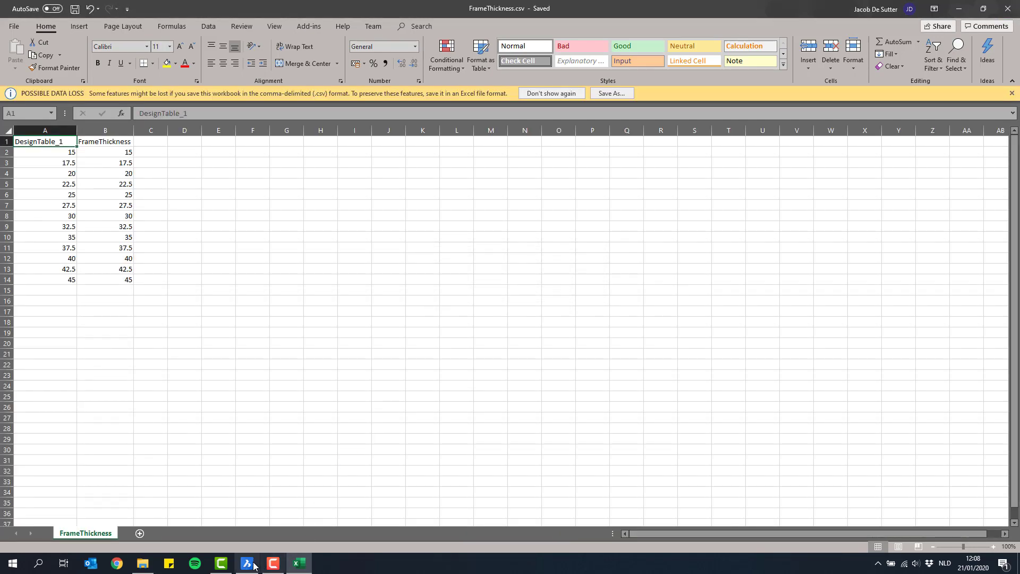
Step: Switch to BricsCAD and create a design table from the H and W parameters of Component_1
click(246, 562)
click(897, 140)
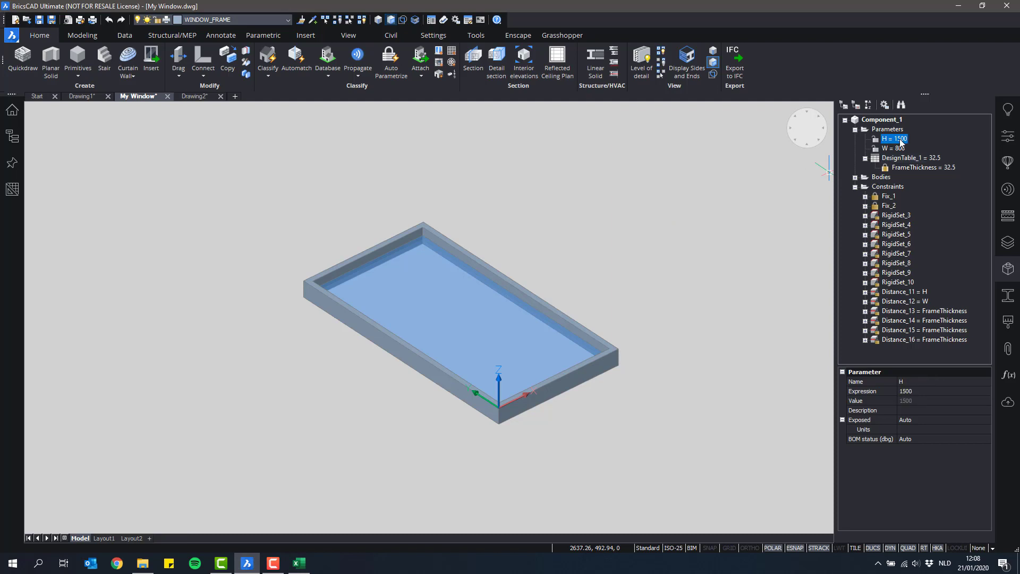
ctrl+click(897, 148)
right_click(894, 139)
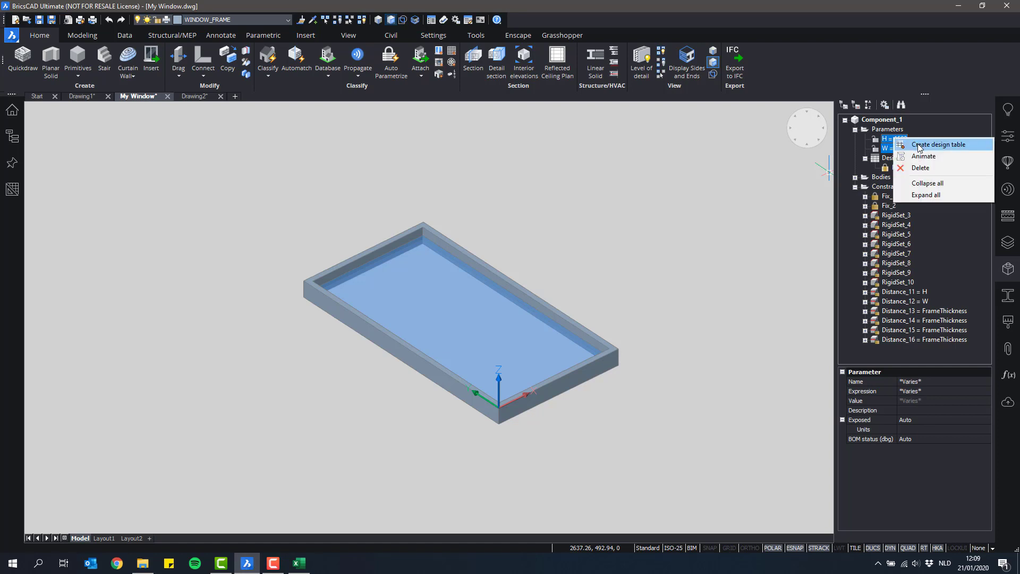
click(918, 145)
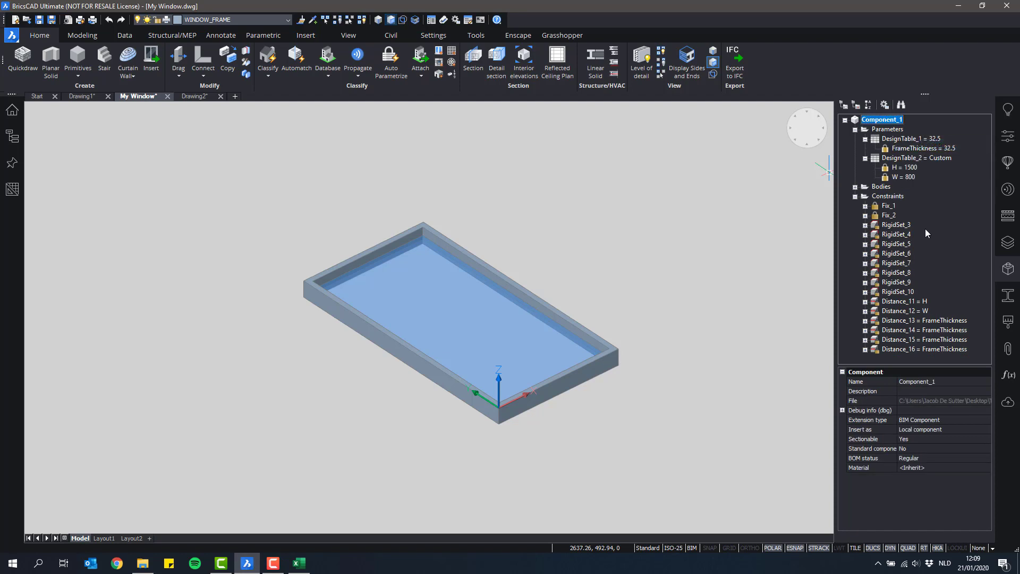
Step: Replace the contents of DesignTable_2 with WH.csv from the Training 09-01-2020 > Starter files > Parametrics folder
click(909, 158)
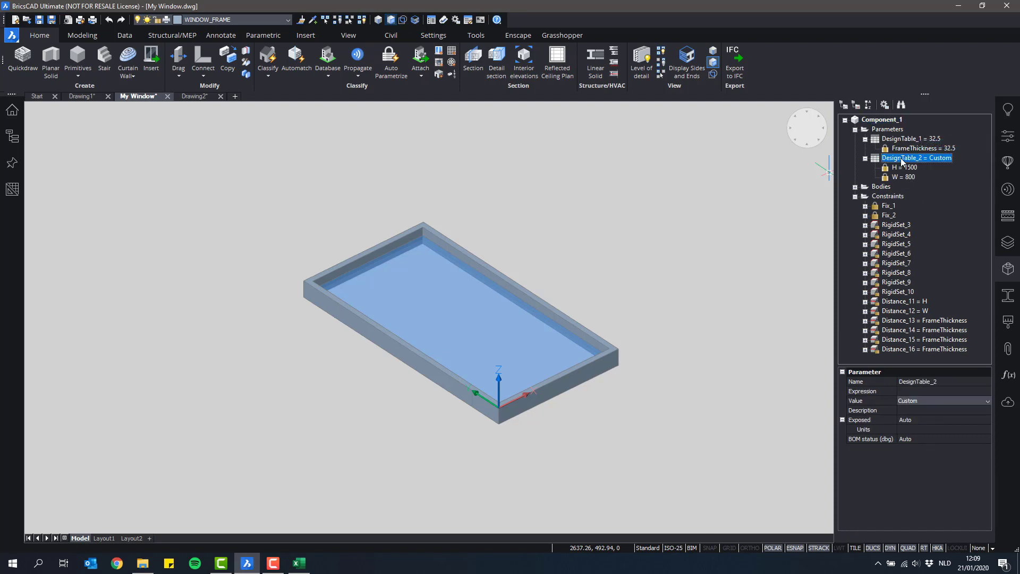
right_click(901, 161)
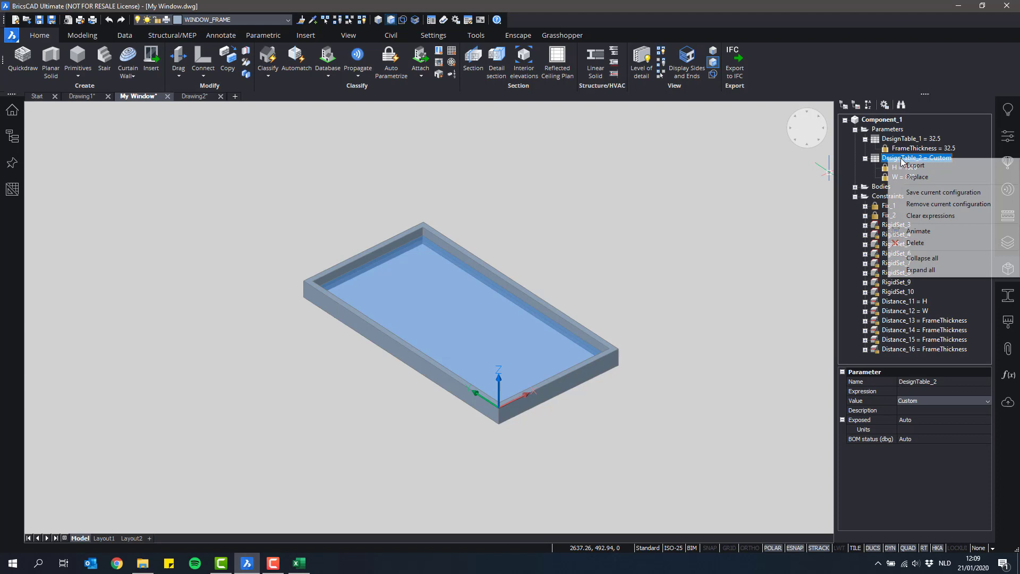
click(937, 179)
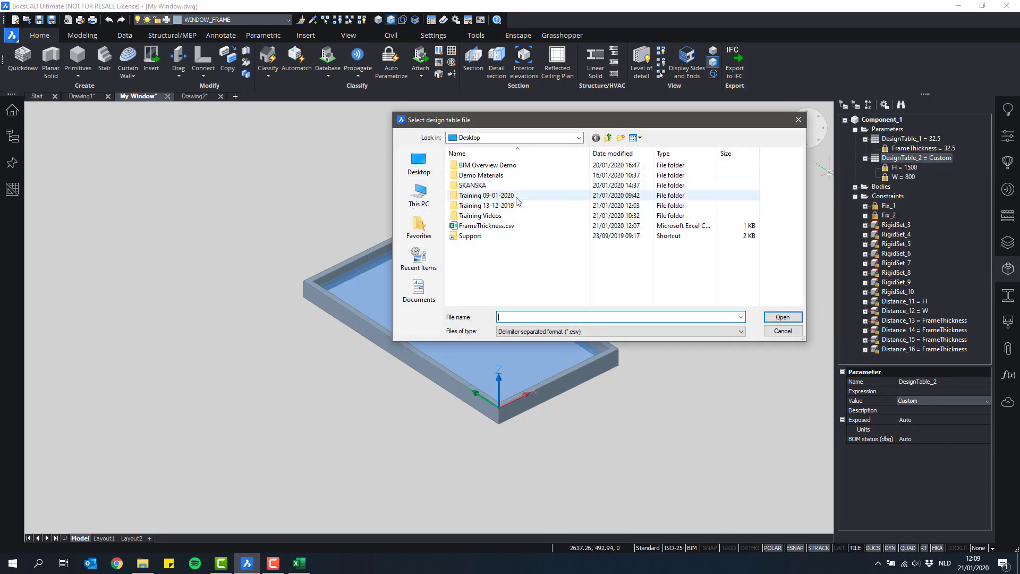
double_click(507, 196)
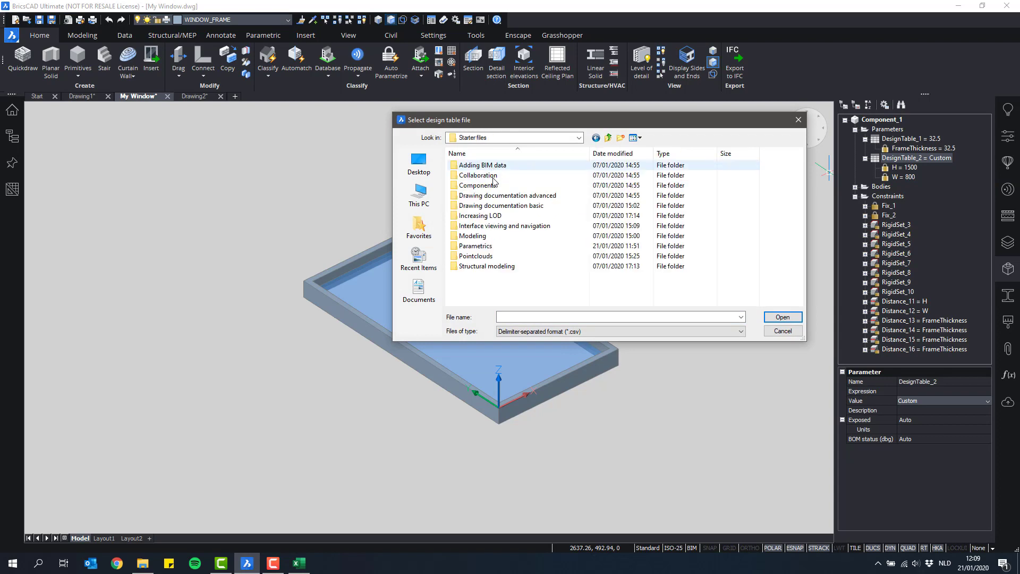
double_click(491, 246)
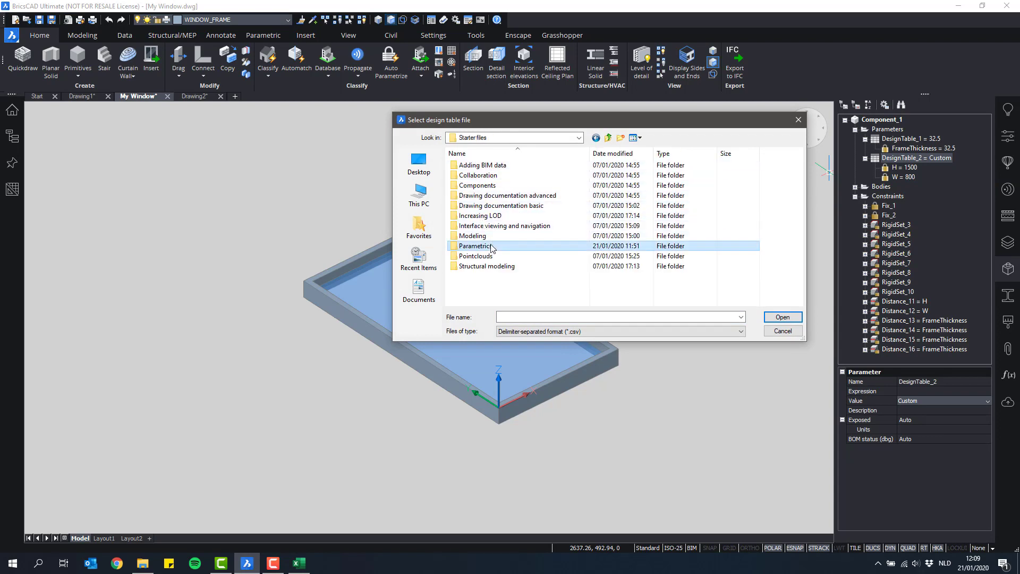
click(496, 168)
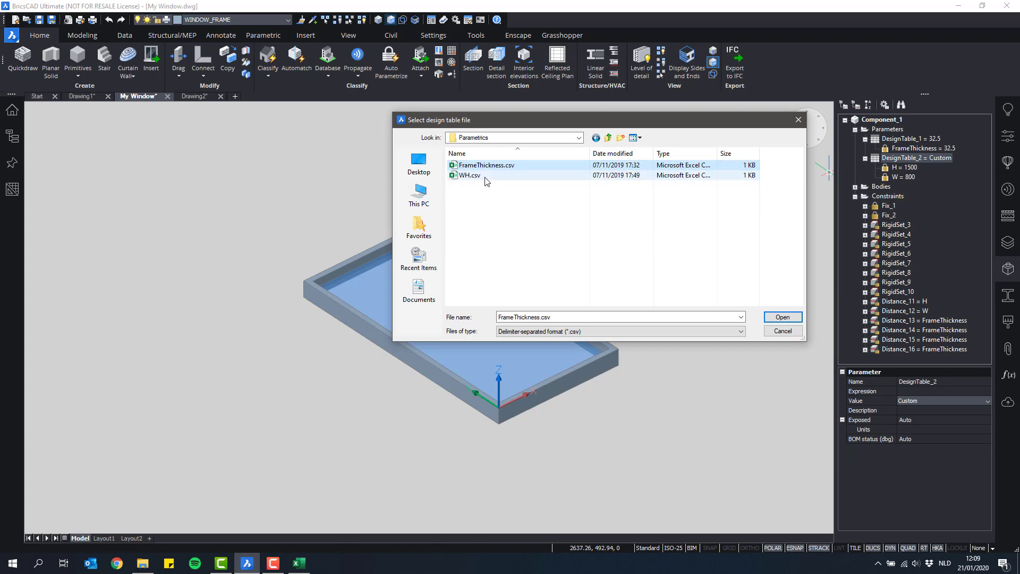
click(481, 175)
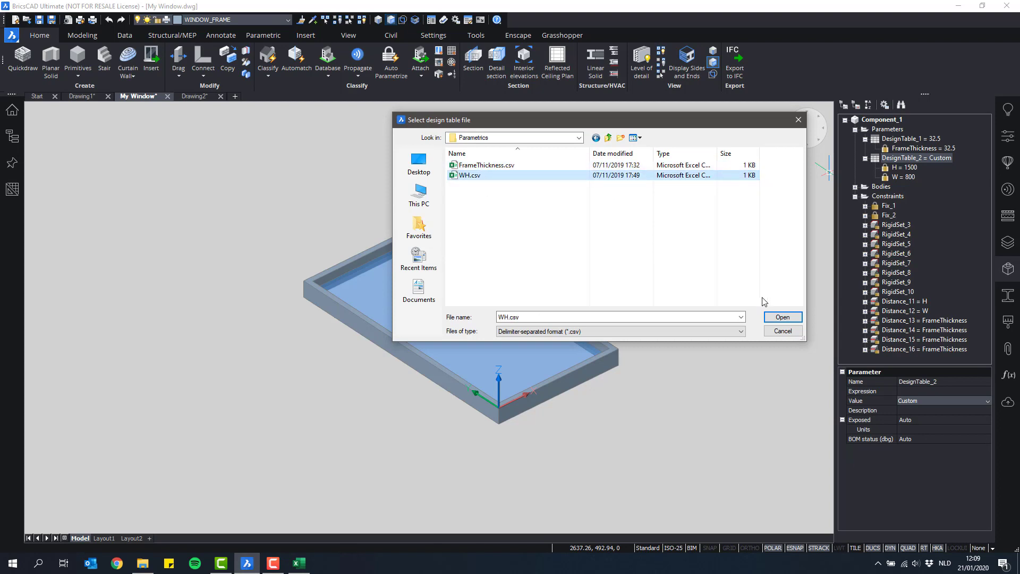
click(783, 317)
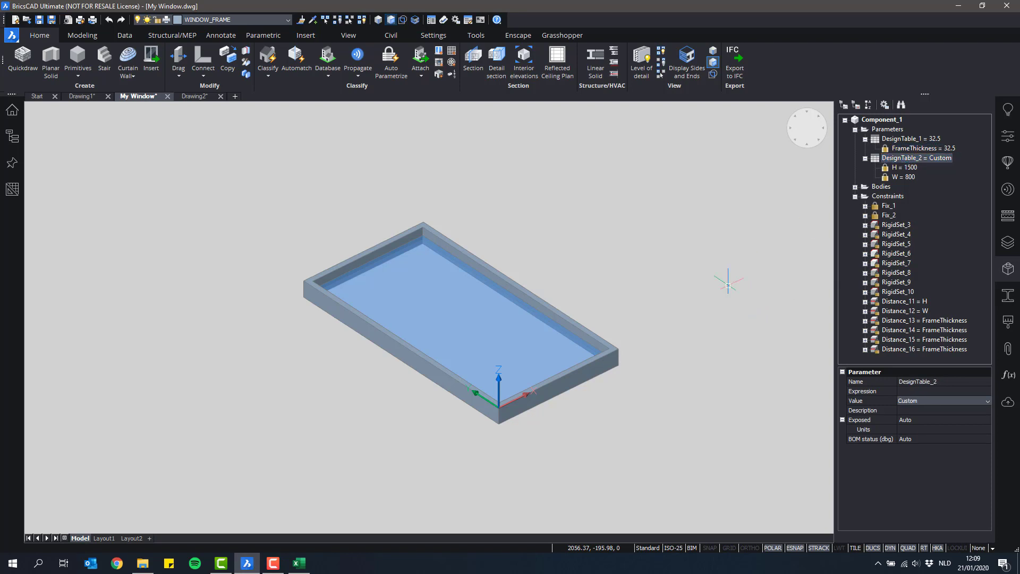
Step: Test the window with the DesignTable_2 configurations 800 x 1400, 1200 x 1400 and 600 x 2000
click(983, 401)
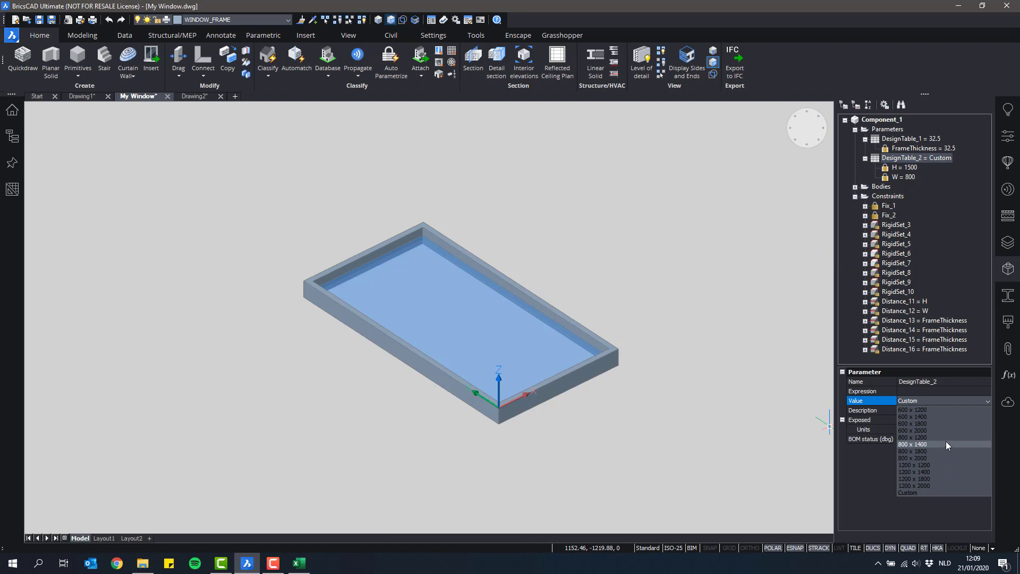
click(945, 444)
click(972, 400)
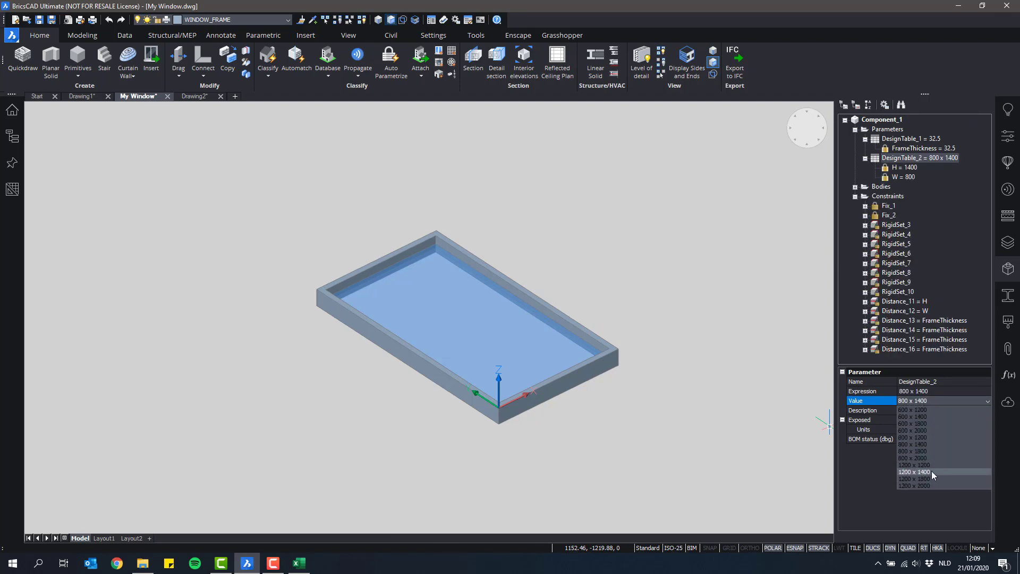
click(932, 471)
click(954, 404)
click(942, 429)
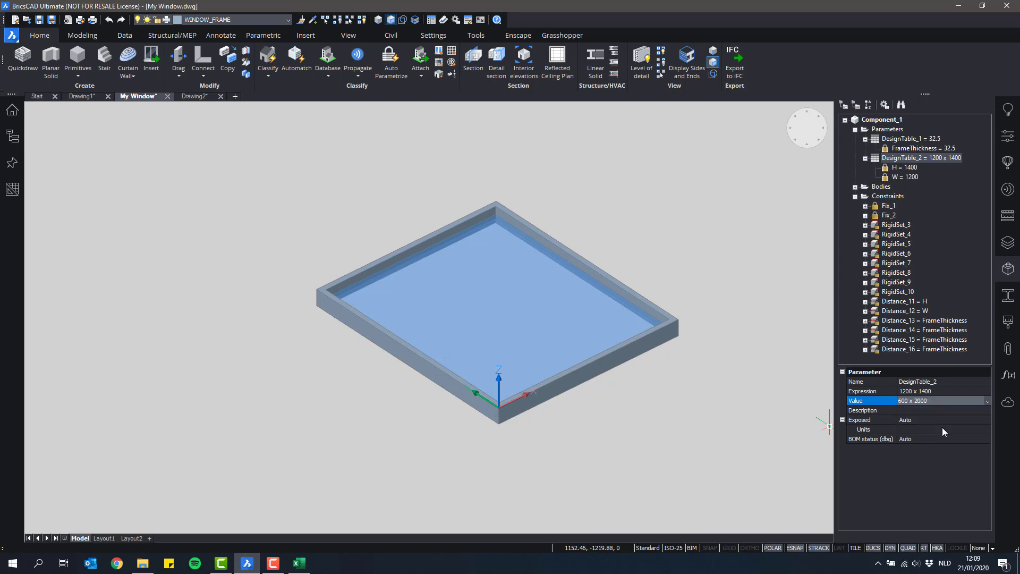
click(974, 410)
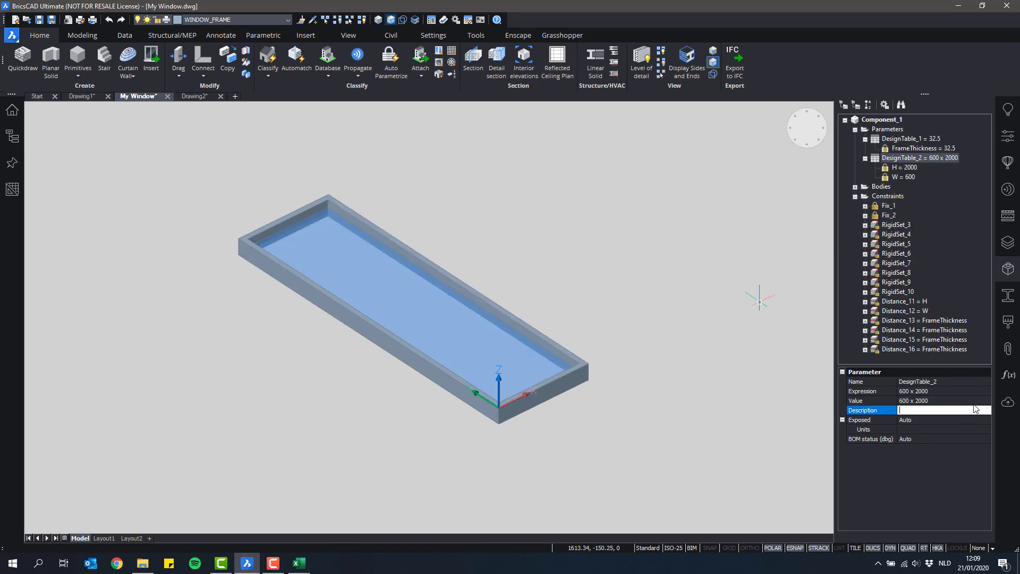
click(977, 403)
click(977, 402)
click(956, 431)
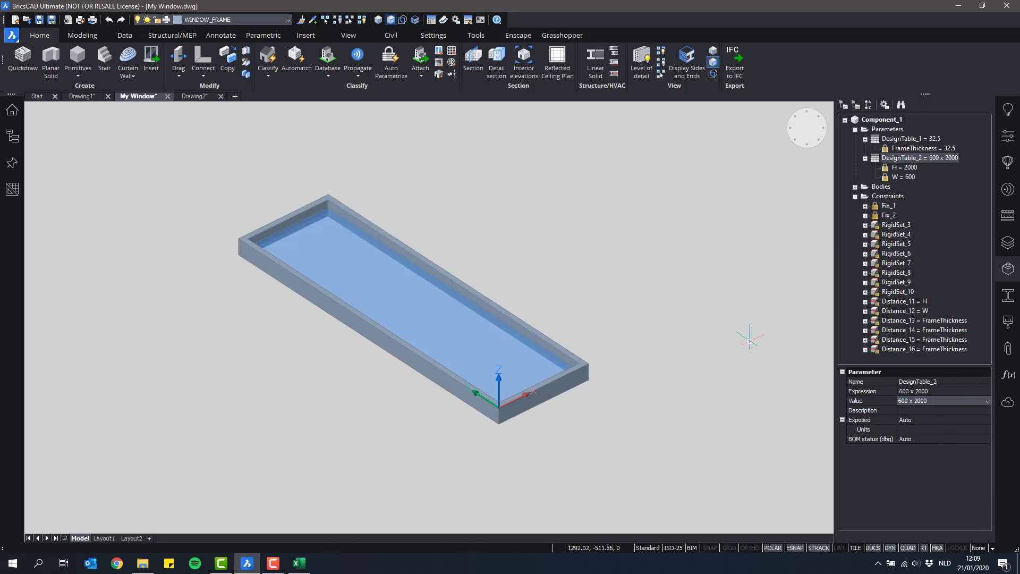
Step: Set the value of the DesignTable_2 parameter to 800 x 1400
middle_drag(512, 209, 556, 232)
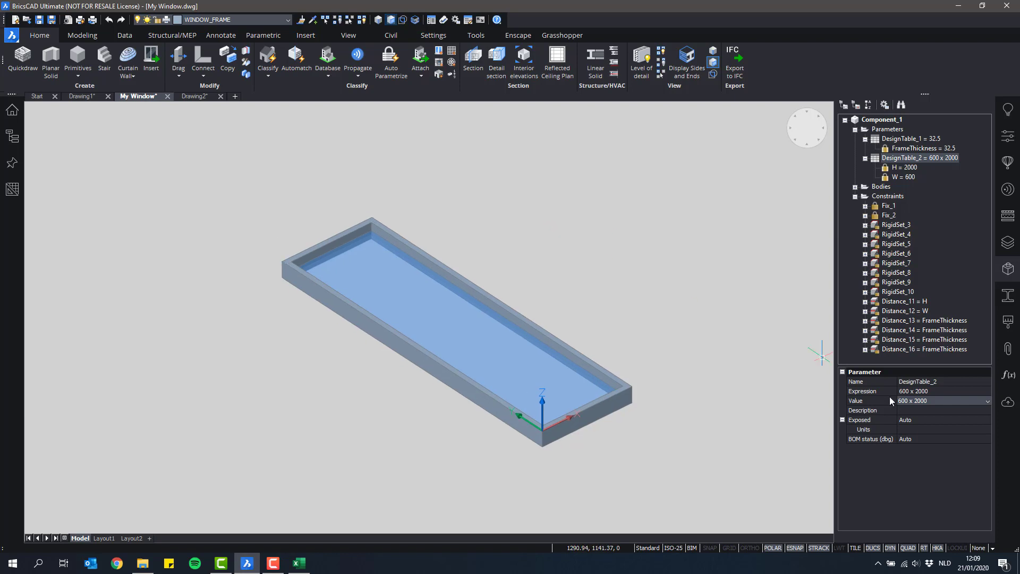
click(932, 402)
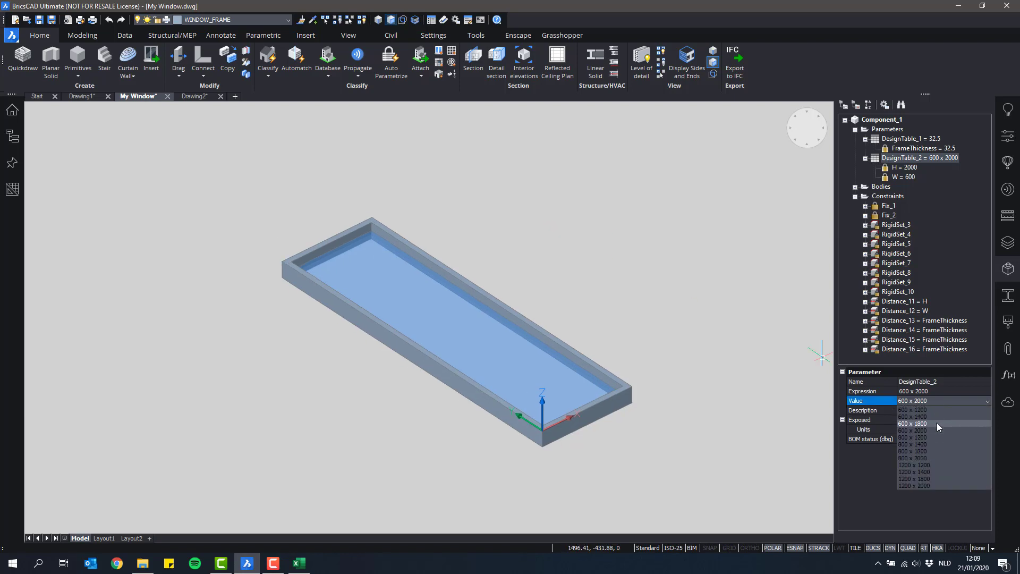
click(929, 445)
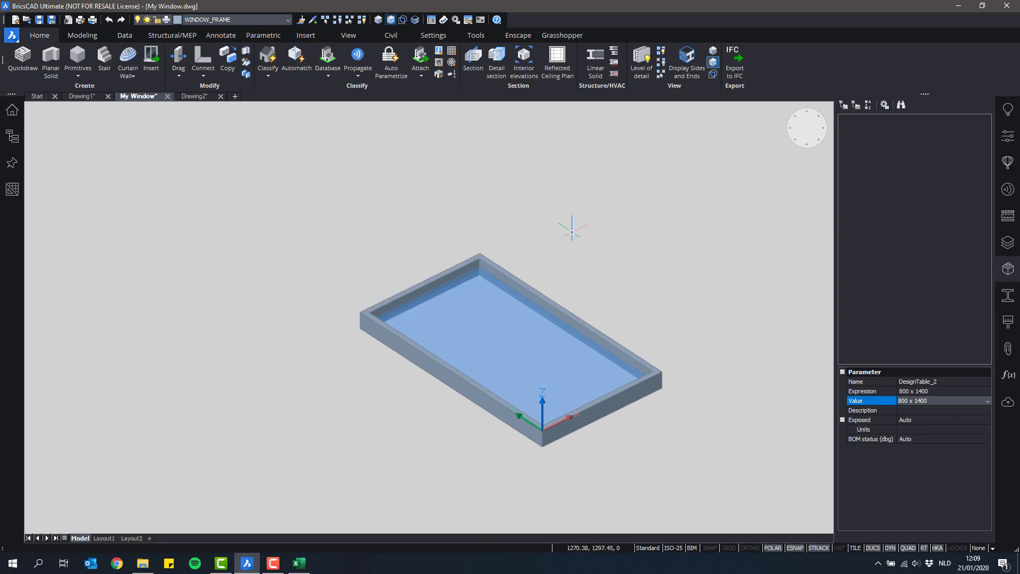
Step: Create a component named MyWin3 from the drawing in the Windows category
click(1008, 162)
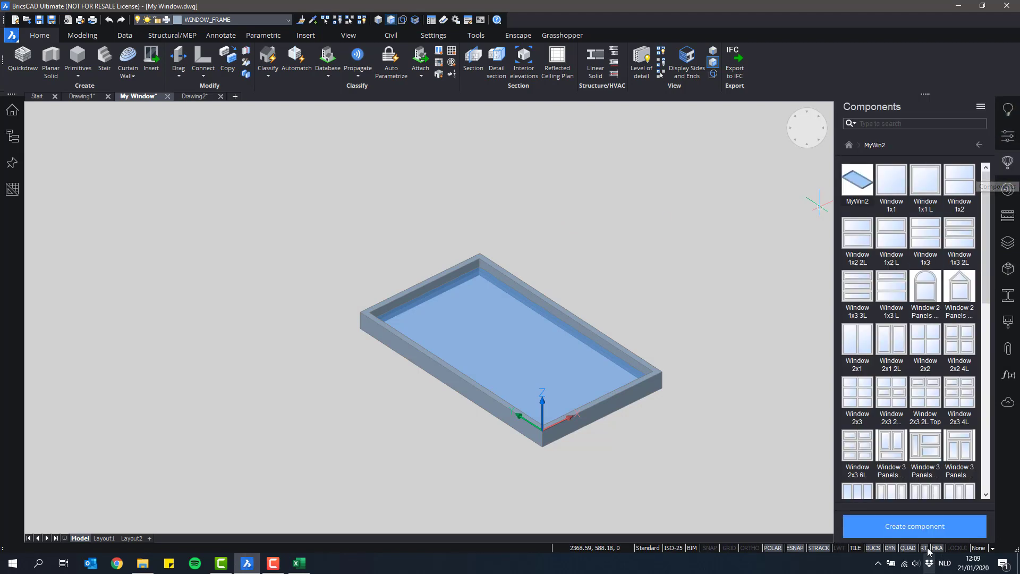
click(914, 526)
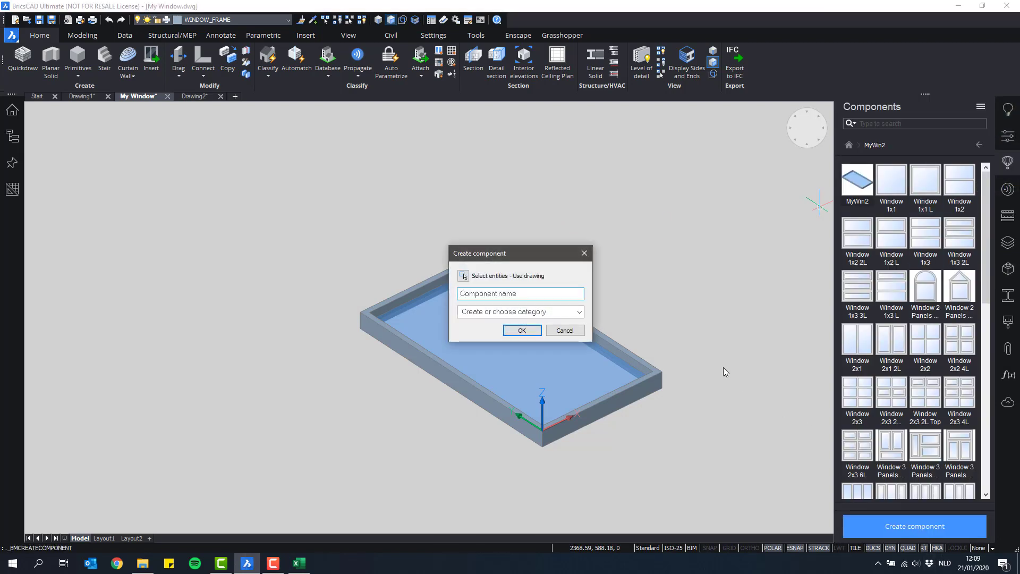
text(MyWin3)
key(Tab)
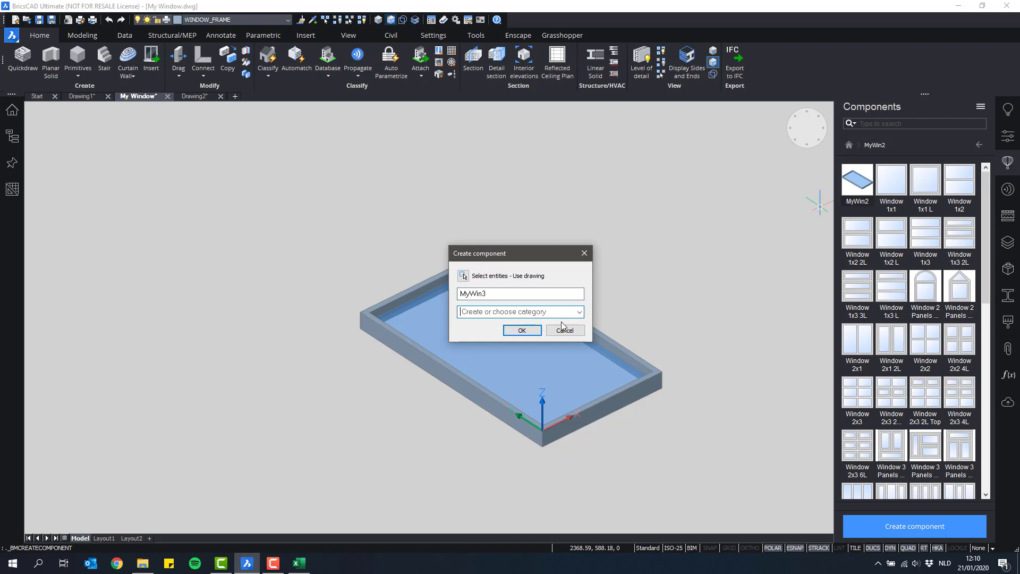
click(579, 312)
click(510, 322)
click(529, 333)
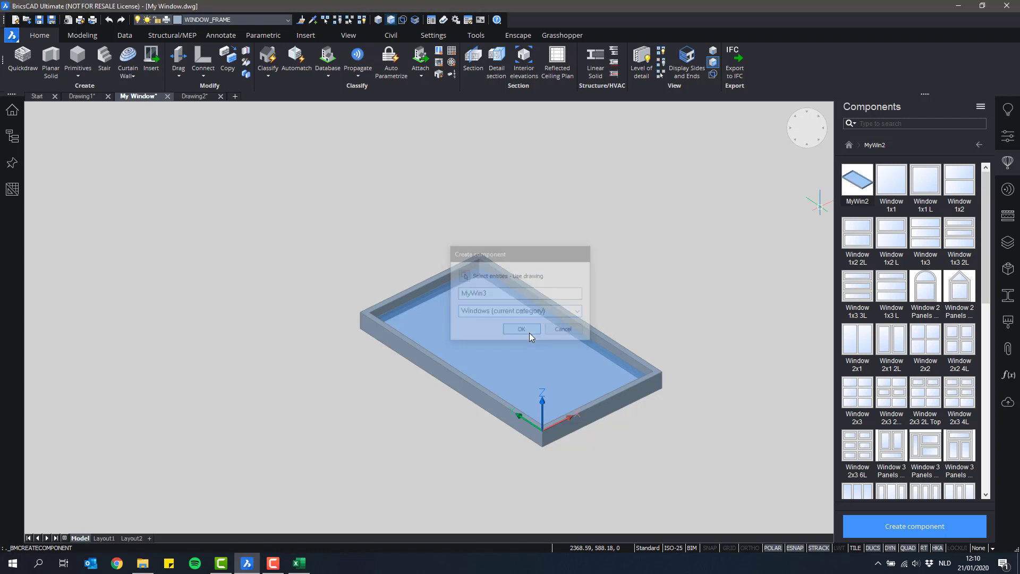
Step: Insert the MyWin3 window in Drawing2's front wall, about 160 cm beside the existing window and 900 mm above the wall base
click(192, 96)
scroll(598, 303, down, 5)
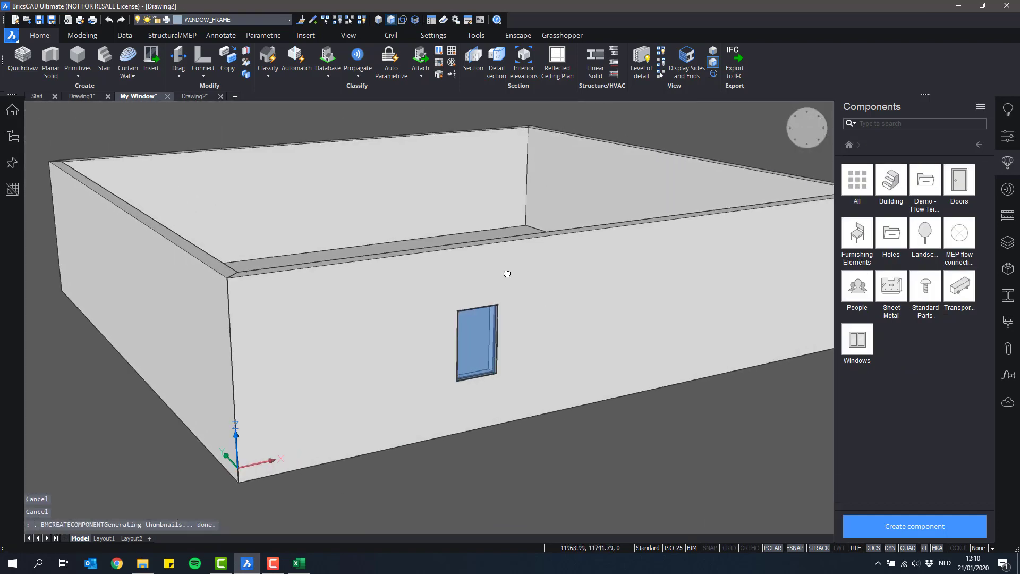
click(856, 340)
drag(892, 181, 643, 284)
drag(538, 348, 542, 341)
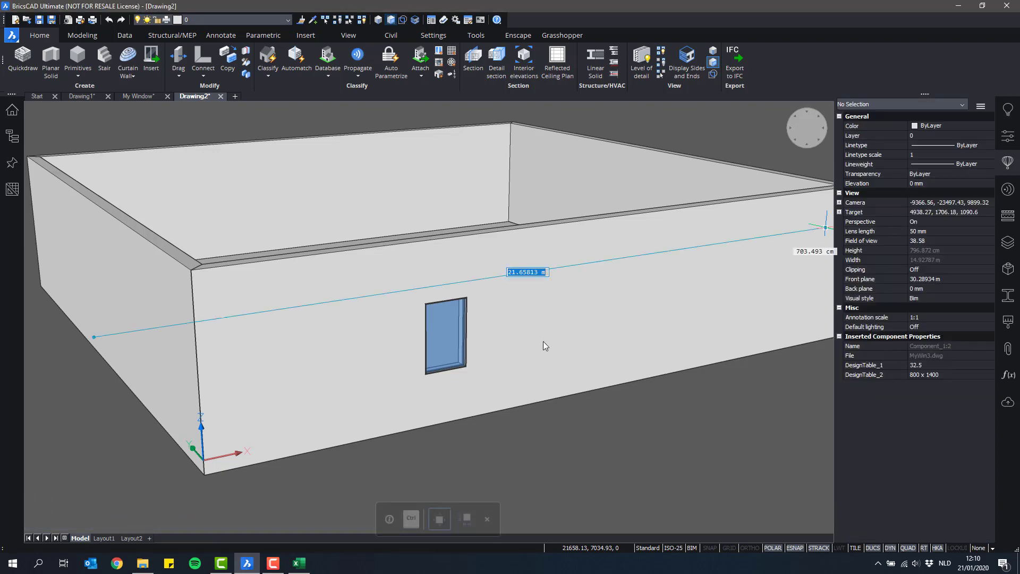
click(588, 293)
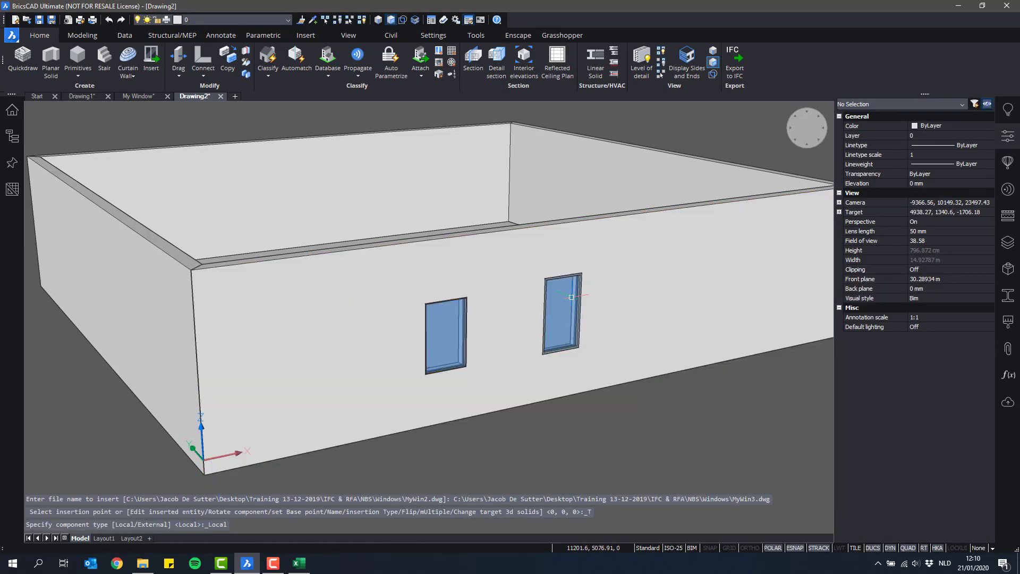
Step: Set DesignTable_1 of the newly inserted window to 40
scroll(560, 276, up, 5)
middle_drag(561, 270, 501, 220)
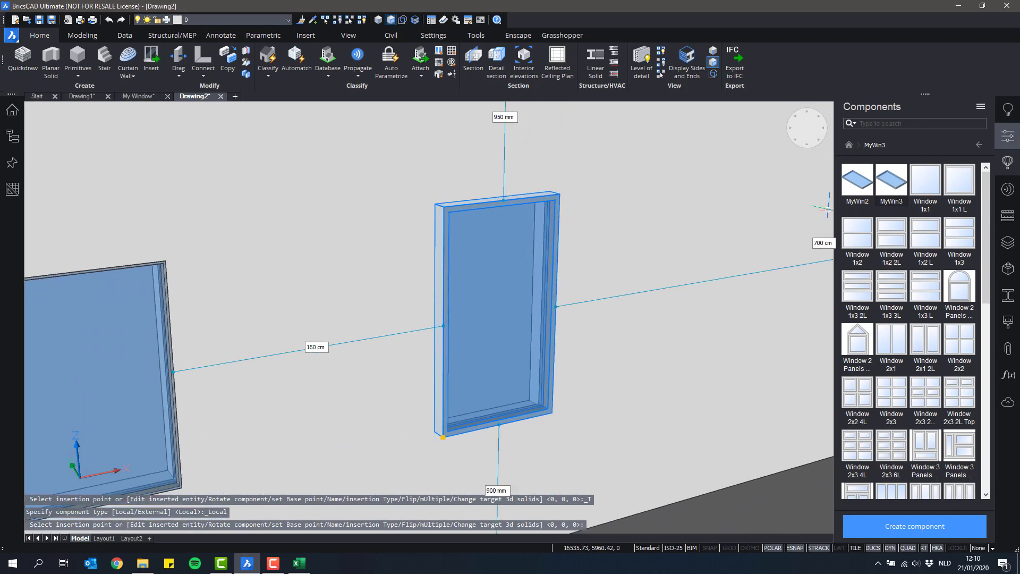
click(1007, 137)
scroll(959, 238, down, 12)
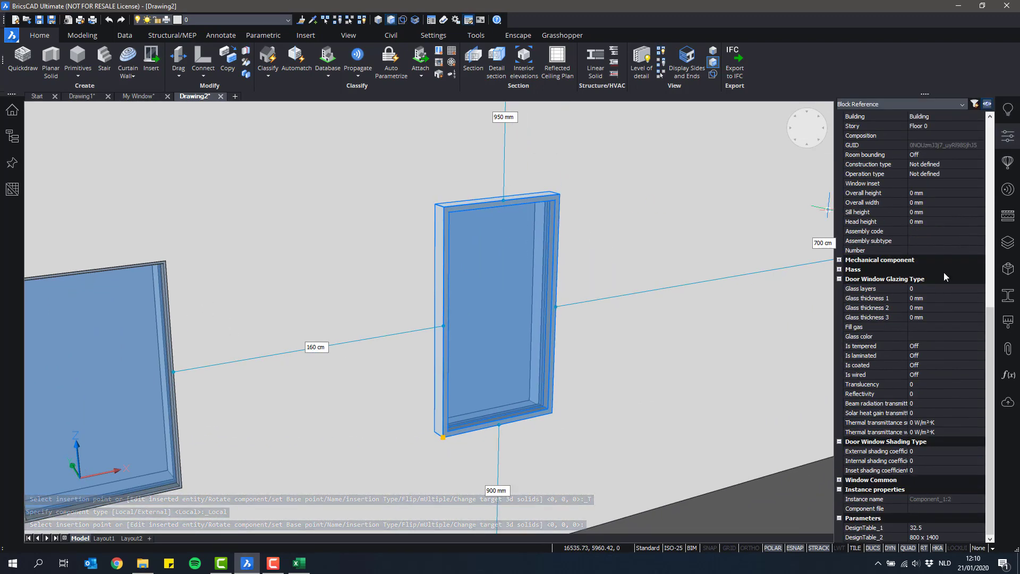
click(938, 528)
click(949, 526)
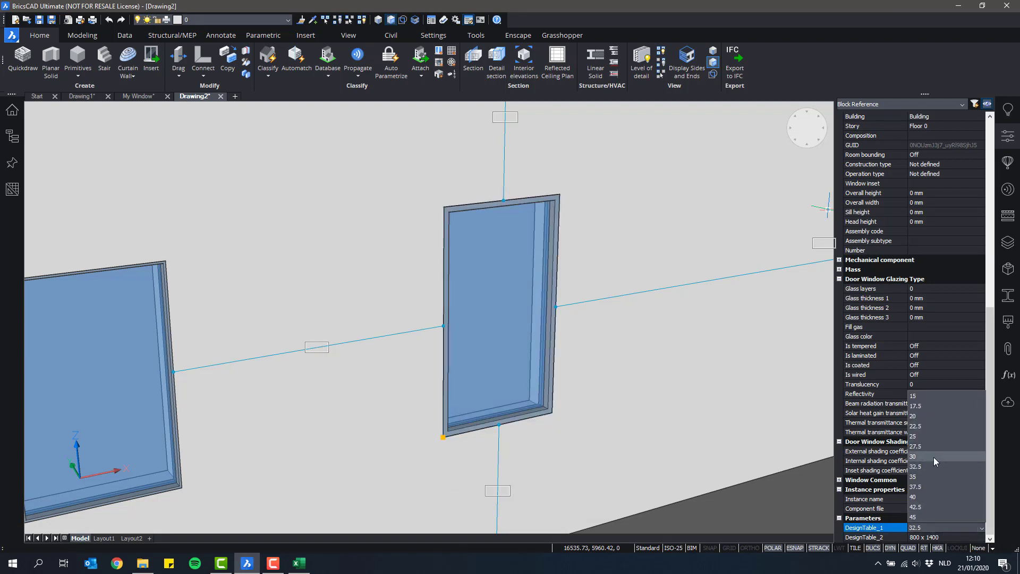
click(929, 496)
Step: Set DesignTable_2 of the inserted window to the 800 x 1200 configuration
click(954, 537)
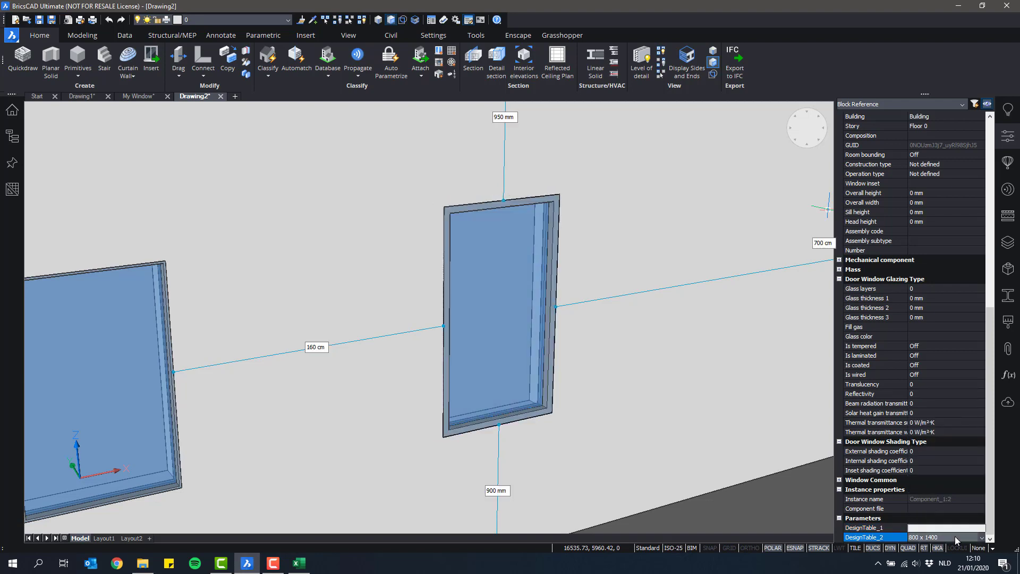
click(955, 537)
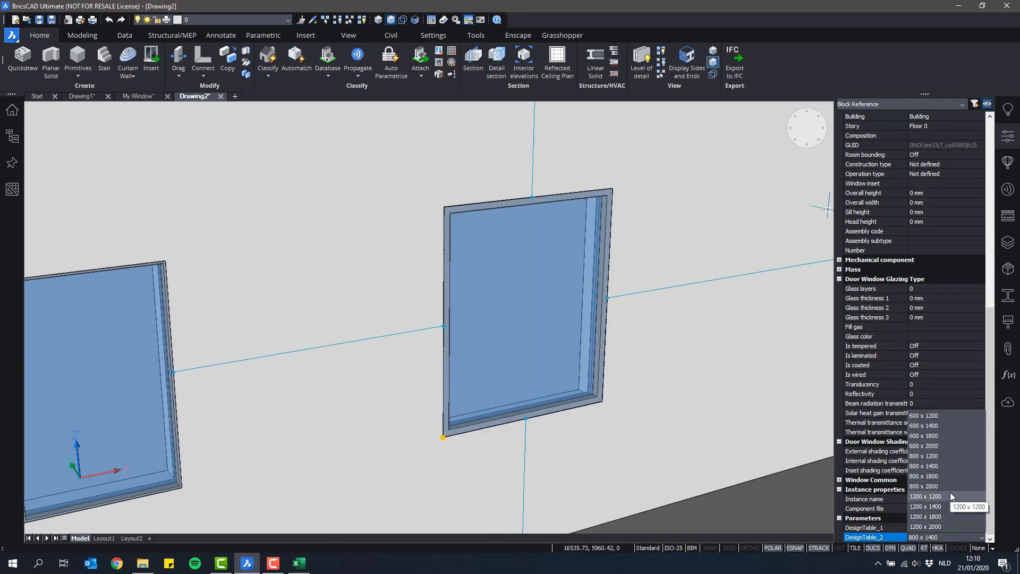
click(949, 458)
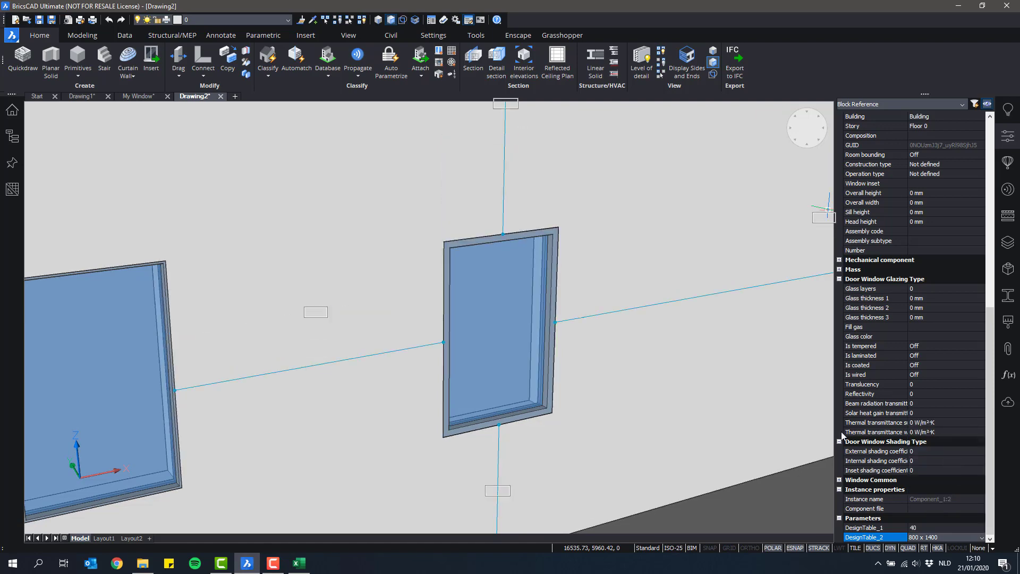
Step: Clear the window selection and review the whole building with both windows in its front wall
key(Escape)
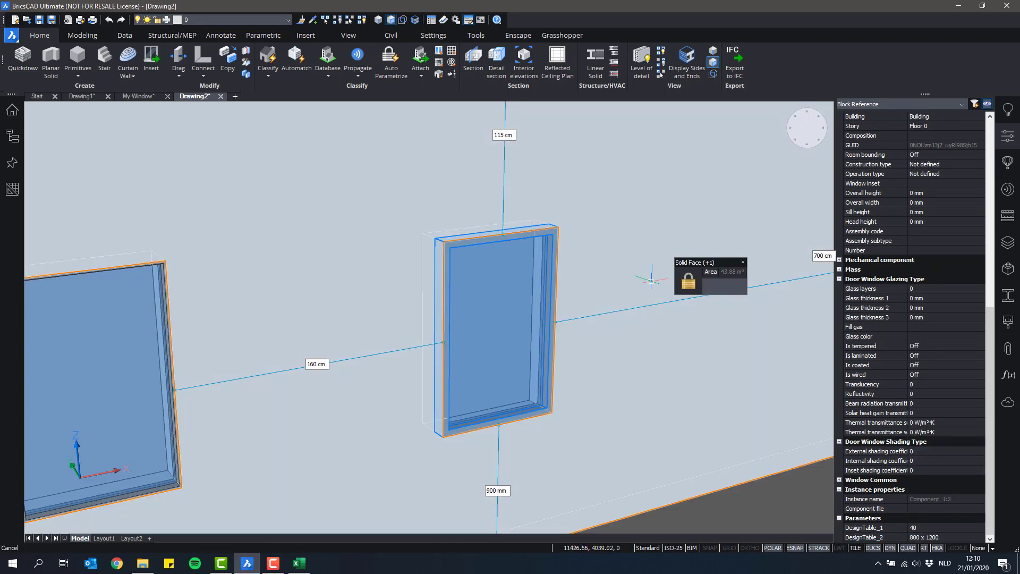
scroll(616, 286, down, 6)
shift+middle_drag(624, 287, 637, 352)
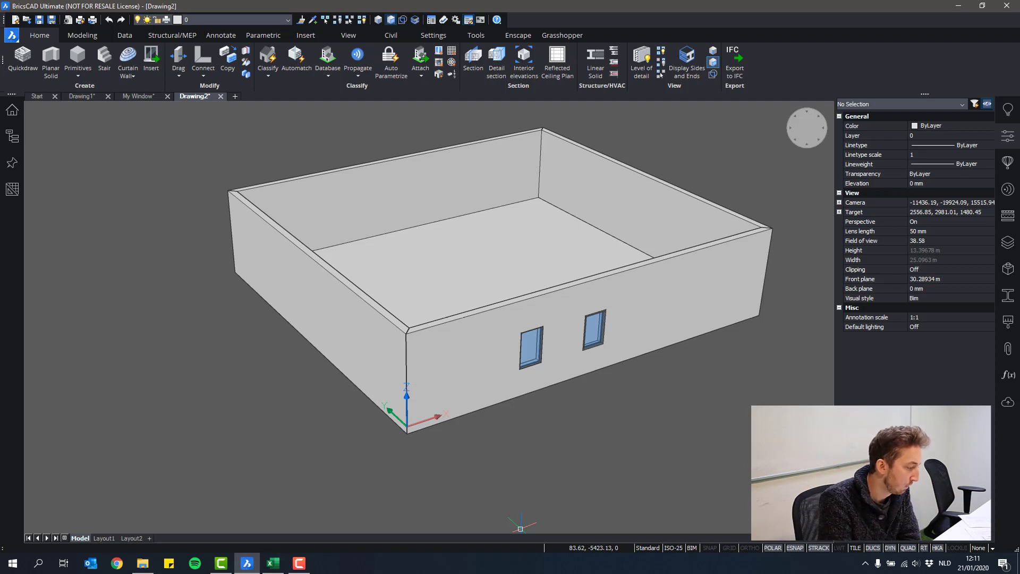
middle_drag(640, 384, 617, 407)
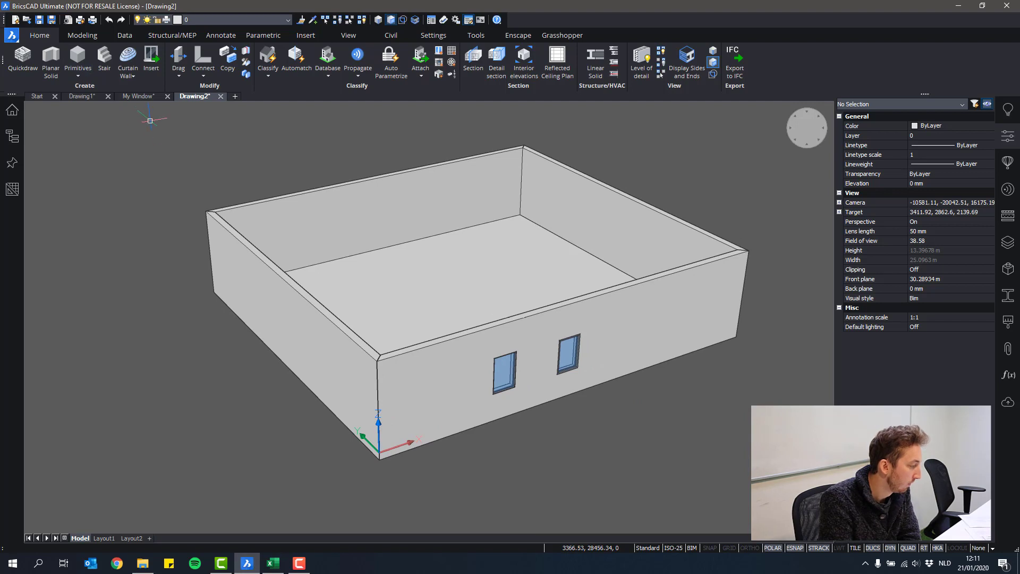
Step: Open the Chair.dwg drawing from the Parametrics folder
click(139, 96)
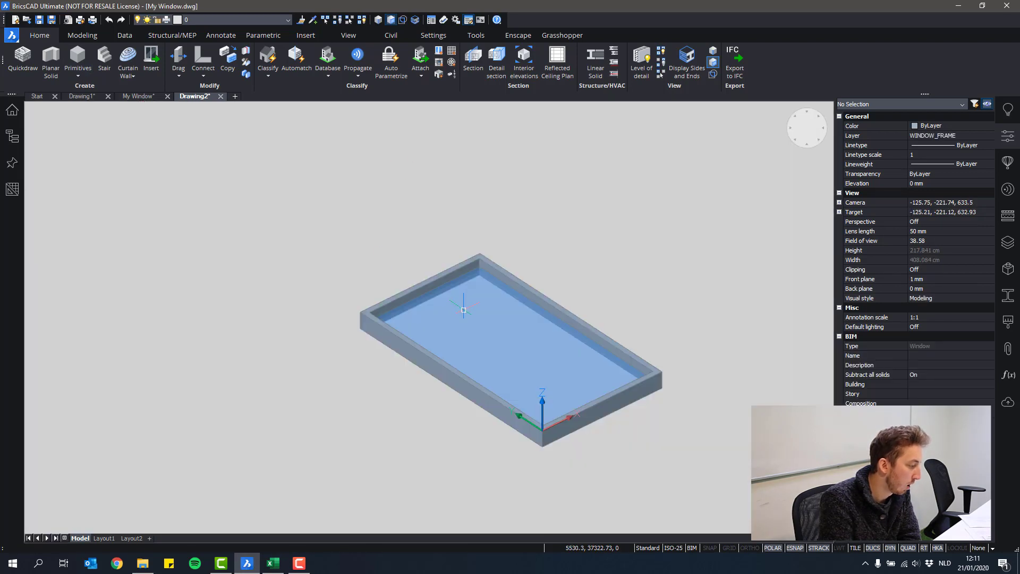
click(1006, 139)
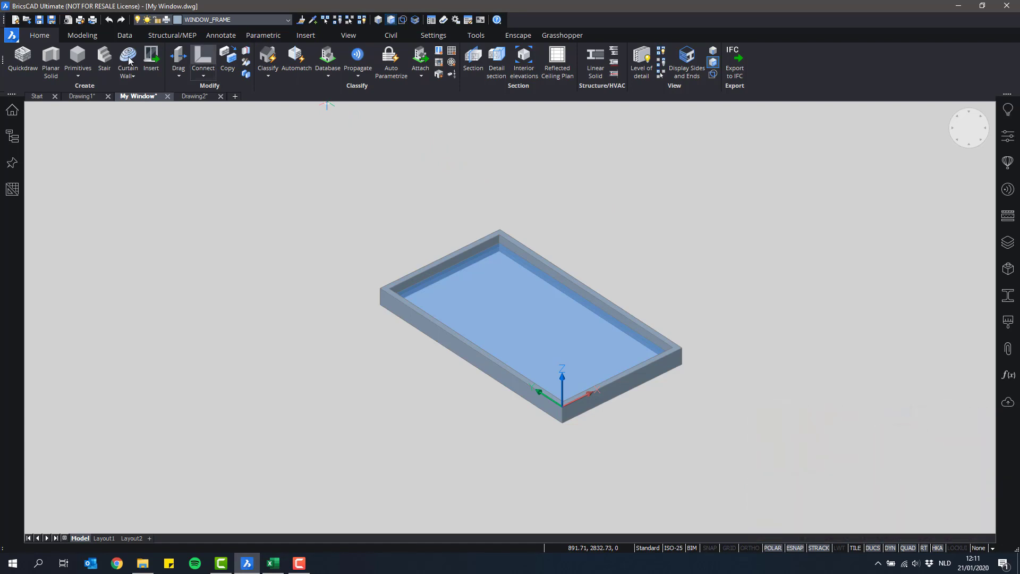
click(28, 22)
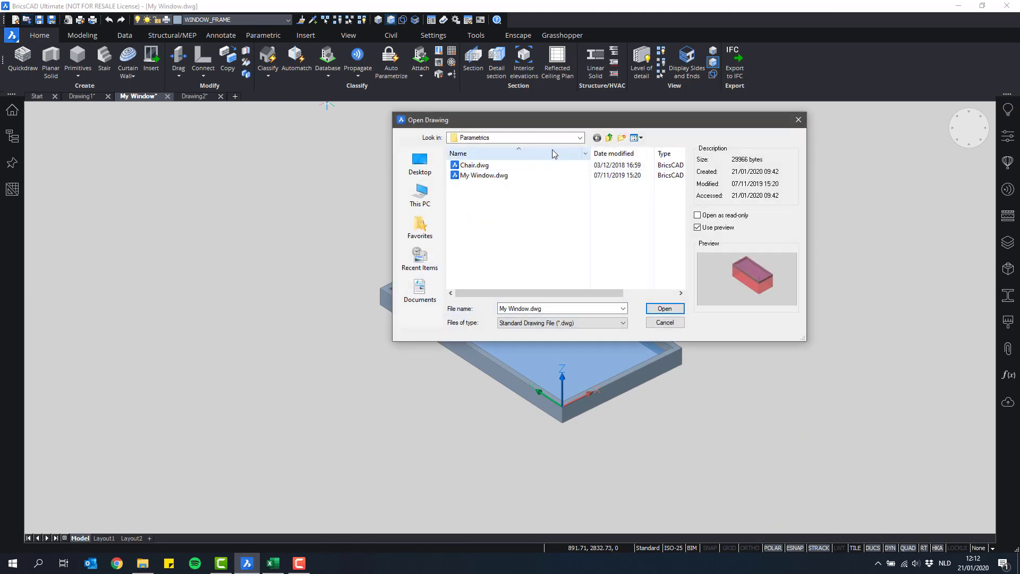
click(474, 165)
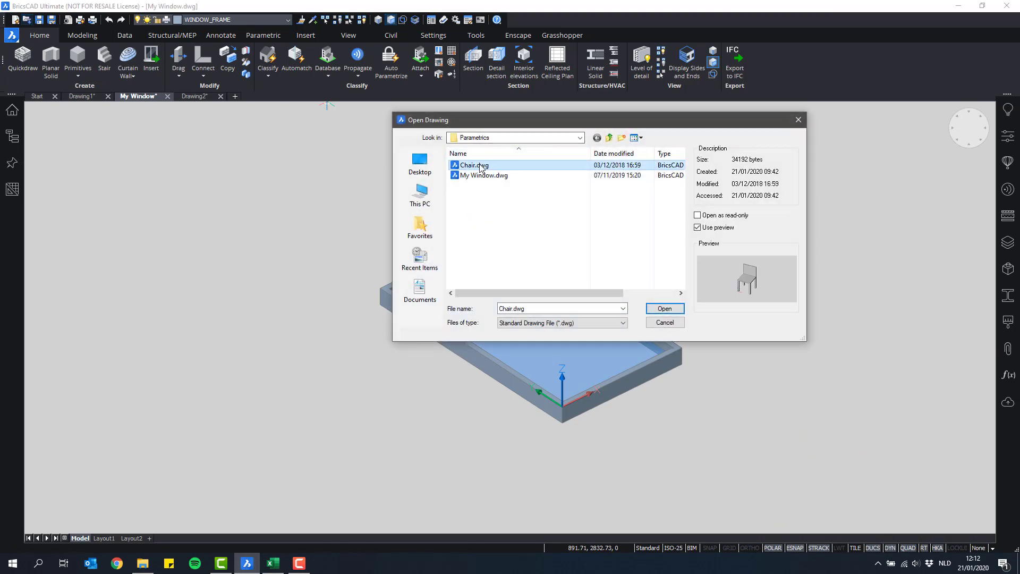
click(663, 312)
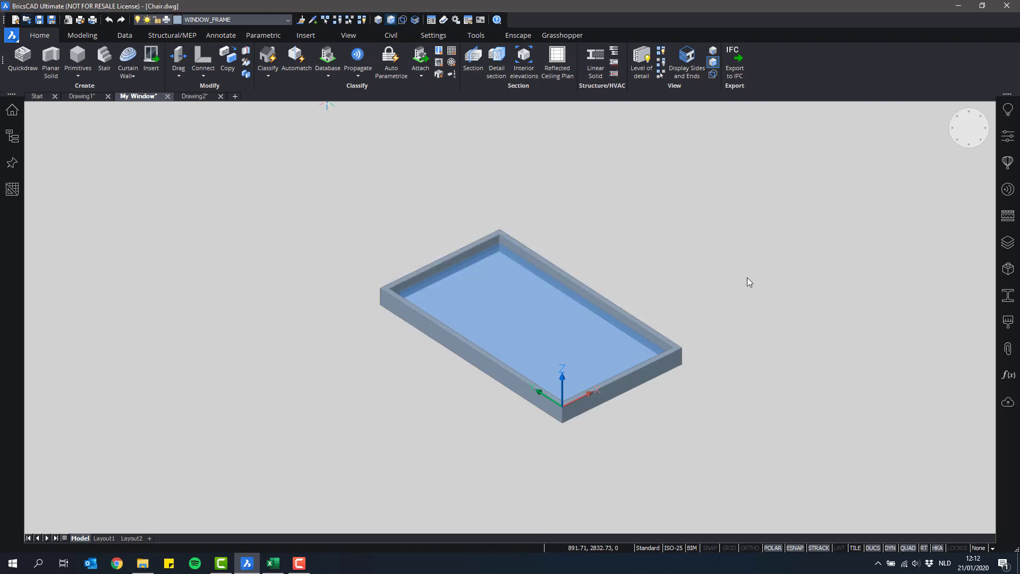
scroll(624, 249, down, 2)
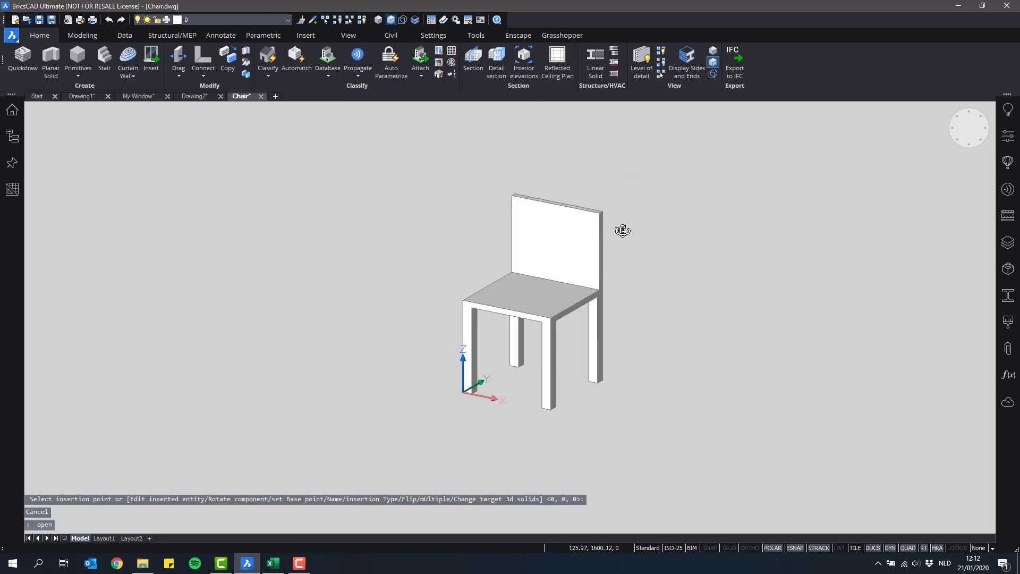
scroll(637, 313, up, 3)
scroll(632, 316, down, 1)
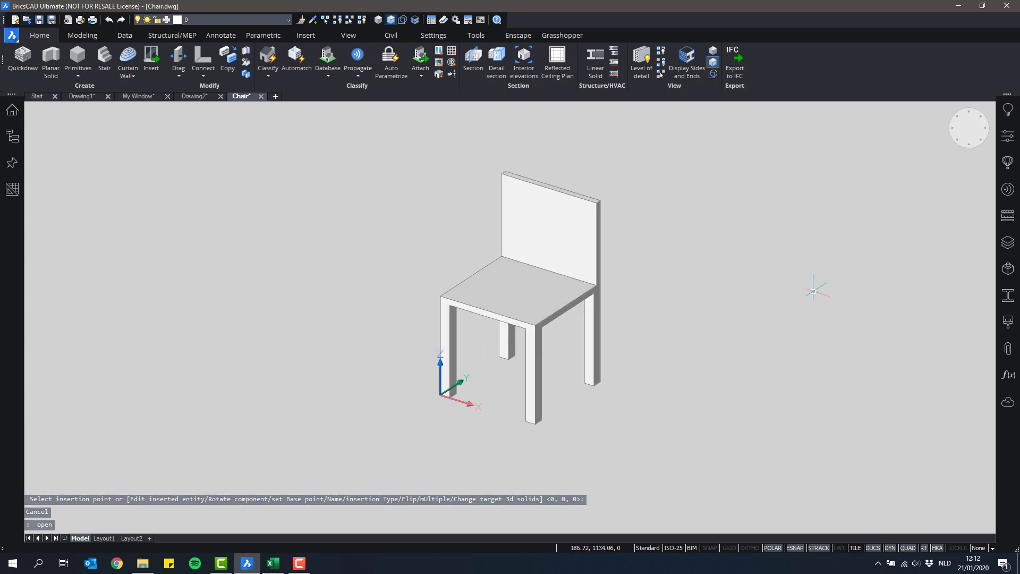
Step: Display the parameters list and run Auto Parametrize on the entire chair solid
click(1010, 379)
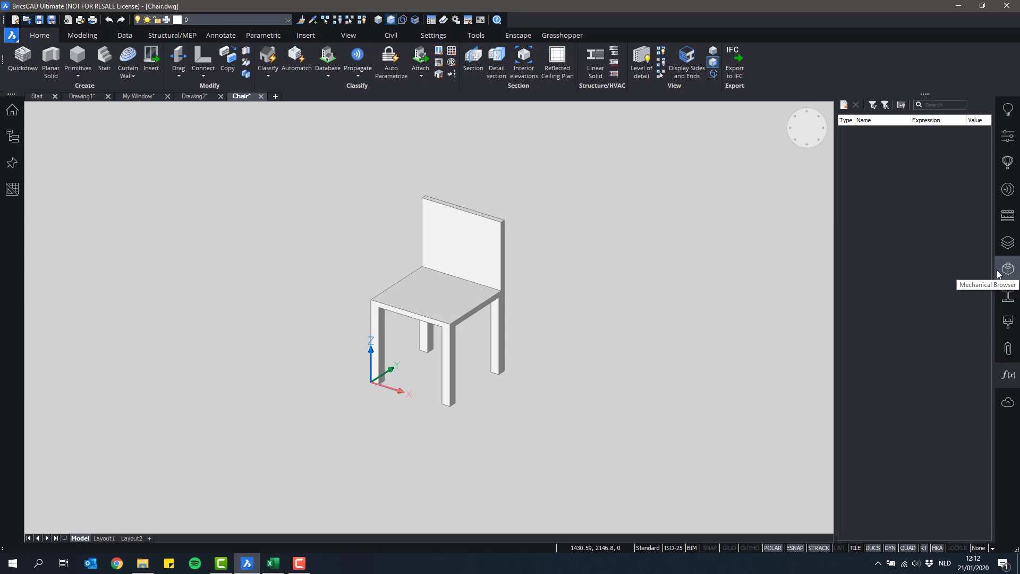
scroll(569, 296, up, 3)
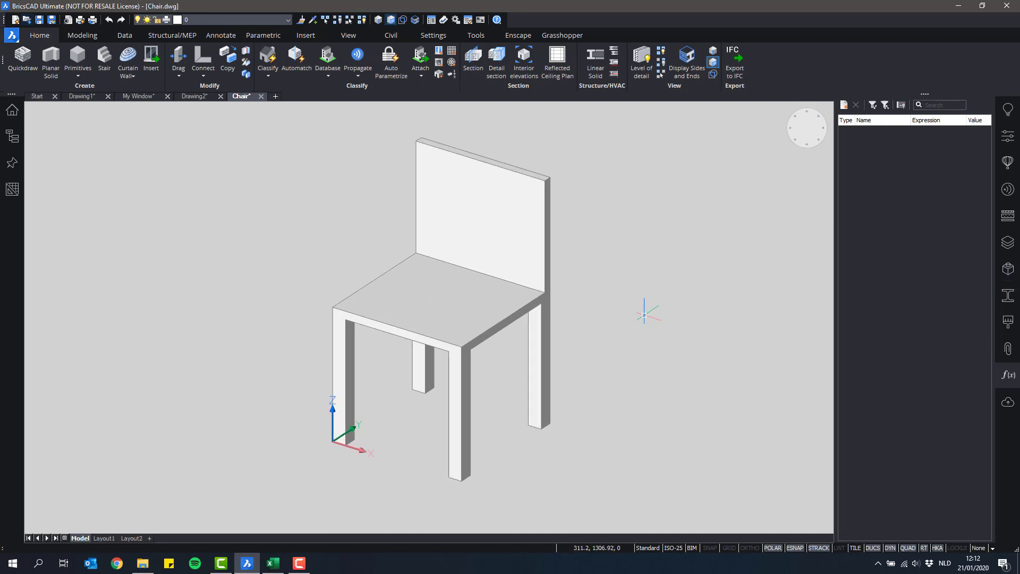
click(551, 300)
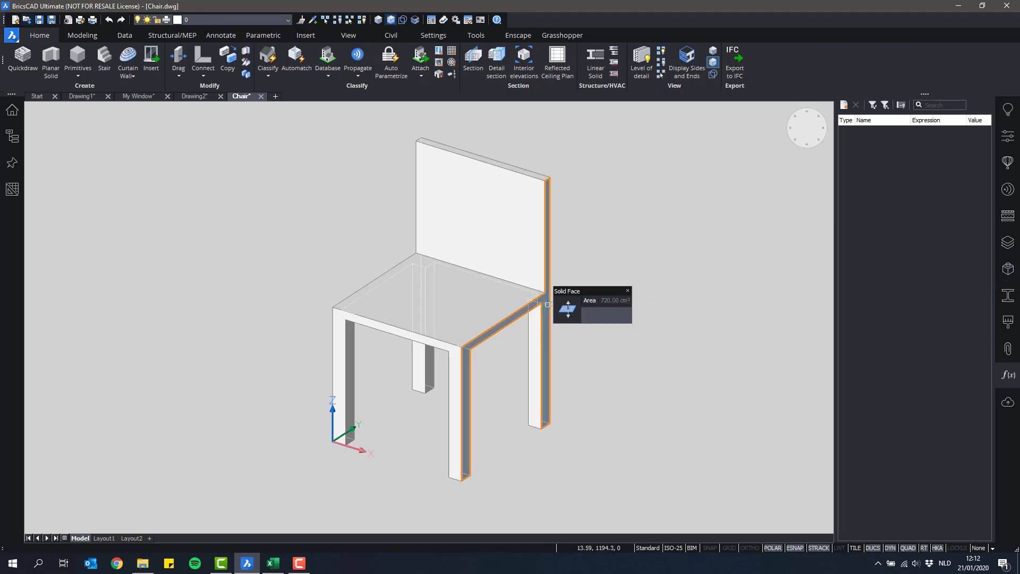
key(Escape)
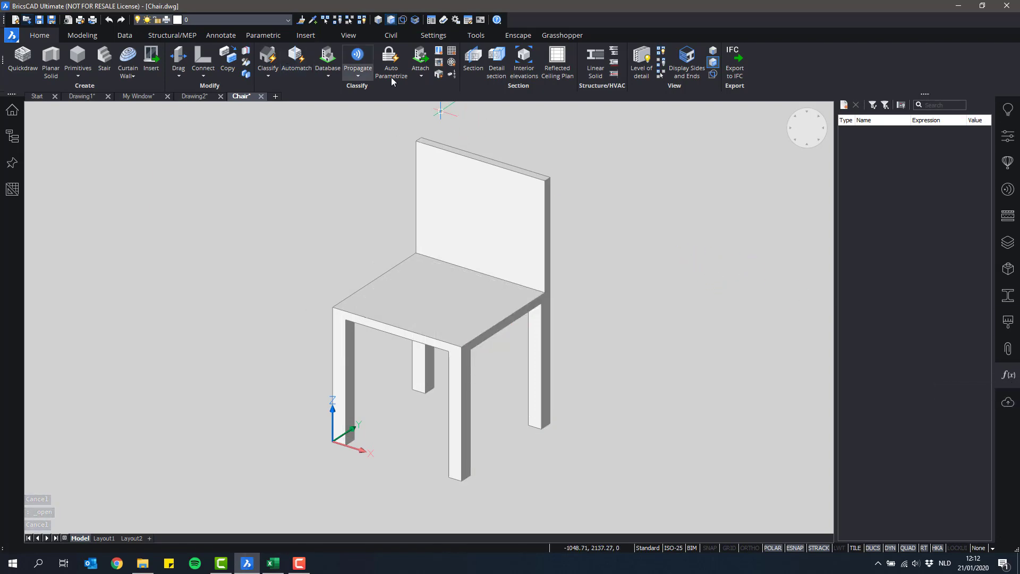
click(262, 35)
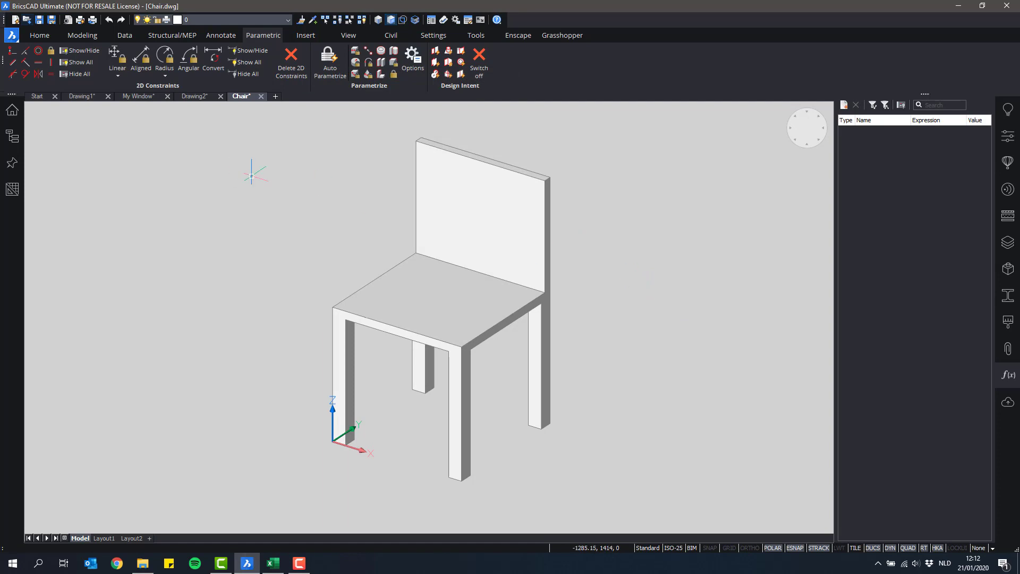
click(327, 60)
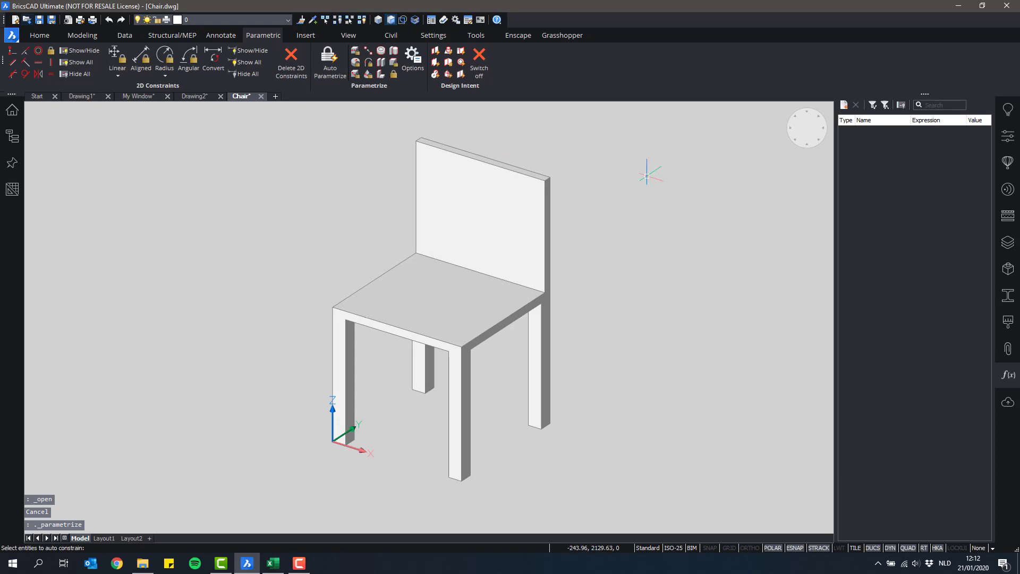
click(657, 158)
click(251, 464)
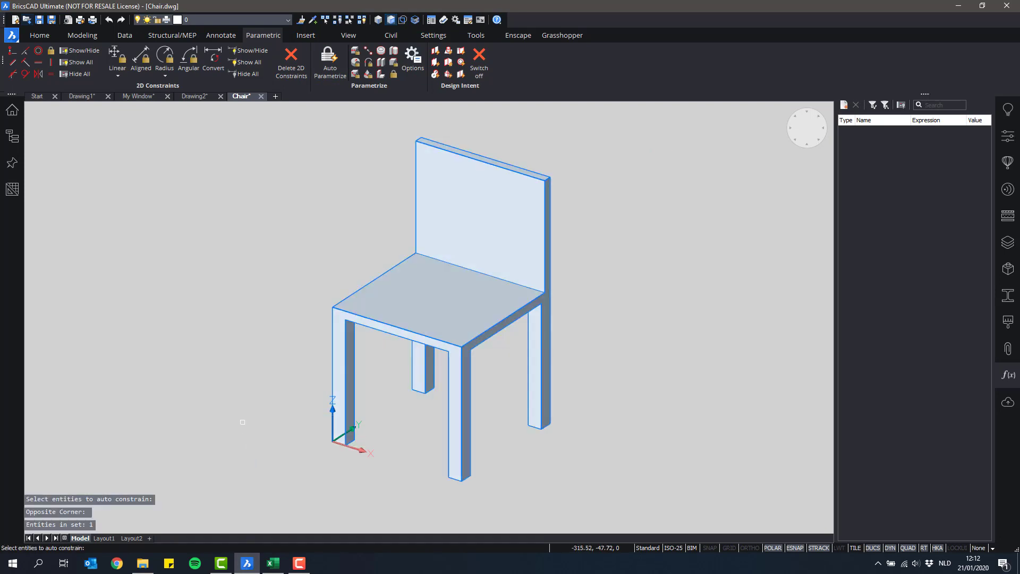
key(Return)
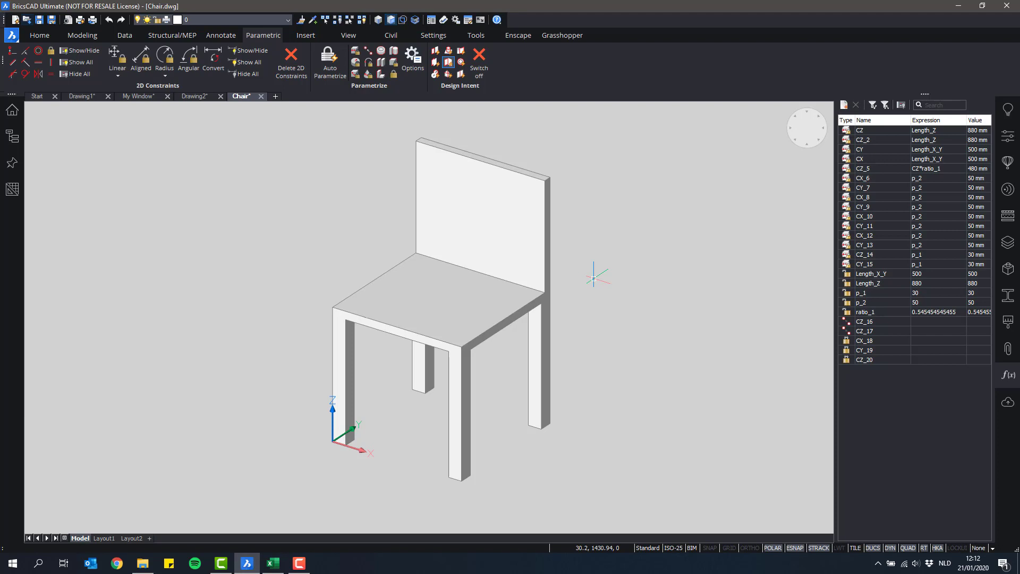
Step: Sort the chair's parameters by type, examine the Length_X_Y parameter, and hide the parameters list
shift+middle_drag(556, 266, 557, 270)
click(846, 120)
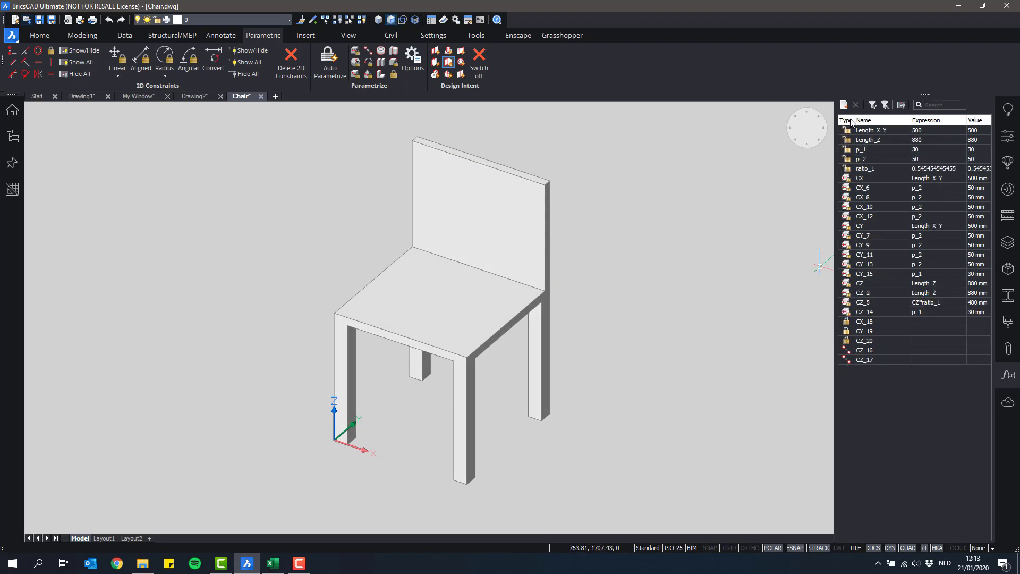
click(876, 133)
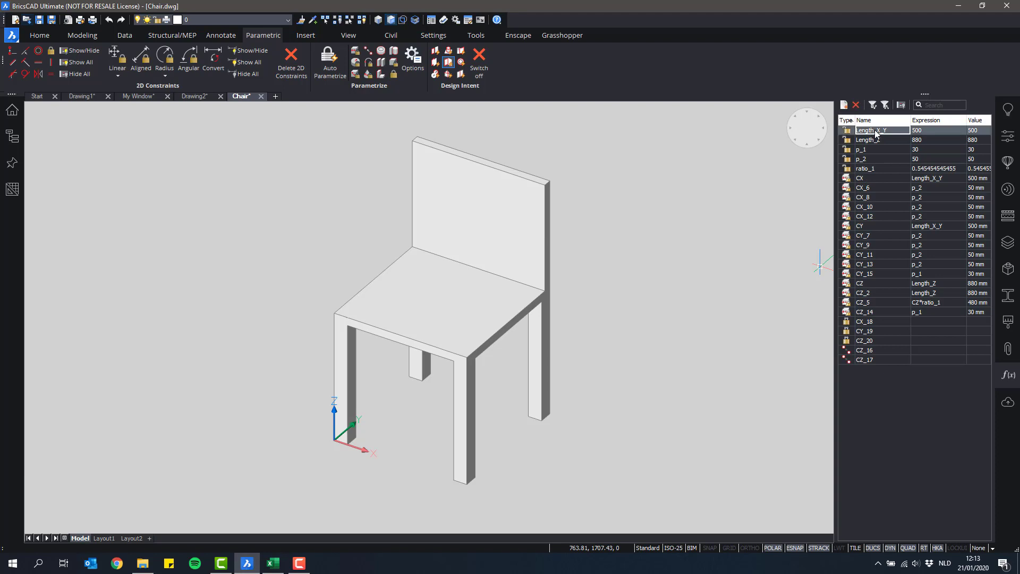
right_click(876, 134)
click(900, 161)
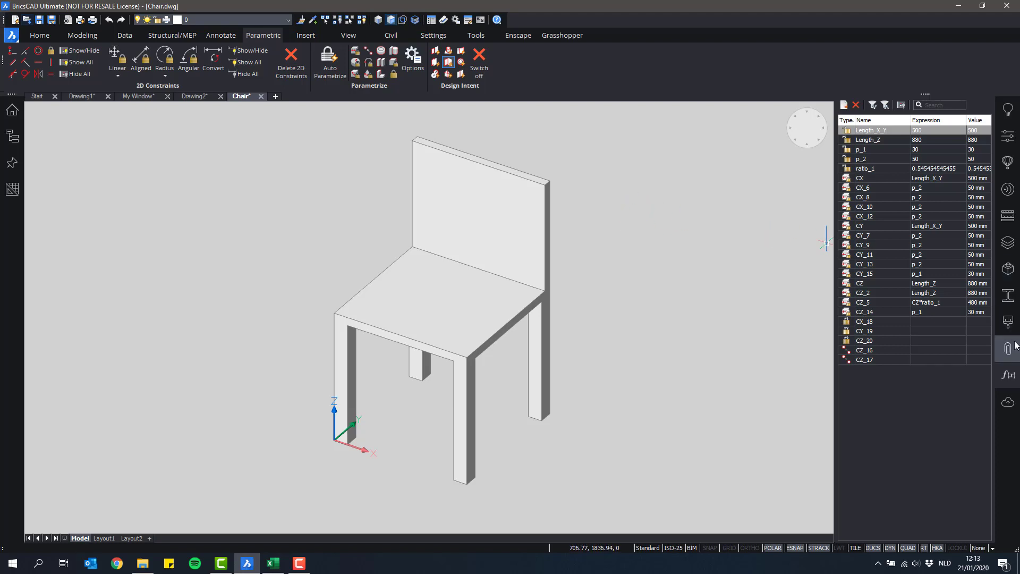
click(1007, 379)
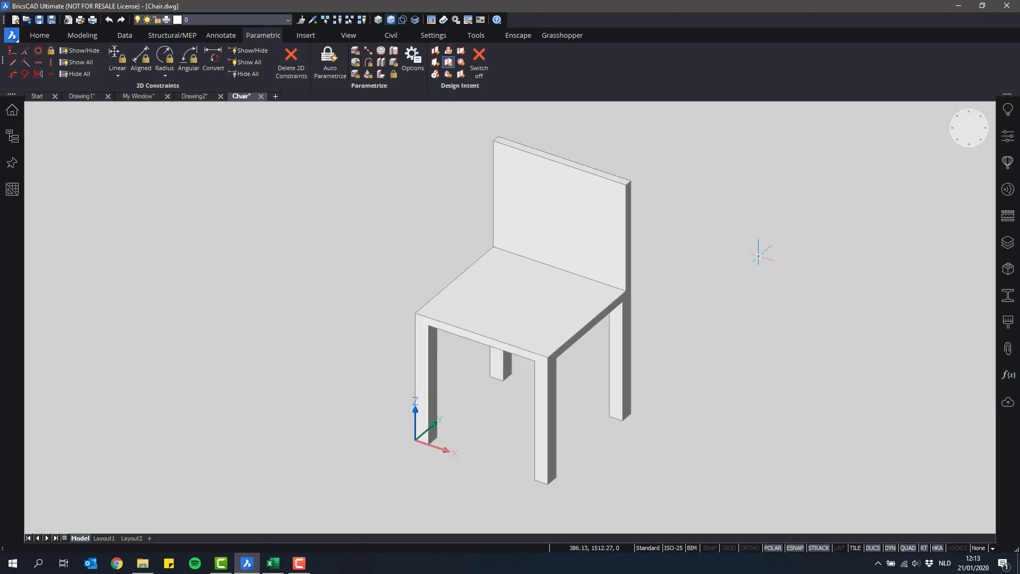
Step: Show the dimensional constraints attached to the chair's outer side face directly on the model
middle_drag(704, 238, 684, 233)
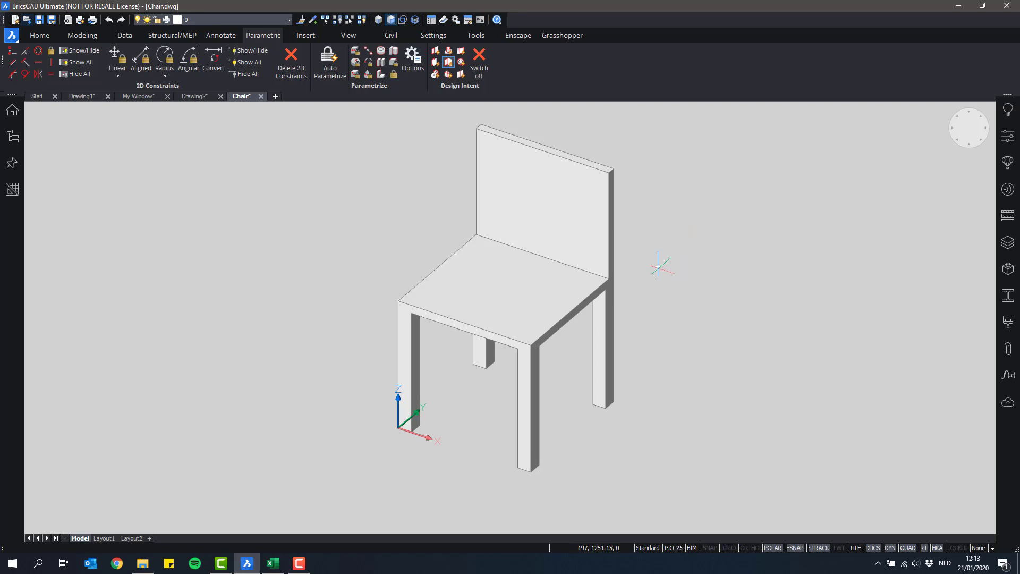
shift+middle_drag(658, 266, 629, 255)
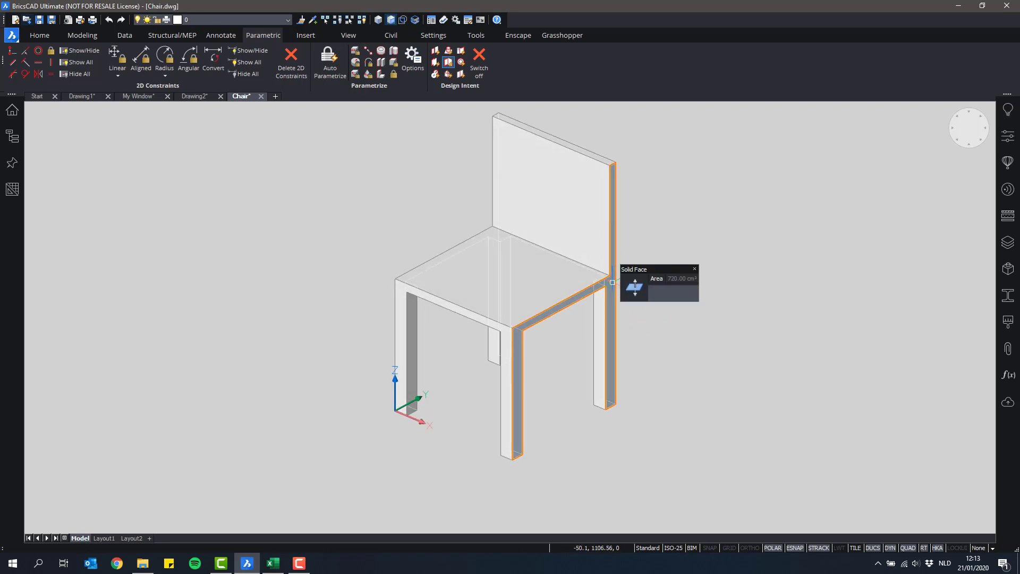
click(612, 282)
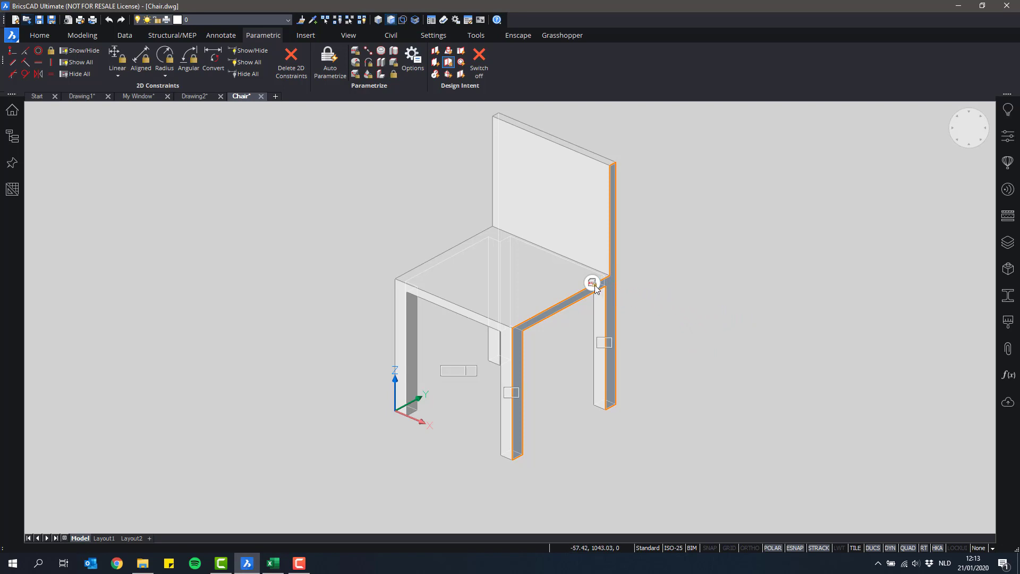
mouse_move(593, 284)
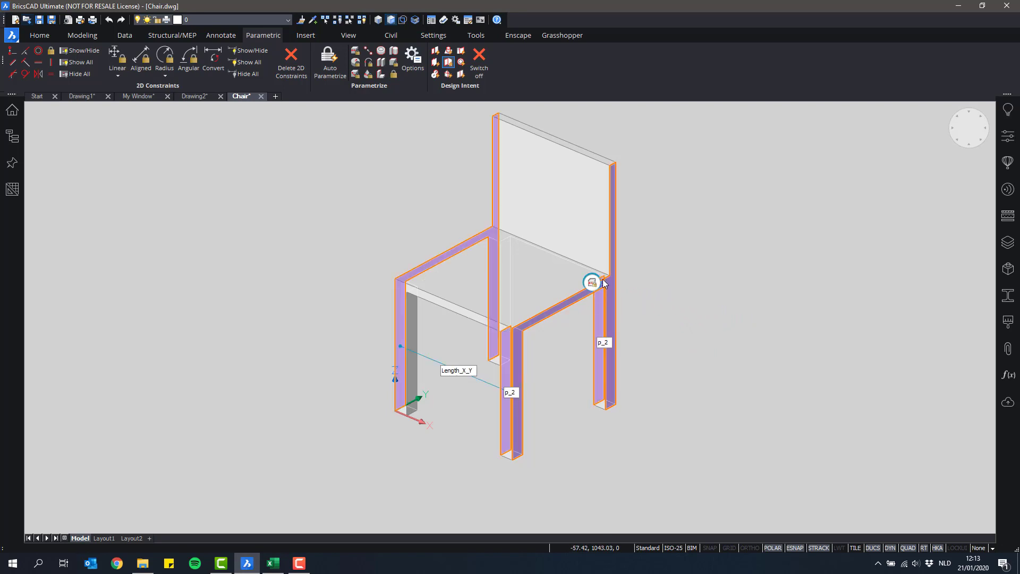
Step: Create a new variable from the parameter list of the chair's Length_X_Y dimension and name it Width
shift+middle_drag(648, 271, 682, 288)
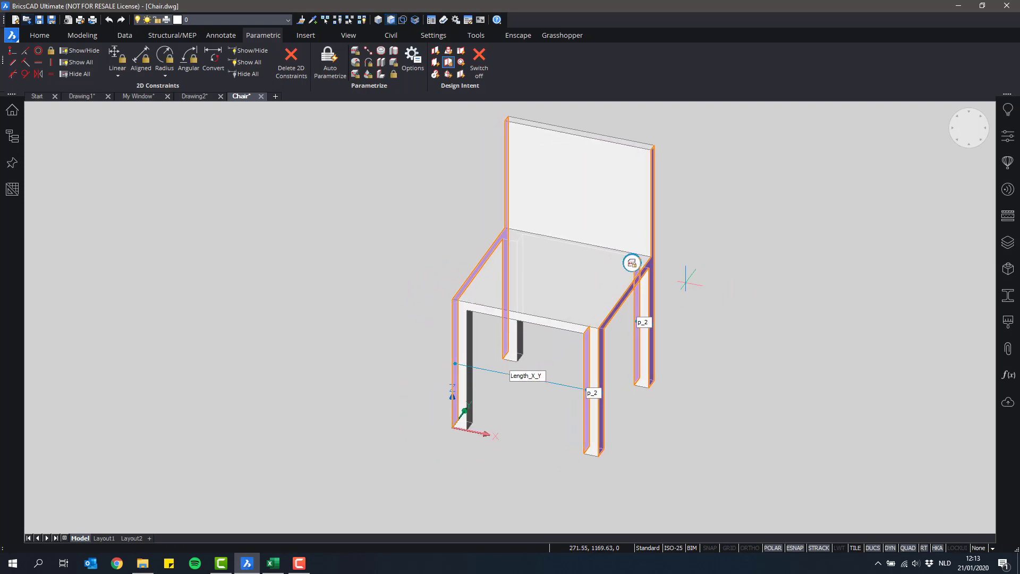
scroll(675, 319, up, 2)
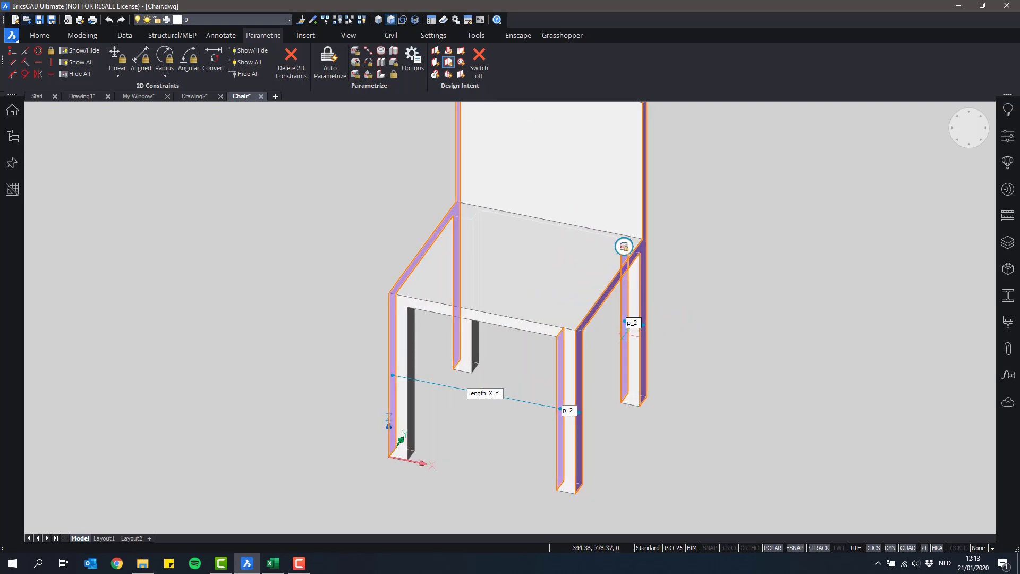
middle_drag(601, 379, 623, 330)
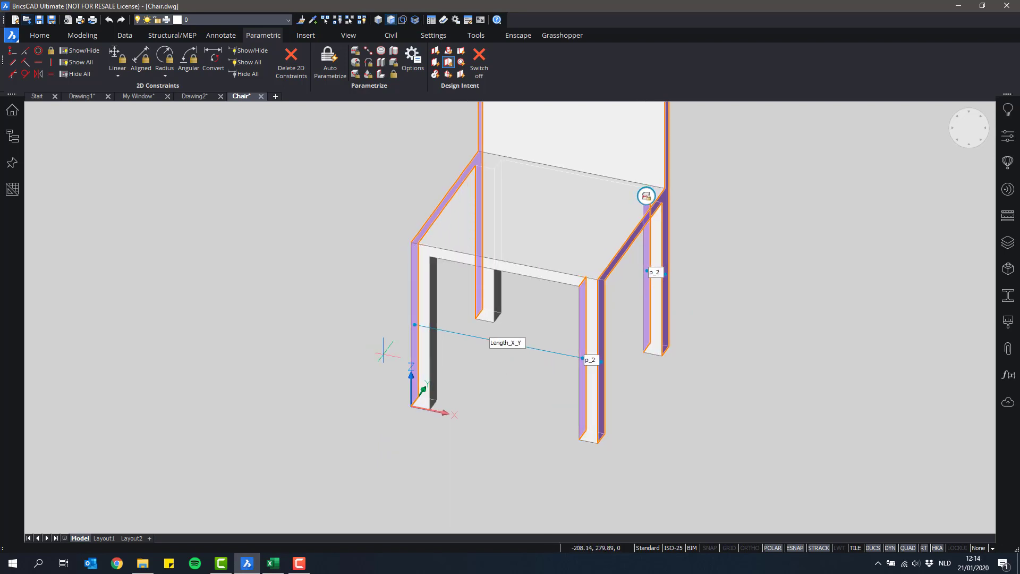
middle_drag(537, 379, 664, 373)
shift+middle_drag(524, 383, 488, 413)
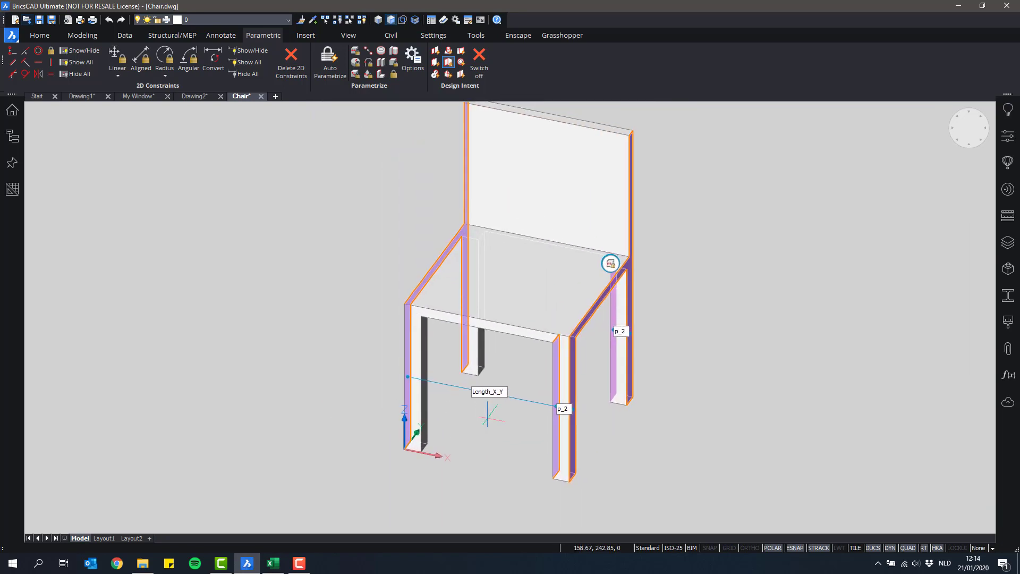
double_click(497, 391)
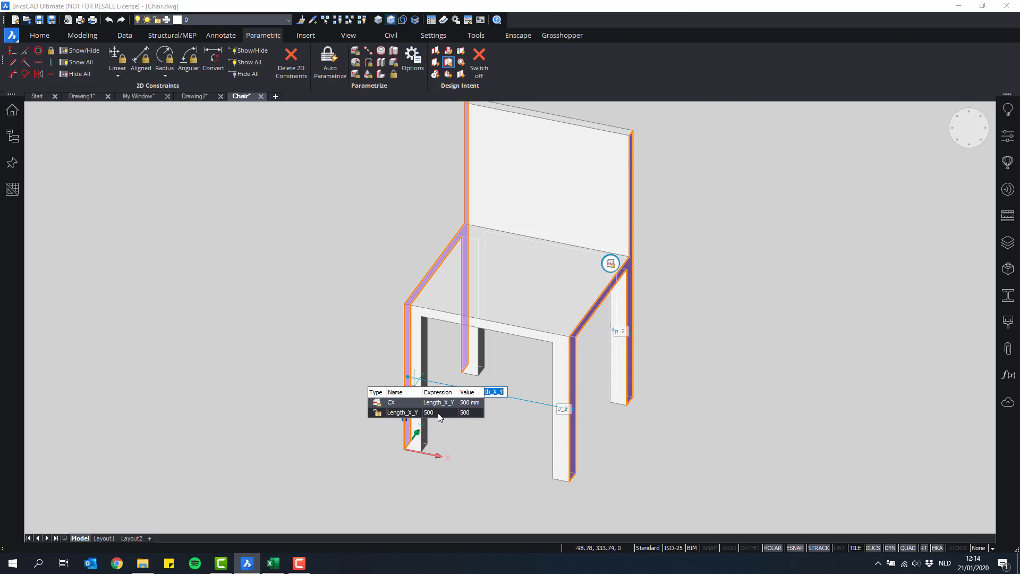
right_click(409, 407)
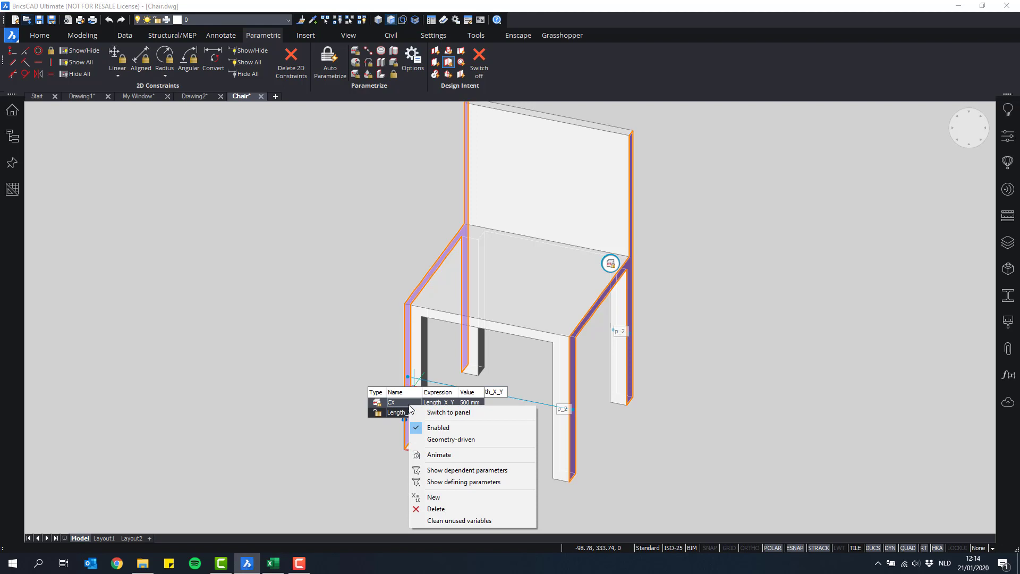
click(433, 497)
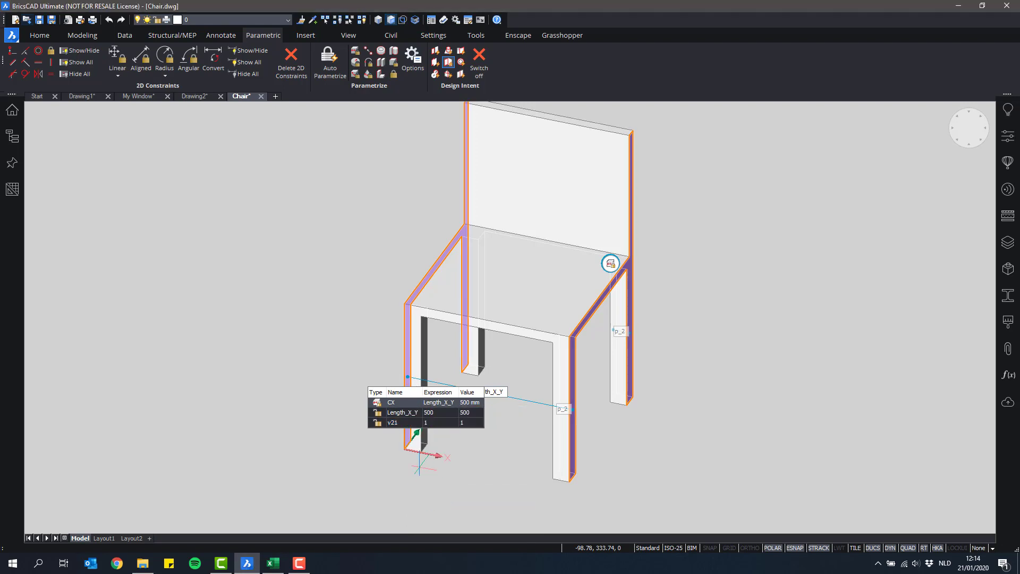
double_click(406, 423)
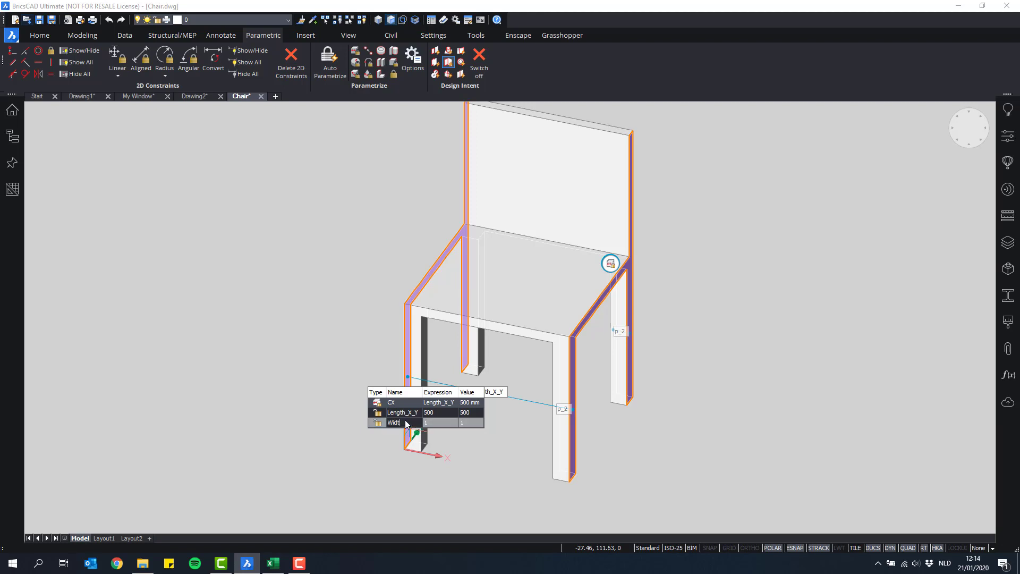
key(Return)
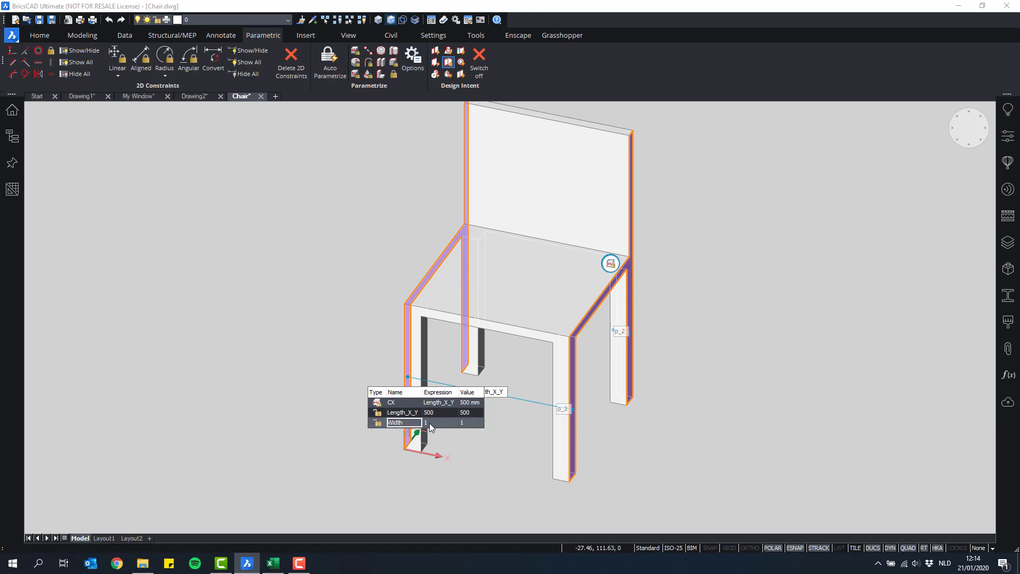
Step: Set the Width variable to 400 and make Width the expression of the CX dimension
double_click(430, 424)
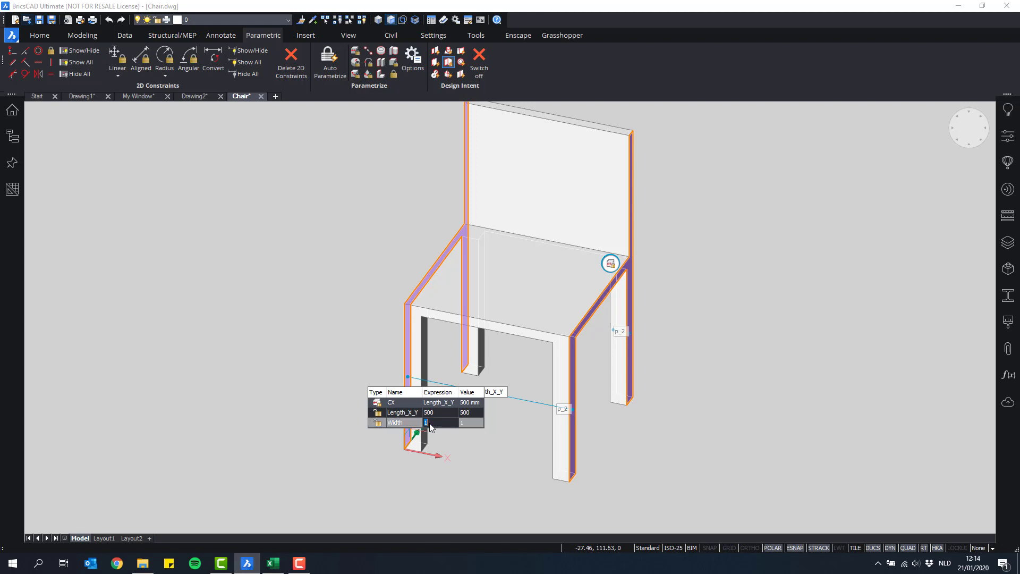
key(Return)
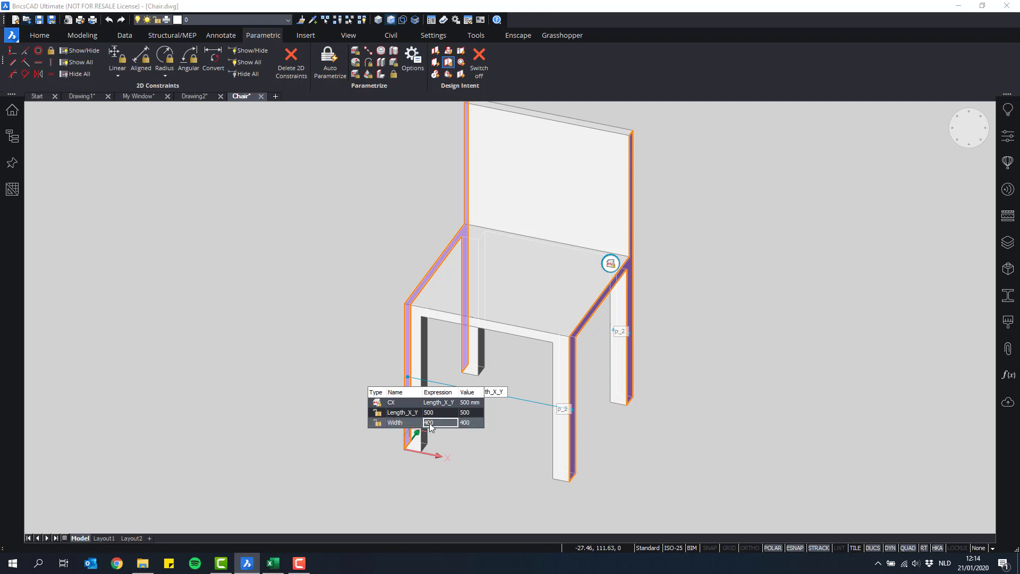
click(449, 402)
text(W)
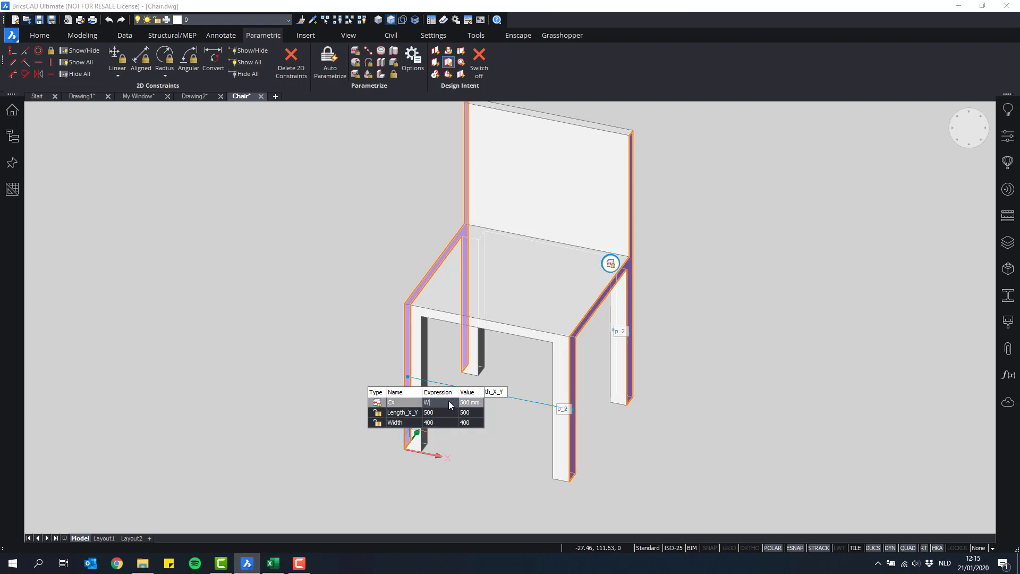
text(idth)
key(Return)
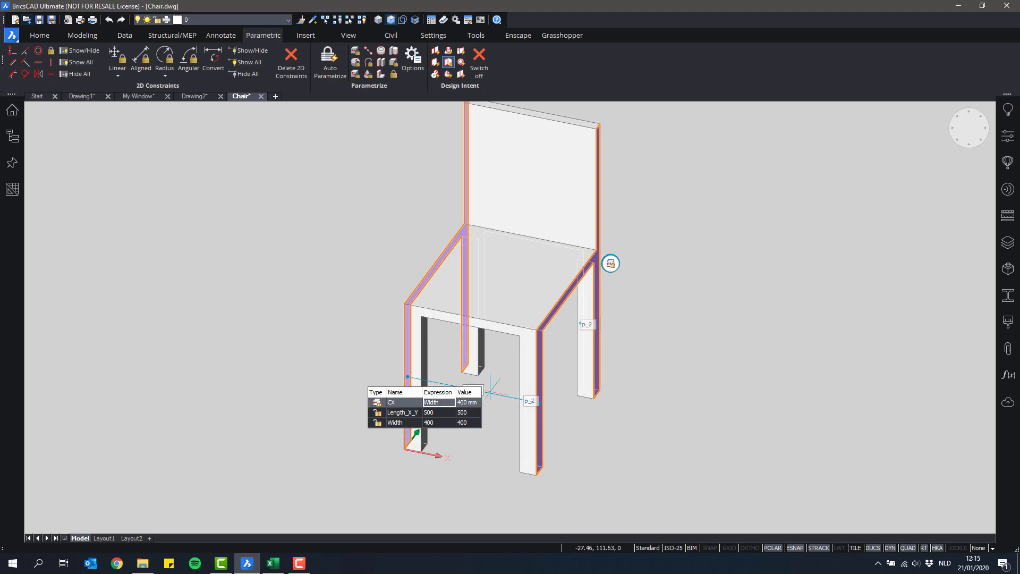
key(Escape)
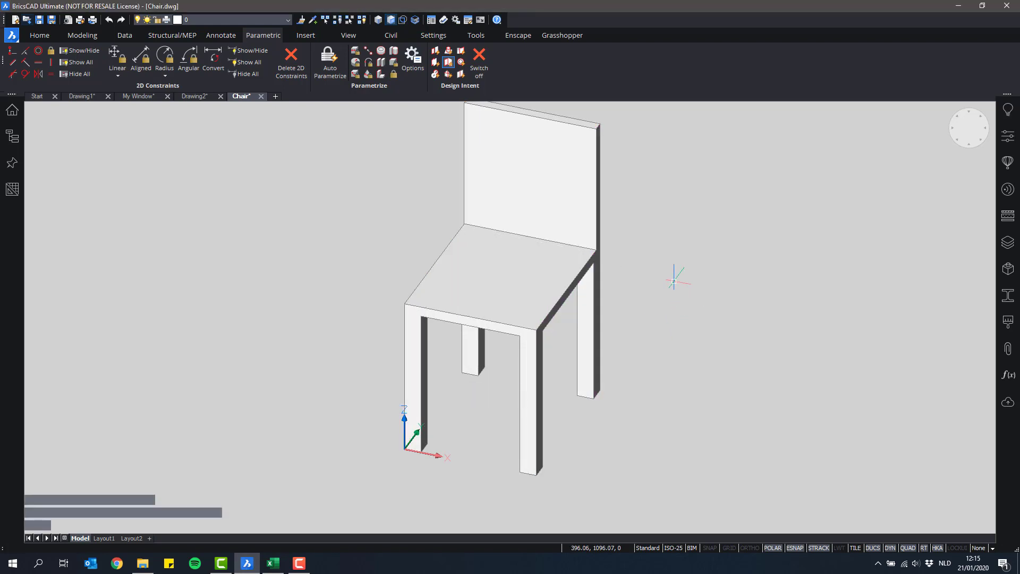
Step: Display the parameters list and animate the Width parameter to examine how it changes the chair
click(1008, 375)
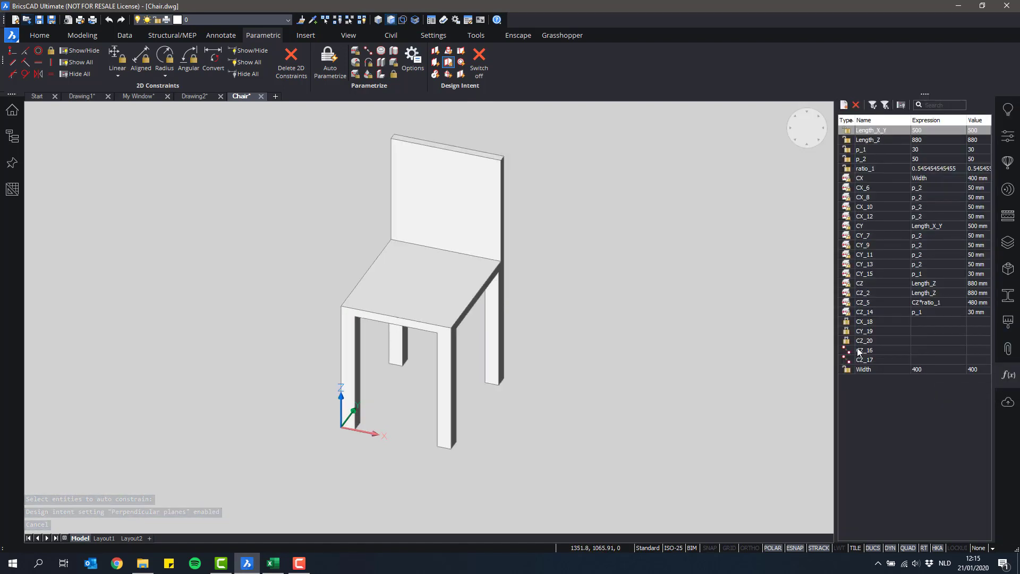
click(869, 369)
right_click(869, 368)
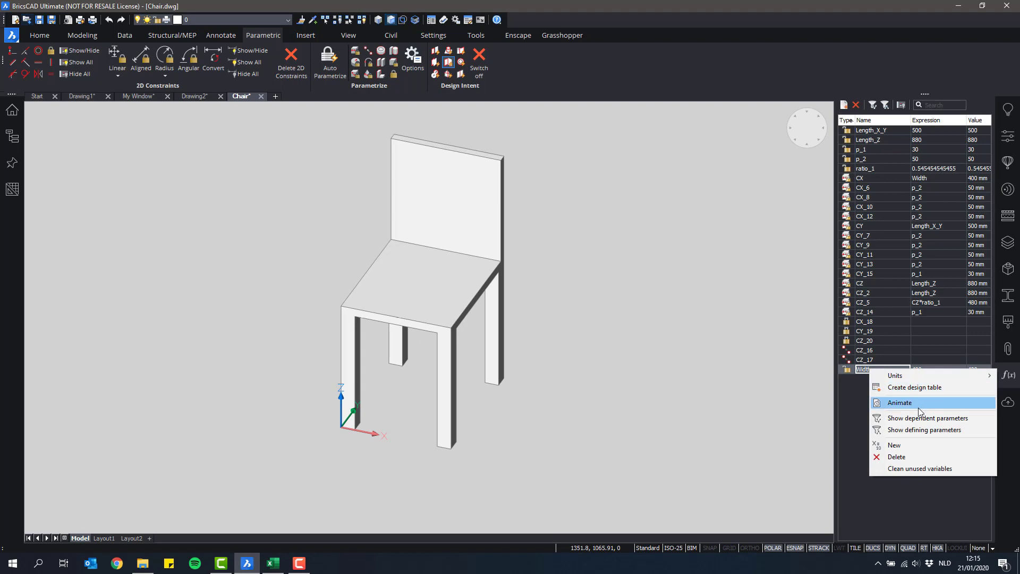
click(917, 406)
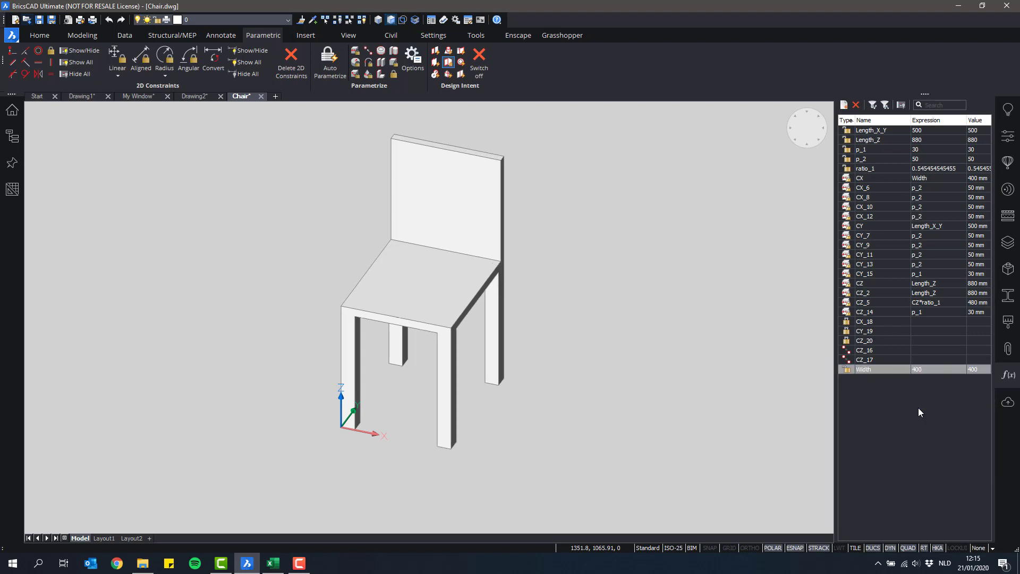
Step: Animate the Length_X_Y parameter to see what it controls and rename it Depth
click(871, 132)
right_click(869, 135)
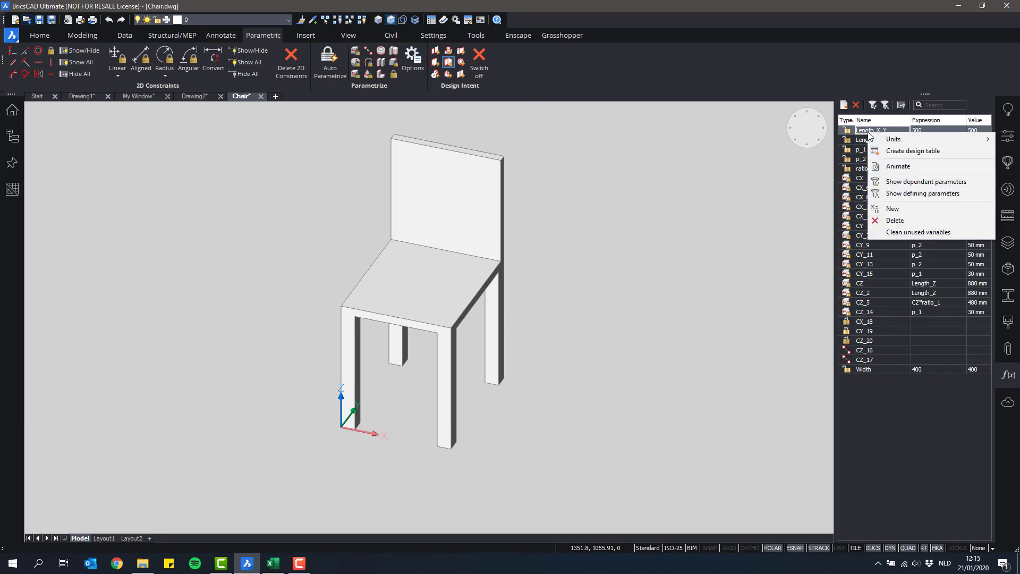
click(899, 163)
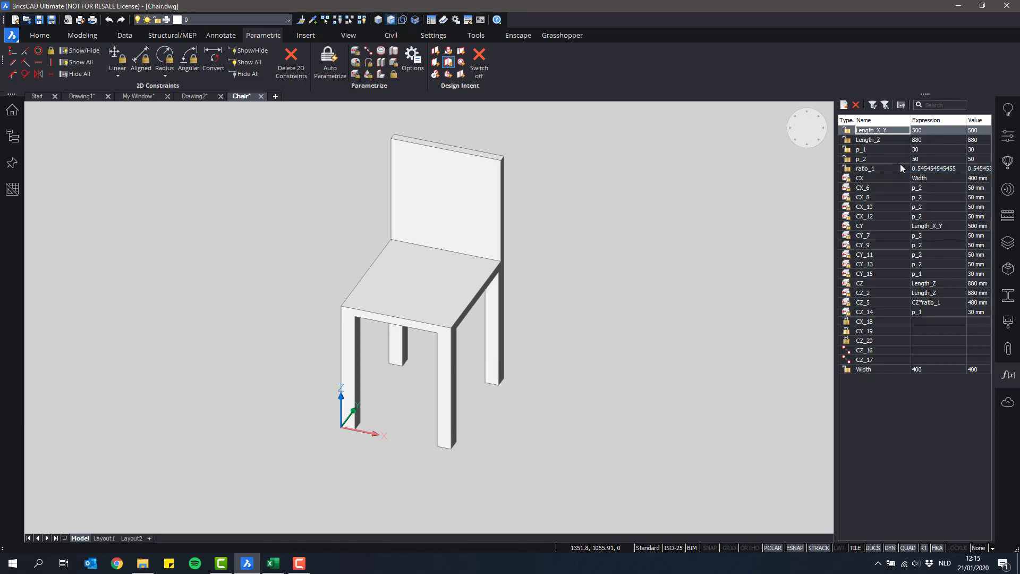
click(887, 133)
text(Depth)
key(Return)
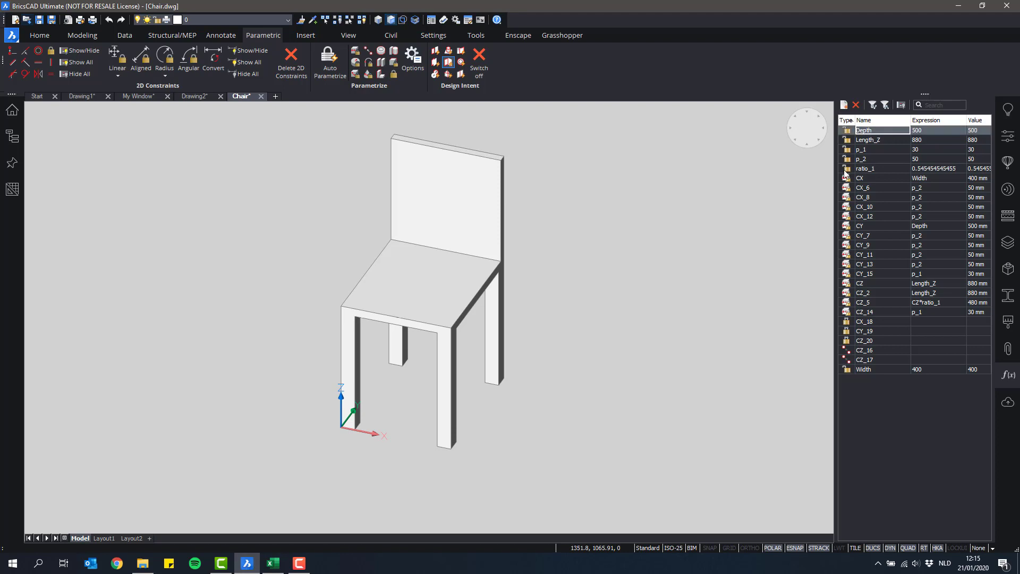
middle_drag(748, 240, 754, 257)
key(Escape)
key(Escape)
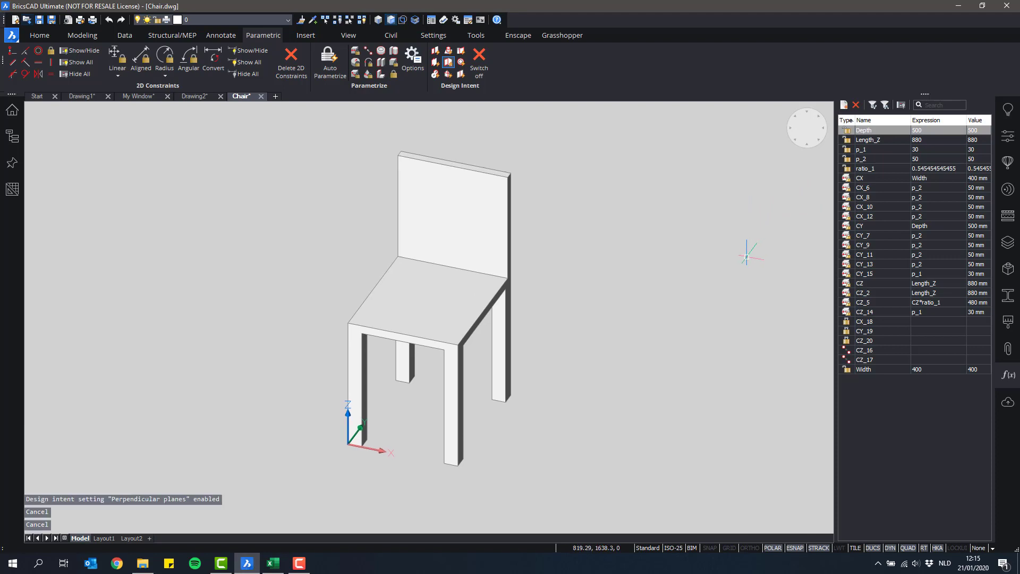
Step: Animate the p_2 parameter to see what it controls and rename it Thickness_Legs
middle_drag(642, 255, 667, 235)
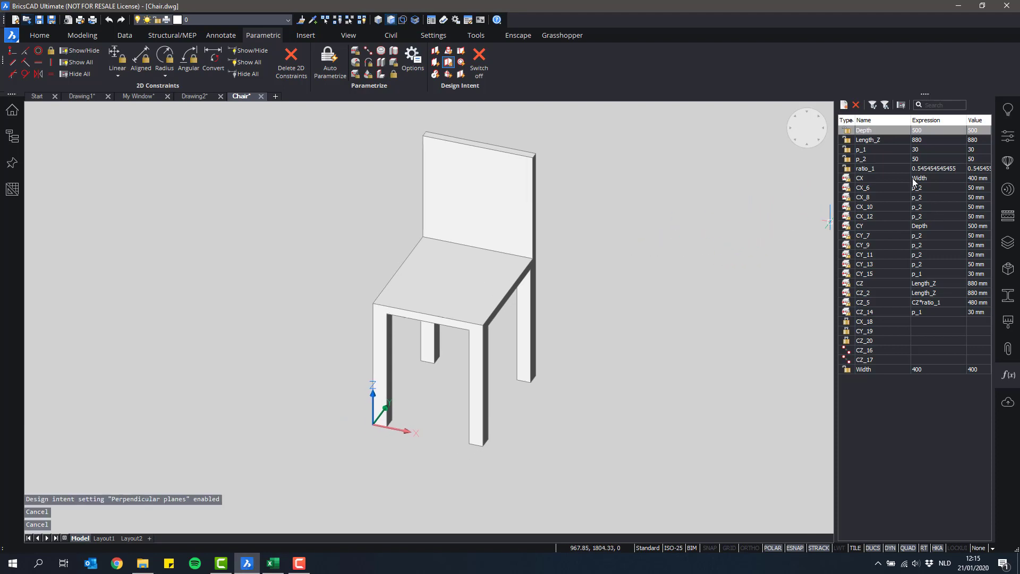
click(873, 159)
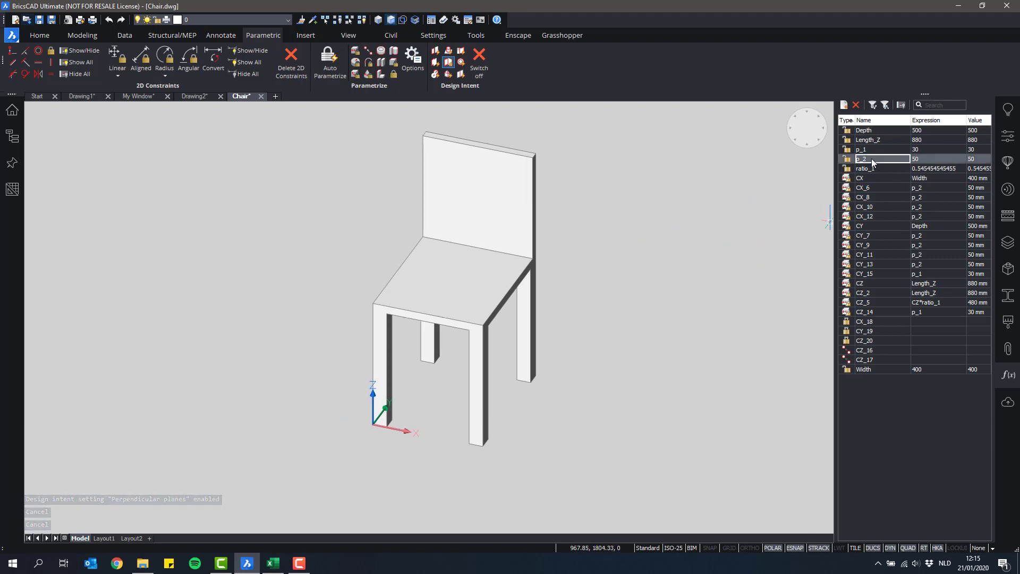
right_click(876, 162)
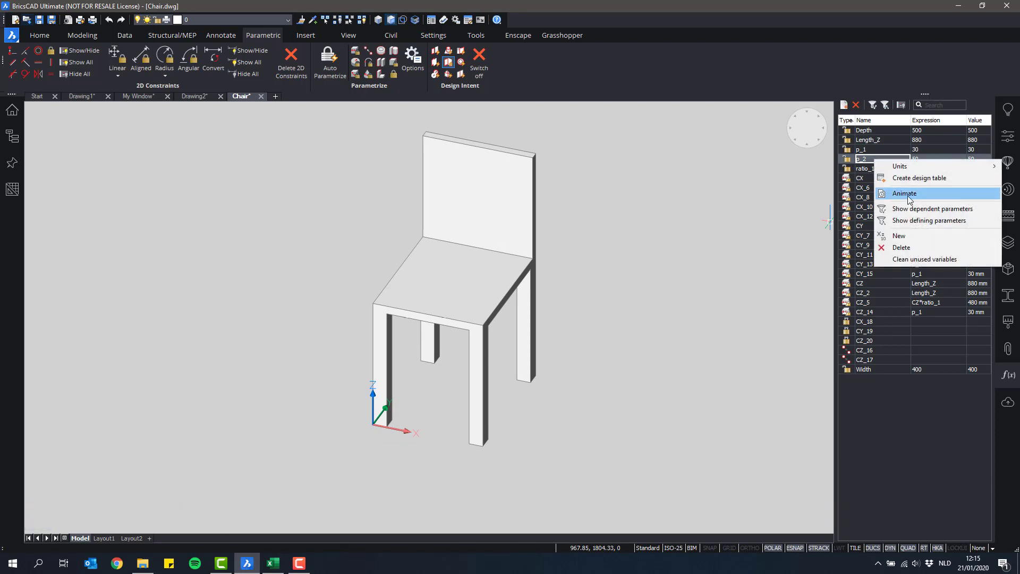
click(907, 195)
click(876, 160)
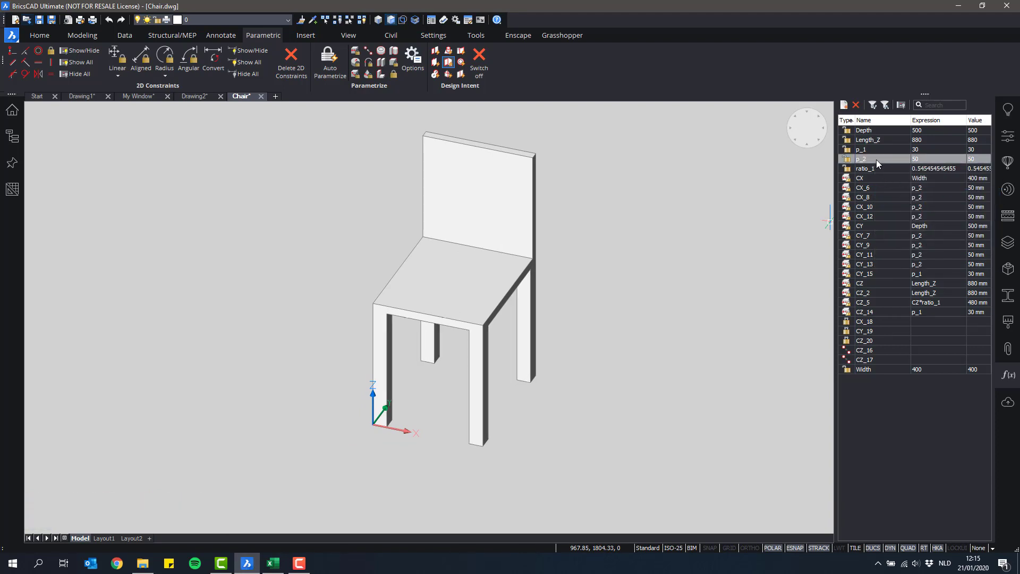
text(Thickness_Legs)
key(Return)
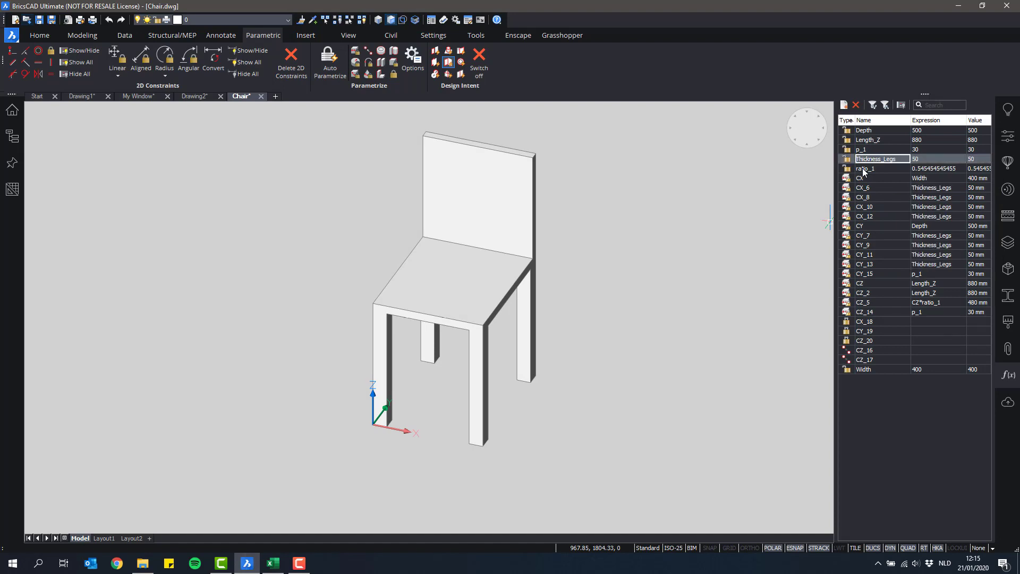
Step: Animate the p_1 parameter to see what it controls and rename it Thickness_seat
right_click(870, 150)
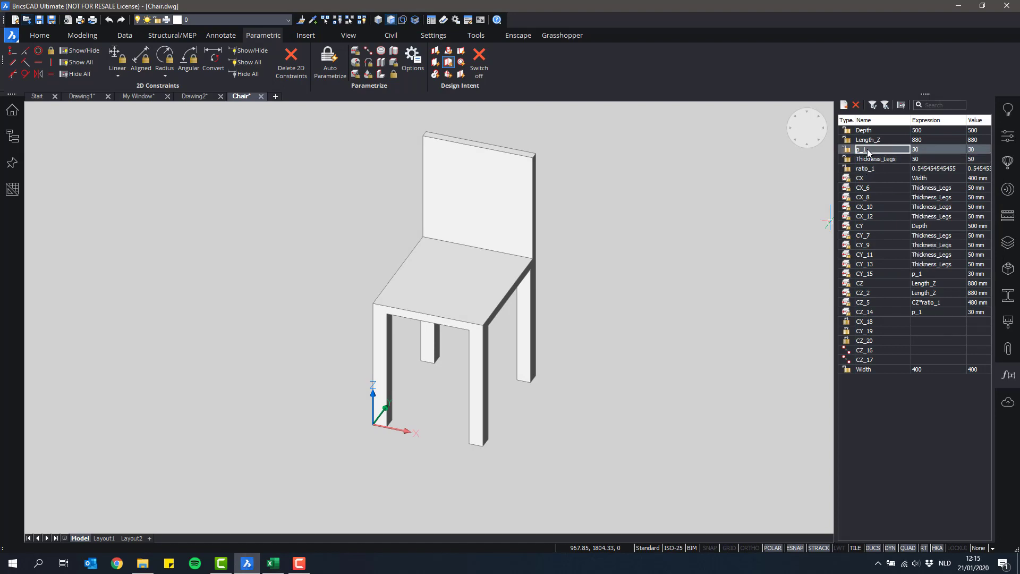
click(919, 185)
click(881, 149)
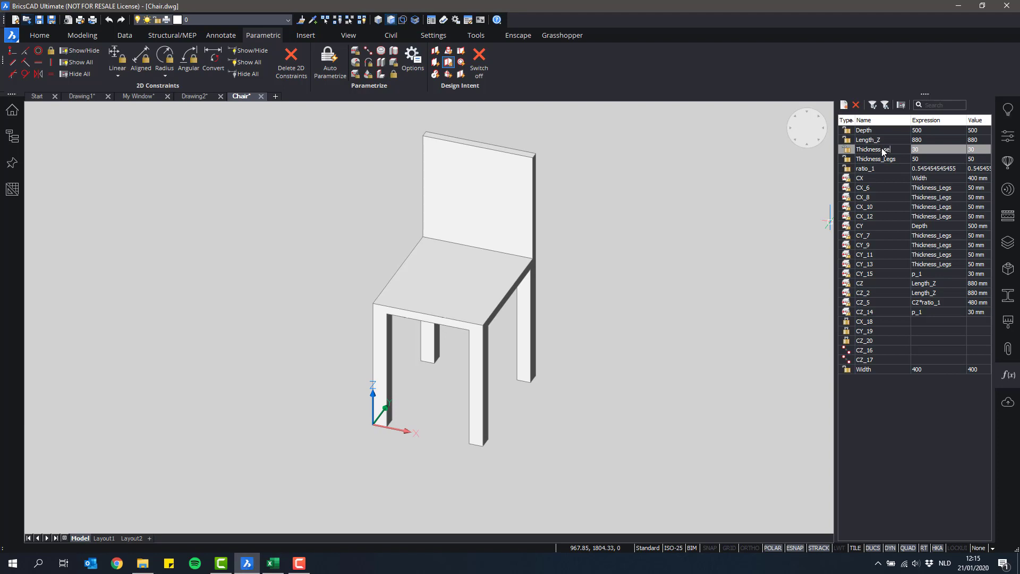
key(Return)
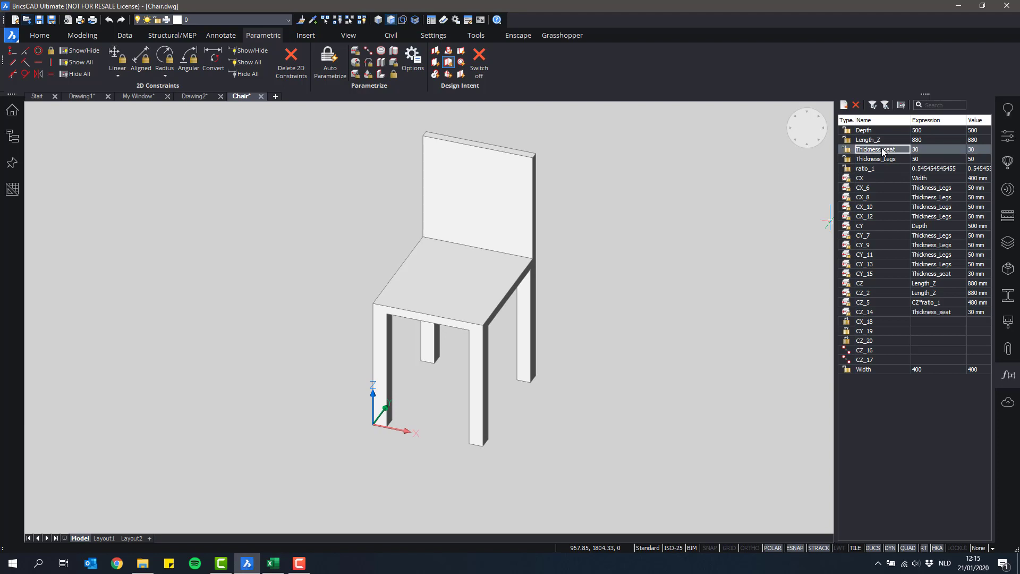
Step: Animate the Length_Z parameter to examine how it affects the chair's proportions
scroll(632, 218, down, 2)
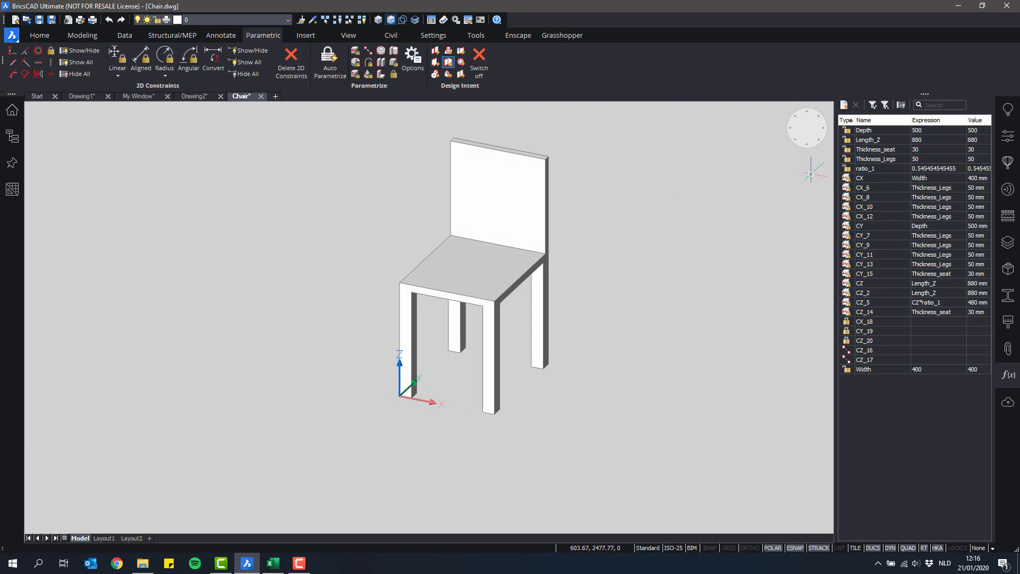
right_click(874, 141)
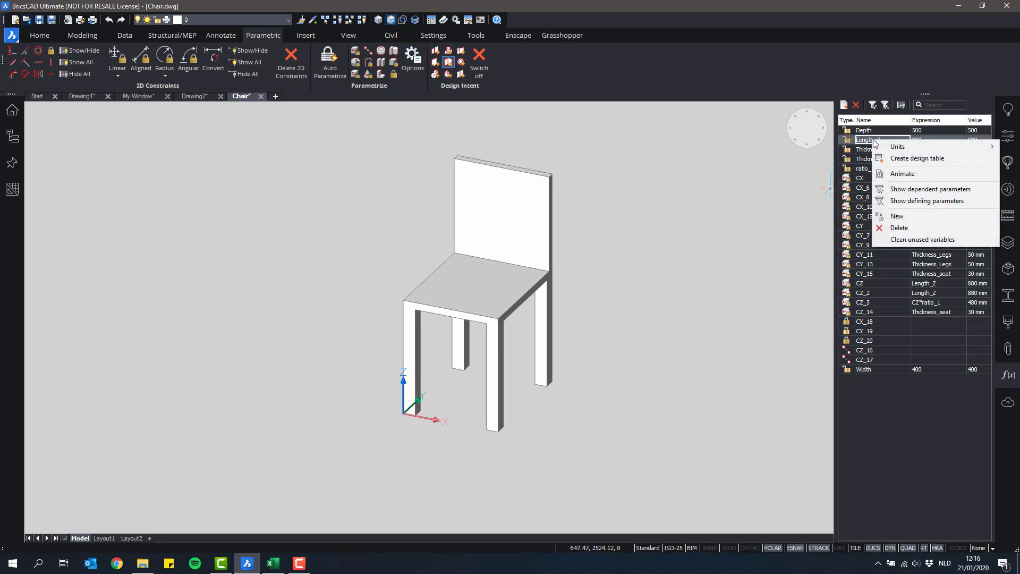
click(901, 174)
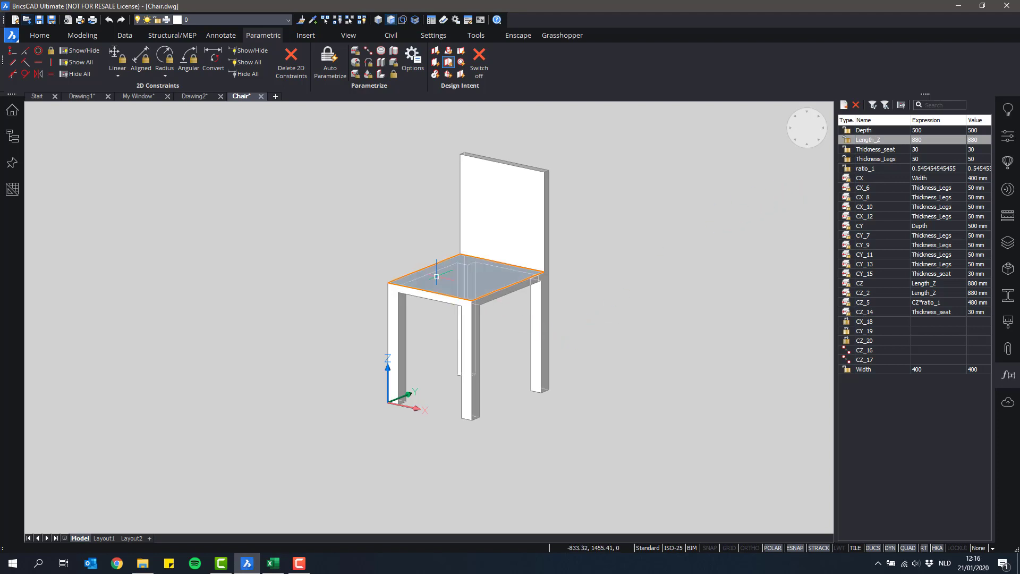
Step: Show the dimensional constraints attached to the seat's top face on the model and hide the parameters list
mouse_move(436, 276)
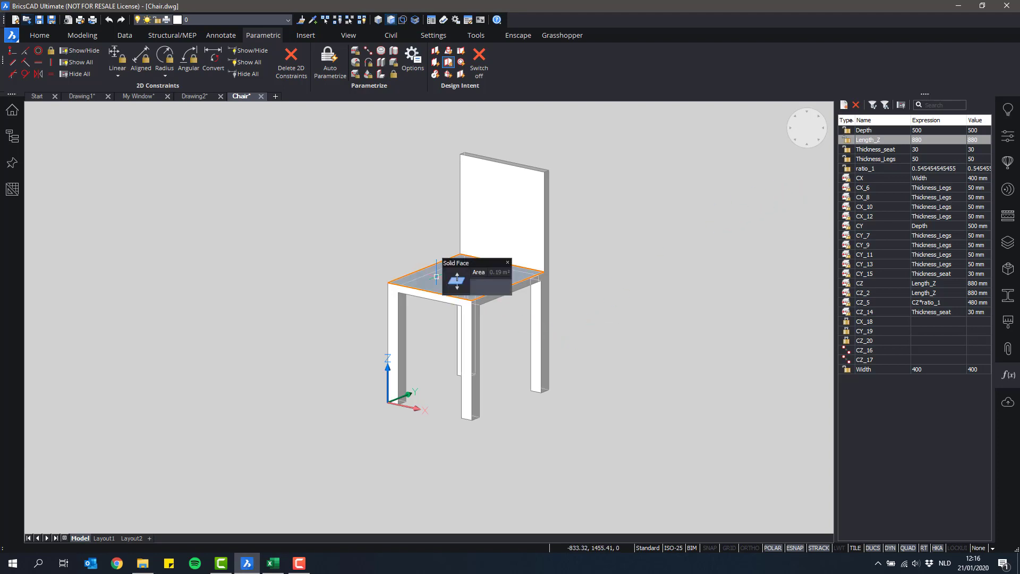
scroll(416, 276, up, 1)
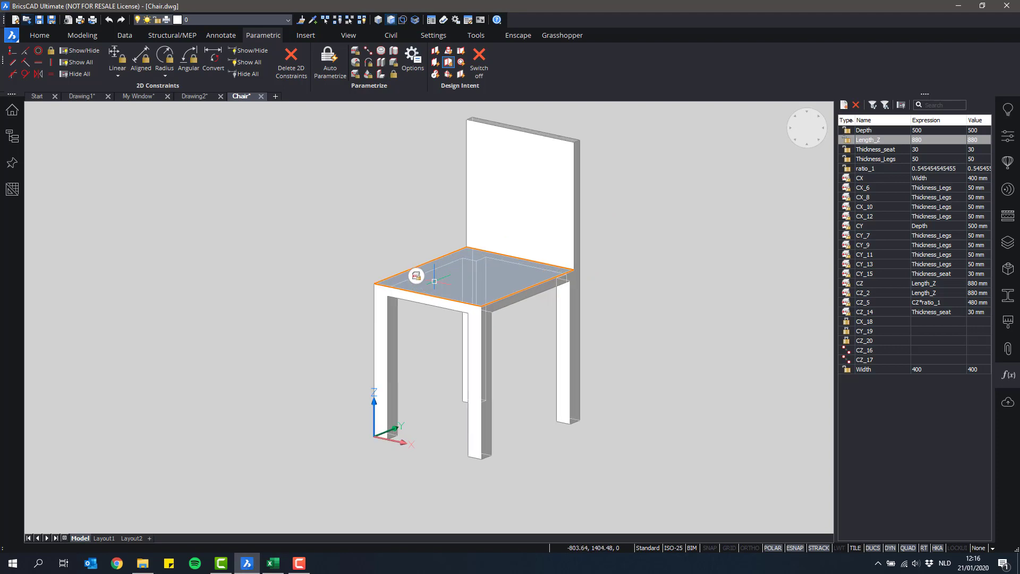
click(415, 276)
click(1008, 376)
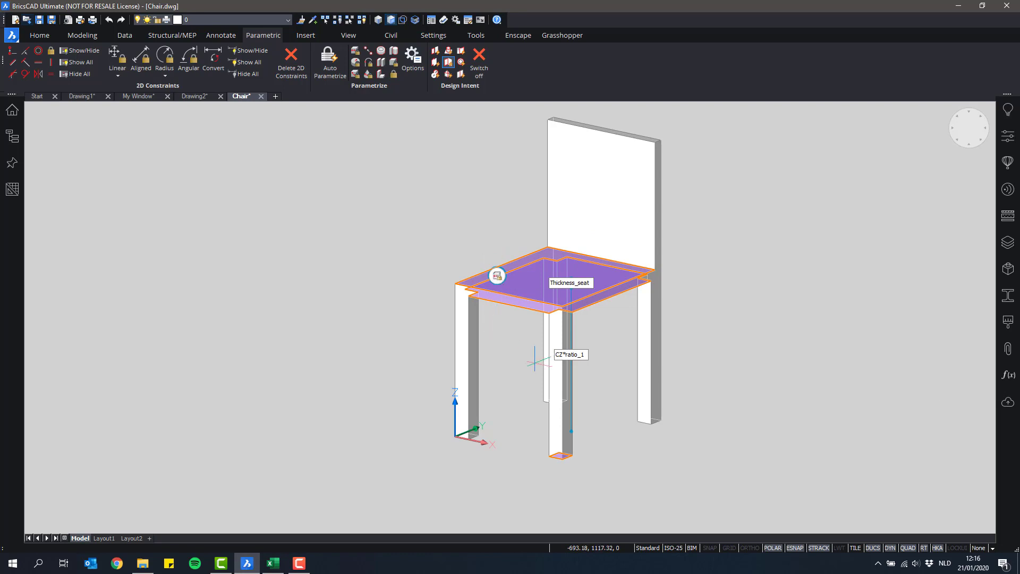
shift+middle_drag(610, 370, 582, 341)
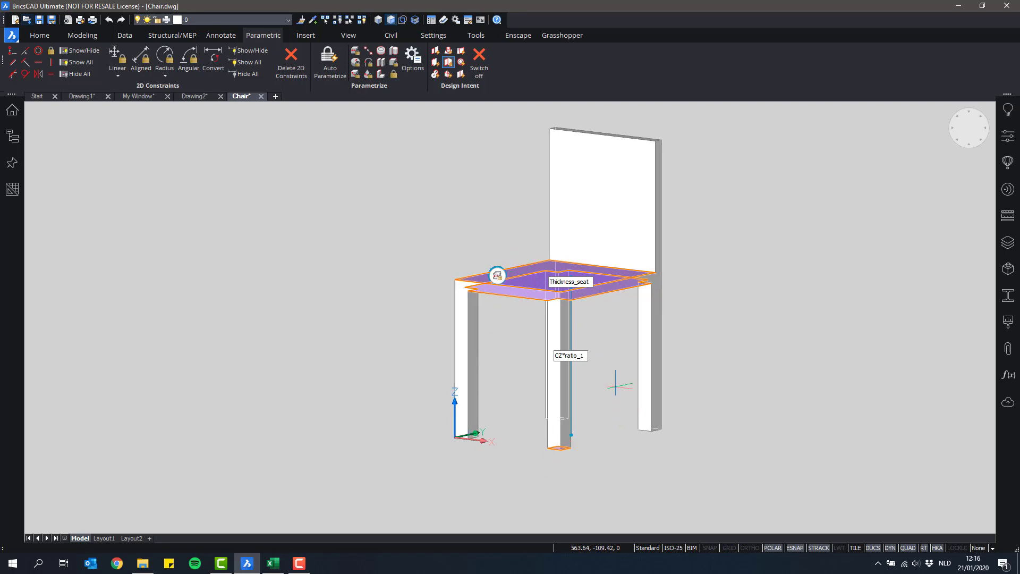
Step: Create a variable named Height_Seat with the value 400 from the parameter list of the CZ*ratio_1 seat height dimension
double_click(586, 357)
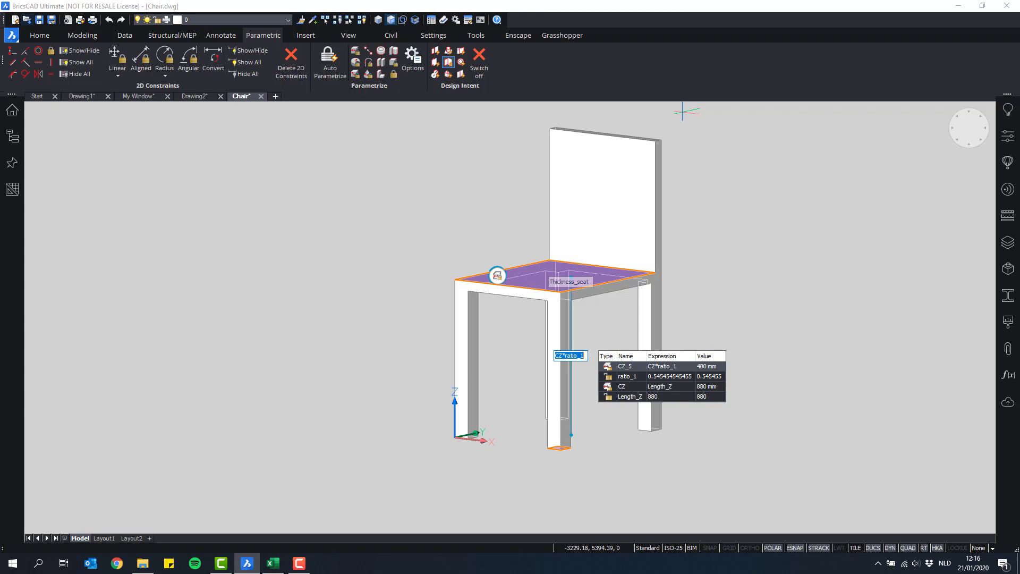
click(622, 355)
right_click(626, 371)
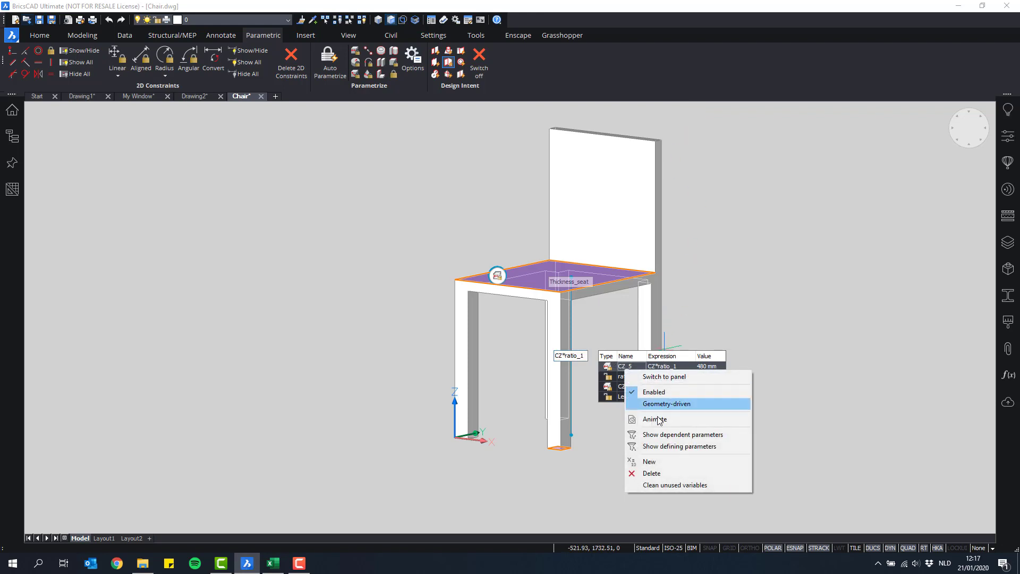
click(688, 458)
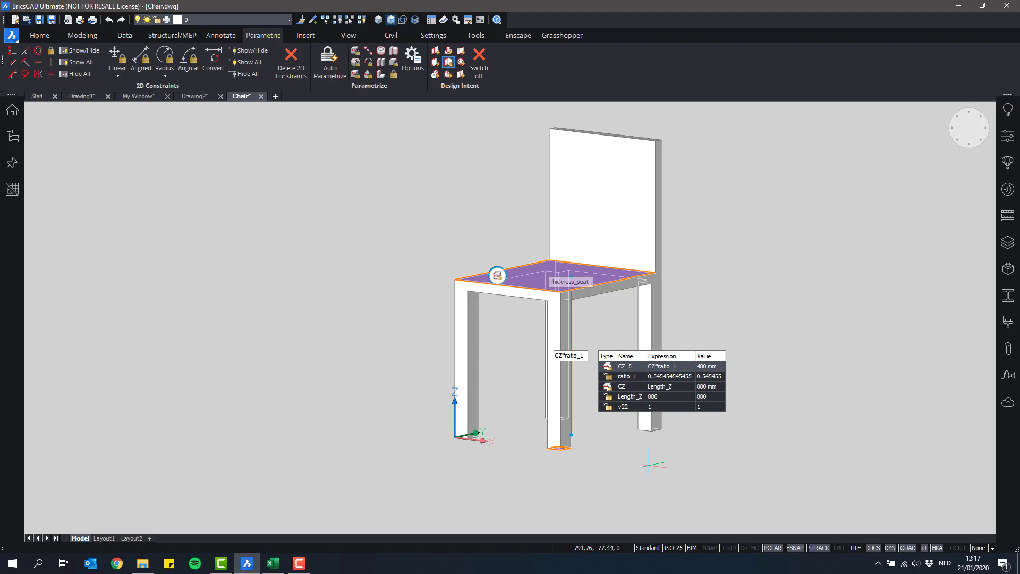
double_click(633, 406)
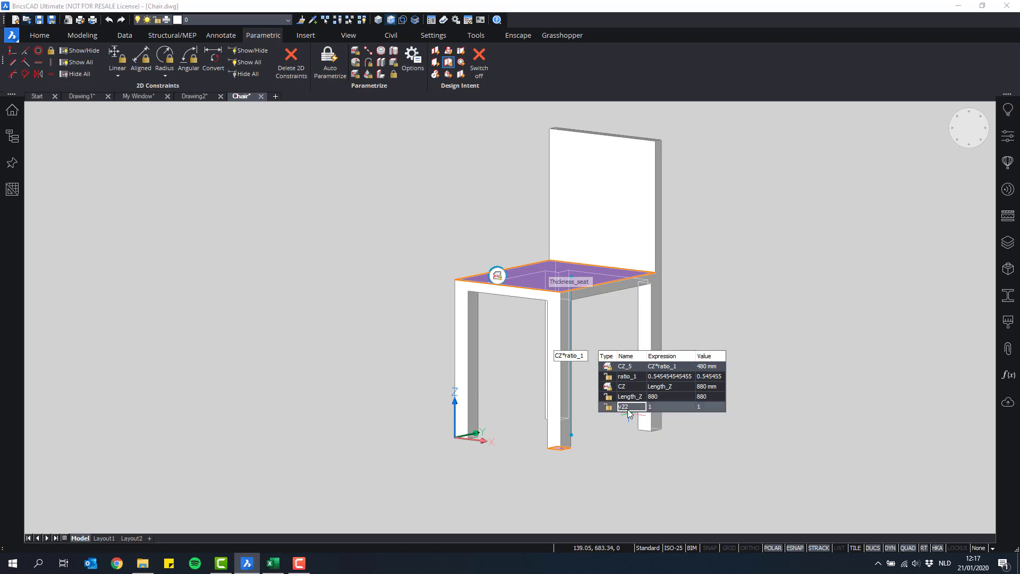
click(627, 409)
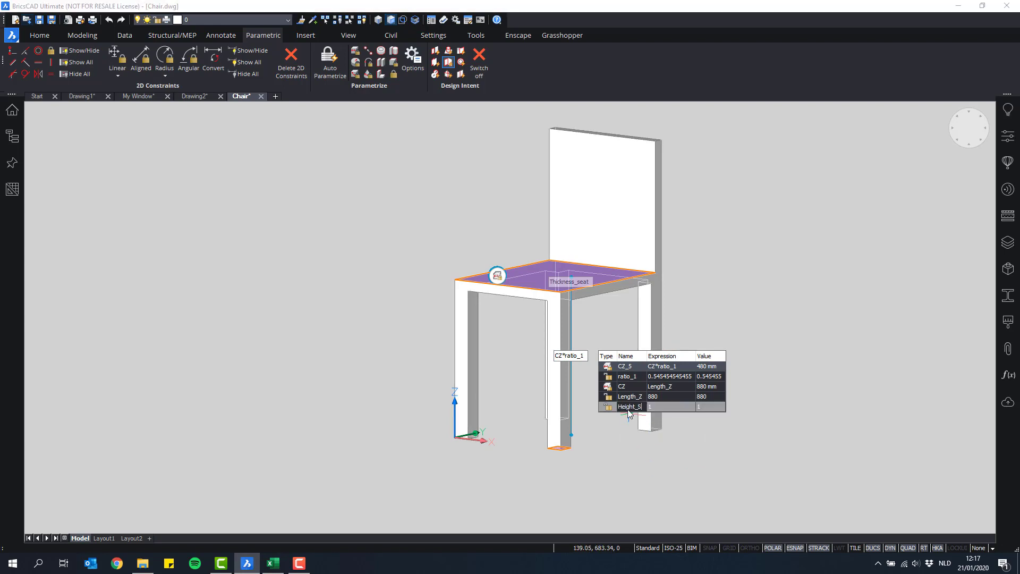
key(Return)
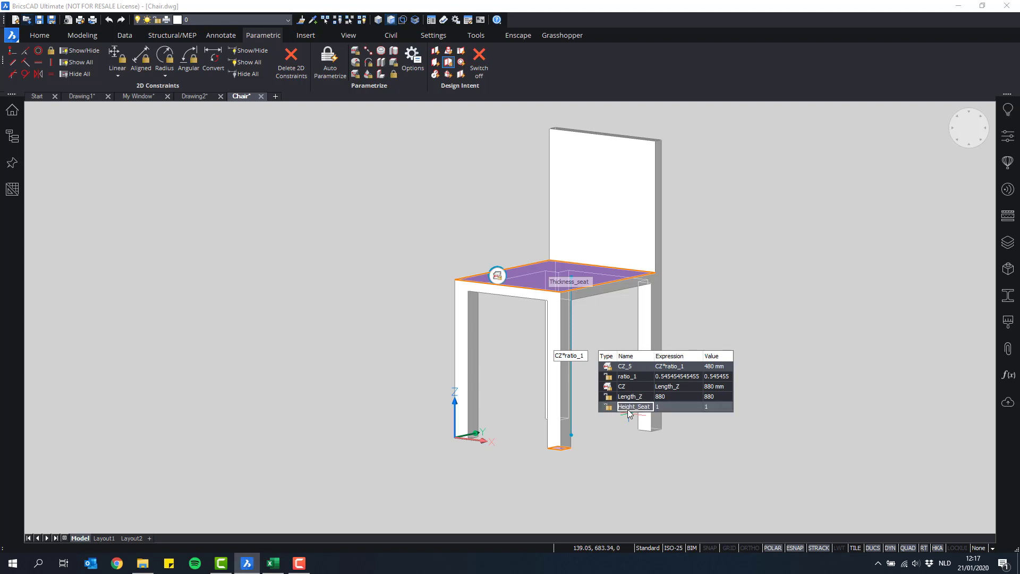
click(669, 408)
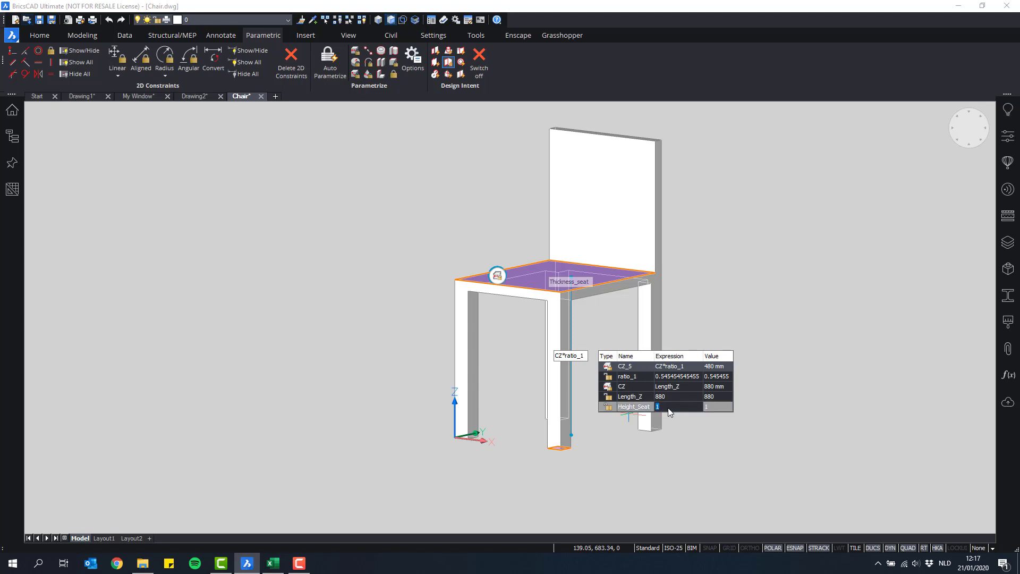
text(400)
key(Return)
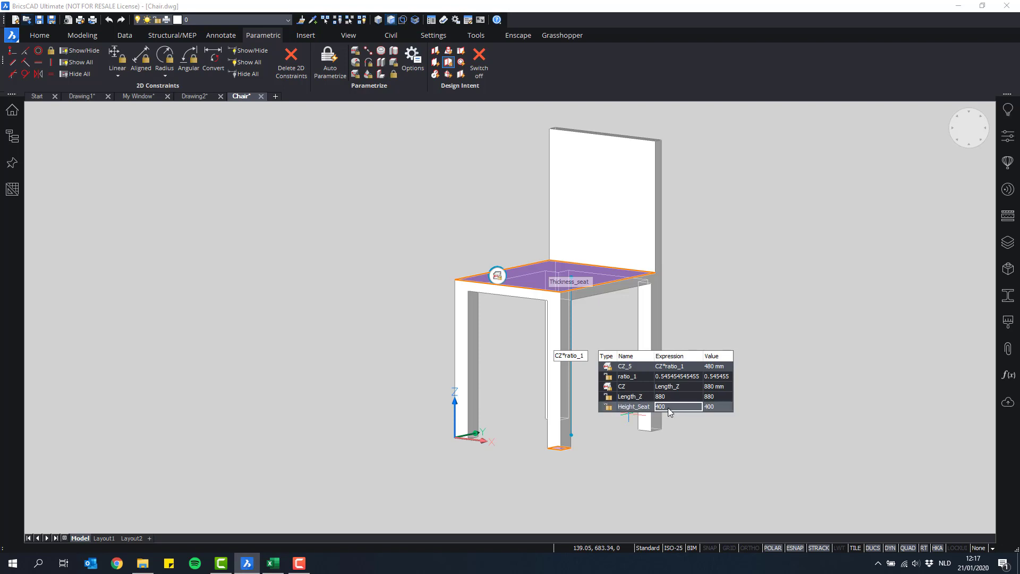
Step: Set the expression of the seat height constraint CZ_5 to the variable Height_Seat
click(680, 368)
click(680, 368)
text(Hei)
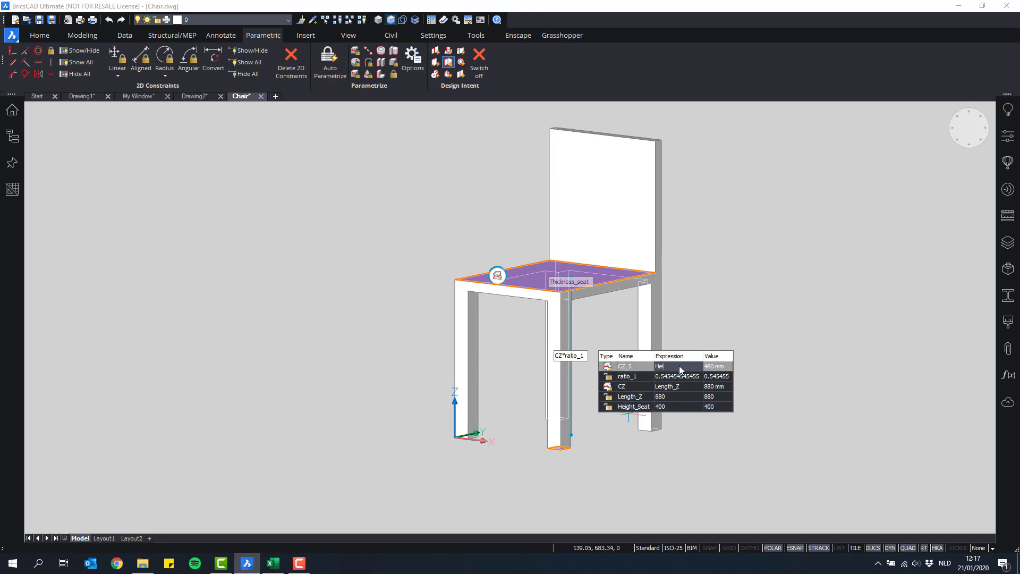
text(ght_Seat)
key(Return)
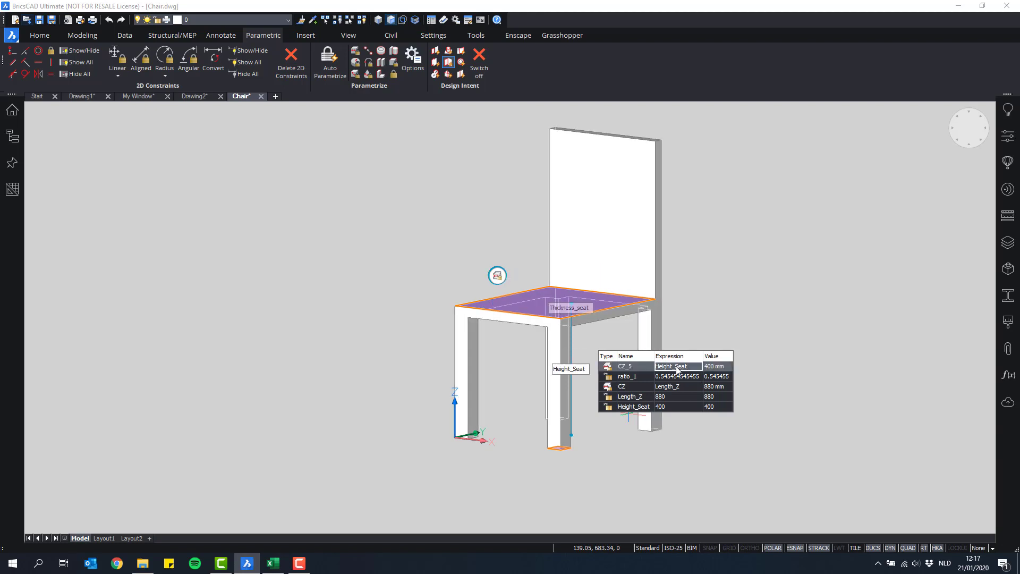
key(Escape)
key(Escape)
key(Escape)
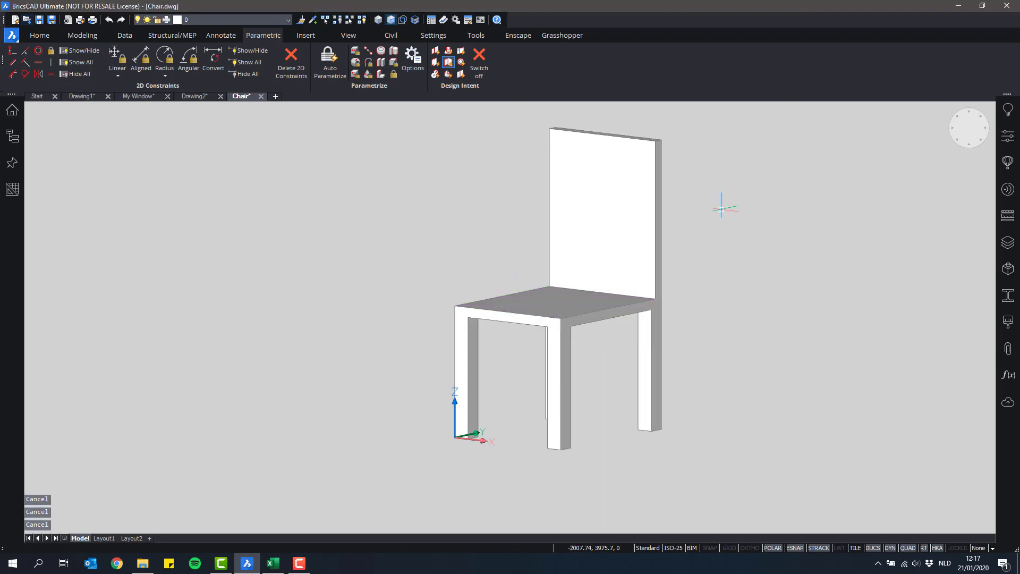
Step: Show the parameters list and animate Height_Seat and Length_Z to examine which part of the chair each controls
shift+middle_drag(738, 226, 697, 222)
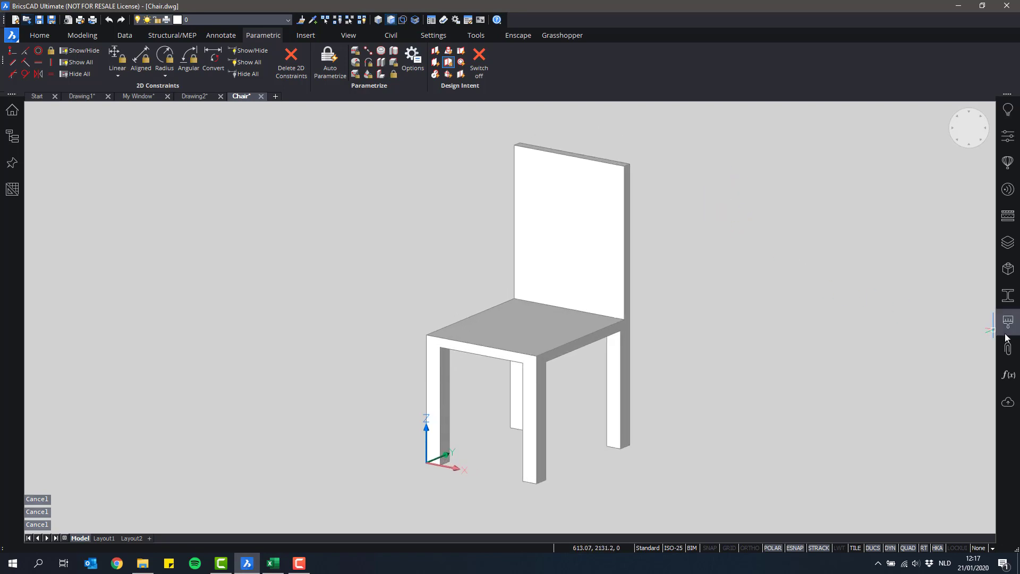
click(1012, 374)
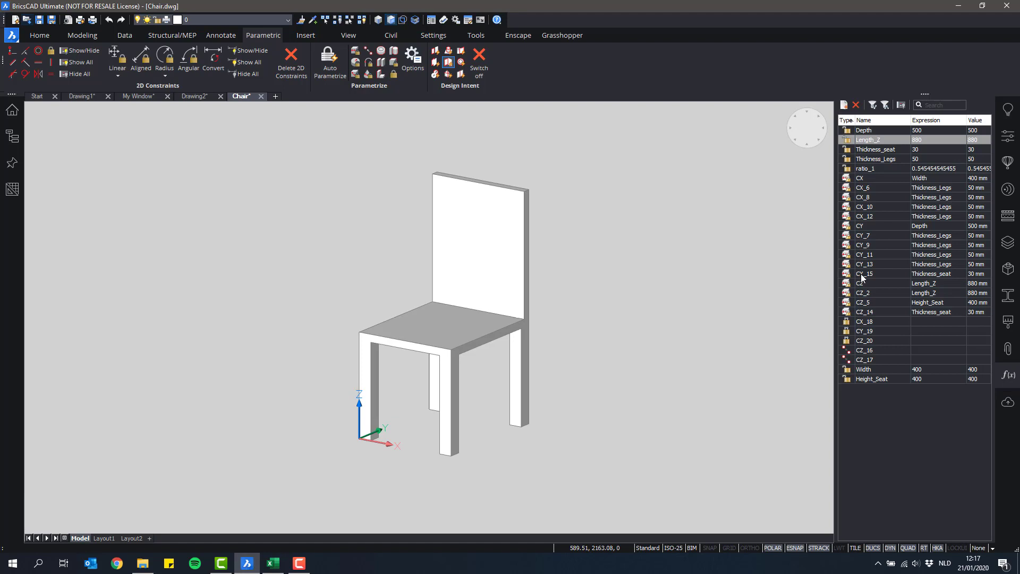
right_click(874, 378)
click(919, 417)
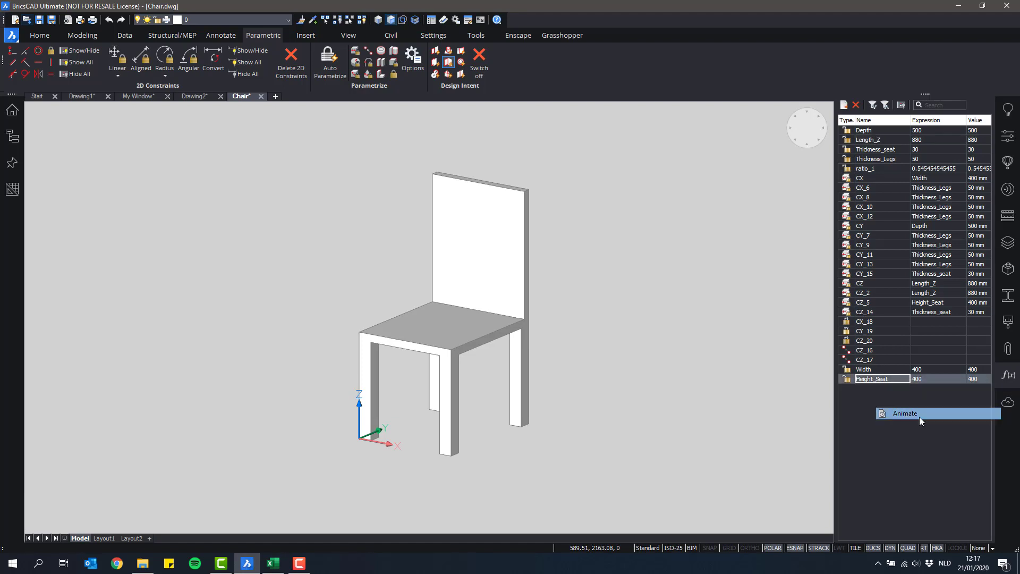
click(879, 140)
right_click(878, 141)
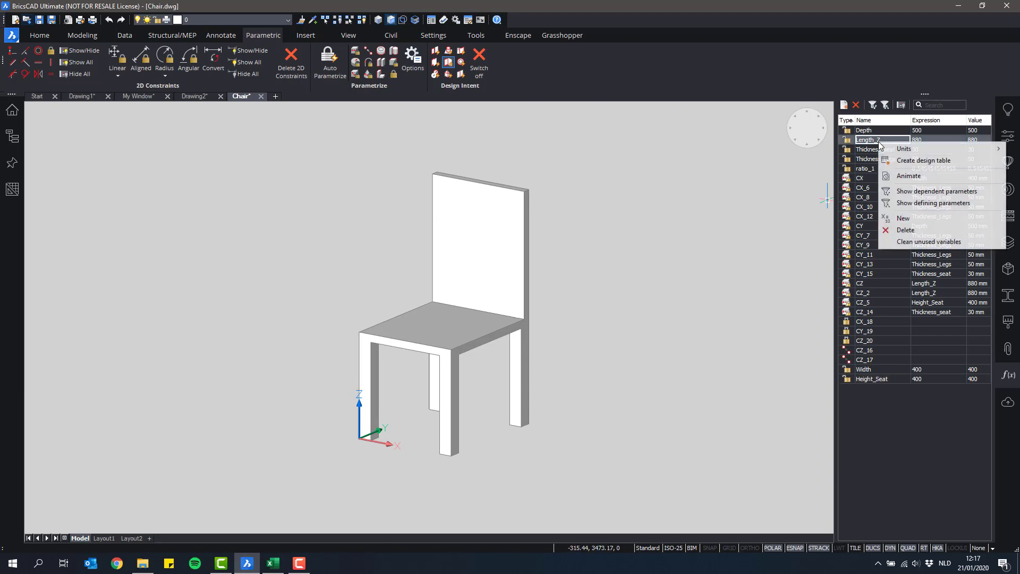
click(910, 177)
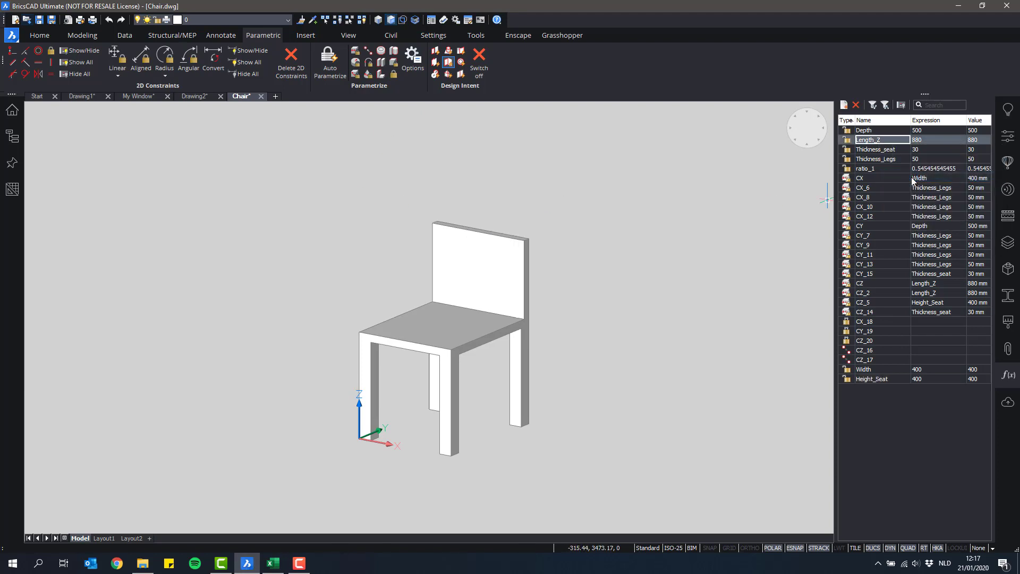
Step: Rename the Length_Z parameter as Height_Backrest
double_click(877, 141)
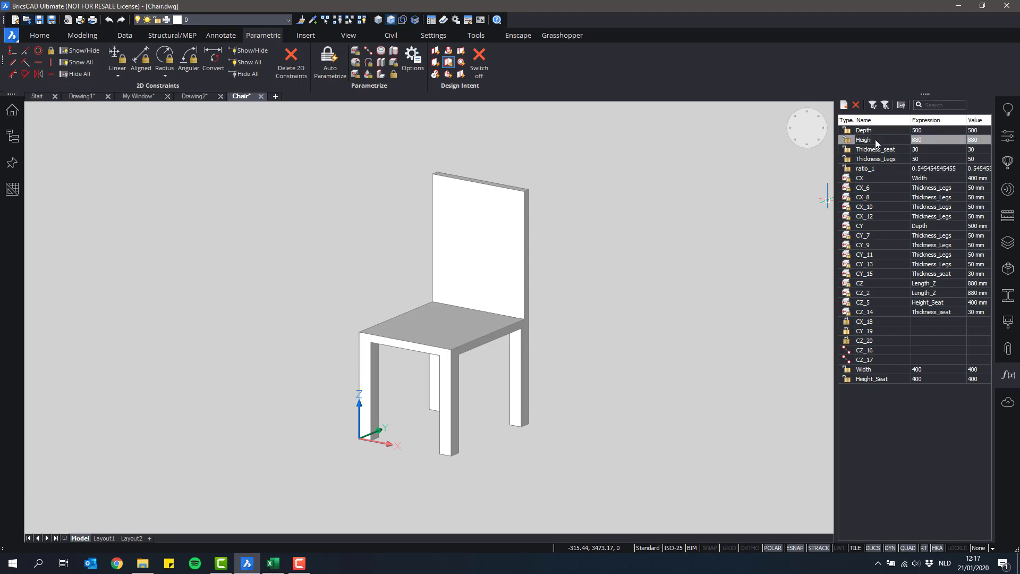
key(Return)
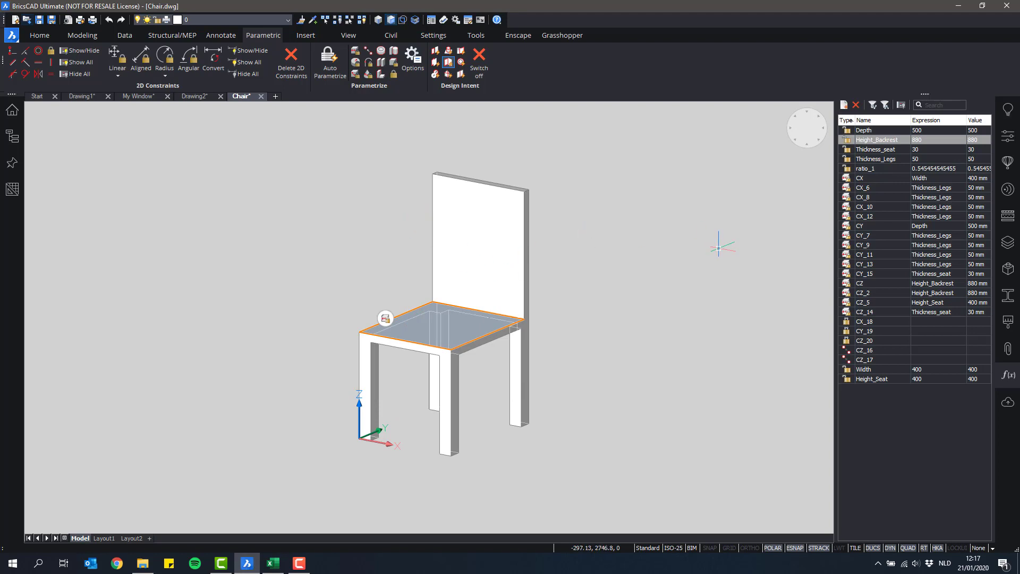
key(Escape)
key(Escape)
key(Escape)
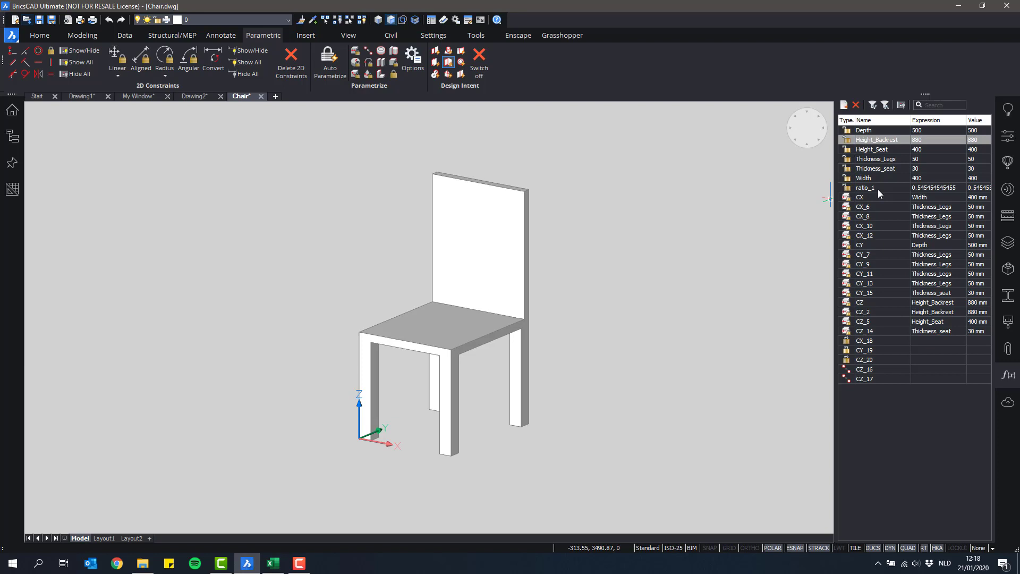
Step: Clean the unused variables out of the chair's parameter list
right_click(900, 131)
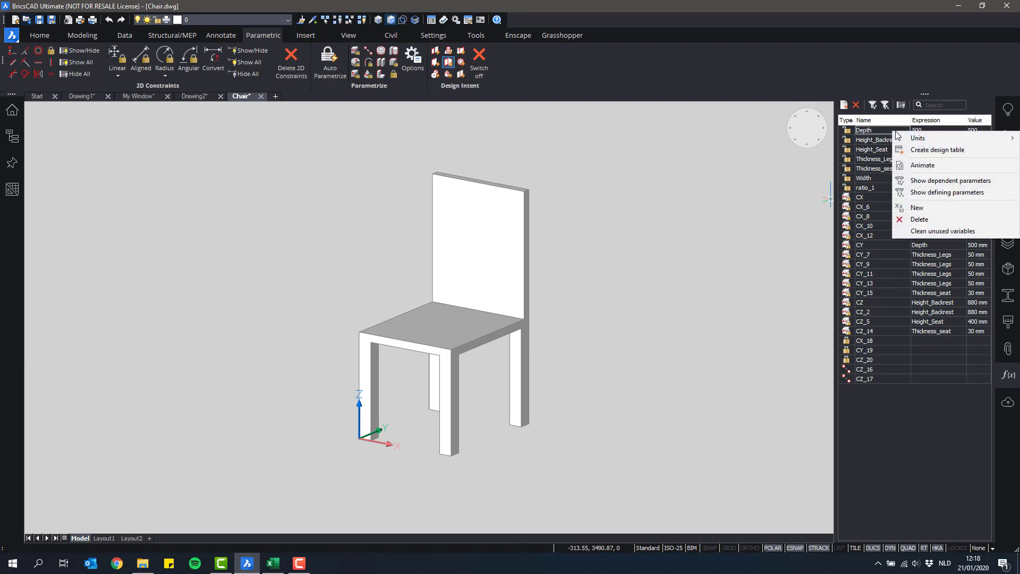
click(926, 232)
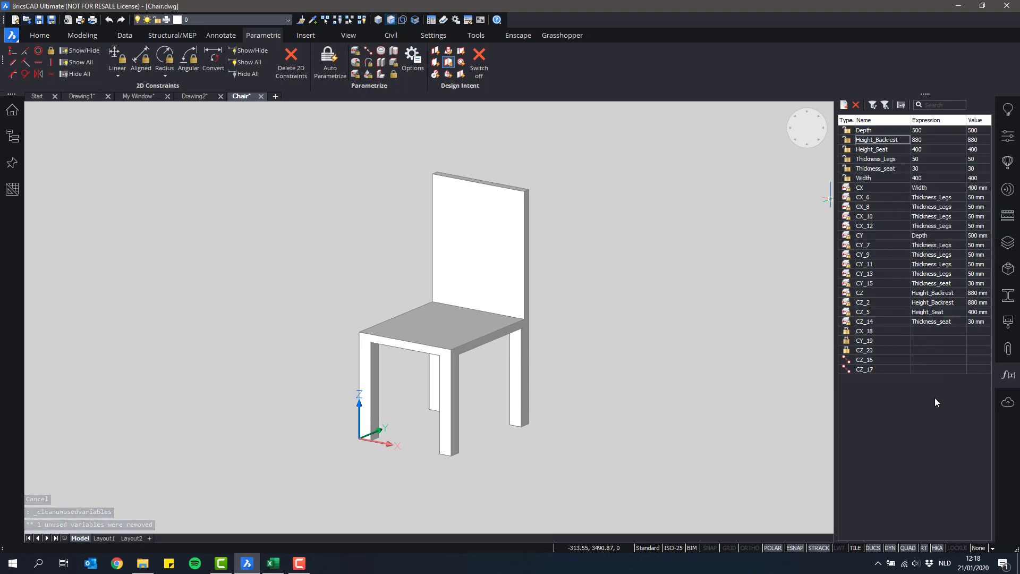
shift+middle_drag(550, 240, 579, 265)
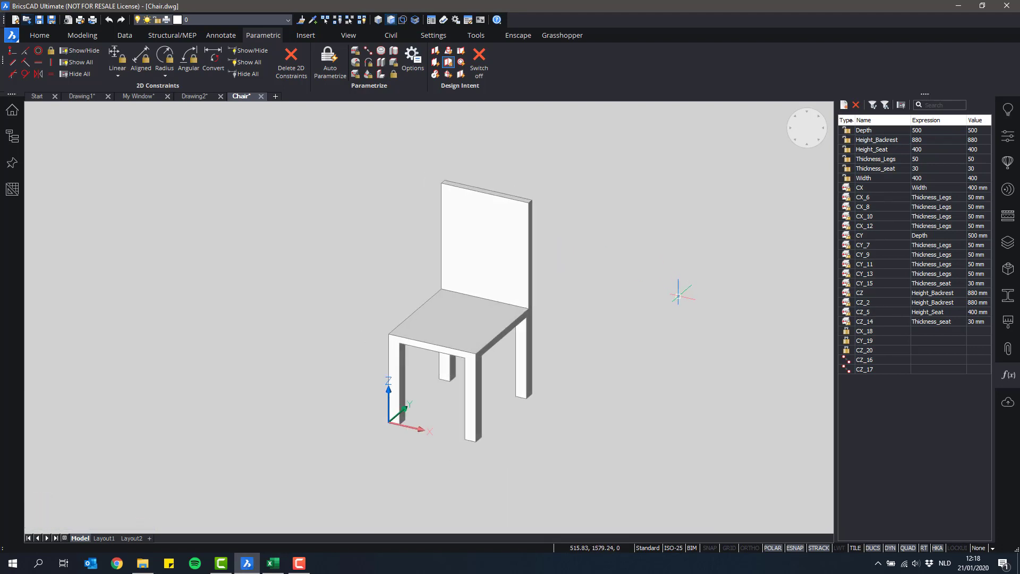